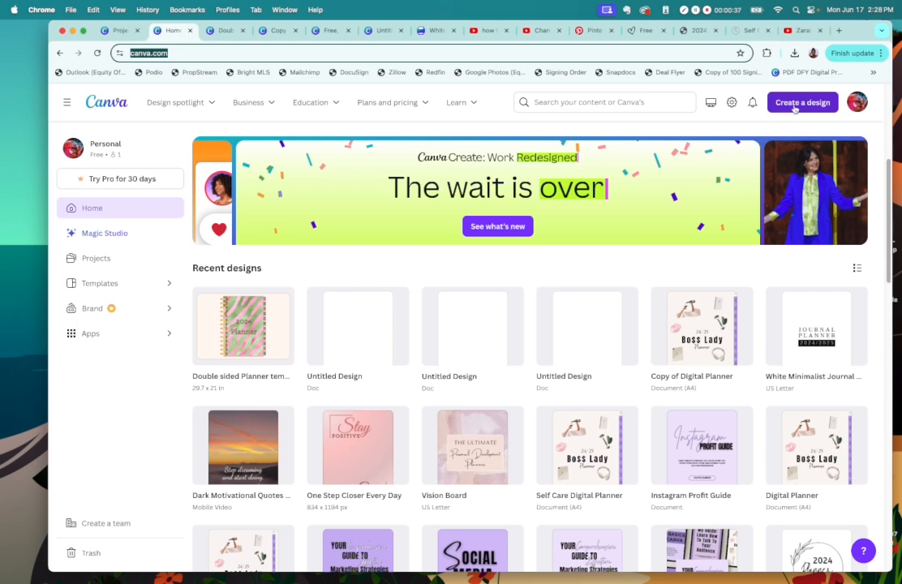
Create a new custom-size design measuring 29.7 × 21 in.
{"action": "left_click", "coordinate": [795, 108]}
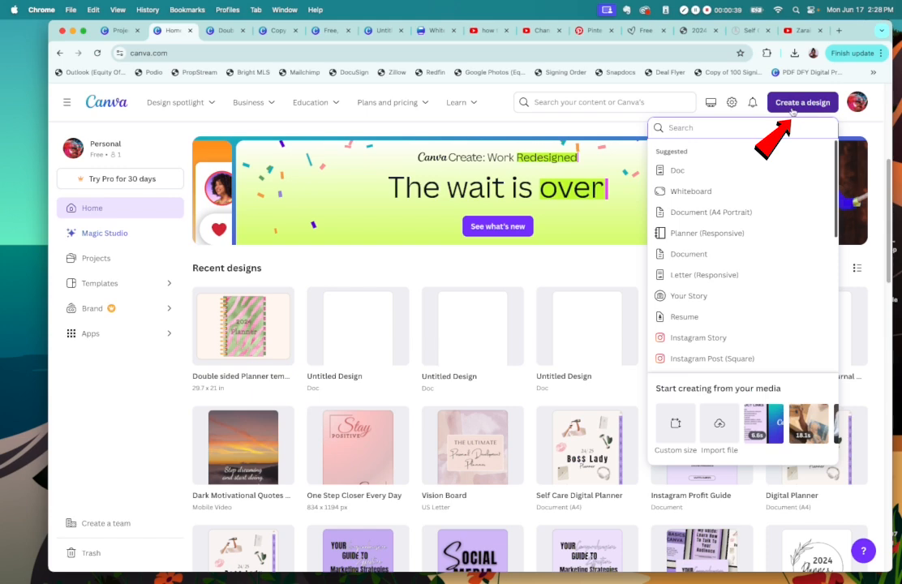
{"action": "left_click", "coordinate": [676, 432]}
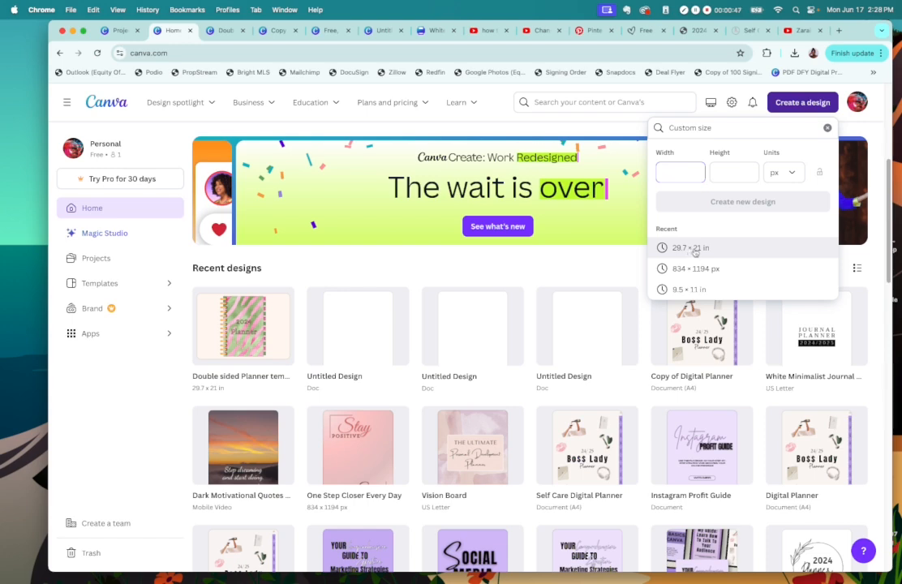
{"action": "left_click", "coordinate": [782, 172]}
{"action": "left_click", "coordinate": [754, 222]}
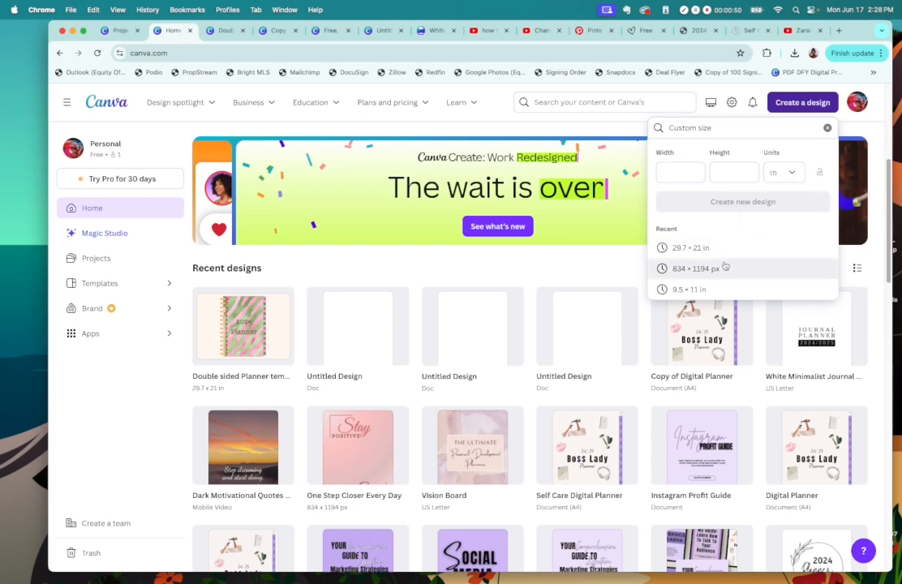
{"action": "left_click", "coordinate": [676, 248]}
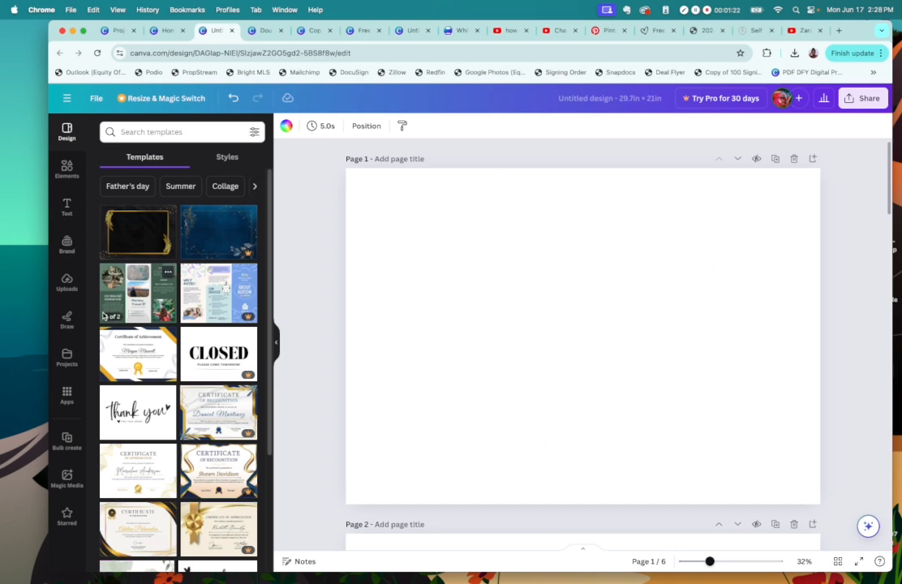
{"action": "scroll", "coordinate": [852, 325], "scroll_direction": "down", "scroll_amount": 10}
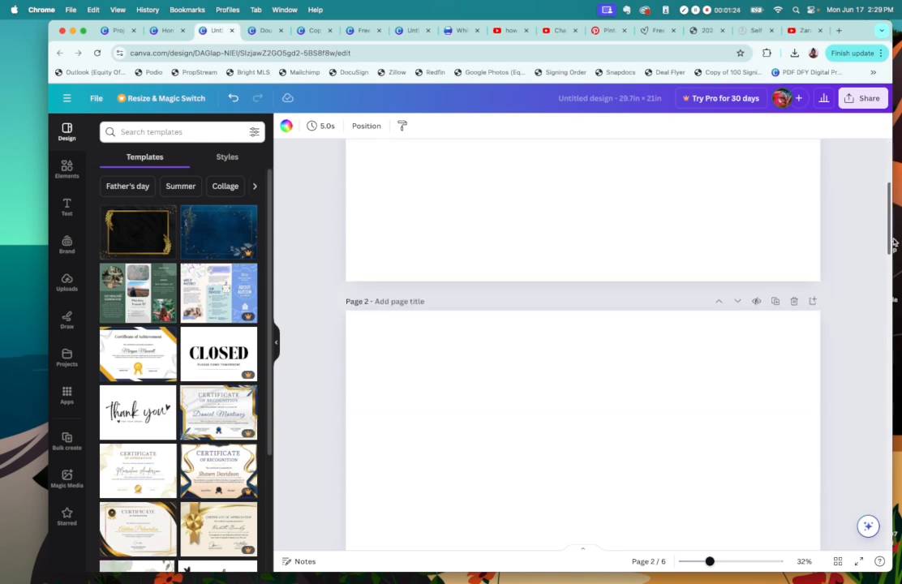
{"action": "left_click_drag", "start_coordinate": [897, 327], "coordinate": [874, 188]}
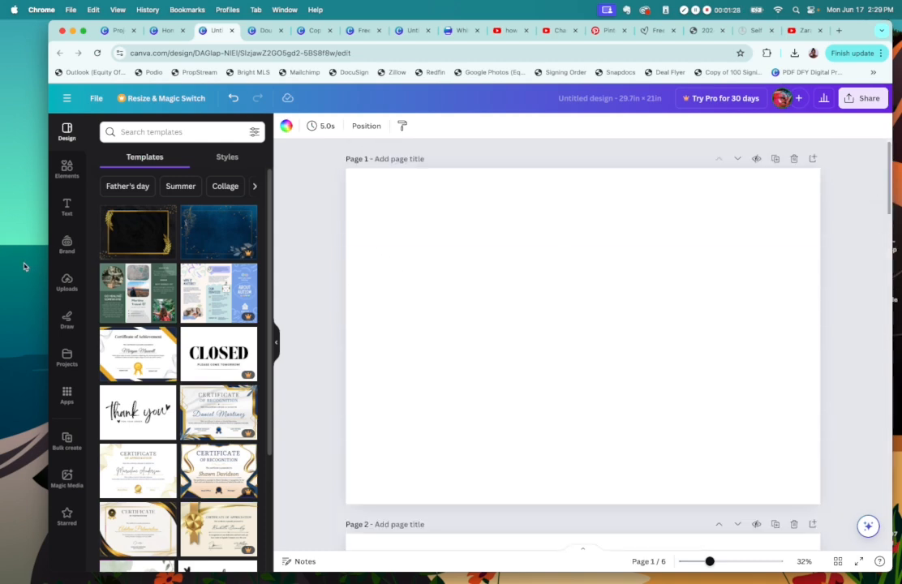
{"action": "left_click", "coordinate": [67, 168]}
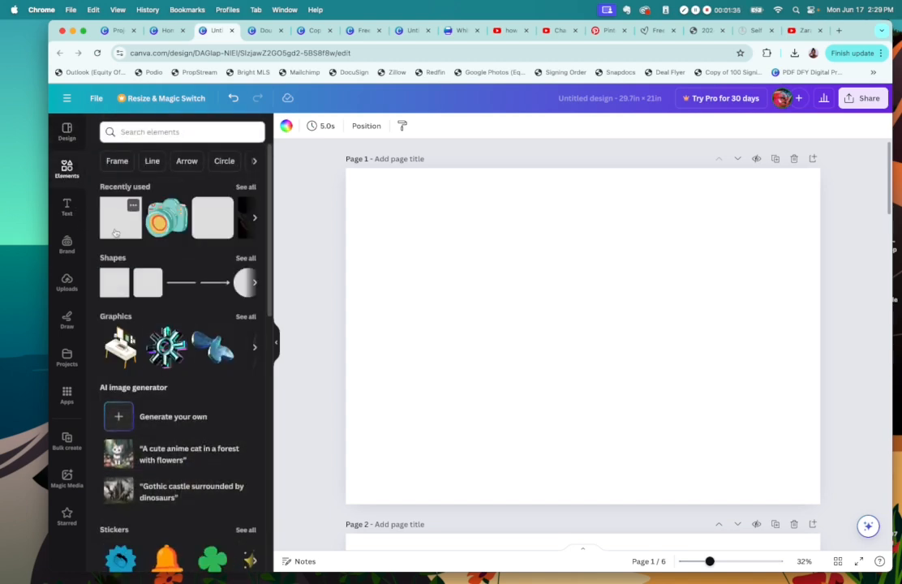
Search the design templates for "Backgrounds".
{"action": "left_click", "coordinate": [67, 131]}
{"action": "left_click", "coordinate": [183, 130]}
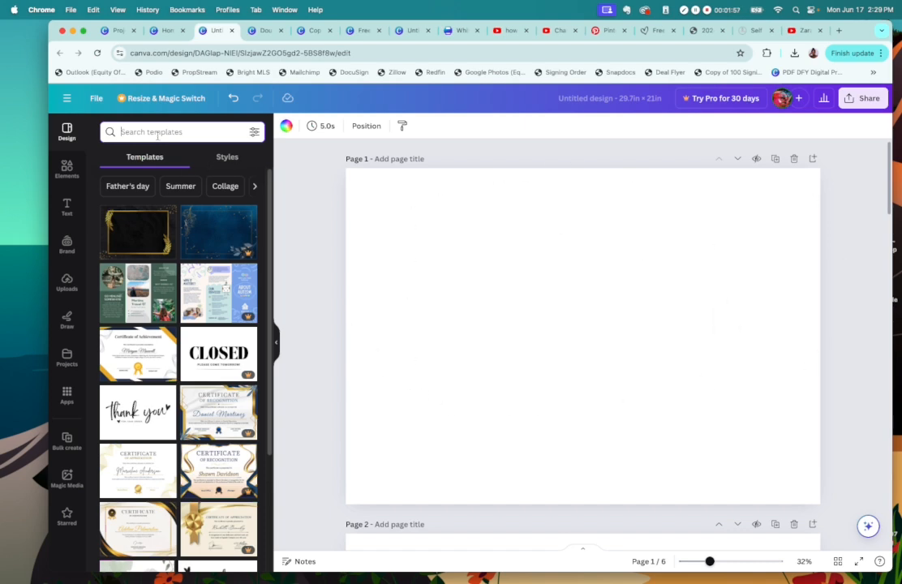
{"action": "type", "text": "Backgroumds"}
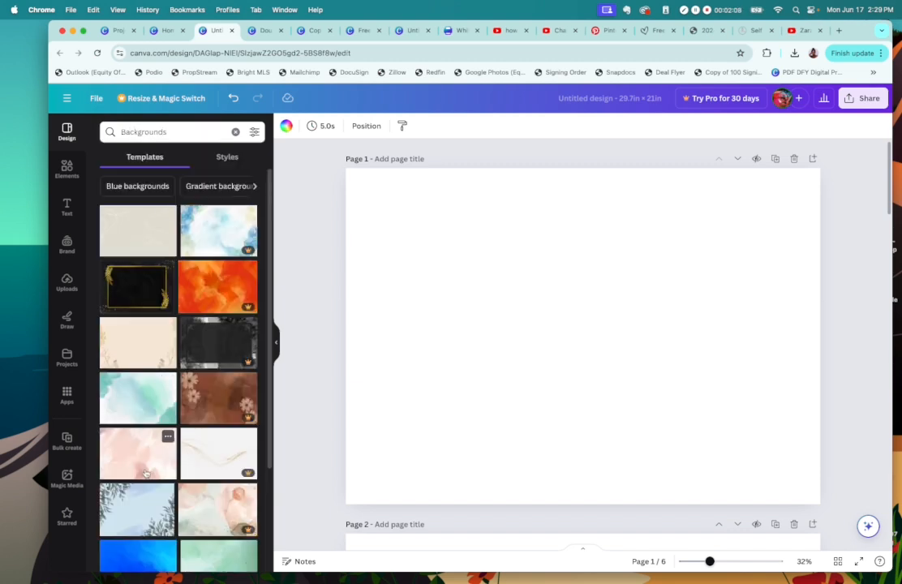
Apply the blue gradient abstract watercolor background template to page 1 and delete its caption text.
{"action": "scroll", "coordinate": [202, 455], "scroll_direction": "down", "scroll_amount": 4}
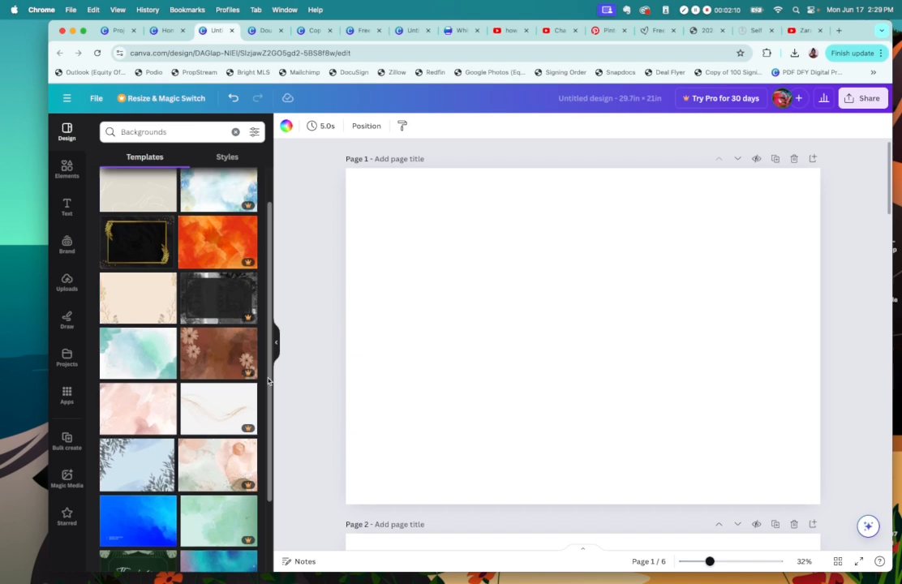
{"action": "scroll", "coordinate": [264, 439], "scroll_direction": "down", "scroll_amount": 3}
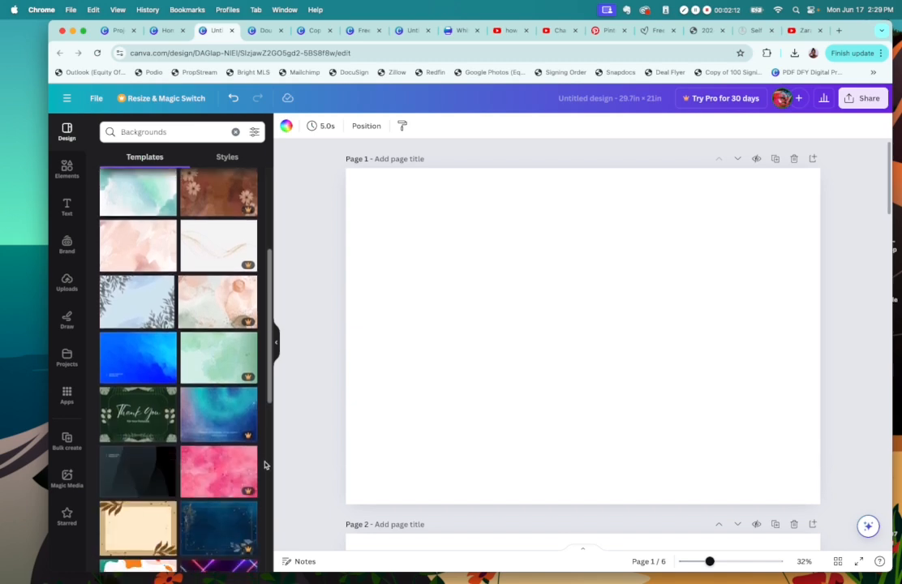
{"action": "left_click", "coordinate": [145, 330]}
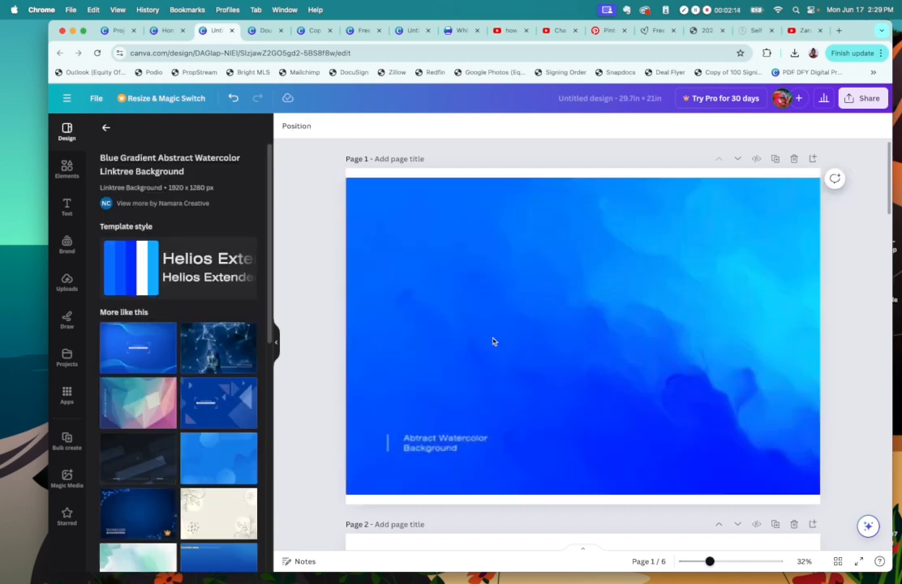
{"action": "double_click", "coordinate": [430, 442]}
{"action": "key", "text": "BackSpace"}
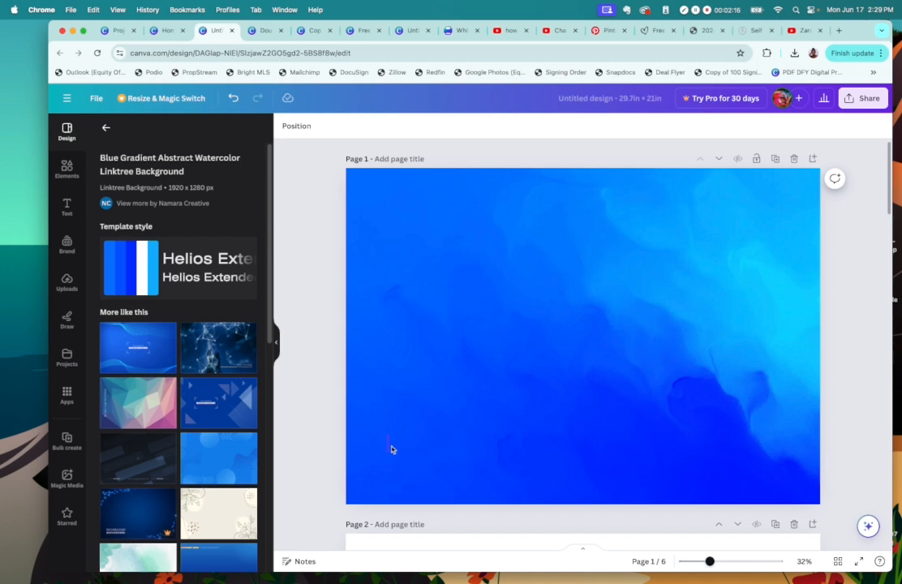
Apply the Mystic duotone effect to the blue watercolor background image on page 1.
{"action": "left_click", "coordinate": [436, 322]}
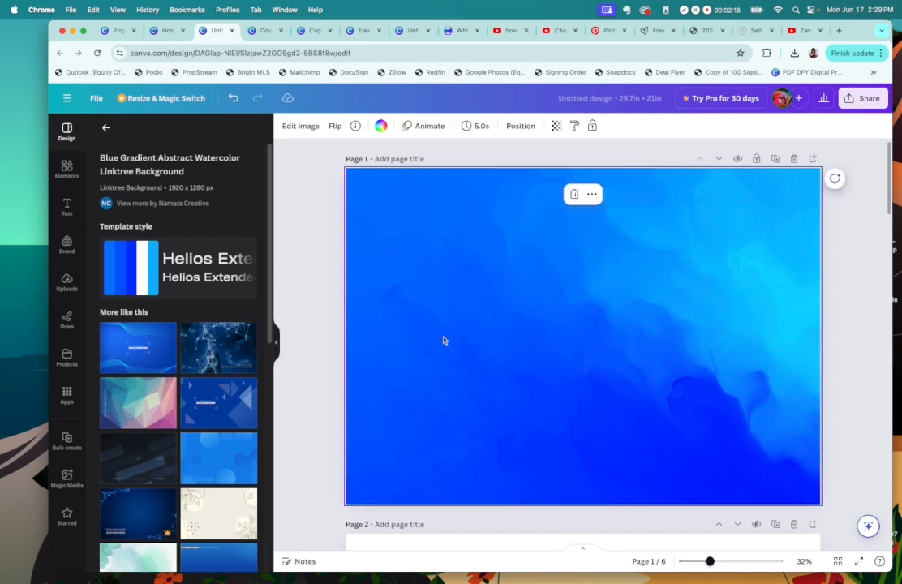
{"action": "left_click", "coordinate": [298, 127]}
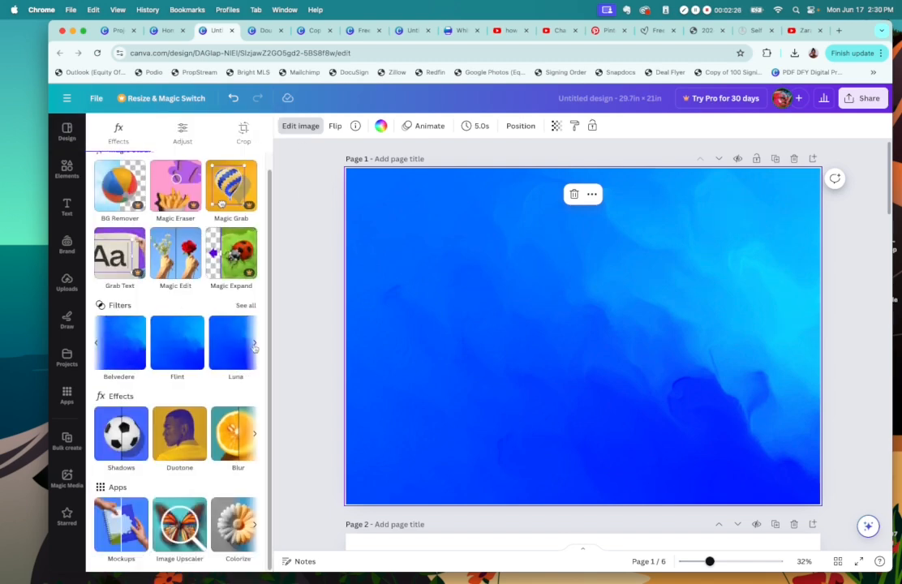
{"action": "left_click", "coordinate": [255, 347]}
{"action": "left_click", "coordinate": [184, 436]}
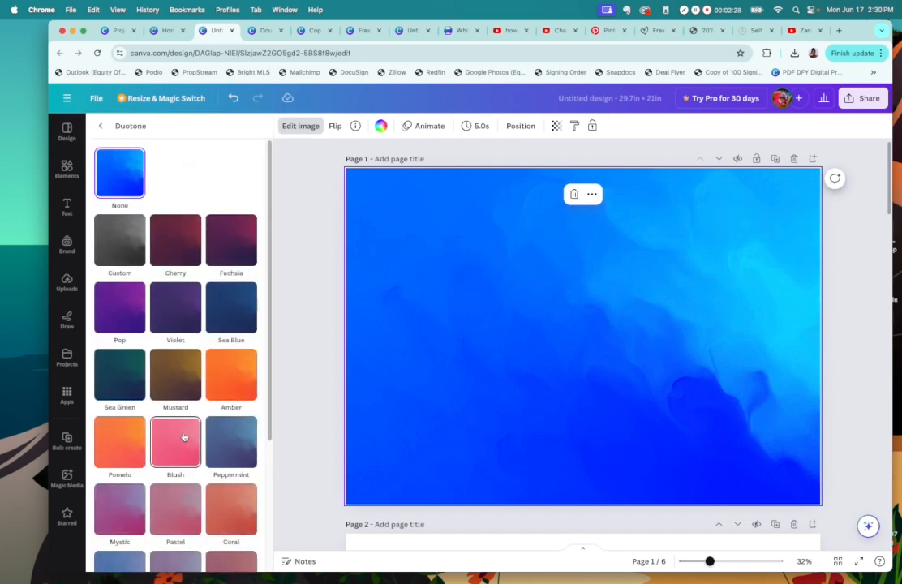
{"action": "scroll", "coordinate": [269, 318], "scroll_direction": "down", "scroll_amount": 5}
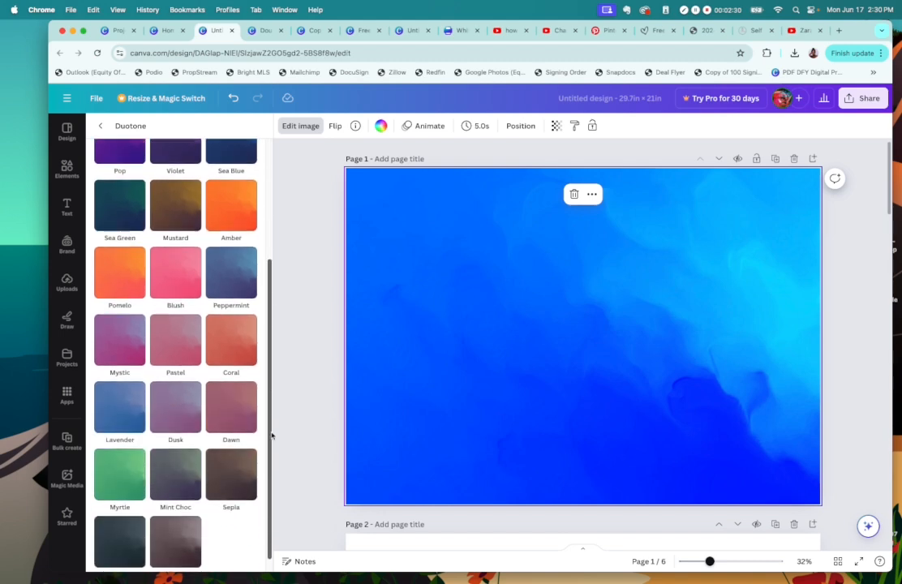
{"action": "left_click", "coordinate": [118, 326]}
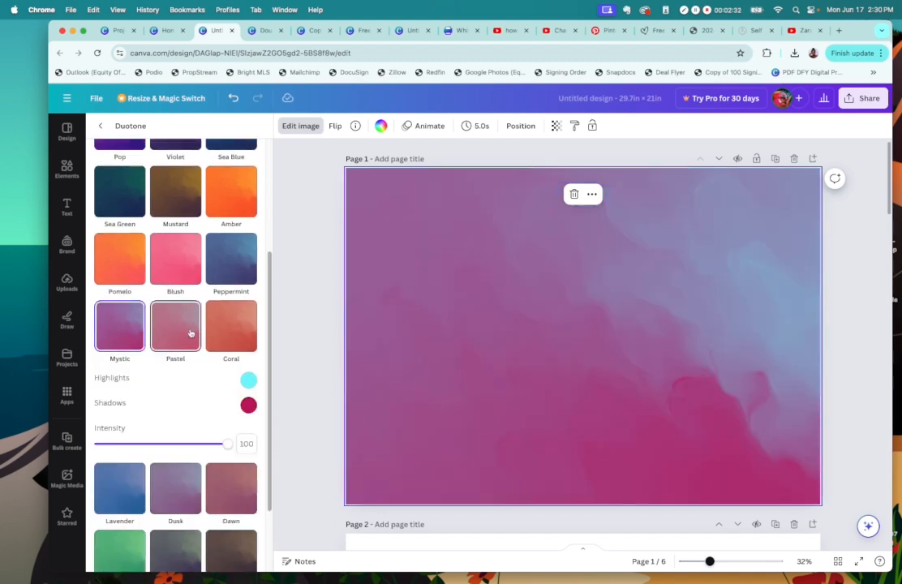
Change the duotone highlights color to light purple #BD85FC.
{"action": "left_click", "coordinate": [249, 386]}
{"action": "left_click", "coordinate": [360, 469]}
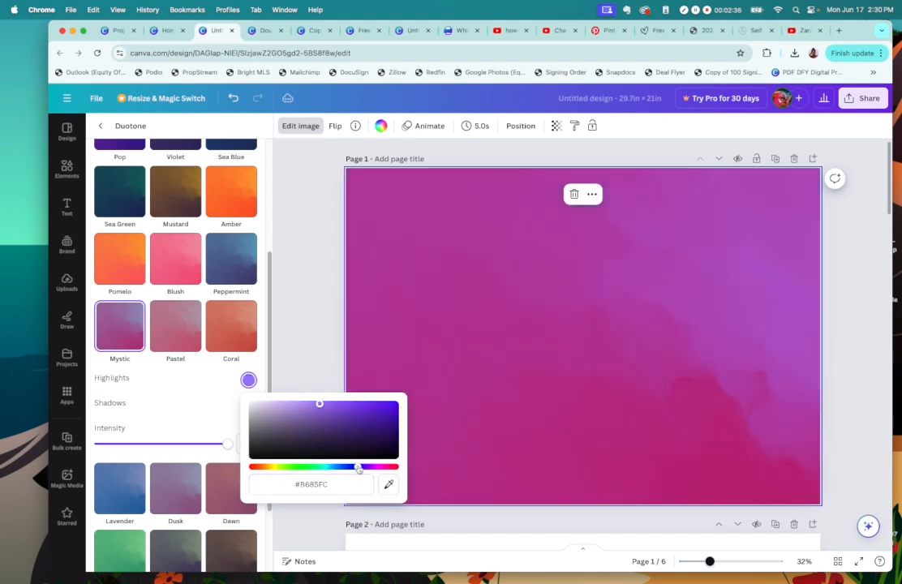
{"action": "left_click_drag", "start_coordinate": [359, 468], "coordinate": [347, 494]}
Change the duotone shadows color to muted dark blue #4E5284.
{"action": "left_click", "coordinate": [249, 405]}
{"action": "left_click", "coordinate": [338, 492]}
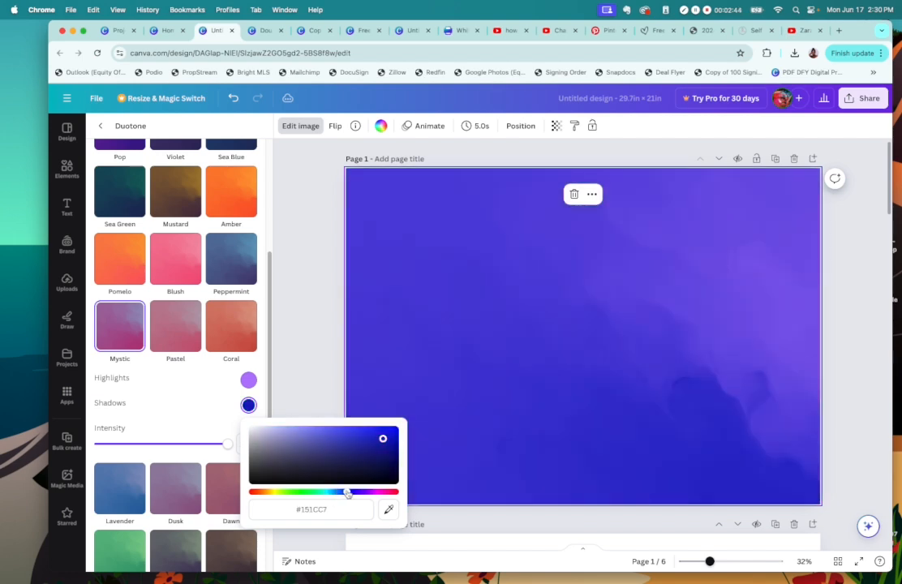
{"action": "left_click_drag", "start_coordinate": [383, 438], "coordinate": [310, 454]}
Soften the duotone highlights color to #BB91EB.
{"action": "left_click", "coordinate": [248, 379]}
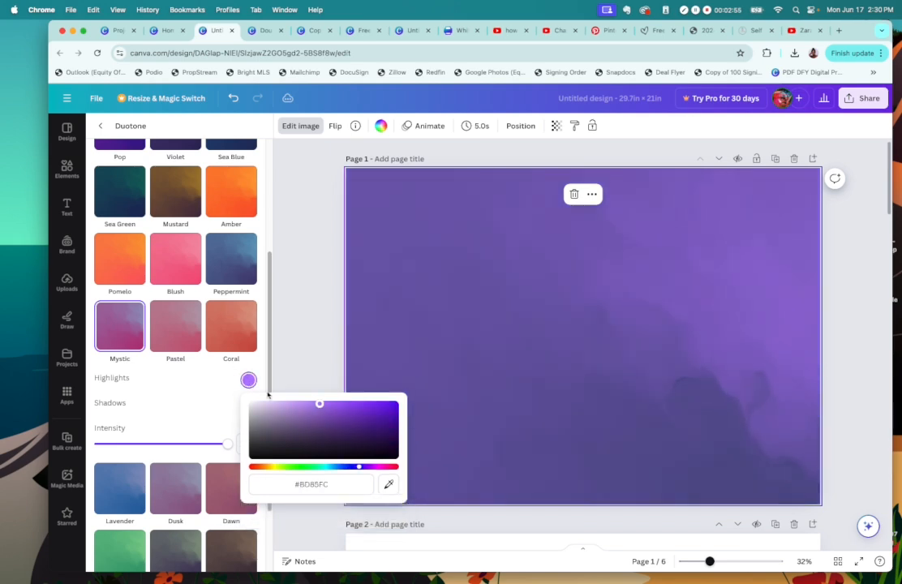
{"action": "left_click_drag", "start_coordinate": [317, 409], "coordinate": [306, 405]}
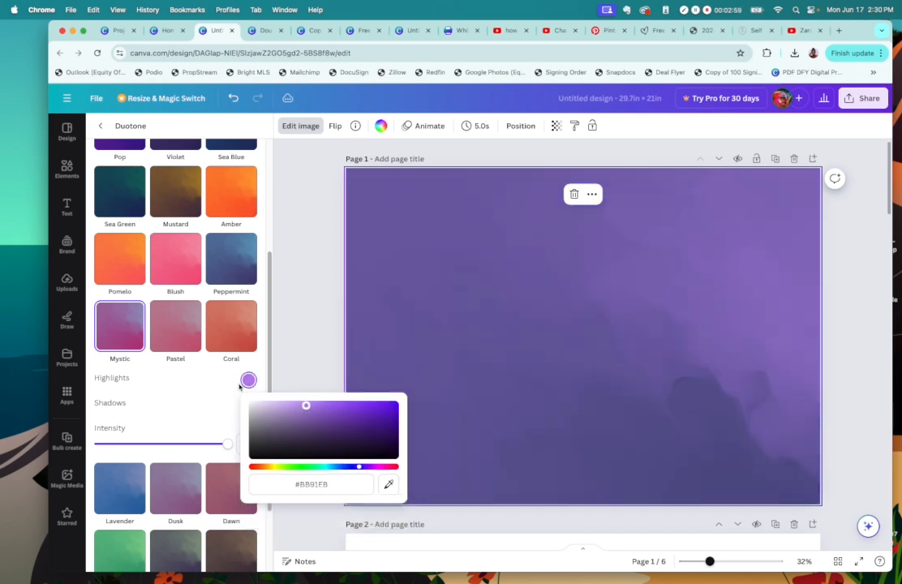
{"action": "left_click", "coordinate": [248, 380]}
Brighten the duotone shadows color to #5961BD and finish editing the background image.
{"action": "left_click", "coordinate": [248, 404]}
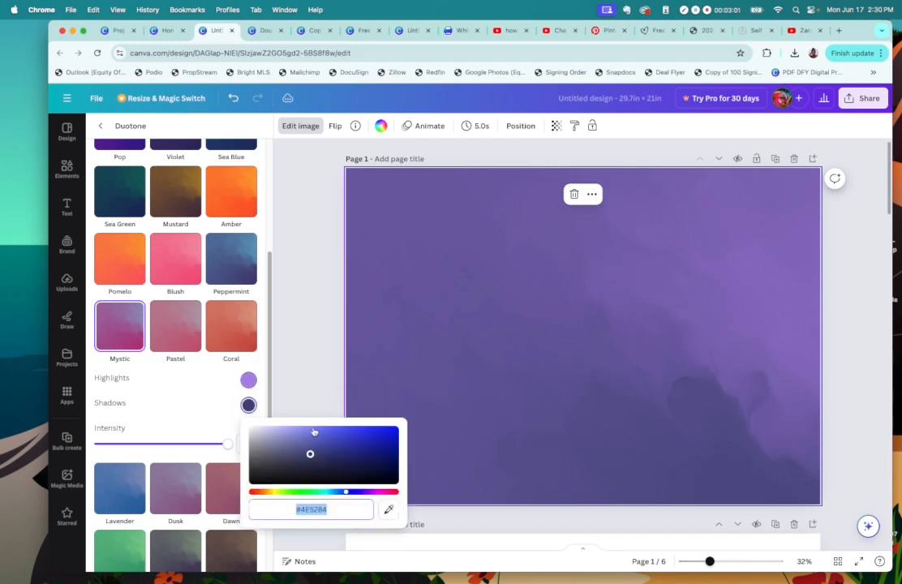
{"action": "mouse_move", "coordinate": [314, 431]}
{"action": "left_mouse_down"}
{"action": "mouse_move", "coordinate": [287, 452]}
{"action": "mouse_move", "coordinate": [328, 440]}
{"action": "left_mouse_up"}
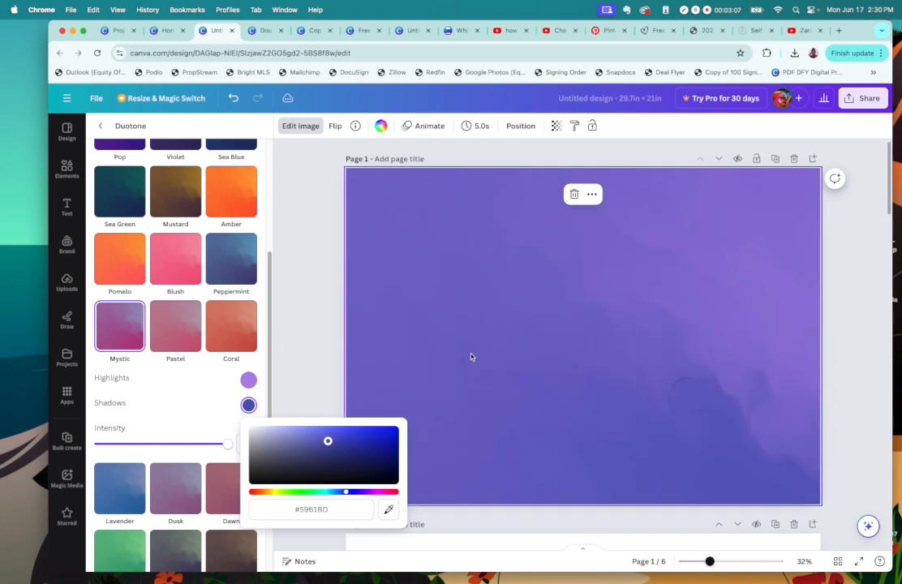
{"action": "left_click", "coordinate": [436, 378]}
{"action": "left_click", "coordinate": [338, 374]}
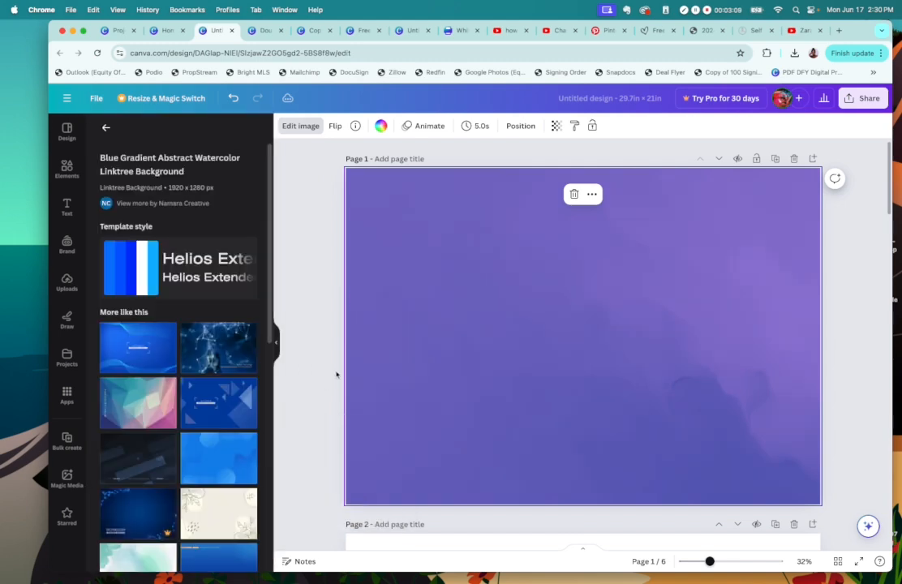
{"action": "left_click", "coordinate": [293, 315]}
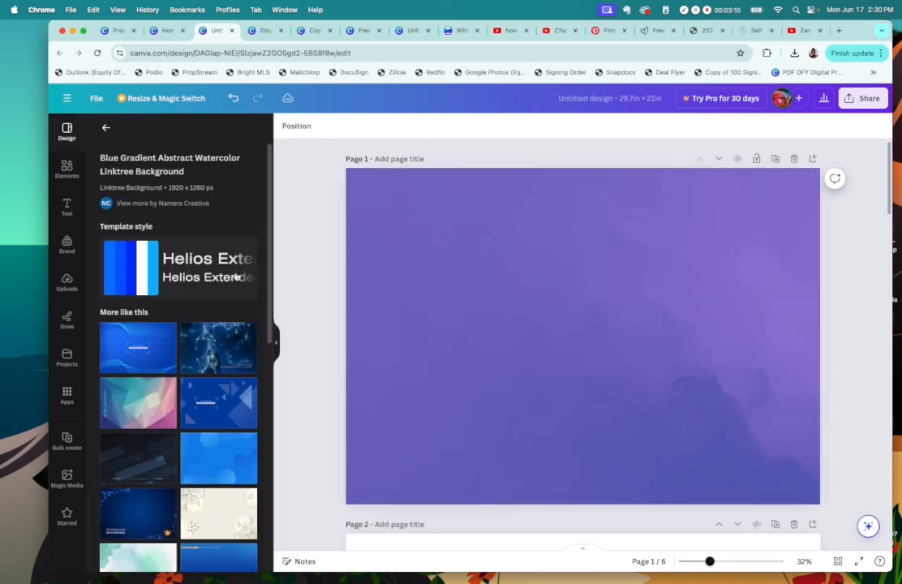
Add a square shape to page 1 and resize it into a tall rectangle of about 12.4 × 16.8 in.
{"action": "left_click", "coordinate": [68, 172]}
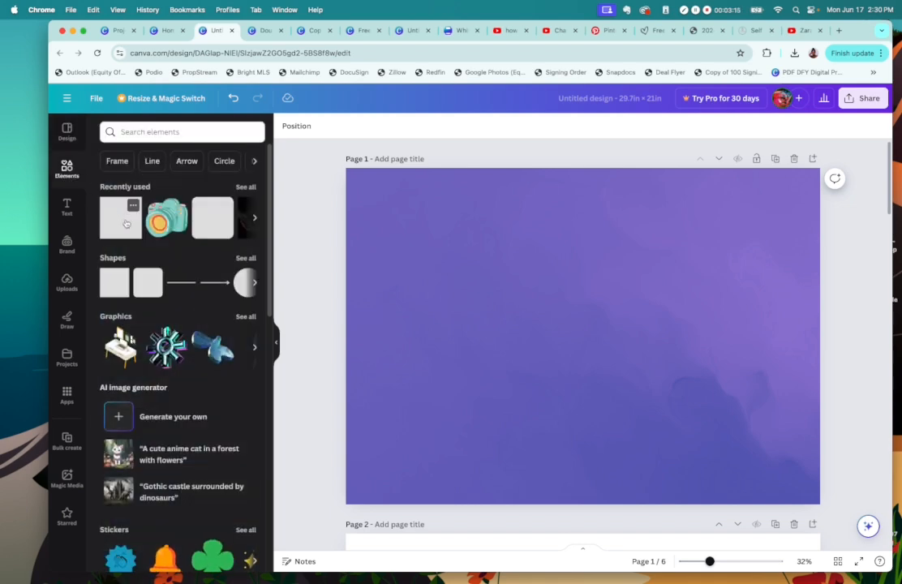
{"action": "left_click", "coordinate": [126, 223]}
{"action": "left_click_drag", "start_coordinate": [536, 290], "coordinate": [479, 201]}
{"action": "left_click_drag", "start_coordinate": [633, 387], "coordinate": [680, 473]}
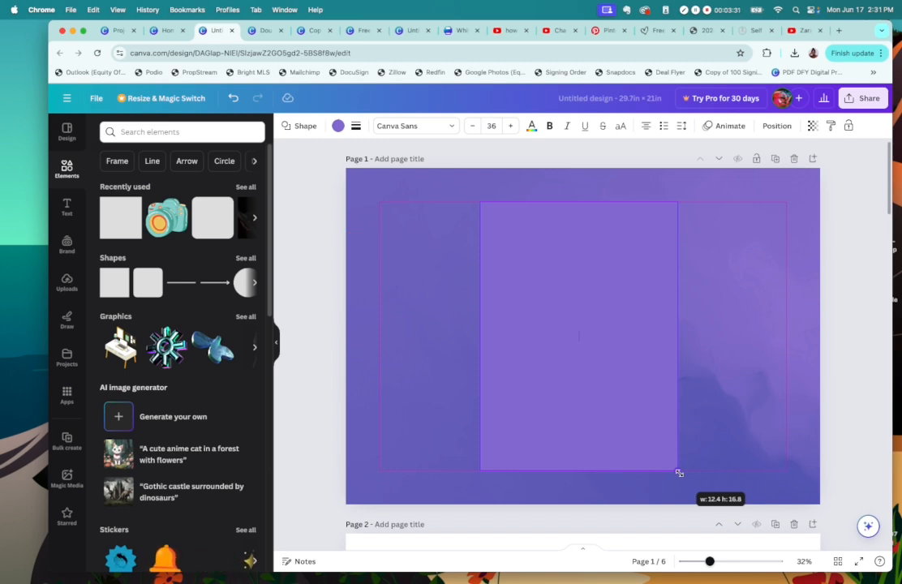
{"action": "left_click_drag", "start_coordinate": [680, 473], "coordinate": [683, 474]}
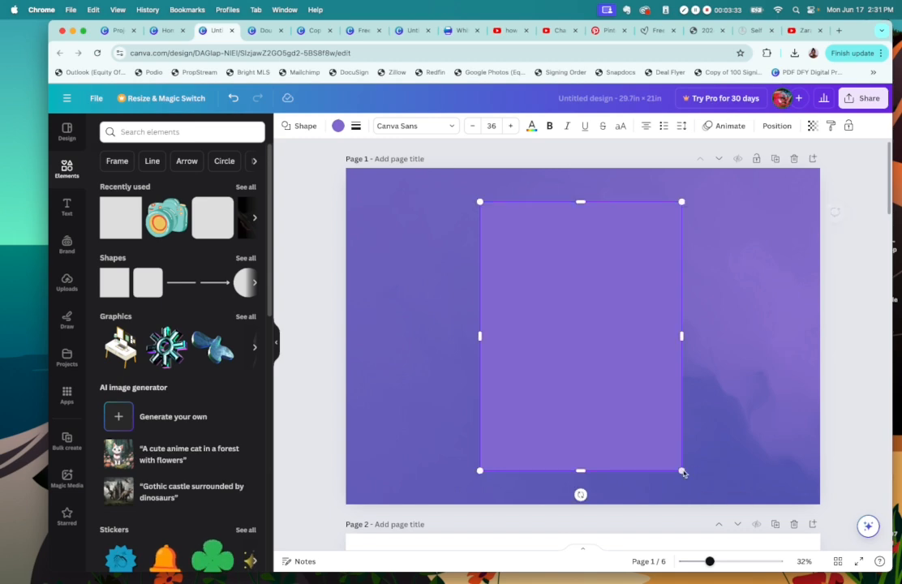
Center the rectangle horizontally and vertically on page 1.
{"action": "left_click", "coordinate": [465, 336]}
{"action": "left_click_drag", "start_coordinate": [569, 330], "coordinate": [573, 331]}
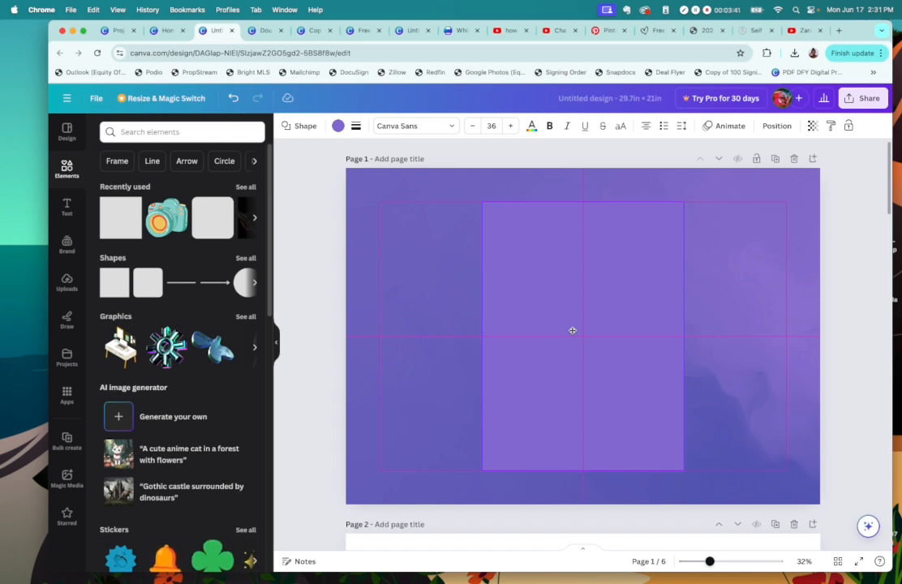
{"action": "left_click_drag", "start_coordinate": [573, 330], "coordinate": [574, 332]}
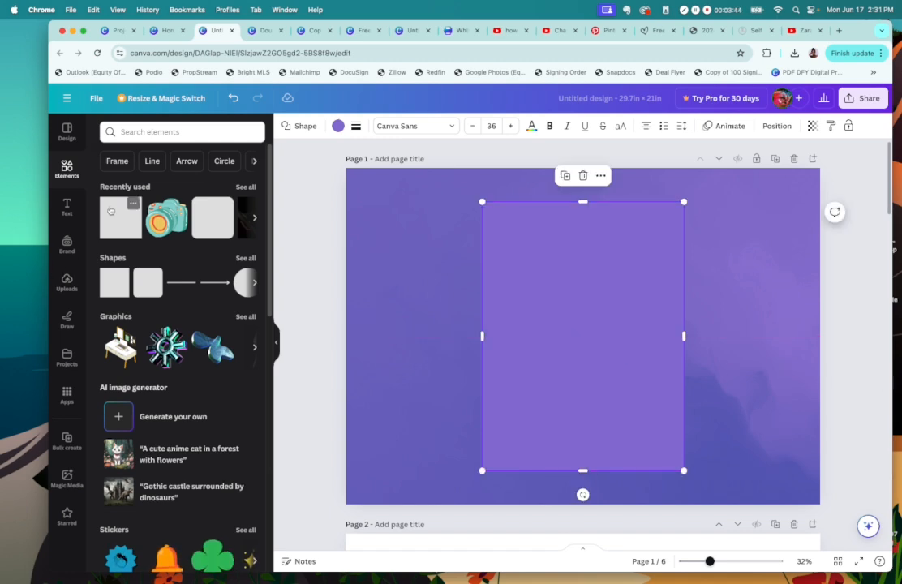
Fill the rectangle with white #ffffff.
{"action": "left_click", "coordinate": [335, 128]}
{"action": "left_click", "coordinate": [219, 189]}
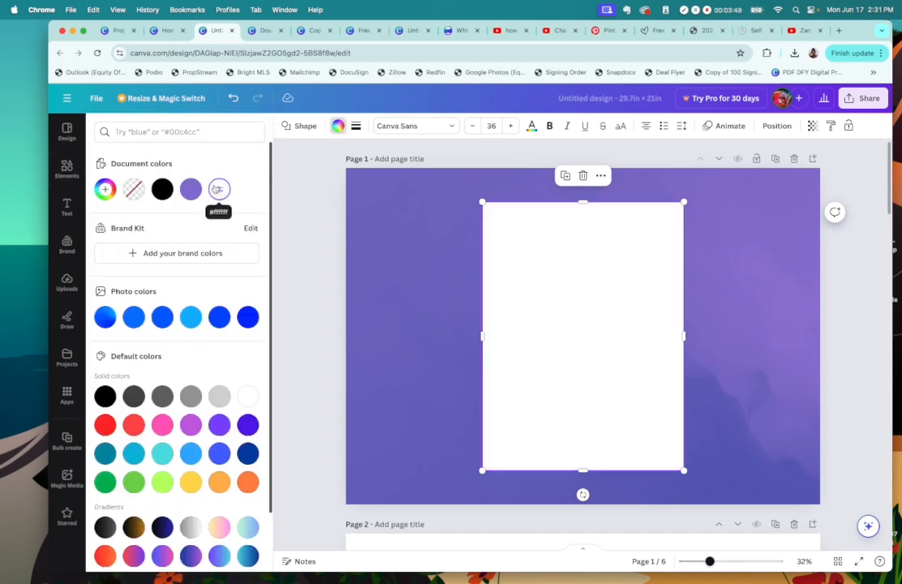
Try a red-to-purple gradient and a light gray fill on the rectangle, and return it to solid white.
{"action": "left_click", "coordinate": [133, 556]}
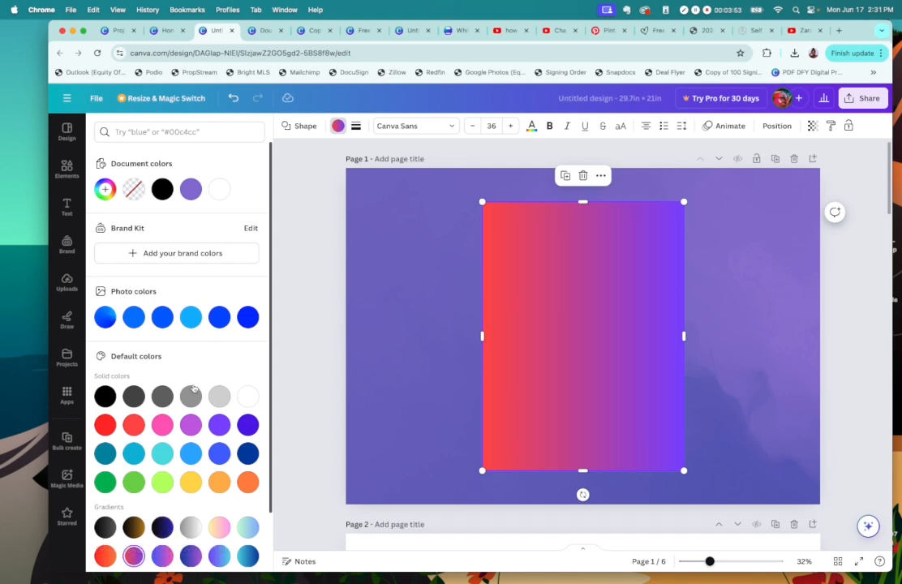
{"action": "left_click", "coordinate": [247, 396]}
{"action": "left_click", "coordinate": [219, 396]}
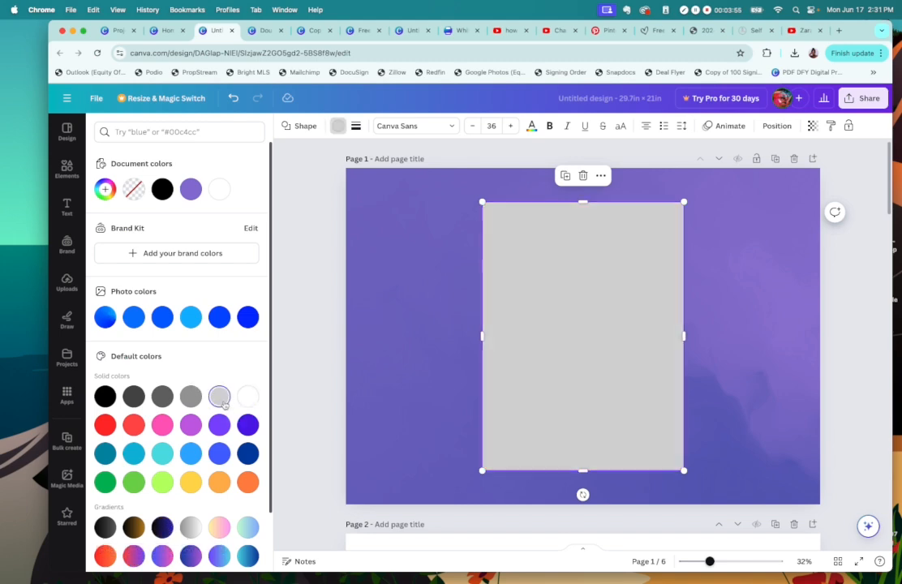
{"action": "left_click", "coordinate": [246, 397]}
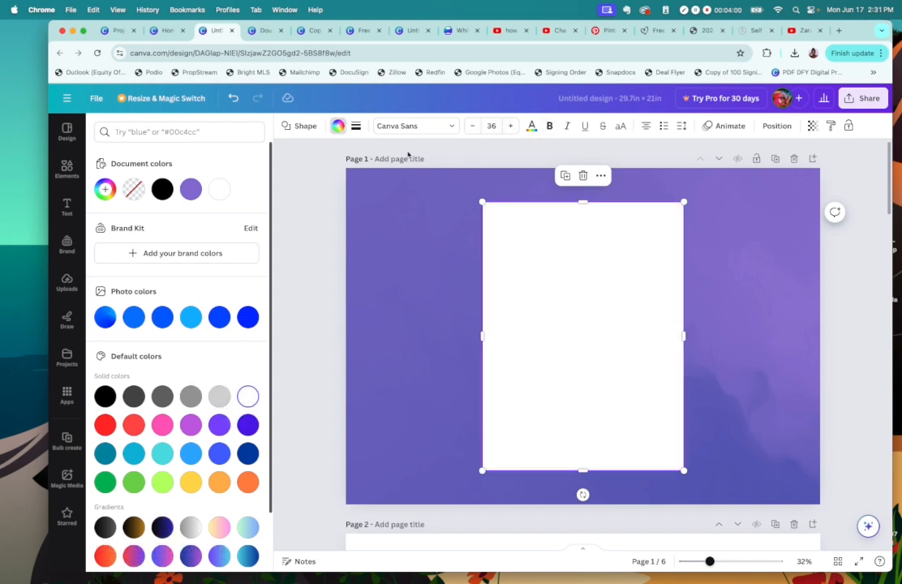
Give the white rectangle a solid black border with a weight of 2.
{"action": "left_click", "coordinate": [356, 128]}
{"action": "left_click", "coordinate": [403, 157]}
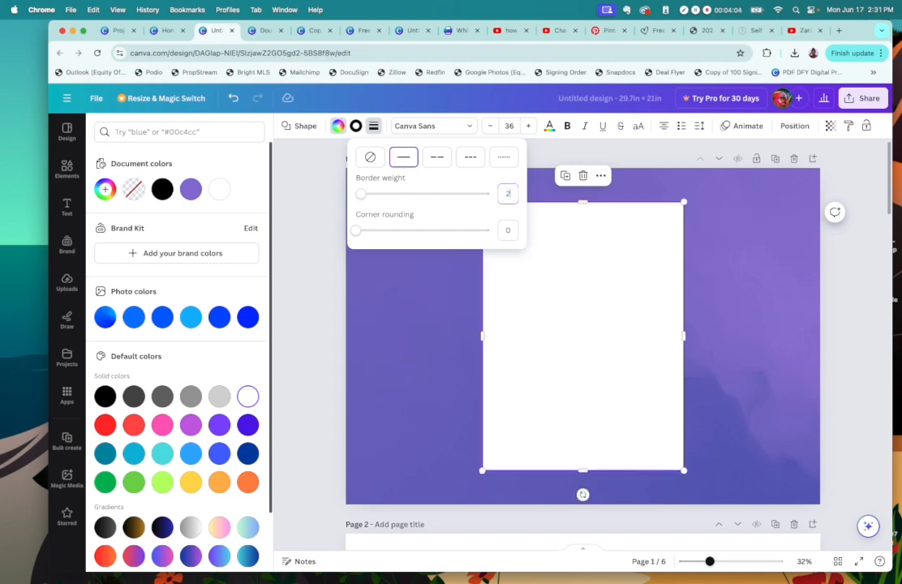
{"action": "left_click", "coordinate": [360, 348]}
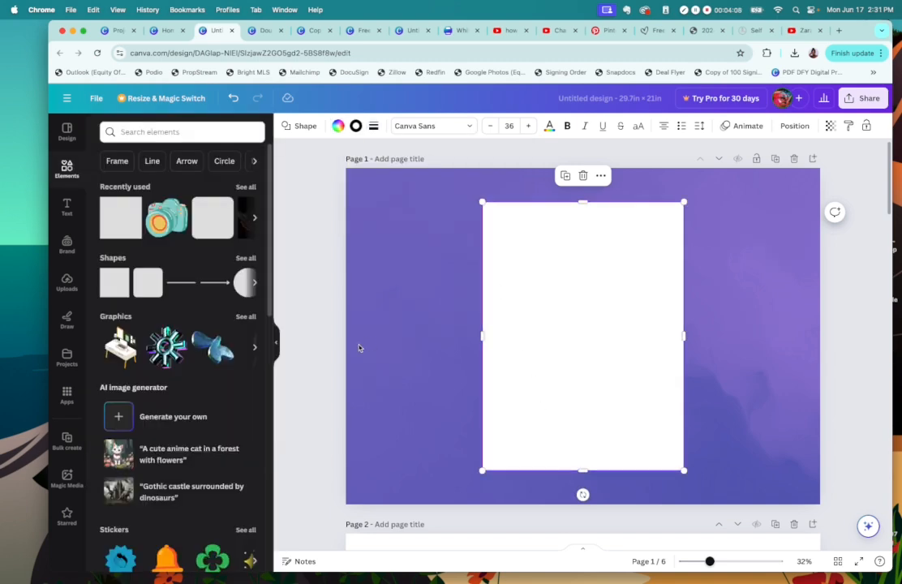
{"action": "left_click", "coordinate": [327, 355]}
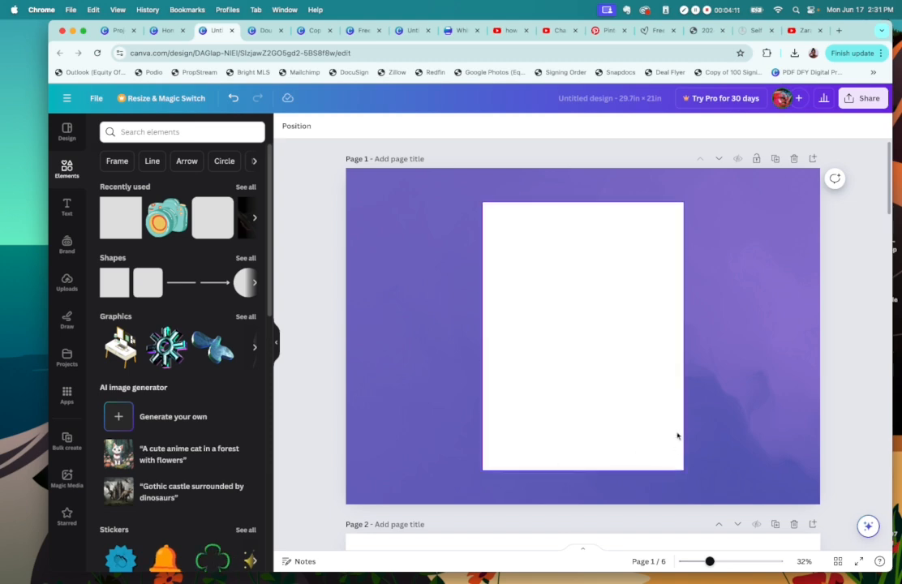
{"action": "left_click", "coordinate": [213, 219]}
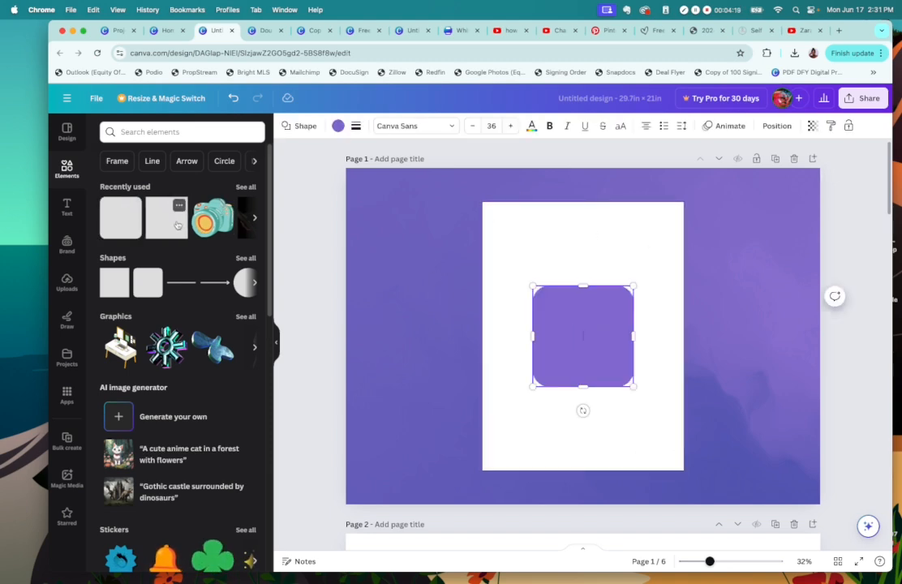
{"action": "left_click_drag", "start_coordinate": [532, 287], "coordinate": [614, 350]}
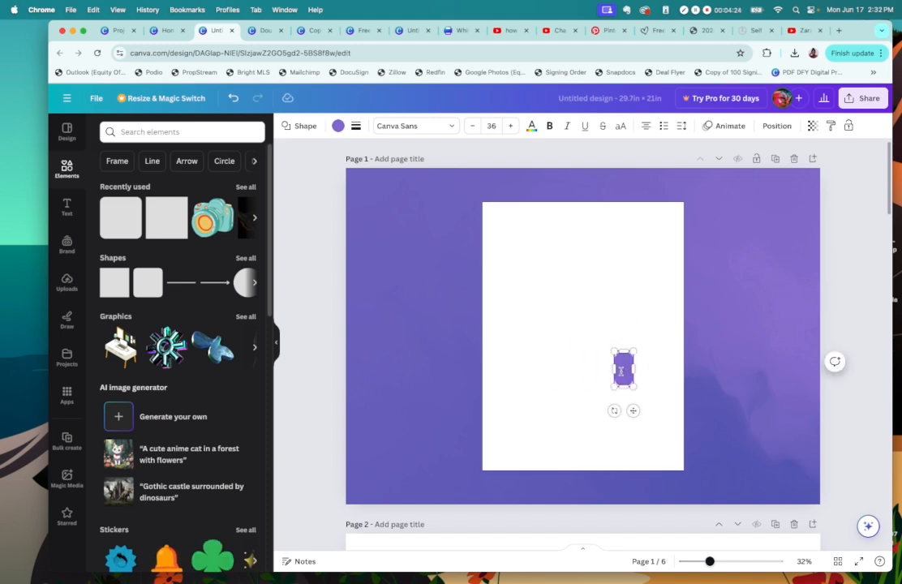
{"action": "left_click_drag", "start_coordinate": [633, 410], "coordinate": [638, 346]}
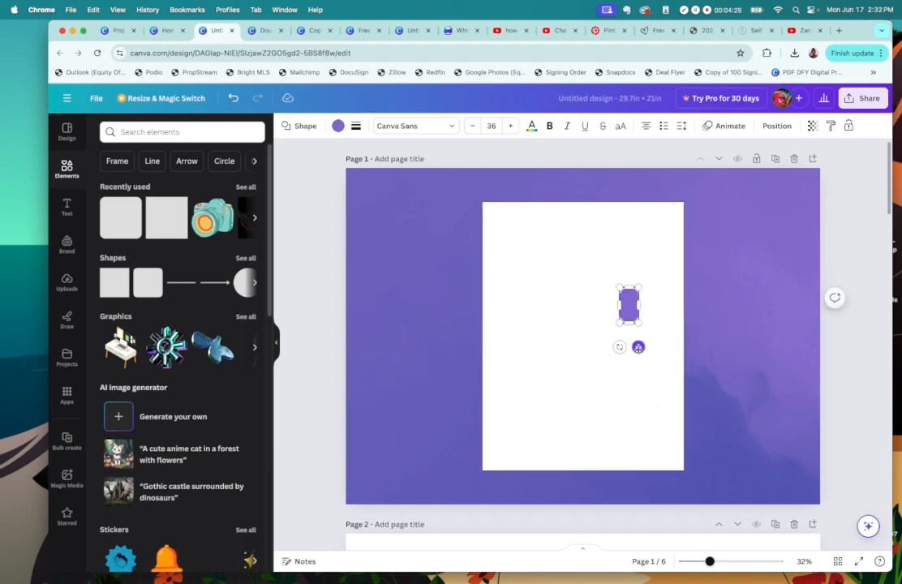
{"action": "key", "text": "Delete"}
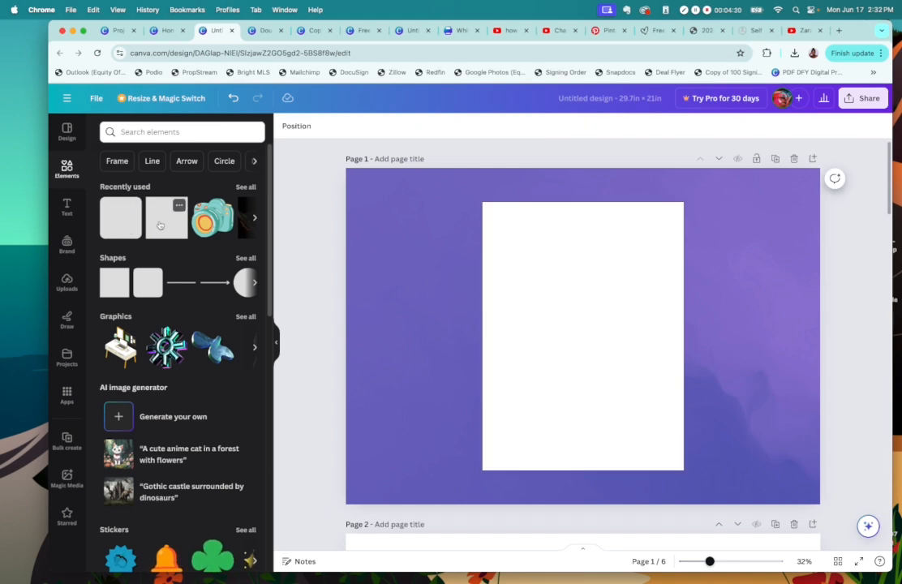
Add a square shape shrunk to a small tab near the white rectangle's upper-right corner and fill it with light purple #DBCFFF.
{"action": "left_click", "coordinate": [161, 226]}
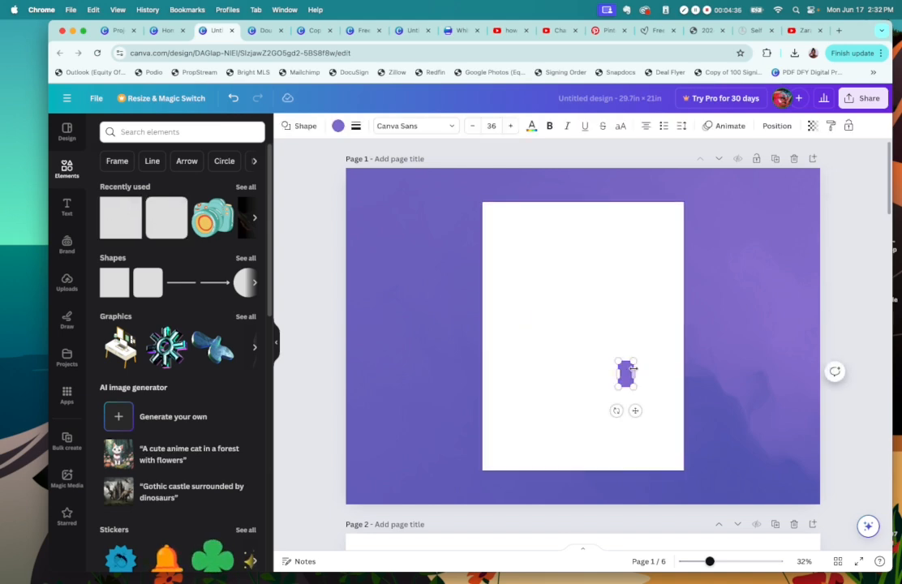
{"action": "left_click_drag", "start_coordinate": [636, 412], "coordinate": [666, 259]}
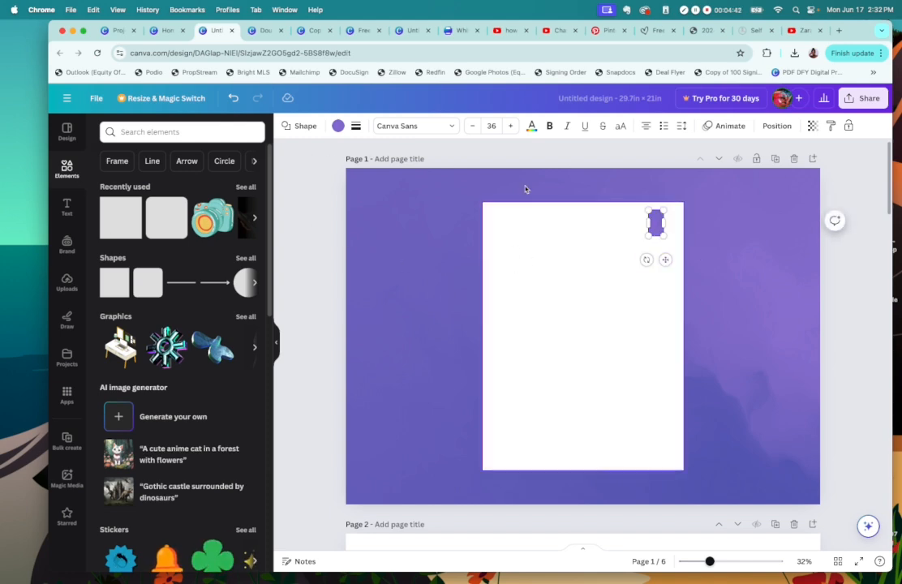
{"action": "left_click", "coordinate": [338, 127]}
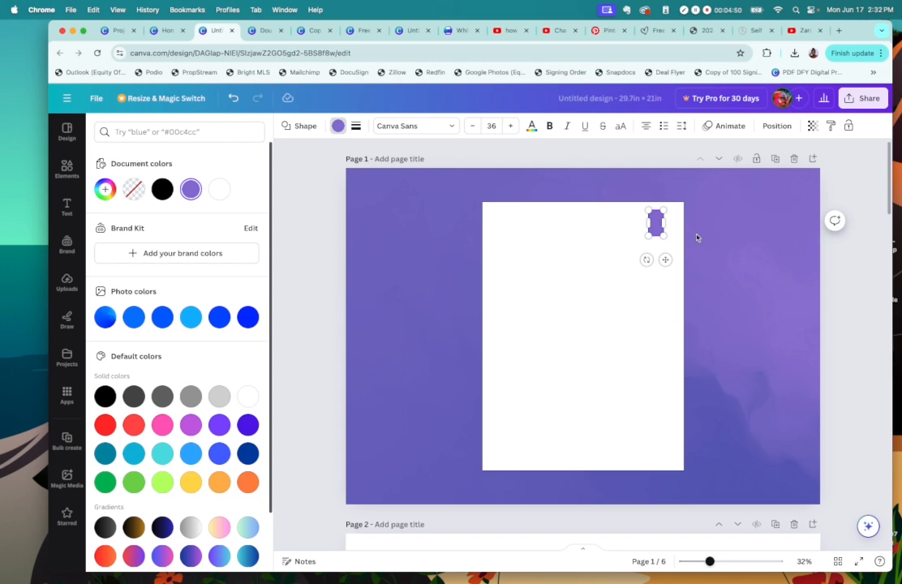
{"action": "left_click", "coordinate": [190, 189]}
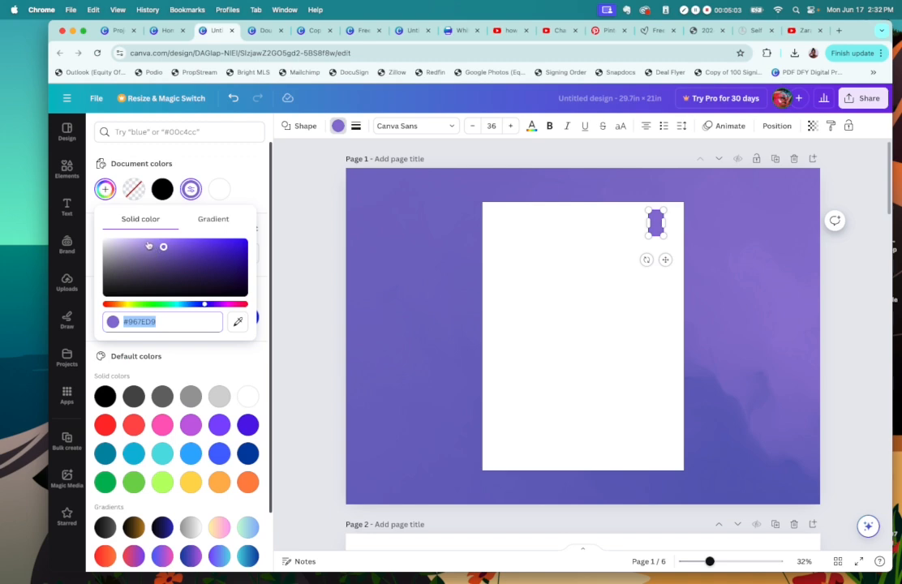
{"action": "left_click_drag", "start_coordinate": [139, 244], "coordinate": [132, 241]}
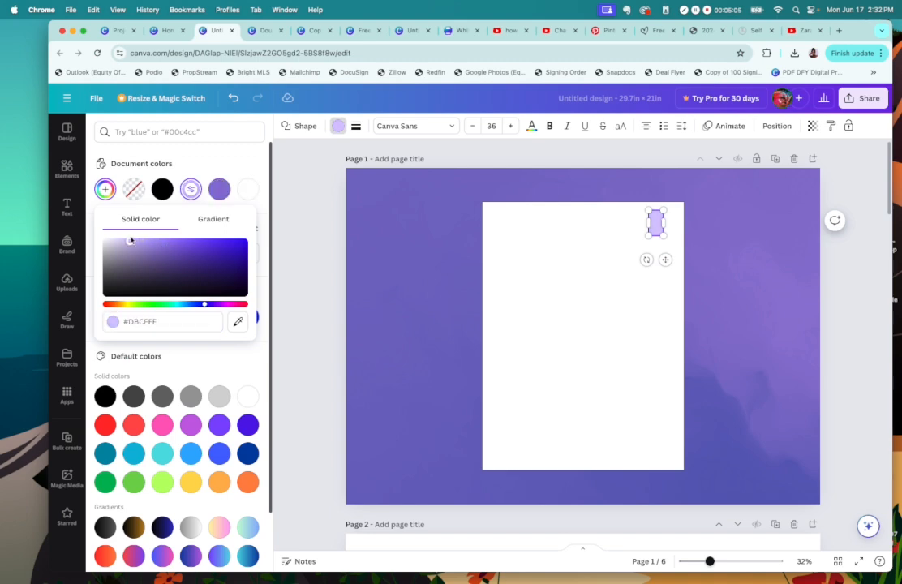
Give the small tab a solid border and place it against the outside of the white rectangle's right edge, flush with its top.
{"action": "left_click", "coordinate": [355, 125]}
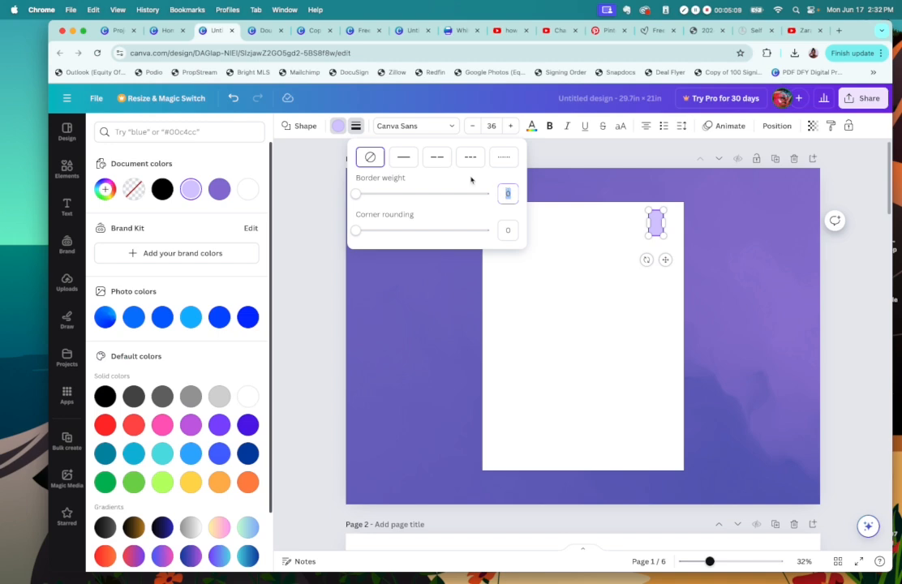
{"action": "left_click", "coordinate": [403, 156]}
{"action": "left_click", "coordinate": [656, 223]}
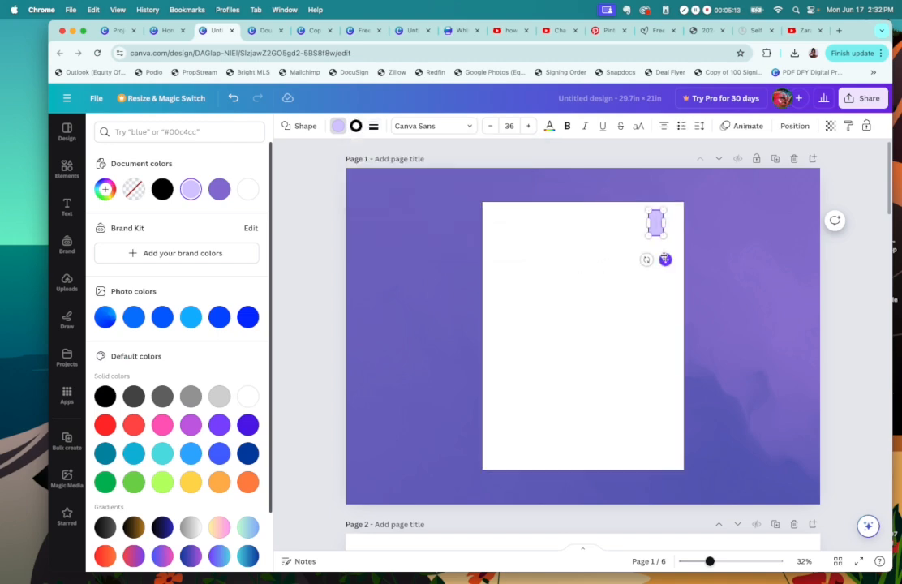
{"action": "left_click_drag", "start_coordinate": [665, 258], "coordinate": [701, 249]}
{"action": "left_click", "coordinate": [848, 267]}
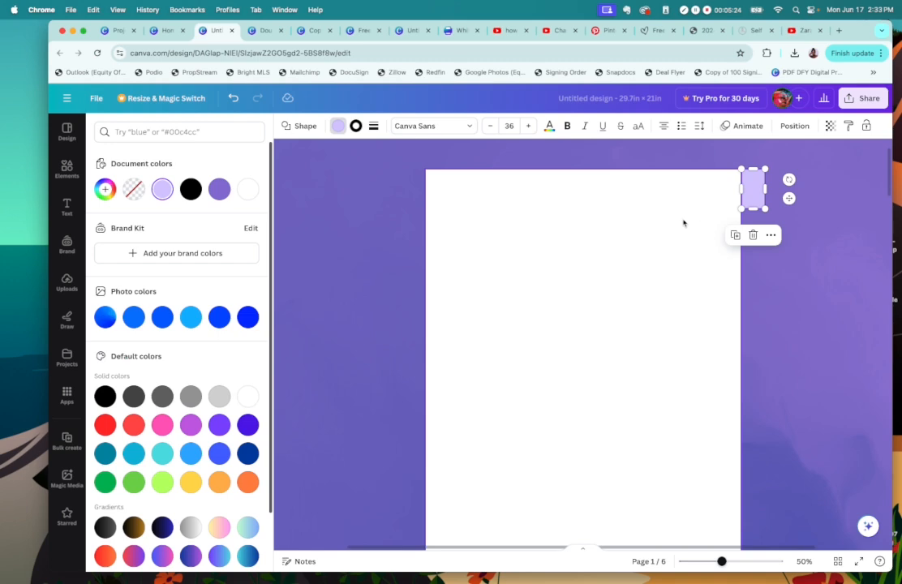
{"action": "left_click", "coordinate": [403, 237]}
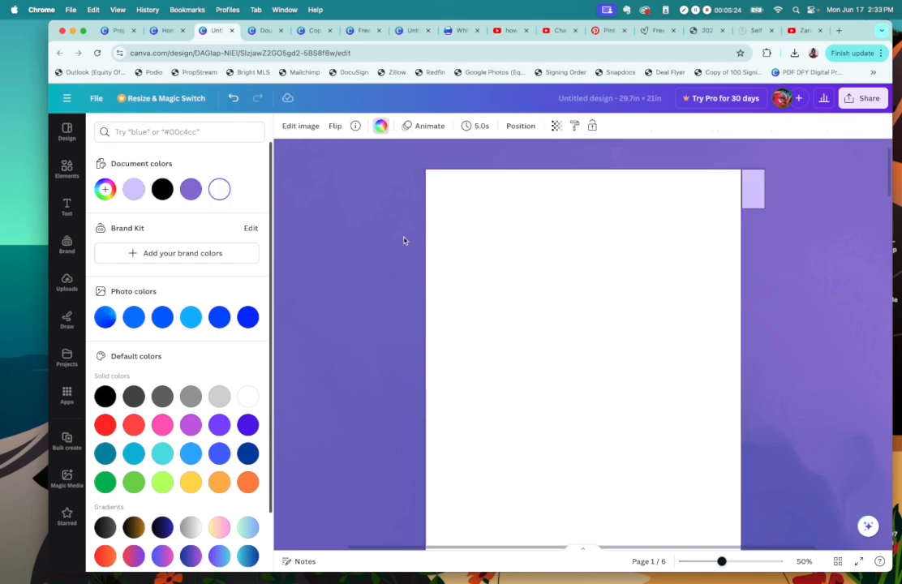
Change the tab's border color to white.
{"action": "left_click", "coordinate": [758, 197]}
{"action": "left_click", "coordinate": [356, 125]}
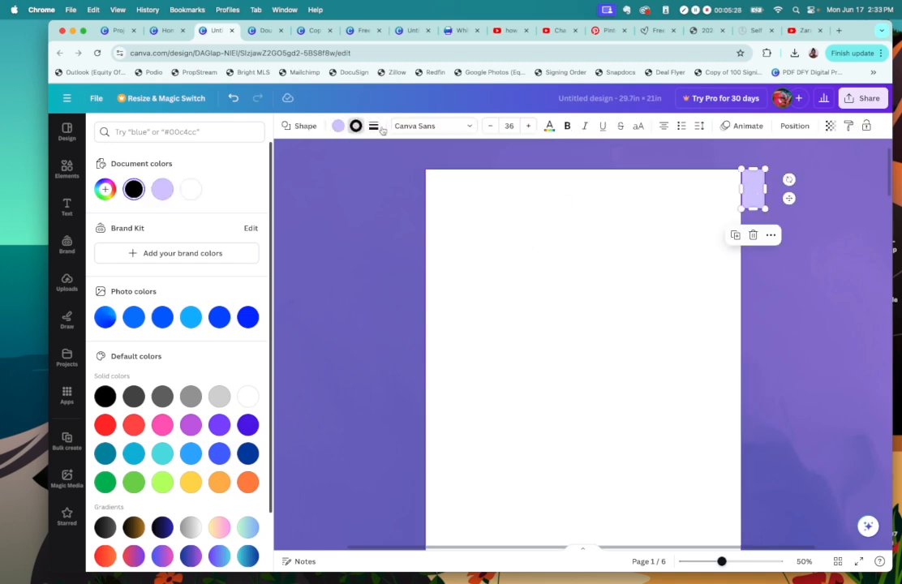
{"action": "left_click", "coordinate": [373, 125]}
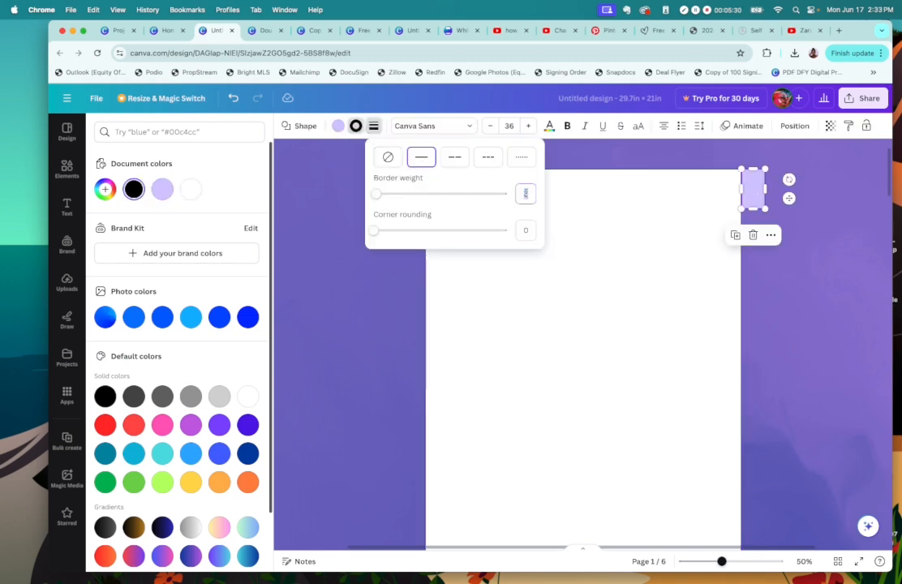
{"action": "left_click", "coordinate": [357, 125]}
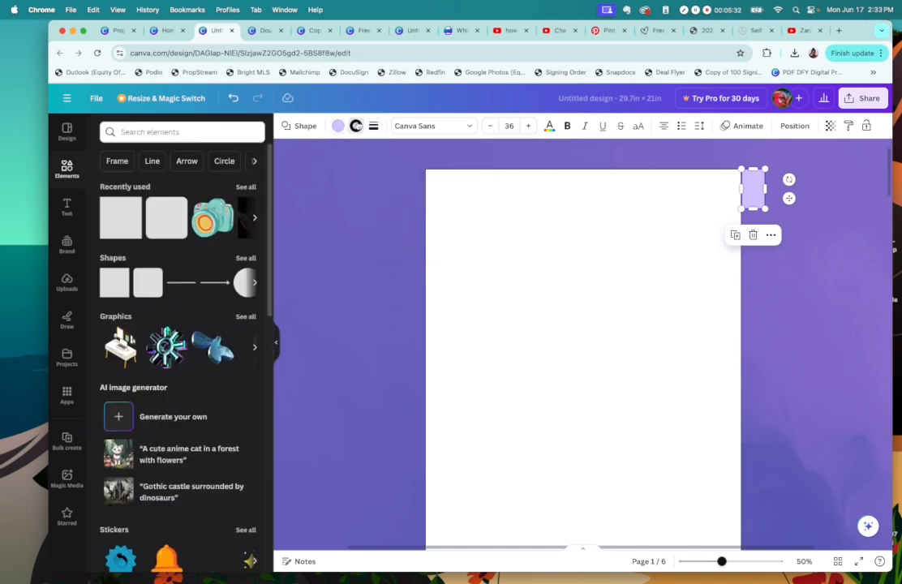
{"action": "left_click", "coordinate": [358, 125]}
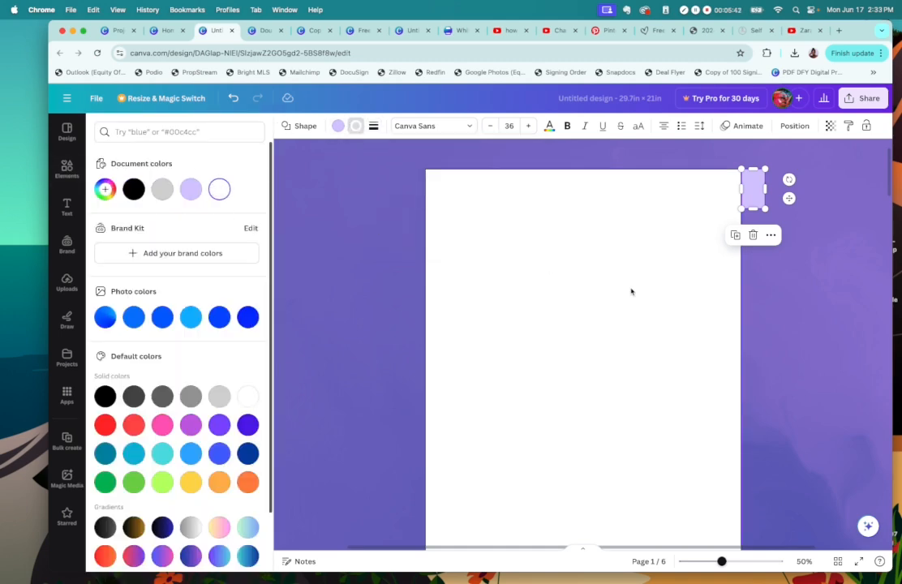
Duplicate the light purple tab eleven times.
{"action": "left_click", "coordinate": [724, 268]}
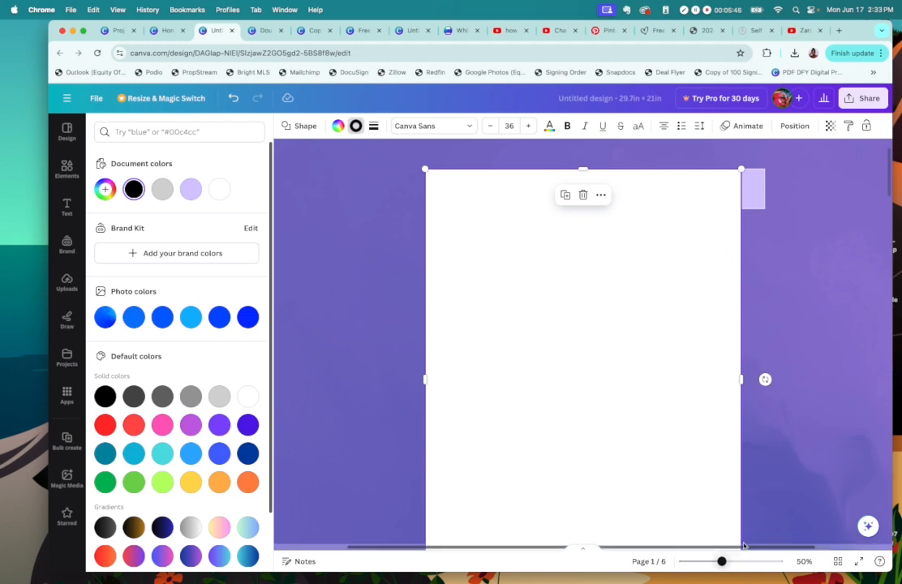
{"action": "scroll", "coordinate": [786, 219], "scroll_direction": "right", "scroll_amount": 3}
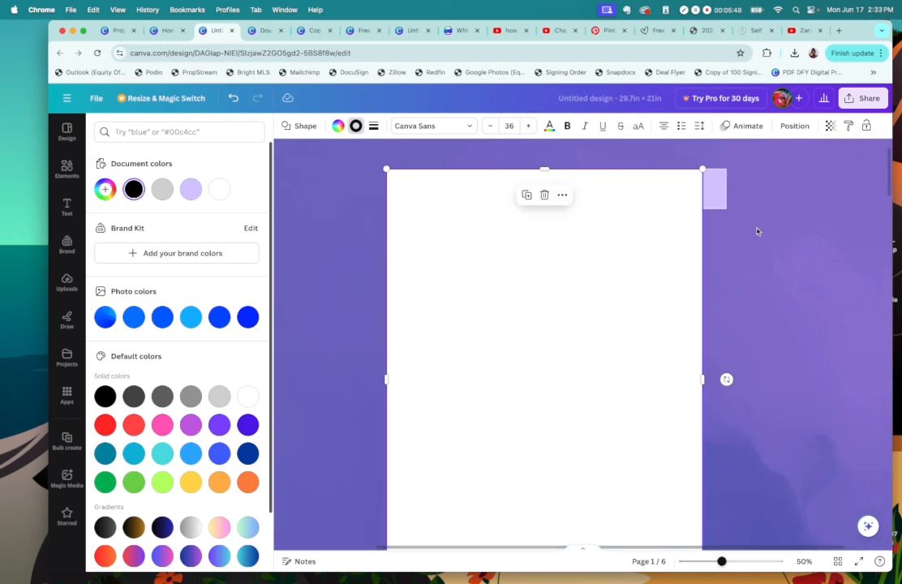
{"action": "left_click", "coordinate": [721, 204]}
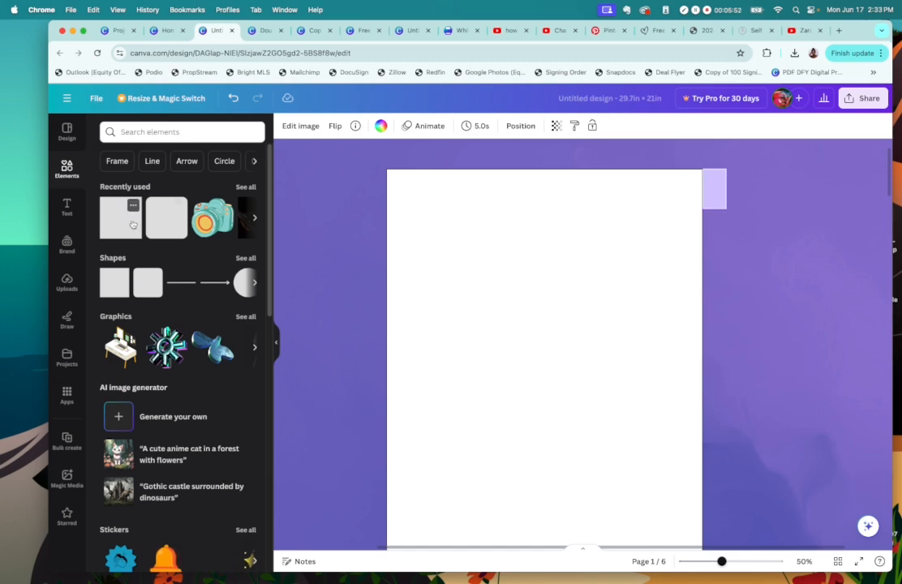
{"action": "left_click", "coordinate": [721, 200]}
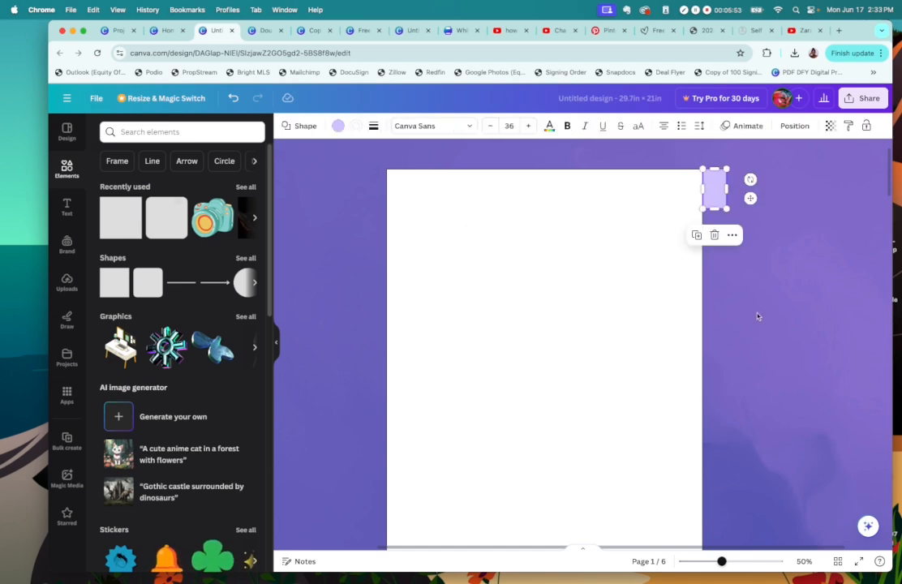
{"action": "left_click", "coordinate": [695, 236]}
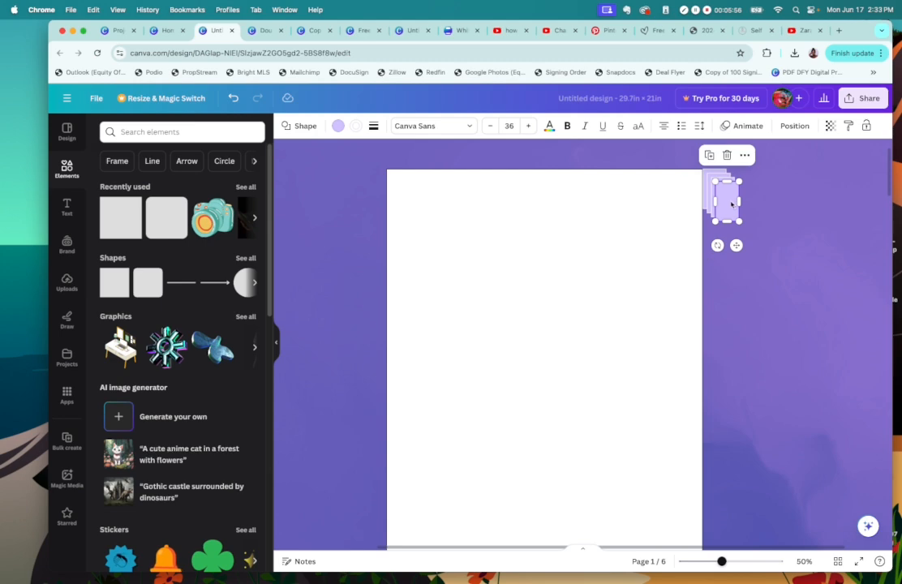
{"action": "left_click", "coordinate": [709, 155]}
{"action": "left_click", "coordinate": [713, 159]}
{"action": "left_click", "coordinate": [717, 164]}
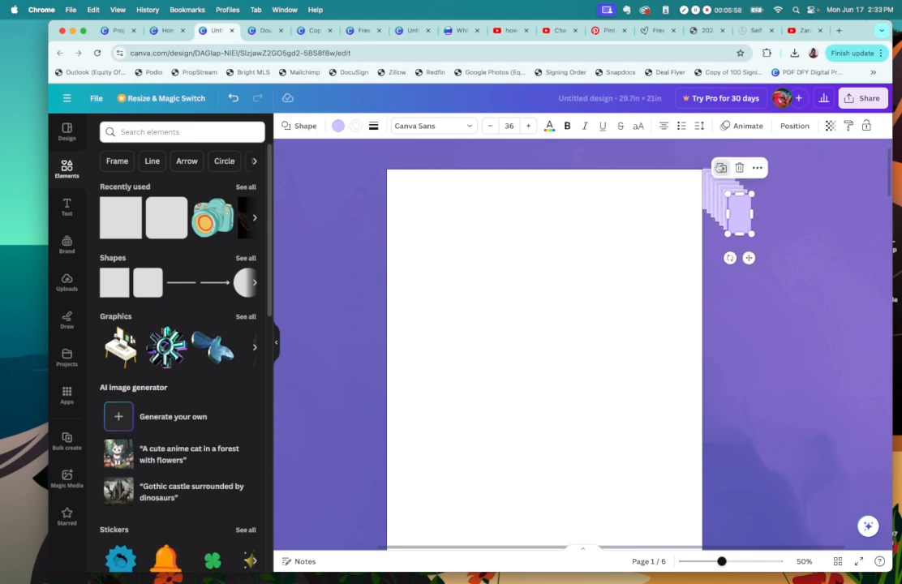
{"action": "left_click", "coordinate": [721, 168]}
{"action": "left_click", "coordinate": [725, 172]}
{"action": "left_click", "coordinate": [729, 176]}
{"action": "left_click", "coordinate": [734, 181]}
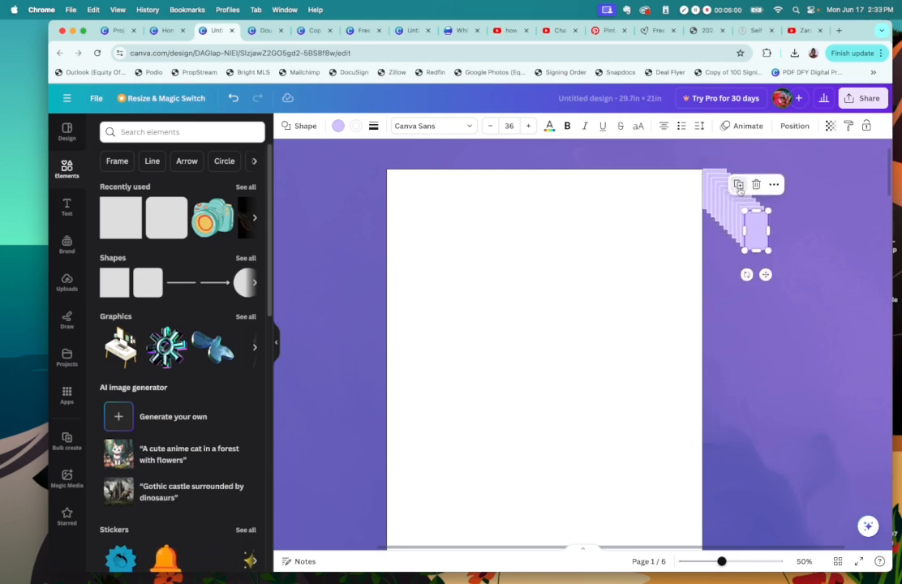
{"action": "left_click", "coordinate": [738, 186]}
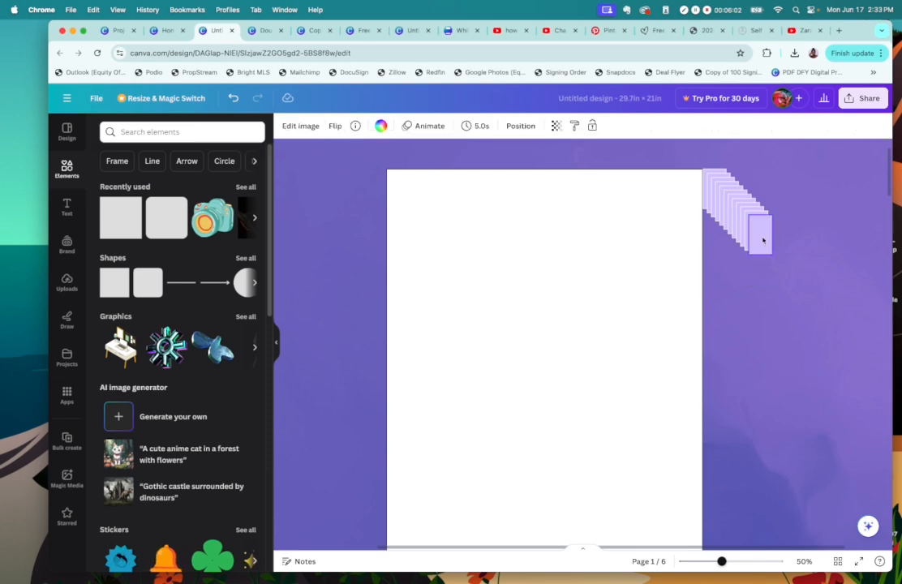
Stack the duplicated light purple tabs in a vertical column along the outside of the white rectangle's right edge.
{"action": "left_click_drag", "start_coordinate": [759, 235], "coordinate": [715, 378]}
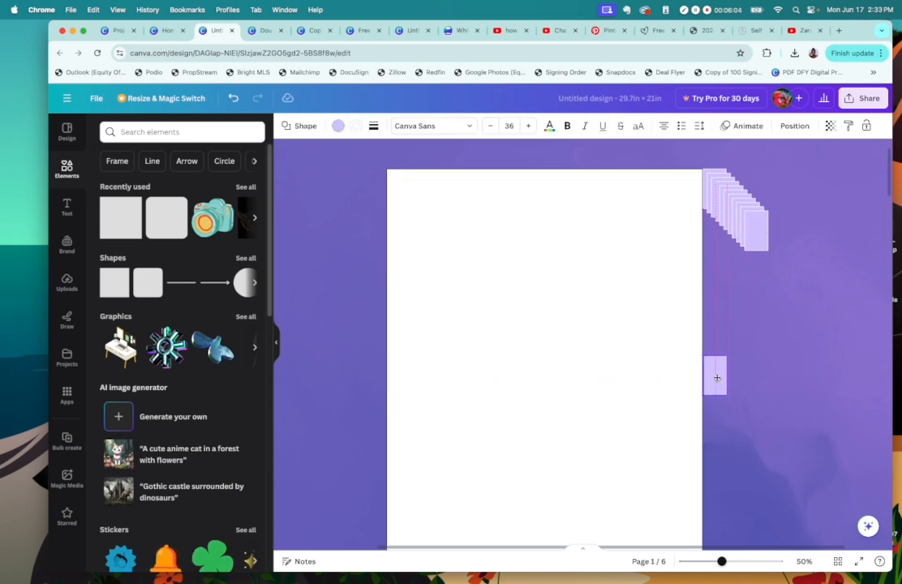
{"action": "left_click_drag", "start_coordinate": [749, 225], "coordinate": [711, 326]}
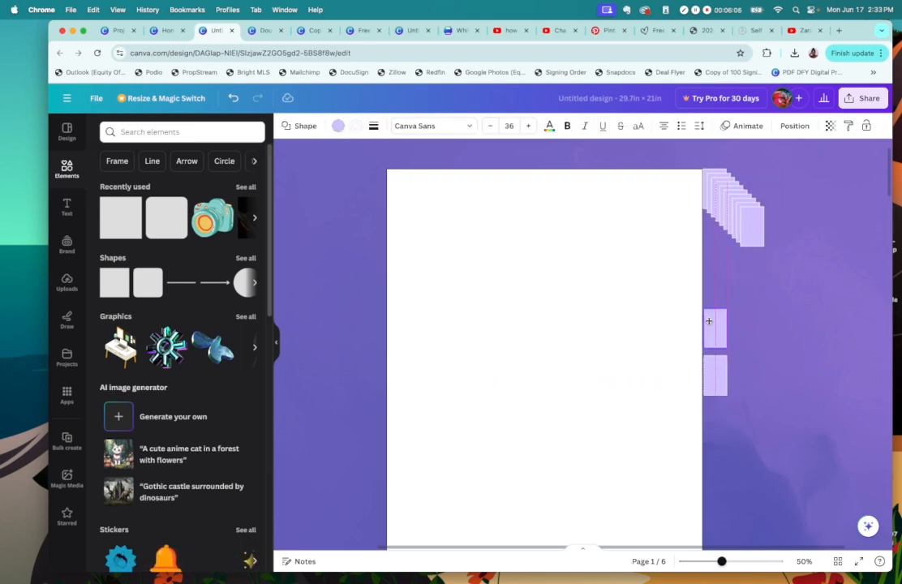
{"action": "left_click_drag", "start_coordinate": [753, 224], "coordinate": [720, 302]}
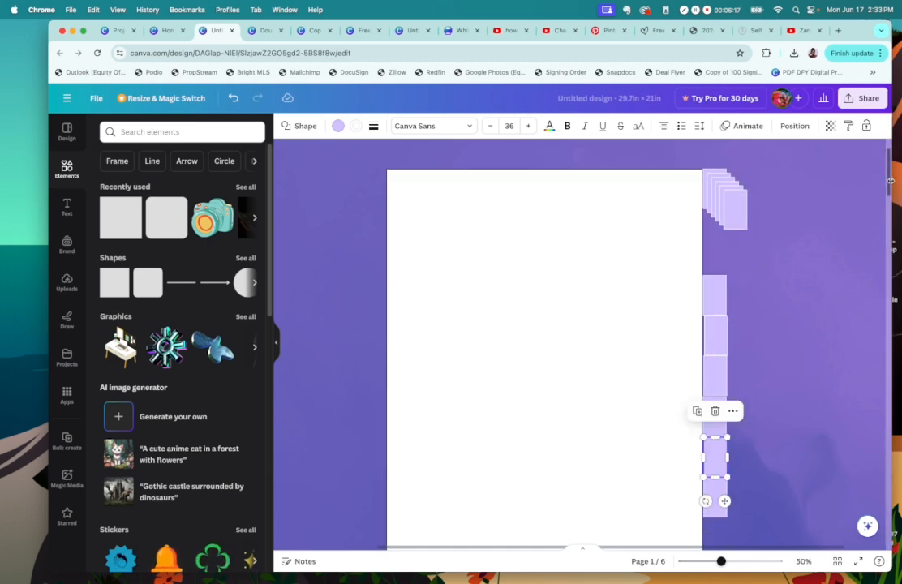
{"action": "left_click_drag", "start_coordinate": [889, 185], "coordinate": [889, 193]}
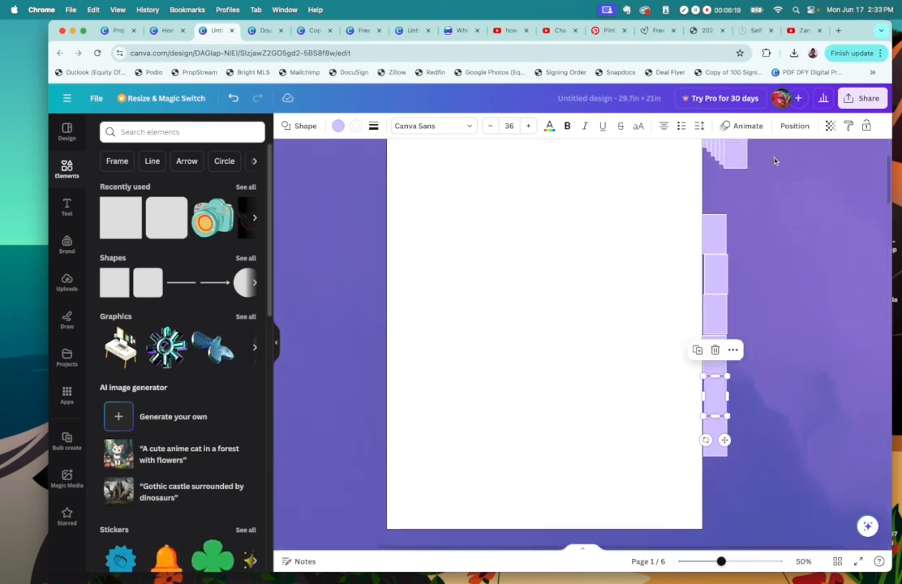
{"action": "left_click_drag", "start_coordinate": [730, 160], "coordinate": [711, 482]}
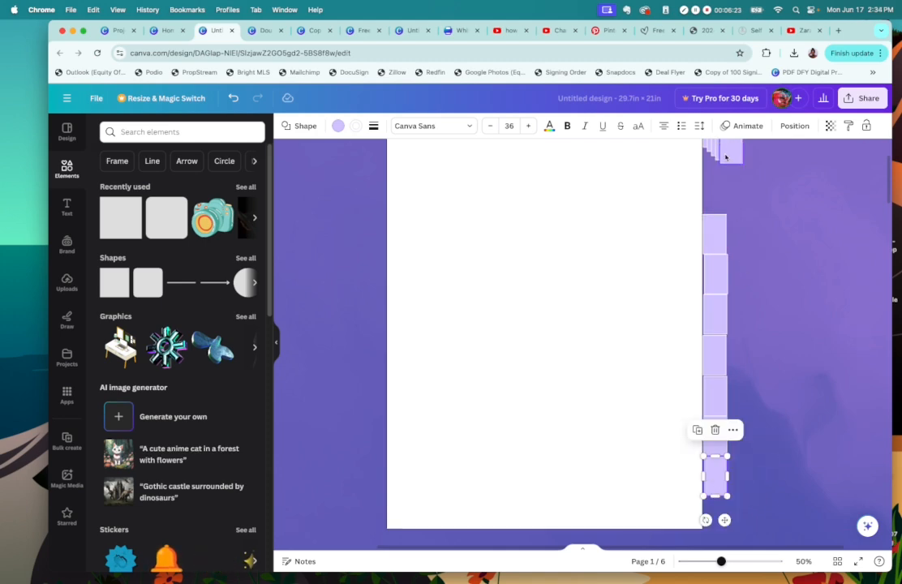
{"action": "left_click_drag", "start_coordinate": [728, 155], "coordinate": [713, 527]}
{"action": "left_click_drag", "start_coordinate": [724, 148], "coordinate": [709, 212]}
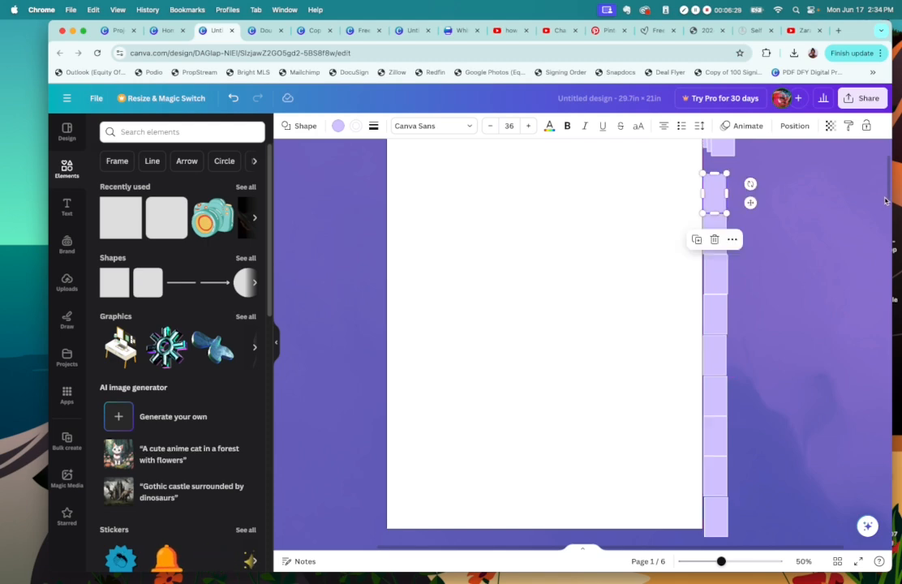
{"action": "left_click_drag", "start_coordinate": [887, 200], "coordinate": [887, 193]}
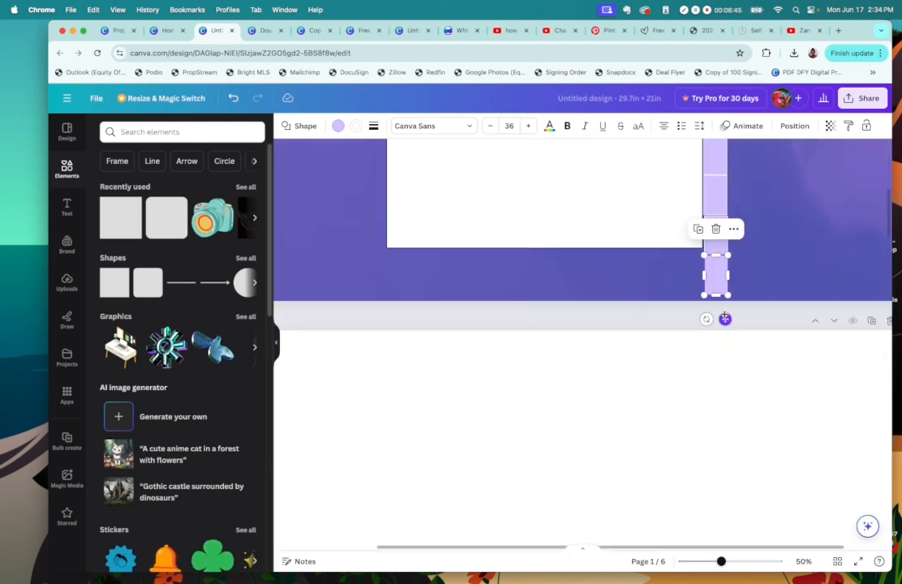
Select all the light purple tabs and align them to the left.
{"action": "left_click_drag", "start_coordinate": [721, 562], "coordinate": [703, 561]}
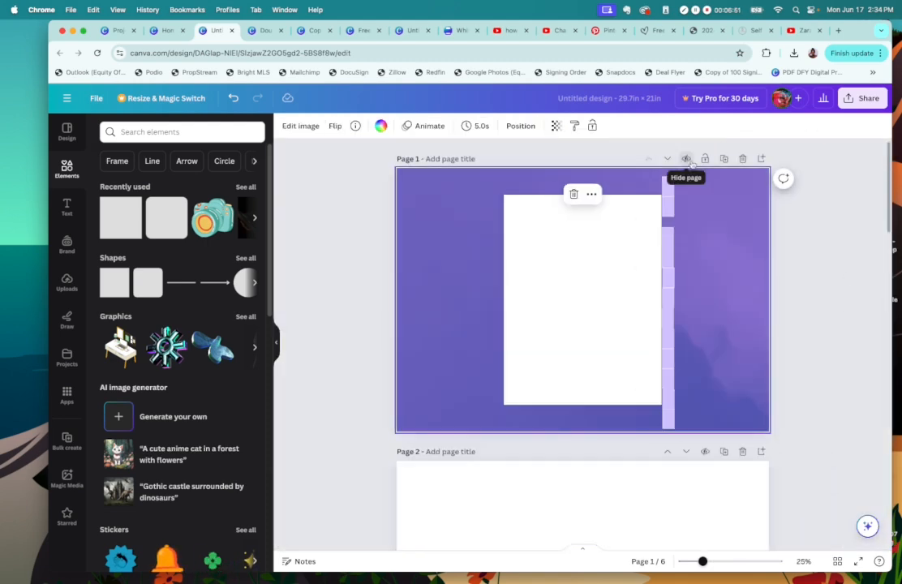
{"action": "left_click_drag", "start_coordinate": [649, 166], "coordinate": [689, 381]}
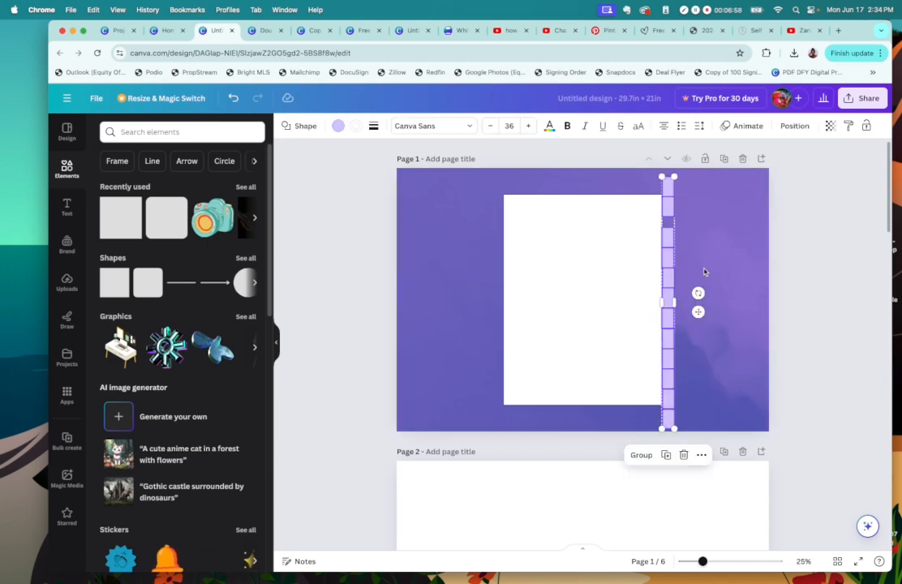
{"action": "right_click", "coordinate": [665, 238]}
{"action": "mouse_move", "coordinate": [745, 371]}
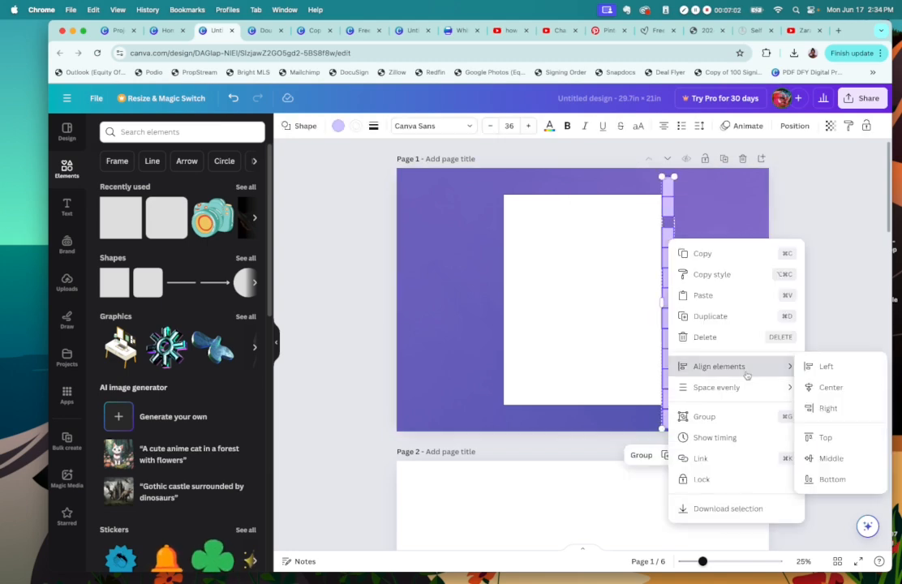
{"action": "left_click", "coordinate": [826, 366]}
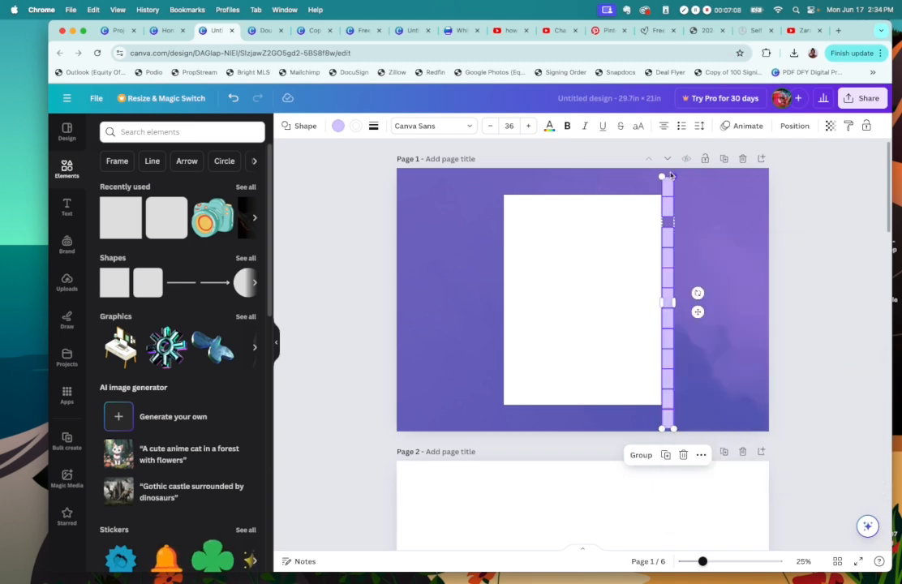
Space the selected tabs evenly with Tidy up.
{"action": "right_click", "coordinate": [669, 274]}
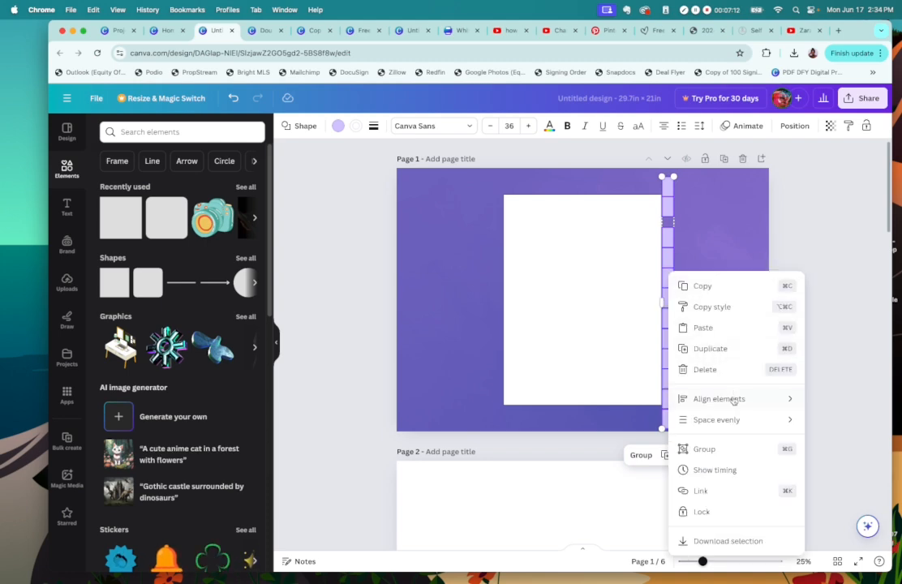
{"action": "mouse_move", "coordinate": [736, 421]}
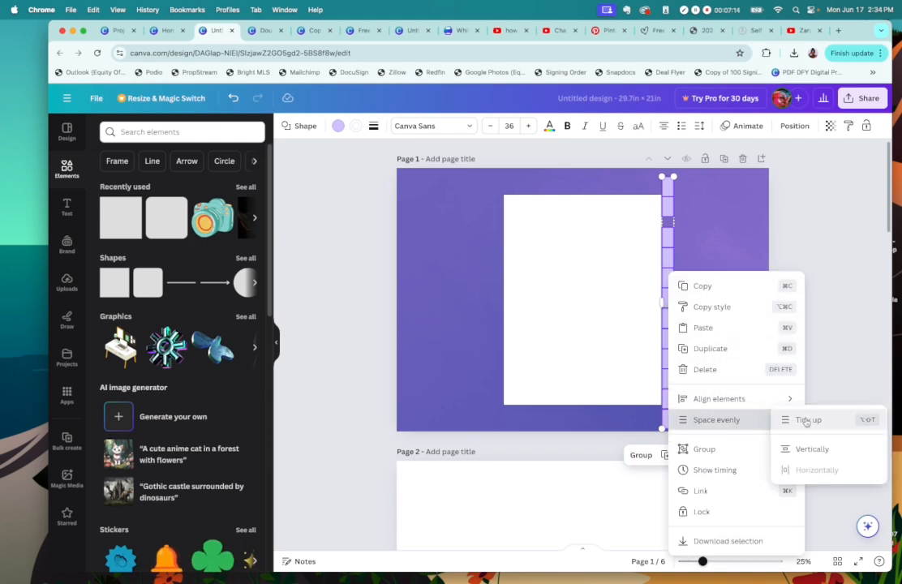
{"action": "left_click", "coordinate": [838, 421]}
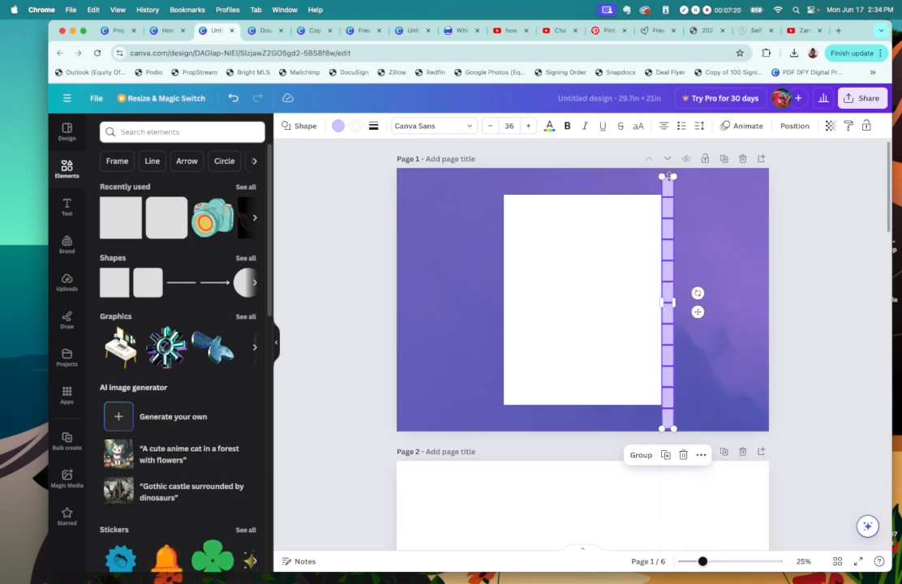
Shrink the tab column to slightly less than the white rectangle's height and center it vertically against the rectangle.
{"action": "left_click_drag", "start_coordinate": [669, 177], "coordinate": [668, 195]}
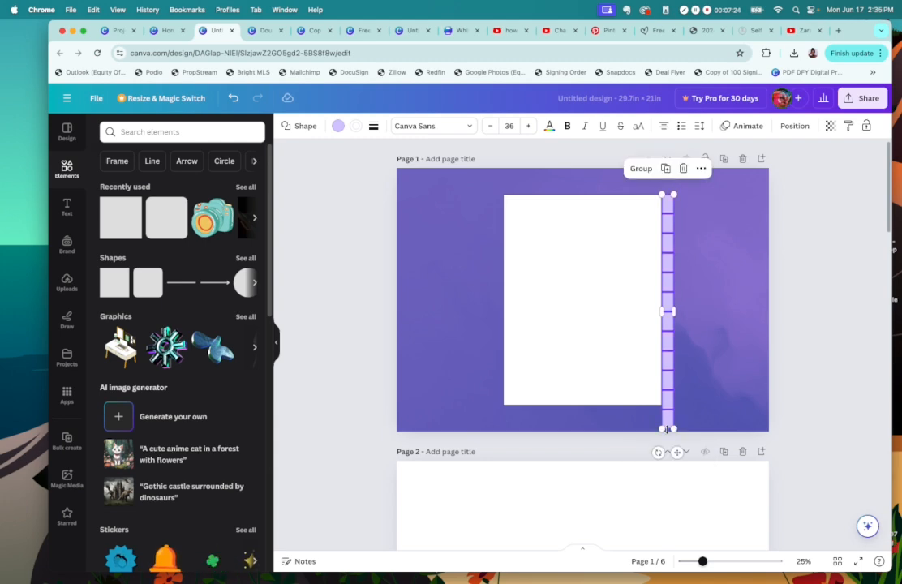
{"action": "left_click_drag", "start_coordinate": [667, 429], "coordinate": [668, 408]}
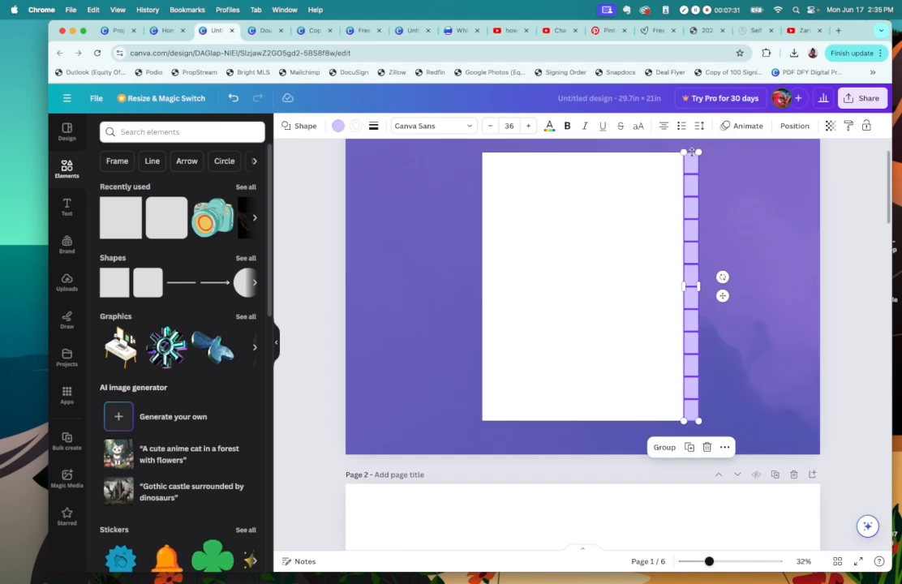
{"action": "left_click_drag", "start_coordinate": [691, 152], "coordinate": [690, 161]}
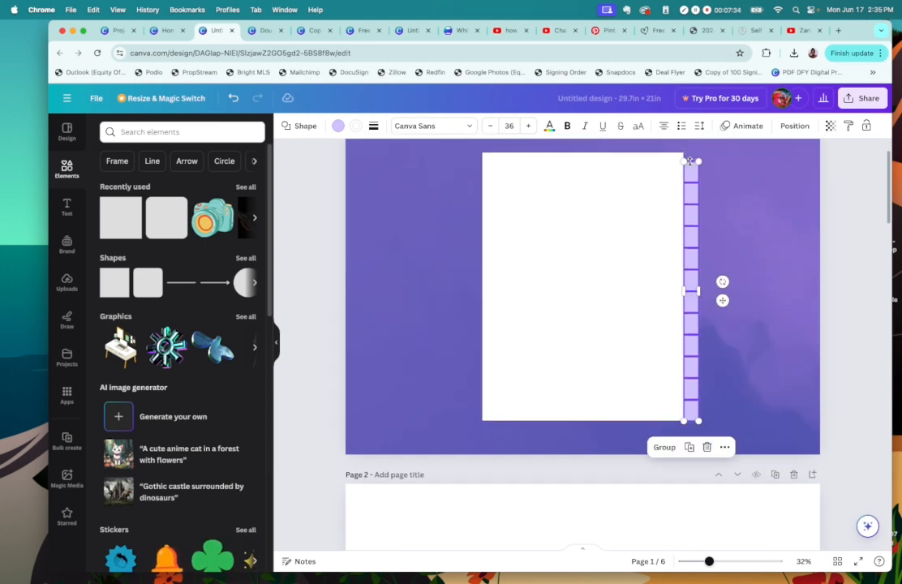
{"action": "left_click_drag", "start_coordinate": [723, 302], "coordinate": [725, 299]}
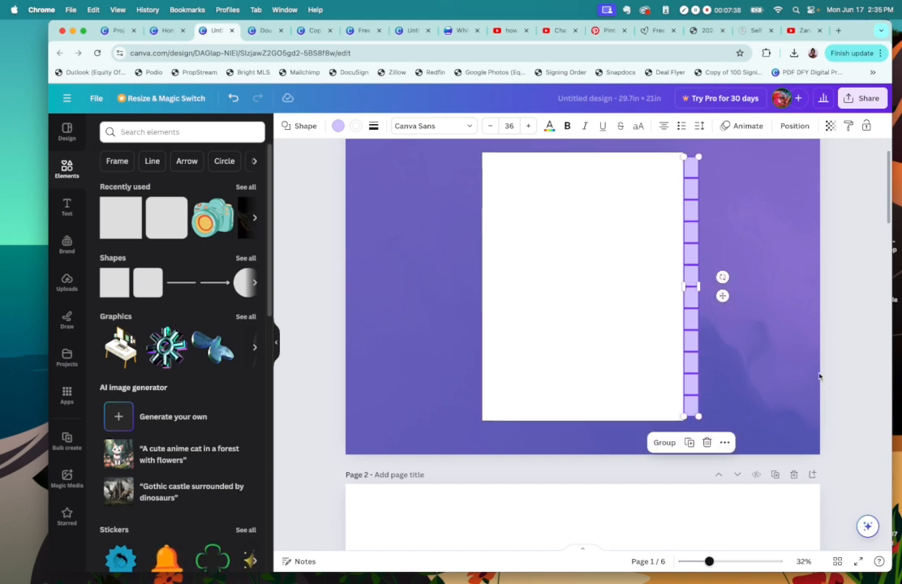
{"action": "left_click", "coordinate": [843, 362]}
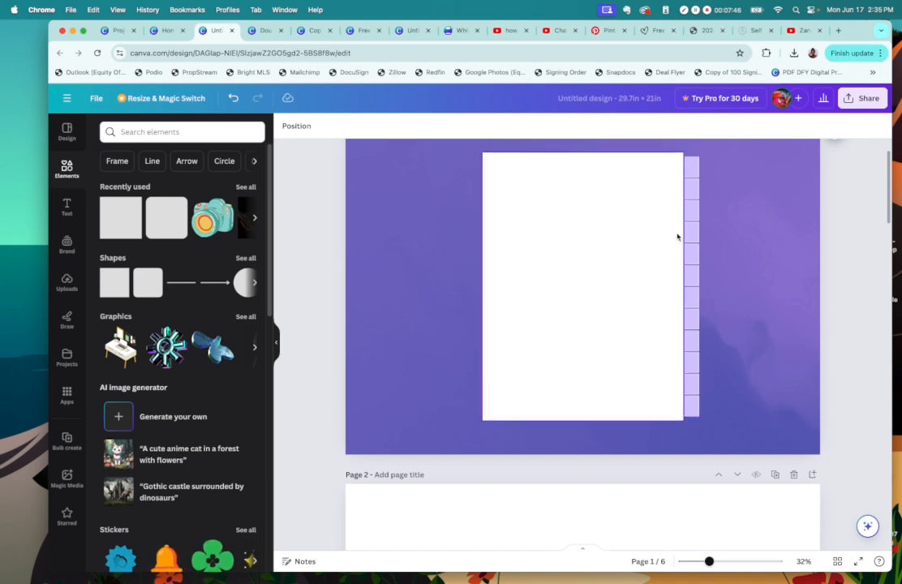
Add a text box to the white page and enlarge its font size to 21.5.
{"action": "scroll", "coordinate": [677, 237], "scroll_direction": "up", "scroll_amount": 3}
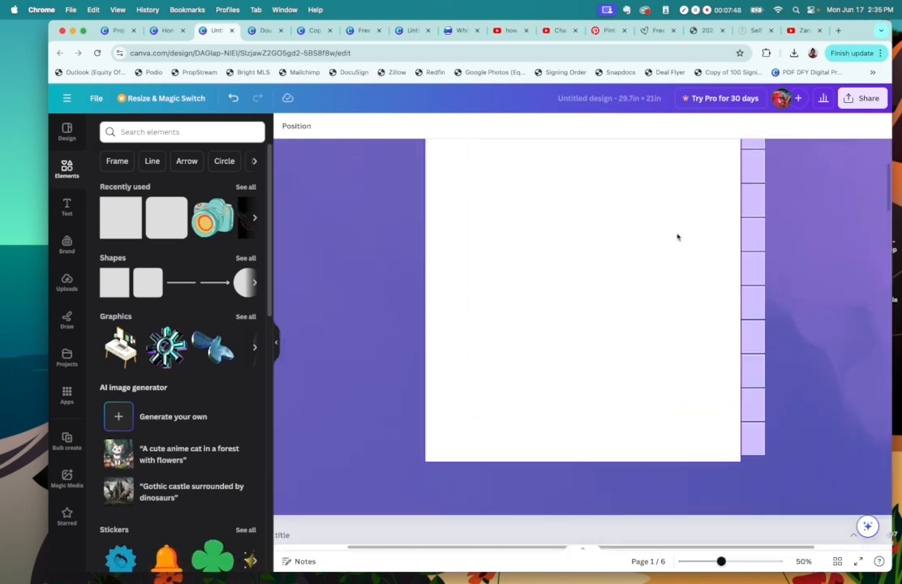
{"action": "scroll", "coordinate": [677, 239], "scroll_direction": "up", "scroll_amount": 2}
{"action": "scroll", "coordinate": [677, 241], "scroll_direction": "down", "scroll_amount": 1}
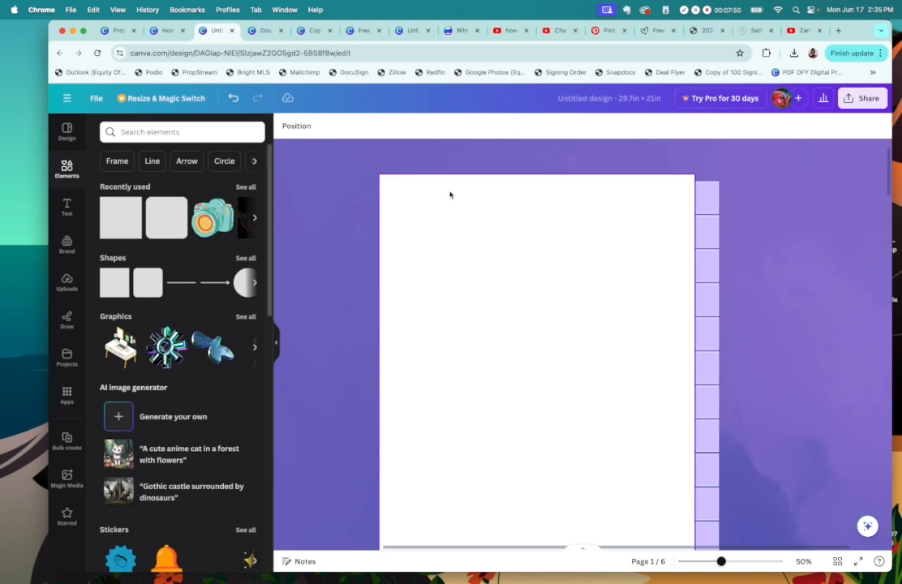
{"action": "left_click", "coordinate": [66, 205]}
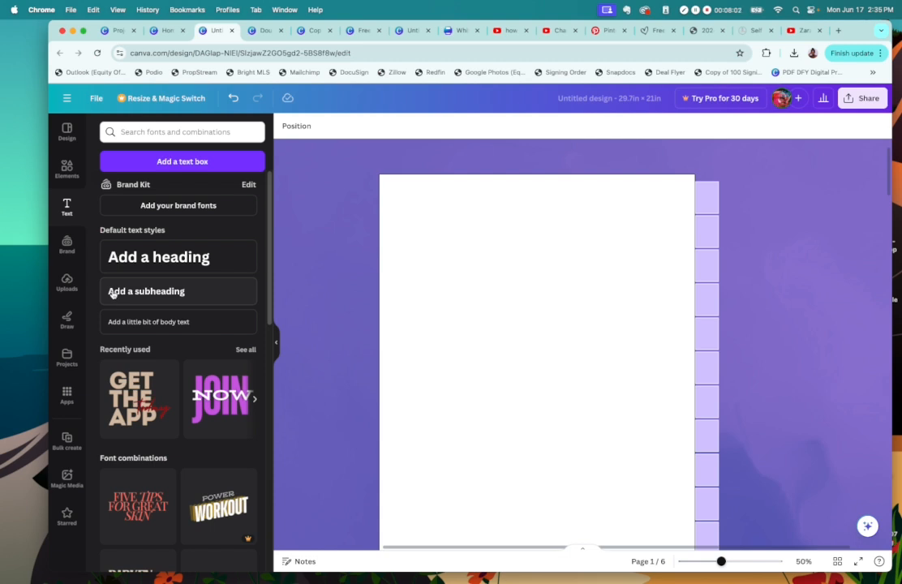
{"action": "left_click", "coordinate": [197, 166]}
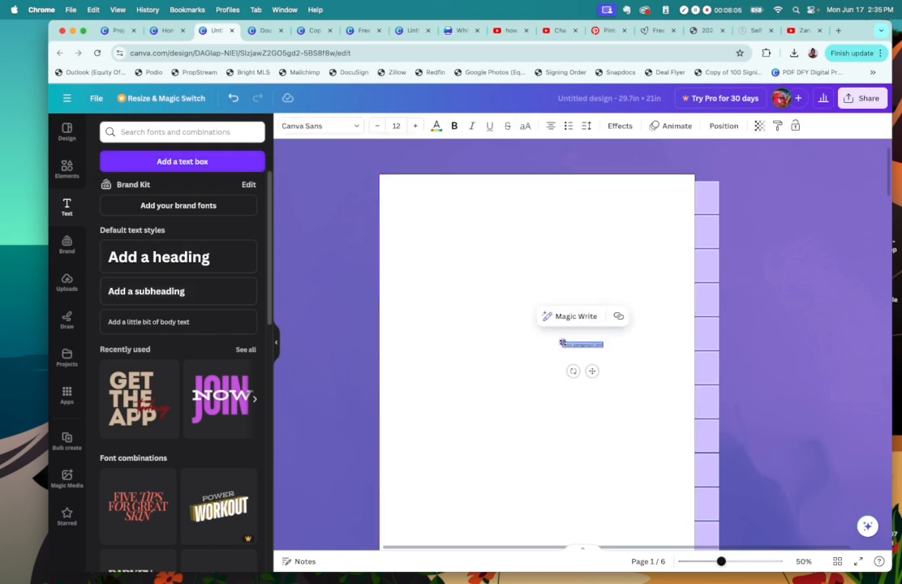
{"action": "left_click_drag", "start_coordinate": [563, 343], "coordinate": [557, 313]}
{"action": "left_click", "coordinate": [416, 126]}
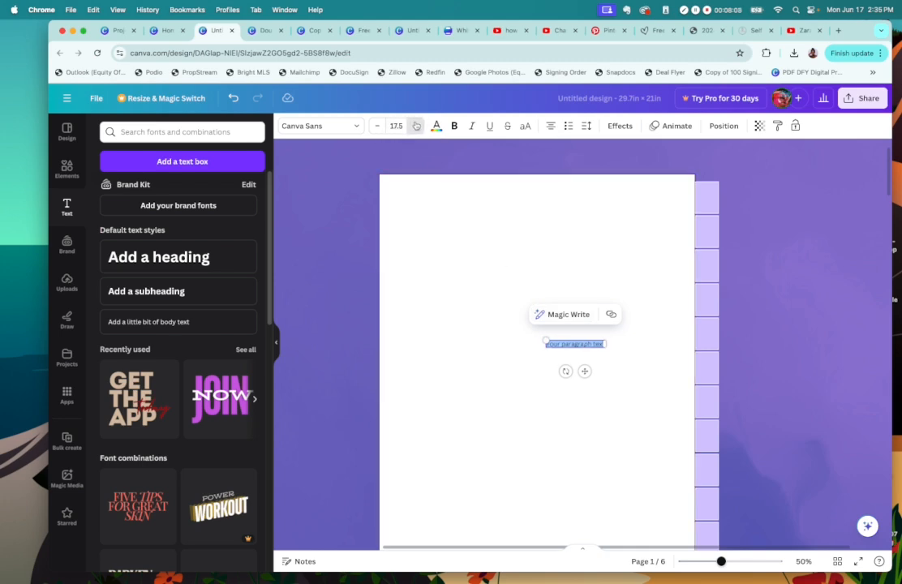
{"action": "left_click", "coordinate": [416, 126]}
{"action": "left_click", "coordinate": [416, 126]}
{"action": "left_click", "coordinate": [416, 126]}
{"action": "left_click", "coordinate": [417, 125]}
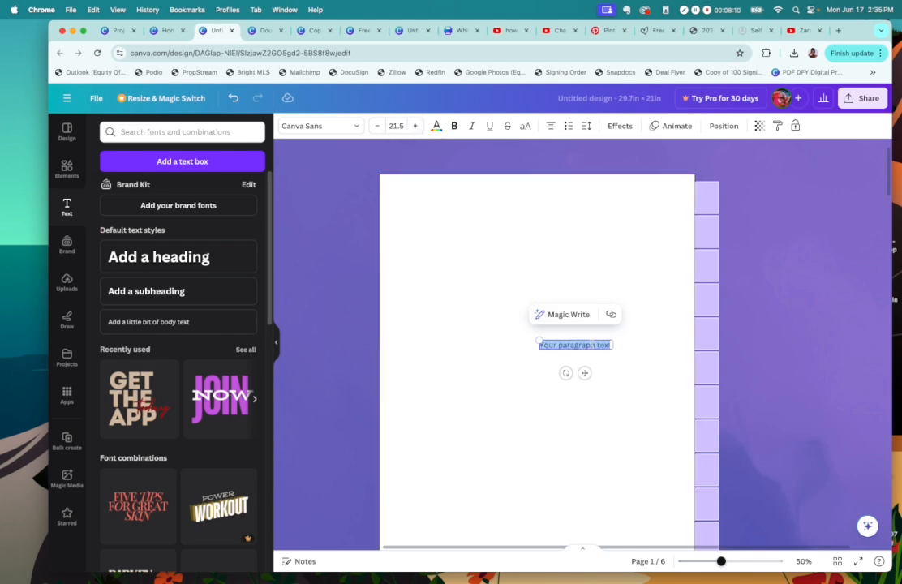
Enter Jan as the label text and spread copies of it across the white page.
{"action": "type", "text": "Dat"}
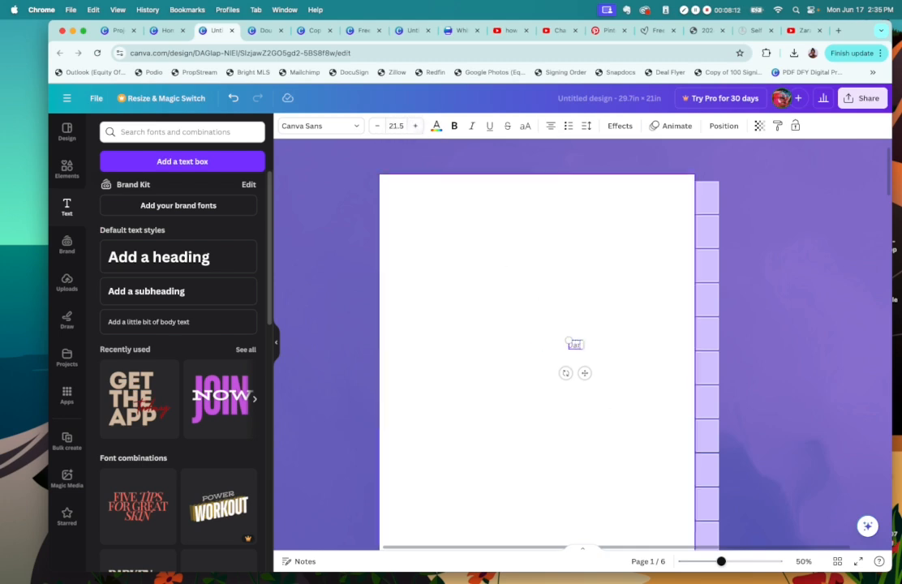
{"action": "left_click", "coordinate": [526, 351]}
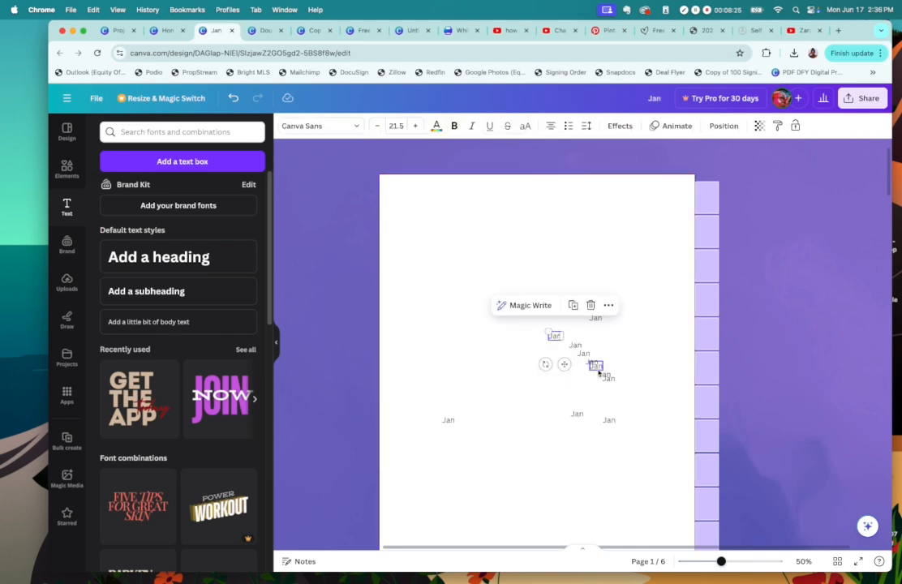
{"action": "left_click_drag", "start_coordinate": [599, 372], "coordinate": [576, 377]}
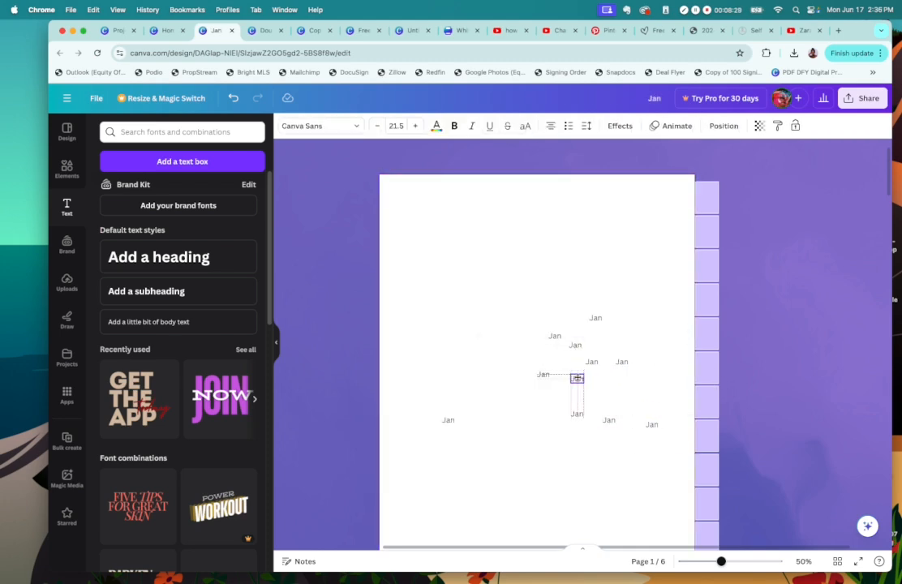
{"action": "left_click", "coordinate": [638, 284]}
Change two of the Jan copies below the topmost label to Feb and Mar.
{"action": "left_click", "coordinate": [596, 318]}
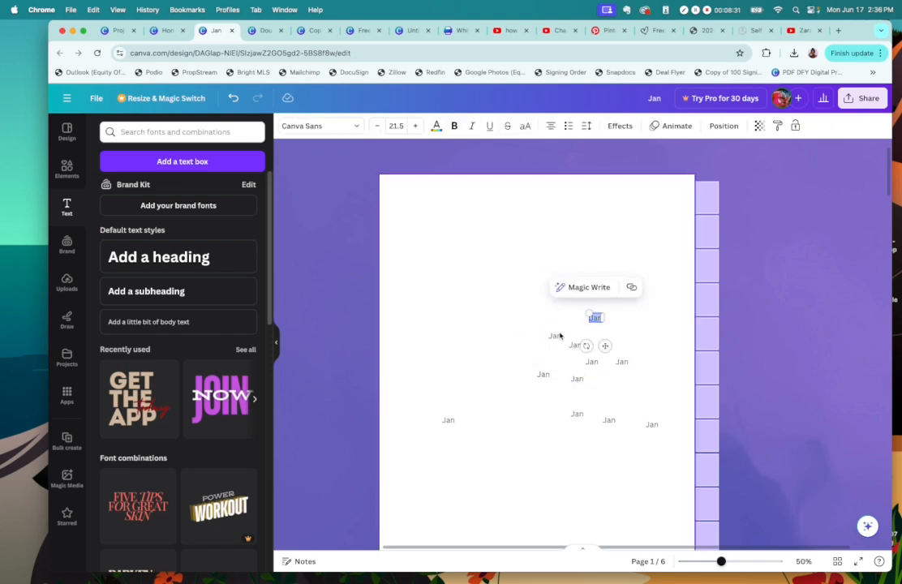
{"action": "left_click", "coordinate": [554, 335]}
{"action": "key", "text": "BackSpace"}
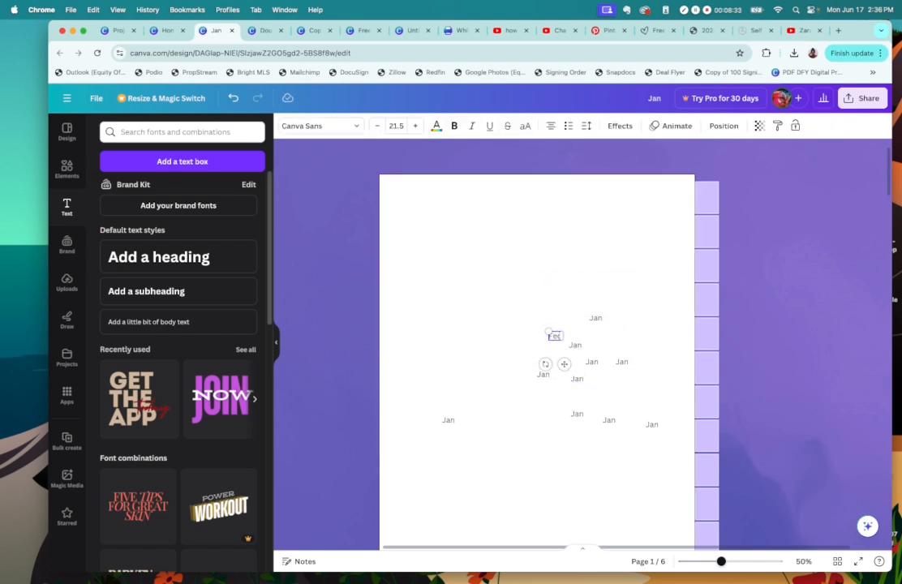
{"action": "left_click", "coordinate": [579, 345]}
{"action": "left_click", "coordinate": [578, 345]}
{"action": "type", "text": "Mar"}
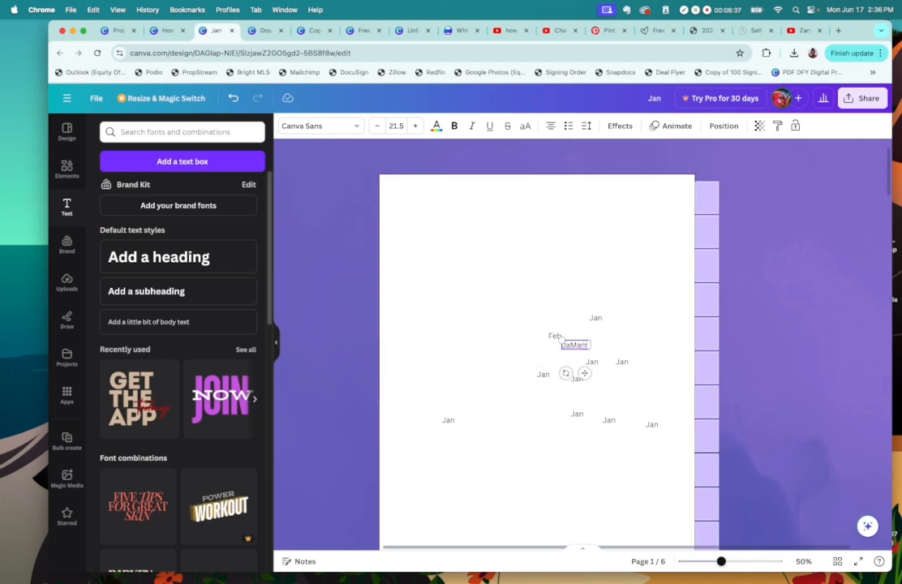
{"action": "double_click", "coordinate": [578, 346]}
{"action": "type", "text": "Mar"}
Change the two side-by-side Jan copies below the Mar label to Apr and May.
{"action": "left_click", "coordinate": [595, 364]}
{"action": "double_click", "coordinate": [595, 364]}
{"action": "type", "text": "Apr"}
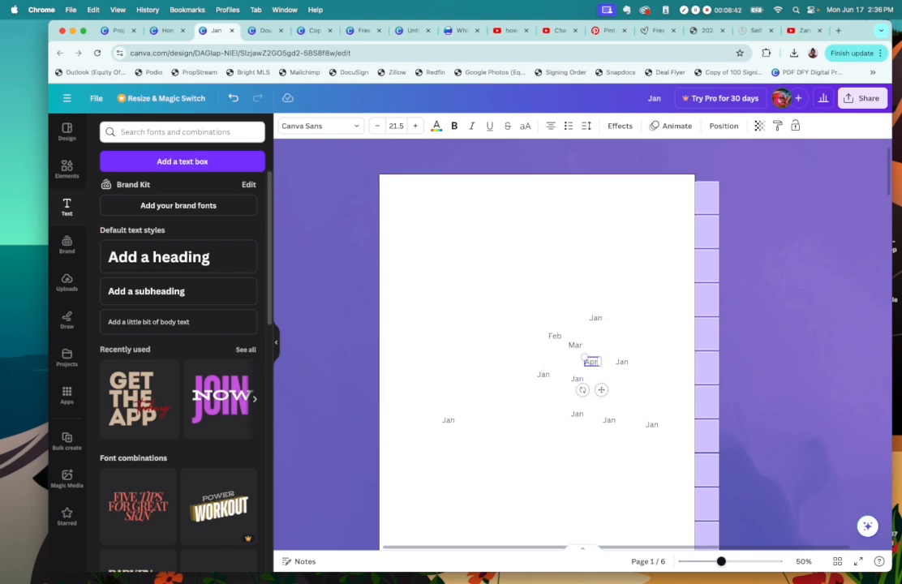
{"action": "left_click", "coordinate": [623, 365]}
{"action": "double_click", "coordinate": [622, 365]}
{"action": "type", "text": "May"}
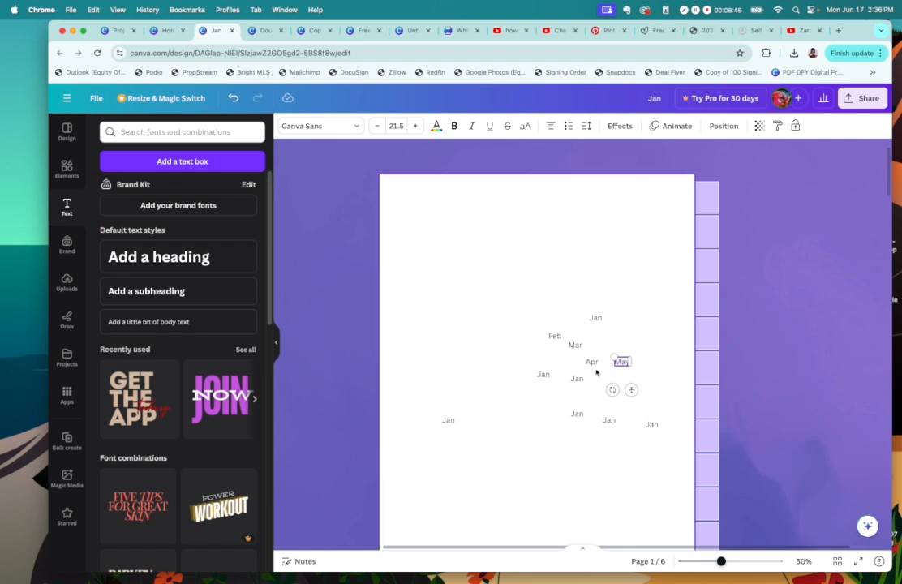
Change the Jan copy below Apr to Jun and the one to its left to Jul.
{"action": "left_click", "coordinate": [580, 378]}
{"action": "double_click", "coordinate": [580, 378]}
{"action": "type", "text": "Jun"}
{"action": "left_click", "coordinate": [545, 376]}
{"action": "double_click", "coordinate": [546, 376]}
{"action": "type", "text": "Jul"}
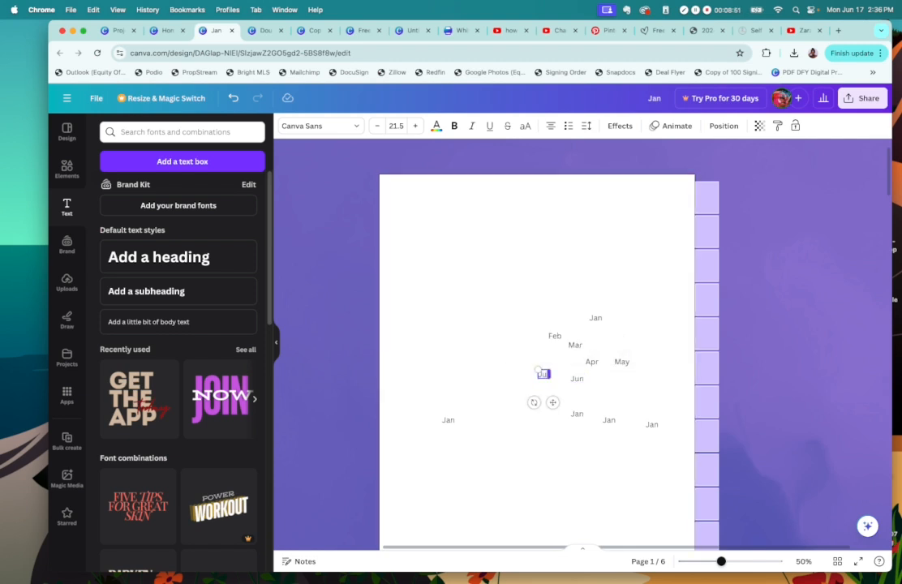
Change the Jan copy below Jun to Aug and the one just right of it to Sep.
{"action": "left_click", "coordinate": [581, 416]}
{"action": "type", "text": "Aug"}
{"action": "left_click", "coordinate": [610, 421]}
{"action": "double_click", "coordinate": [610, 421]}
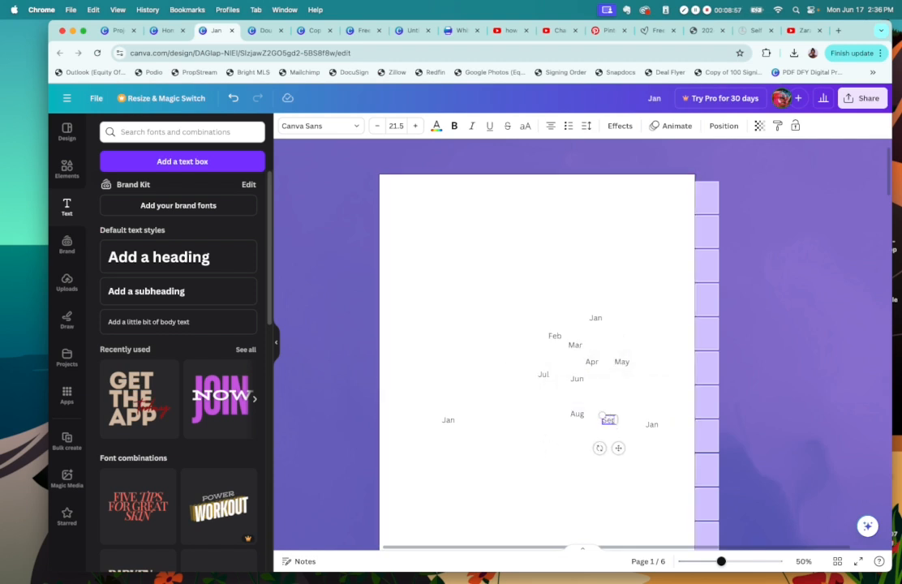
Retype the label just right of Aug as Sep and the two remaining Jan copies as Oct and Nov.
{"action": "type", "text": "Sep"}
{"action": "left_click", "coordinate": [649, 423]}
{"action": "double_click", "coordinate": [650, 423]}
{"action": "type", "text": "Oct"}
{"action": "double_click", "coordinate": [451, 421]}
{"action": "type", "text": "Nov"}
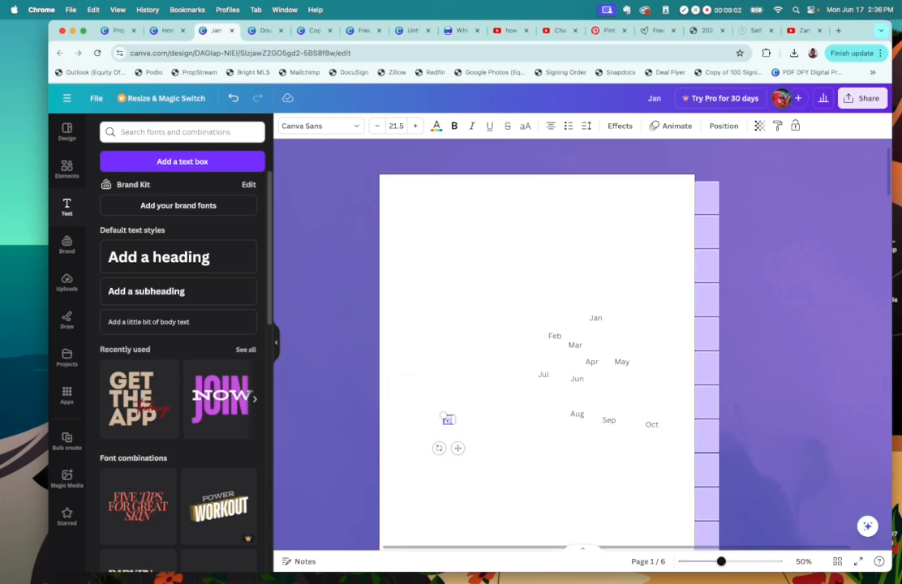
Duplicate the Nov label, change the copy to Dec, and move both labels in among the other months.
{"action": "left_click", "coordinate": [509, 451]}
{"action": "left_click", "coordinate": [449, 421]}
{"action": "left_click", "coordinate": [468, 391]}
{"action": "type", "text": "De"}
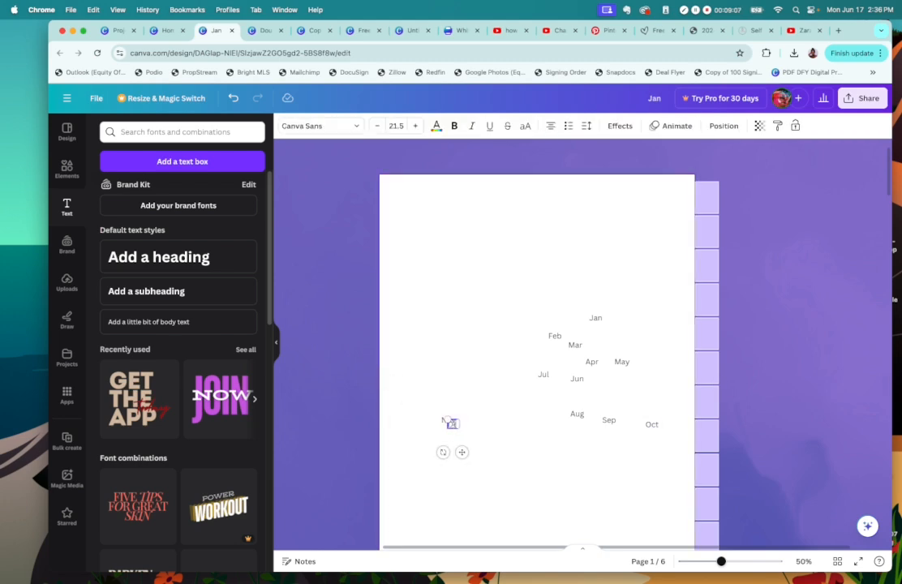
{"action": "left_click_drag", "start_coordinate": [466, 451], "coordinate": [571, 459]}
{"action": "left_click", "coordinate": [449, 418]}
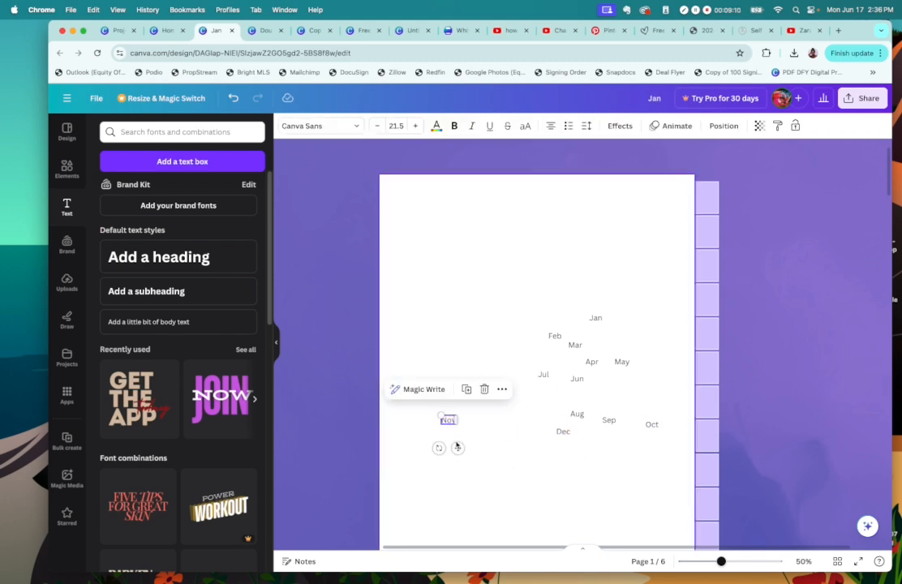
{"action": "left_click_drag", "start_coordinate": [458, 447], "coordinate": [569, 423]}
Lock the white page rectangle in place.
{"action": "left_click", "coordinate": [516, 306]}
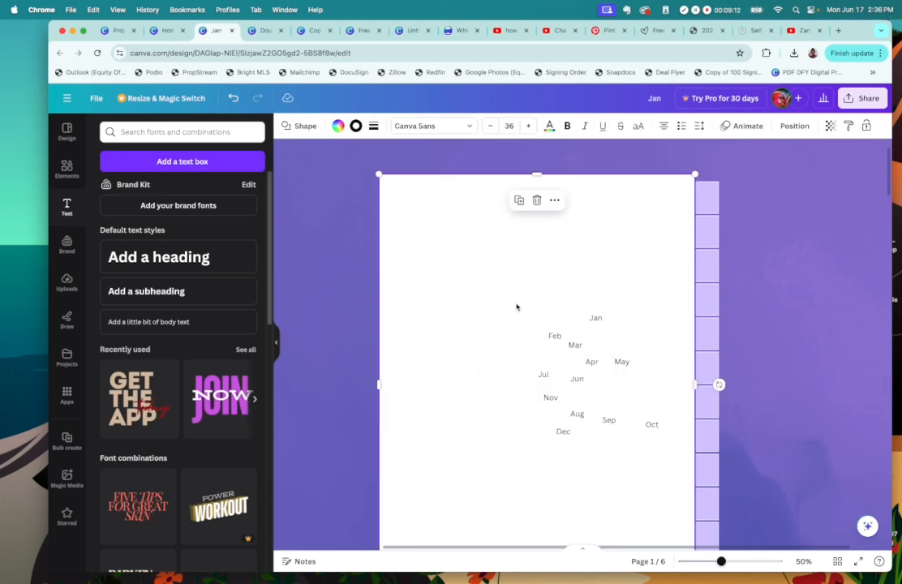
{"action": "left_click", "coordinate": [554, 199]}
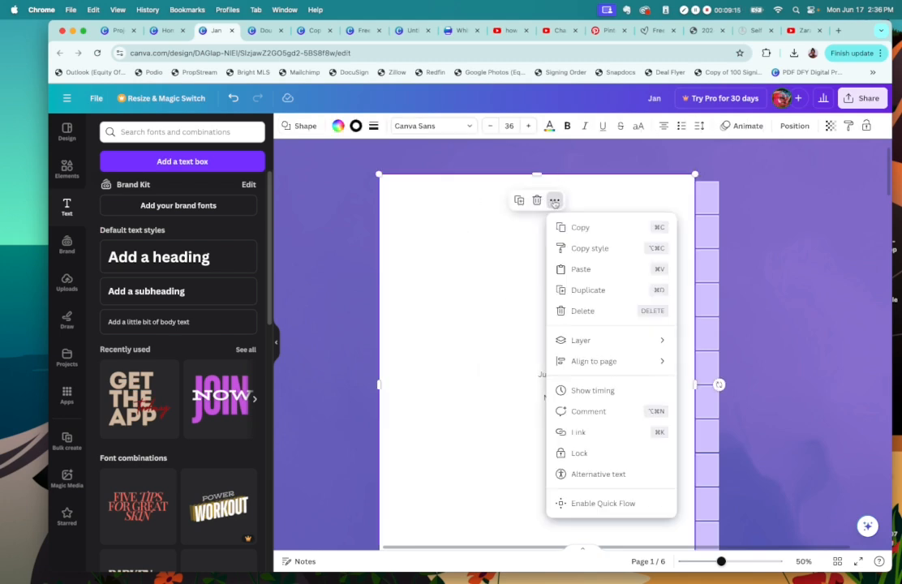
{"action": "left_click", "coordinate": [616, 456]}
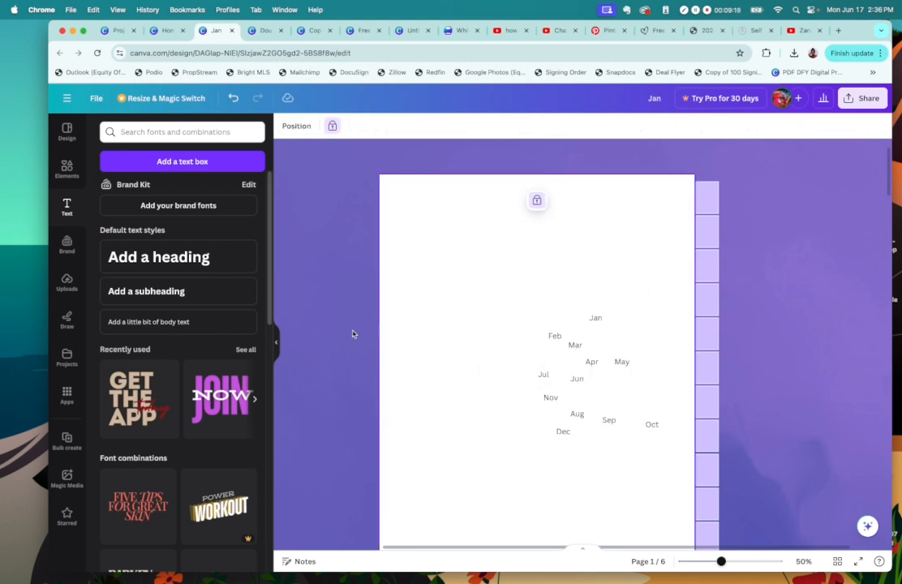
Rotate all twelve month labels together 90° clockwise so they read vertically.
{"action": "left_click_drag", "start_coordinate": [530, 293], "coordinate": [664, 485]}
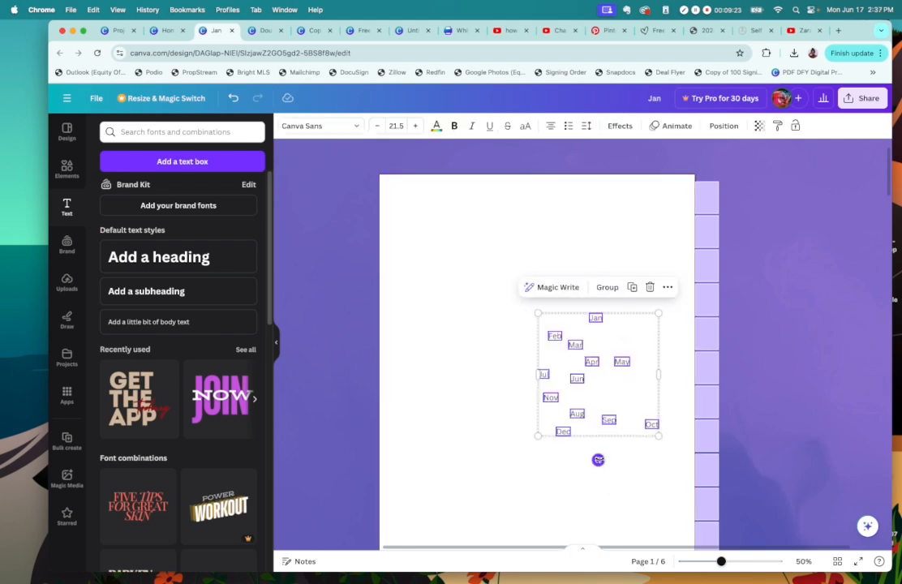
{"action": "left_click_drag", "start_coordinate": [587, 459], "coordinate": [511, 374]}
{"action": "left_click", "coordinate": [644, 384]}
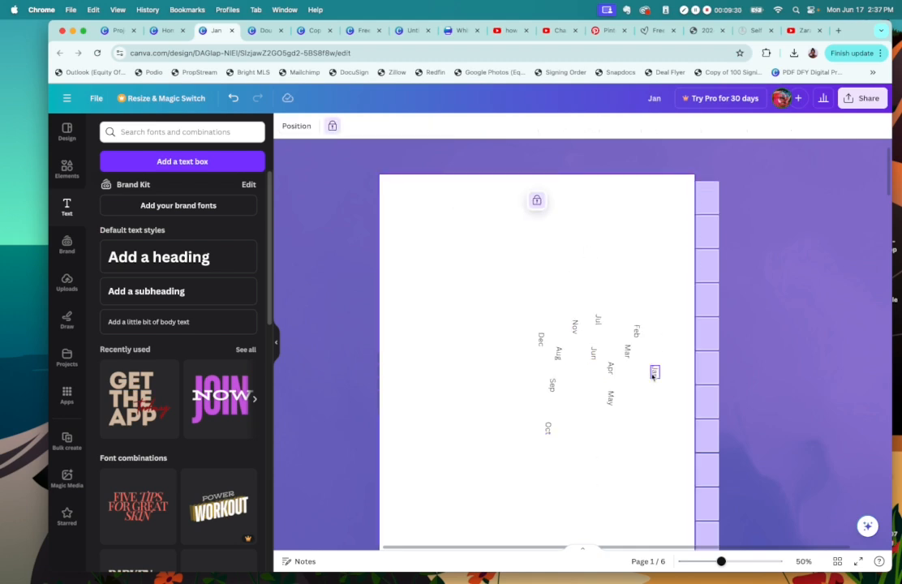
Place the Jan label on the topmost tab at font size 24.5 and lengthen its text box to fit one line.
{"action": "left_click_drag", "start_coordinate": [654, 375], "coordinate": [706, 202]}
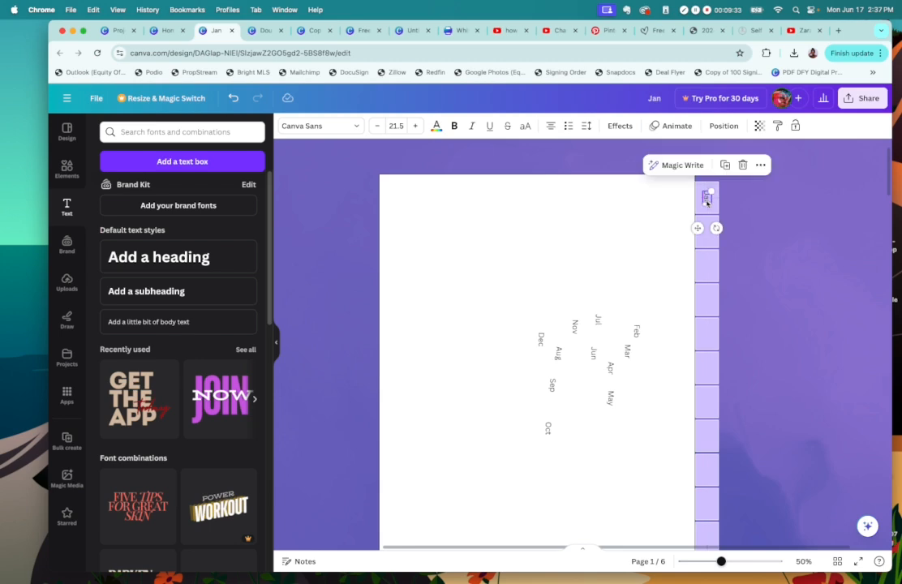
{"action": "left_click", "coordinate": [415, 126]}
{"action": "left_click", "coordinate": [416, 126]}
{"action": "left_click", "coordinate": [416, 126]}
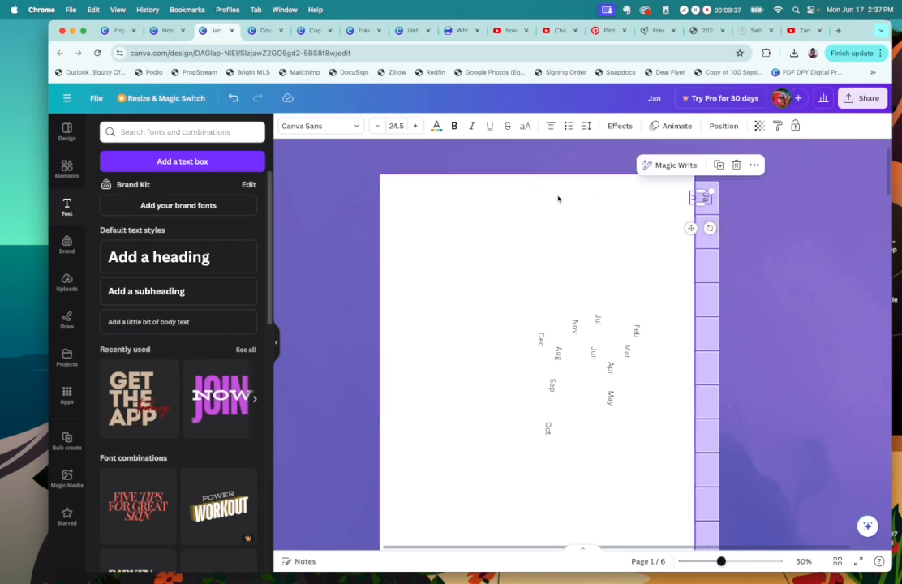
{"action": "left_click_drag", "start_coordinate": [700, 205], "coordinate": [704, 180]}
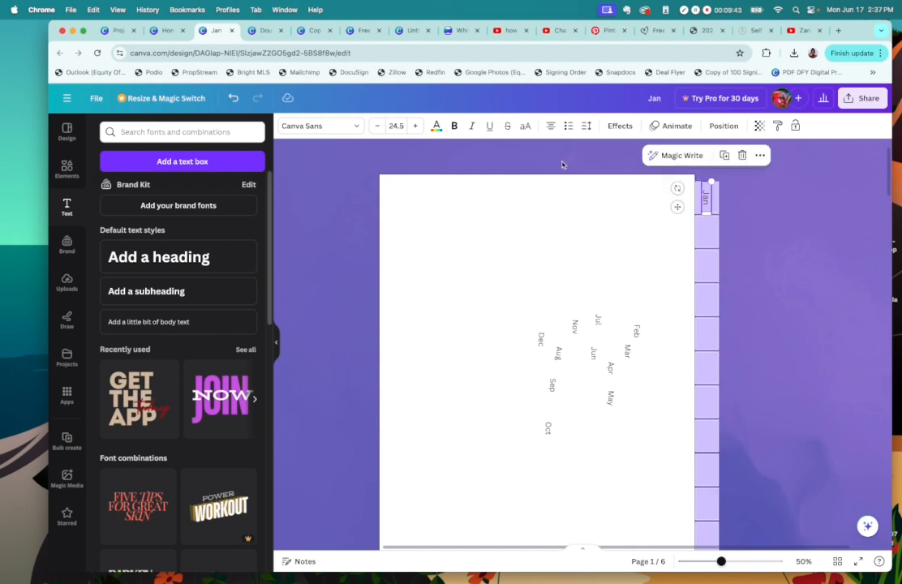
Make the Jan label on the topmost tab bold and set its font size to 40.
{"action": "left_click", "coordinate": [452, 128]}
{"action": "left_click", "coordinate": [415, 126]}
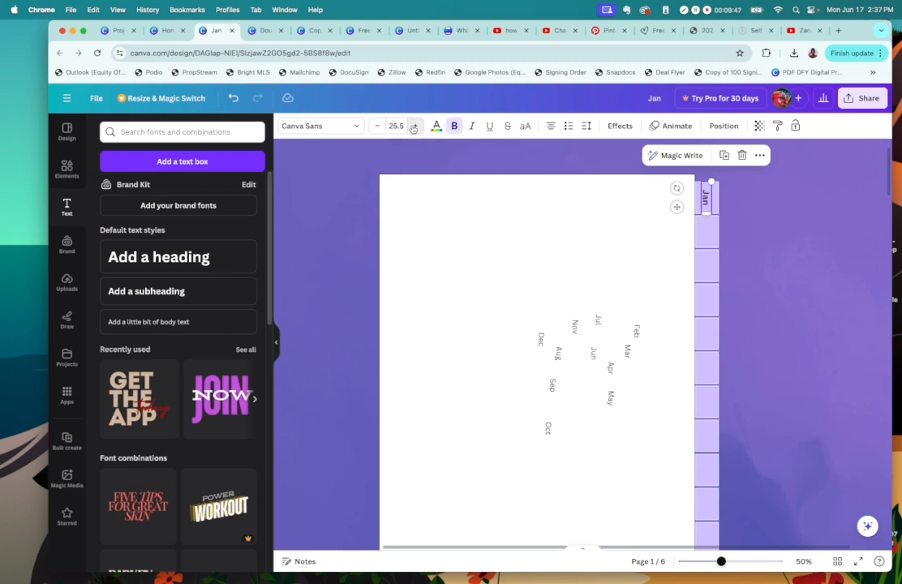
{"action": "left_click", "coordinate": [415, 126]}
{"action": "left_click", "coordinate": [414, 125]}
{"action": "left_click", "coordinate": [415, 126]}
{"action": "left_click", "coordinate": [413, 126]}
{"action": "left_click", "coordinate": [414, 126]}
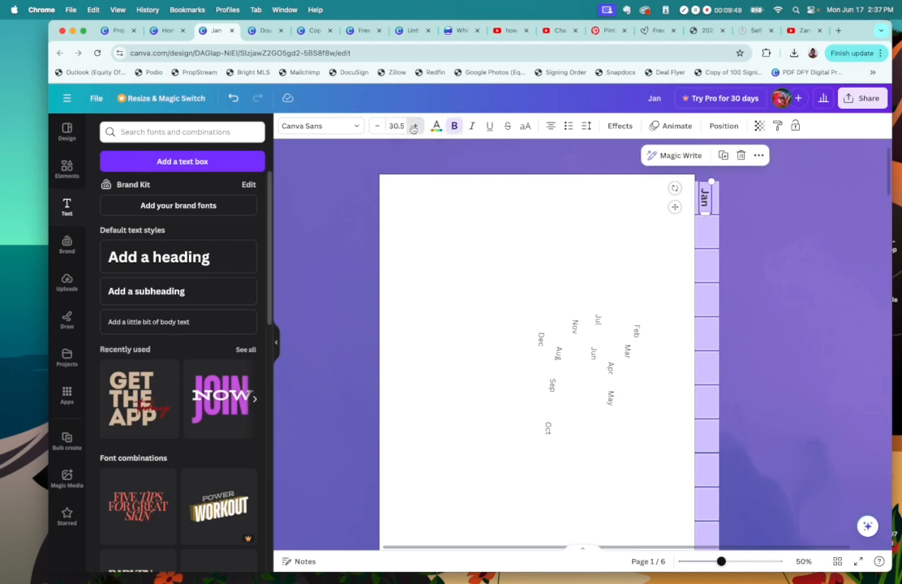
{"action": "left_click", "coordinate": [414, 126]}
{"action": "left_click", "coordinate": [413, 126]}
{"action": "left_click", "coordinate": [414, 125]}
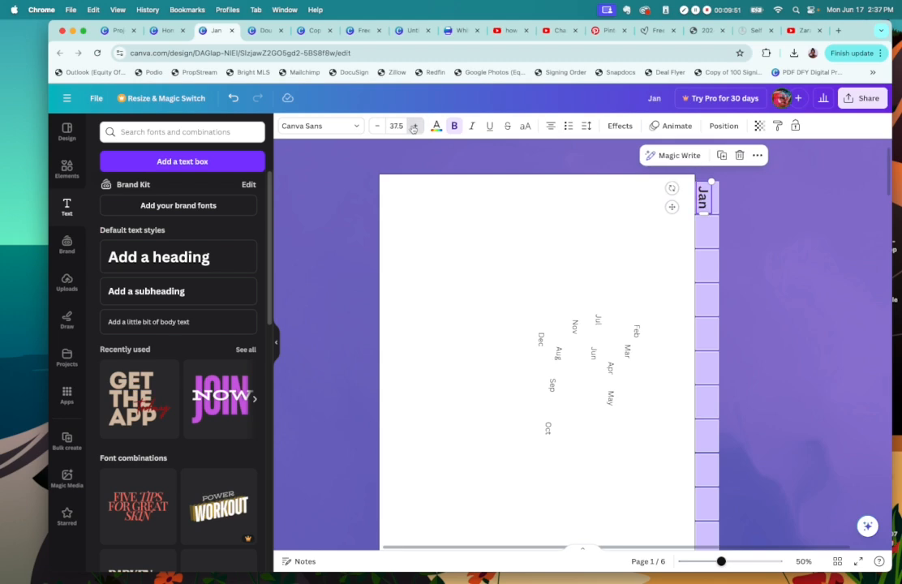
{"action": "left_click", "coordinate": [415, 126]}
{"action": "left_click", "coordinate": [415, 125]}
{"action": "left_click", "coordinate": [415, 125]}
{"action": "left_click", "coordinate": [396, 126]}
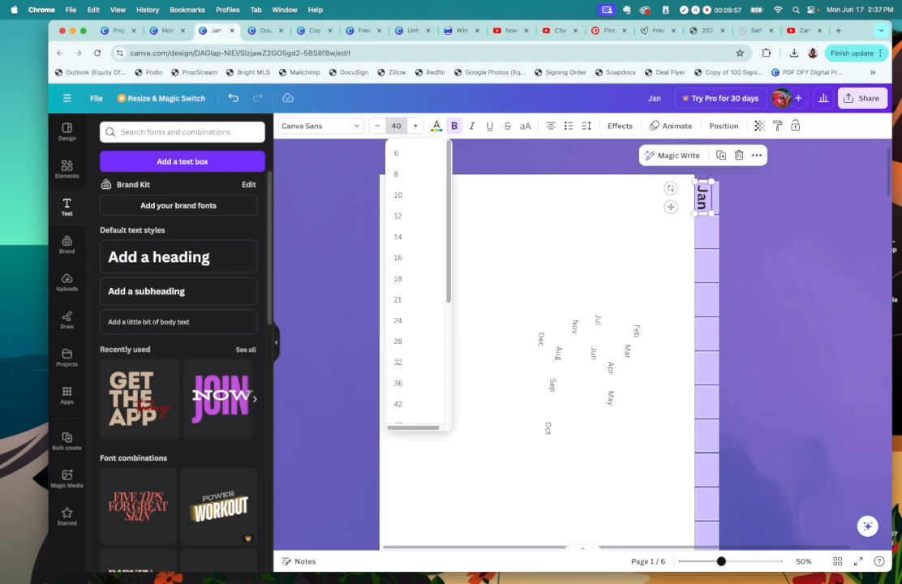
{"action": "key", "text": "Return"}
Set the font size of the eleven month labels still on the white page to 40.
{"action": "left_click_drag", "start_coordinate": [511, 275], "coordinate": [672, 441]}
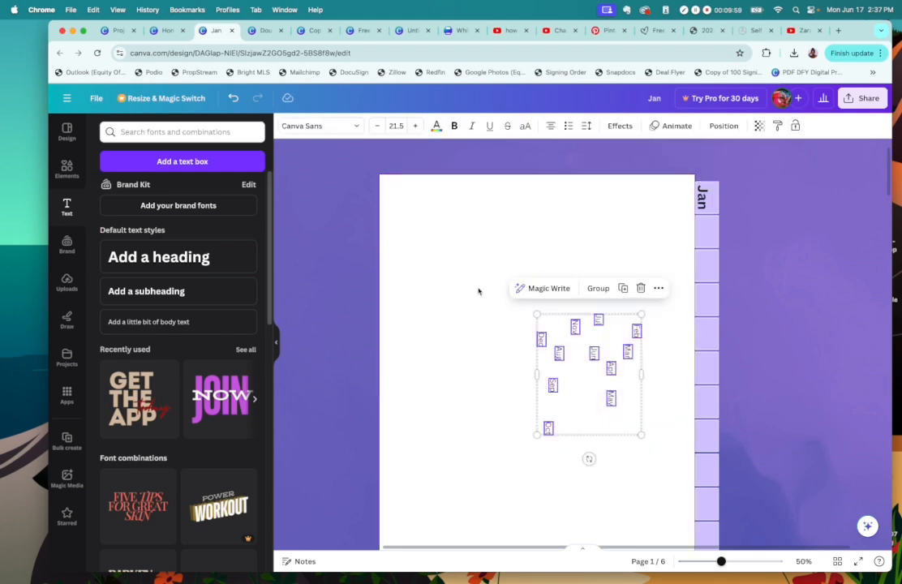
{"action": "left_click", "coordinate": [396, 126]}
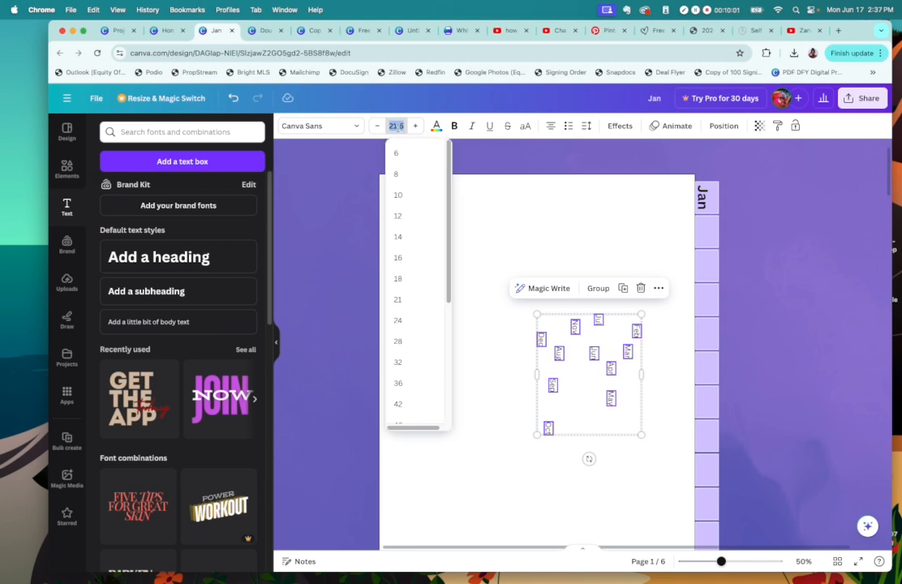
{"action": "key", "text": "Return"}
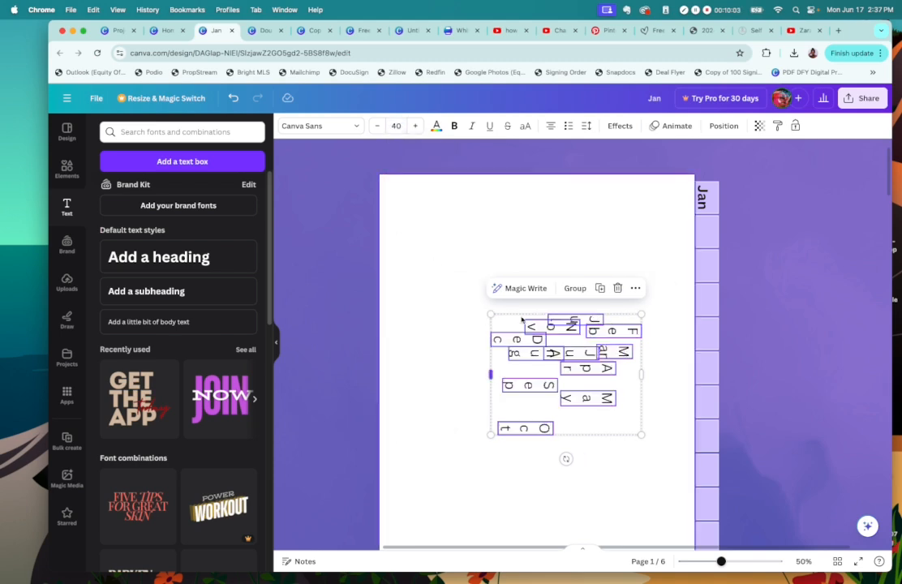
{"action": "left_click", "coordinate": [352, 355]}
{"action": "left_click", "coordinate": [514, 435]}
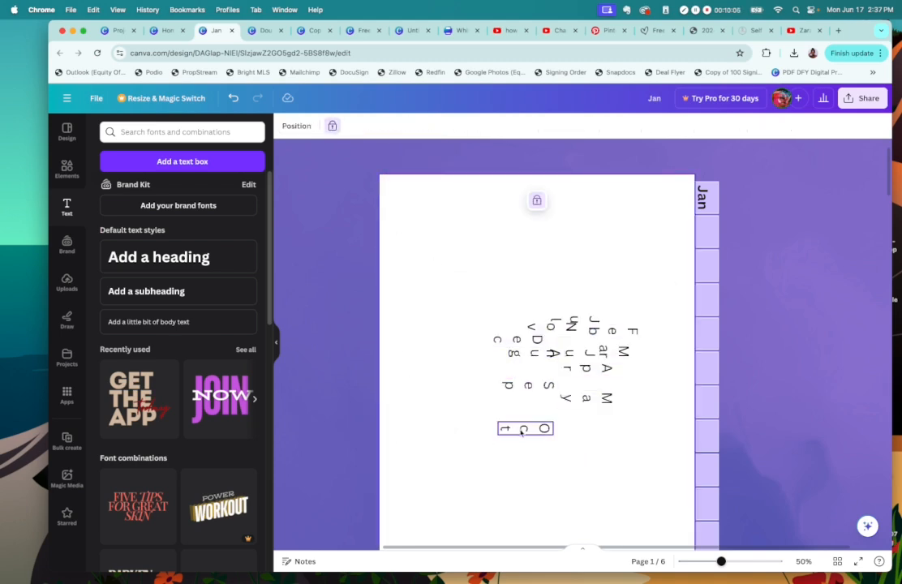
{"action": "left_click", "coordinate": [523, 433]}
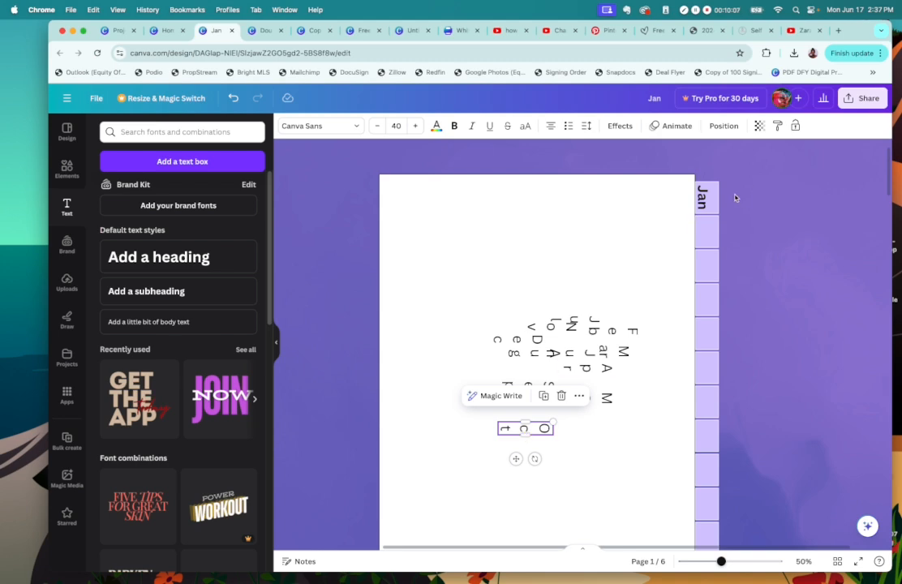
Copy the Jan label's style to the Feb label and lengthen the Feb text box so it fits one line.
{"action": "left_click", "coordinate": [707, 195]}
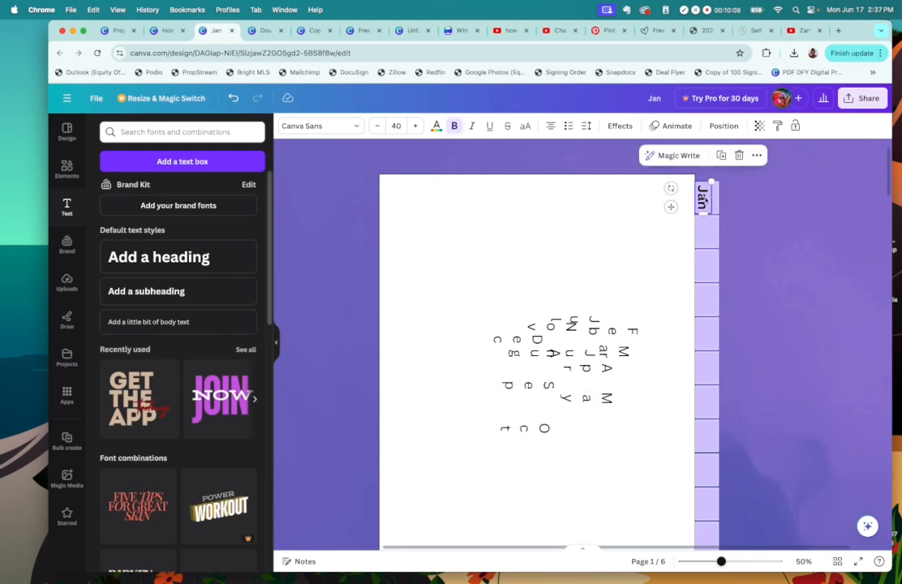
{"action": "left_click", "coordinate": [776, 125]}
{"action": "left_click", "coordinate": [620, 334]}
{"action": "left_click_drag", "start_coordinate": [614, 339], "coordinate": [616, 365]}
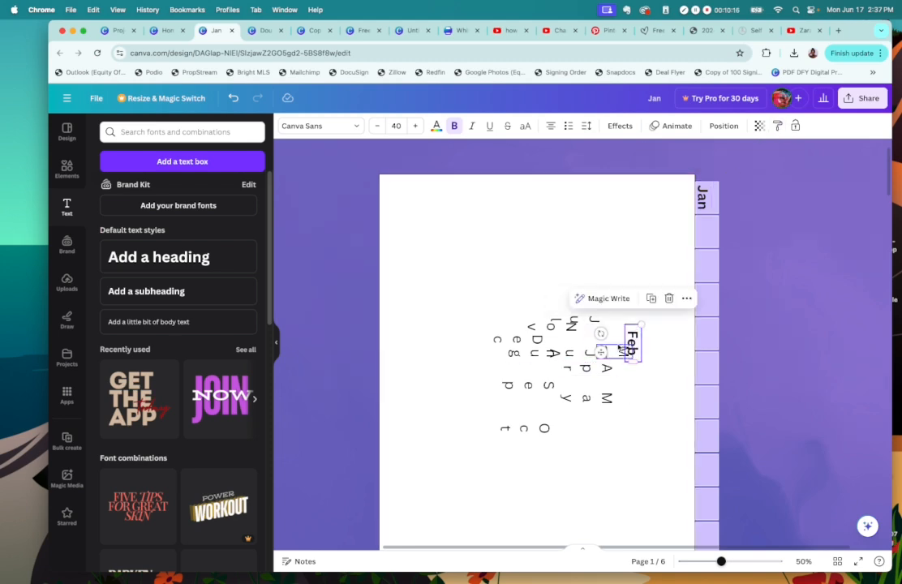
Lengthen the Jul text box to fit one line and copy the Feb label's style onto it.
{"action": "left_click", "coordinate": [596, 320]}
{"action": "left_click_drag", "start_coordinate": [574, 315], "coordinate": [578, 283]}
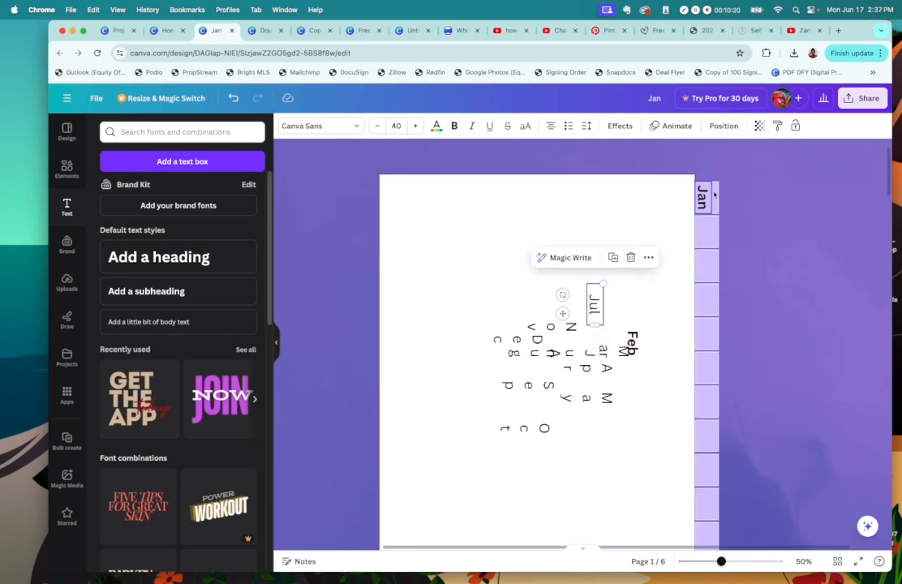
{"action": "left_click", "coordinate": [636, 339]}
{"action": "left_click", "coordinate": [777, 126]}
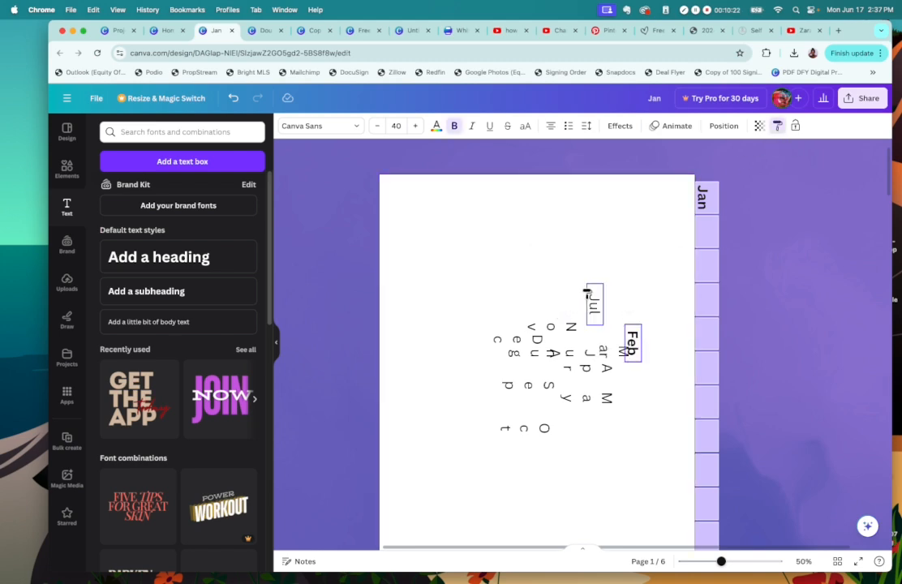
{"action": "left_click", "coordinate": [591, 298]}
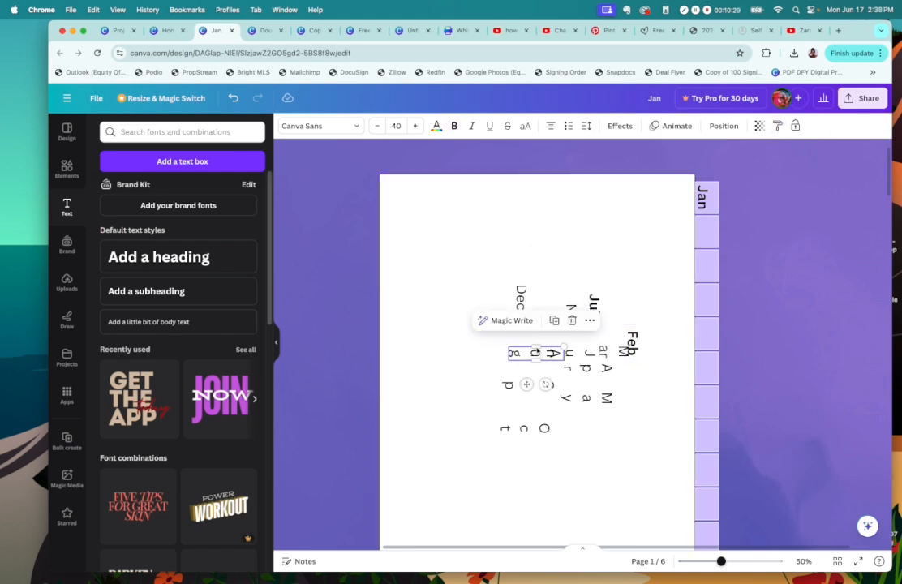
Lengthen the Aug text box to fit one line and make all eleven labels on the white page bold.
{"action": "mouse_move", "coordinate": [536, 348]}
{"action": "left_mouse_down"}
{"action": "mouse_move", "coordinate": [537, 331]}
{"action": "mouse_move", "coordinate": [538, 362]}
{"action": "left_mouse_up"}
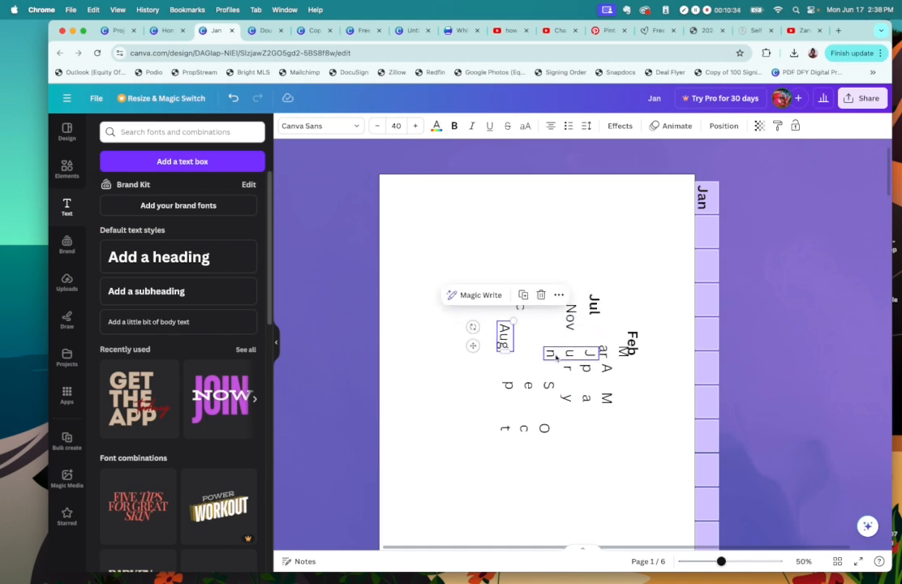
{"action": "left_click", "coordinate": [581, 193]}
{"action": "left_click_drag", "start_coordinate": [469, 243], "coordinate": [641, 482]}
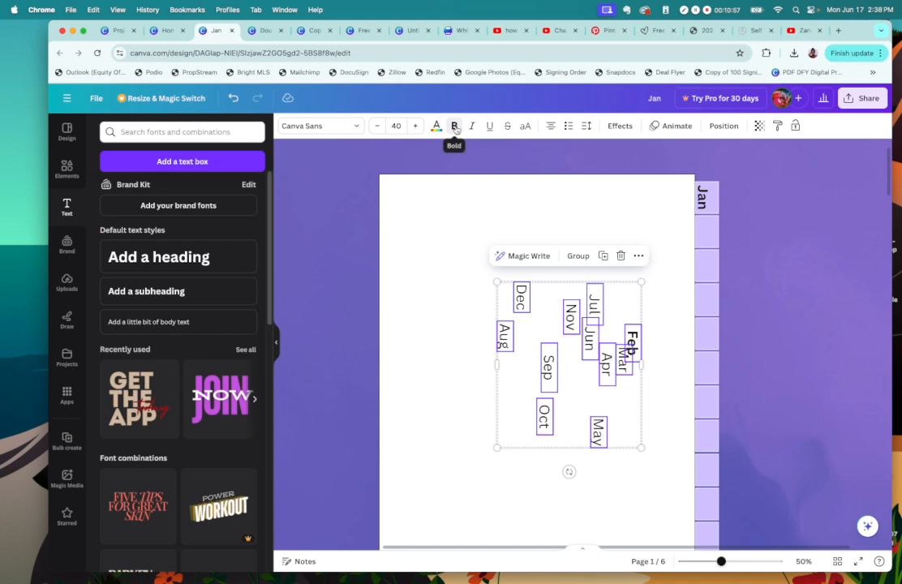
{"action": "left_click", "coordinate": [455, 127]}
Move the Jun label clear of the others and place Feb, Mar, Apr and May on the second to fifth tabs.
{"action": "left_click", "coordinate": [600, 339]}
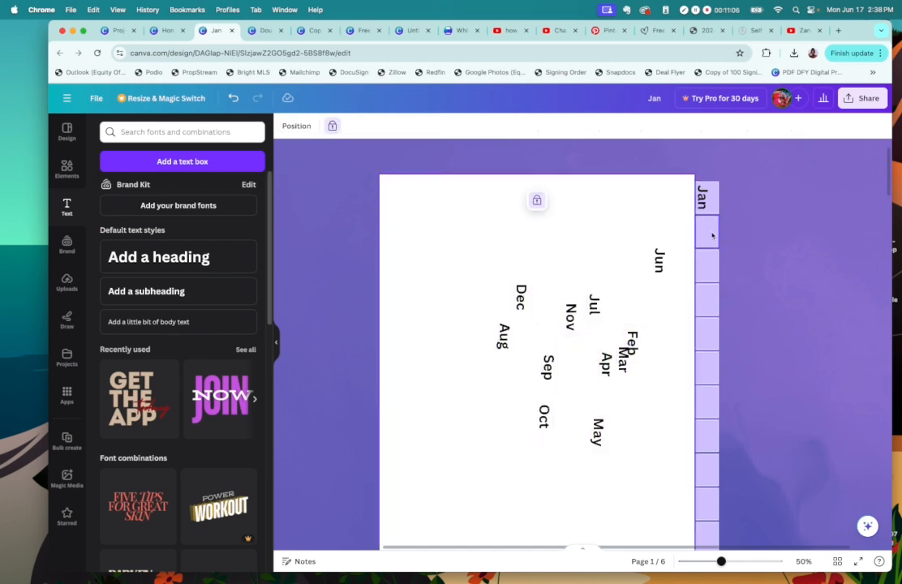
{"action": "left_click_drag", "start_coordinate": [635, 342], "coordinate": [703, 233]}
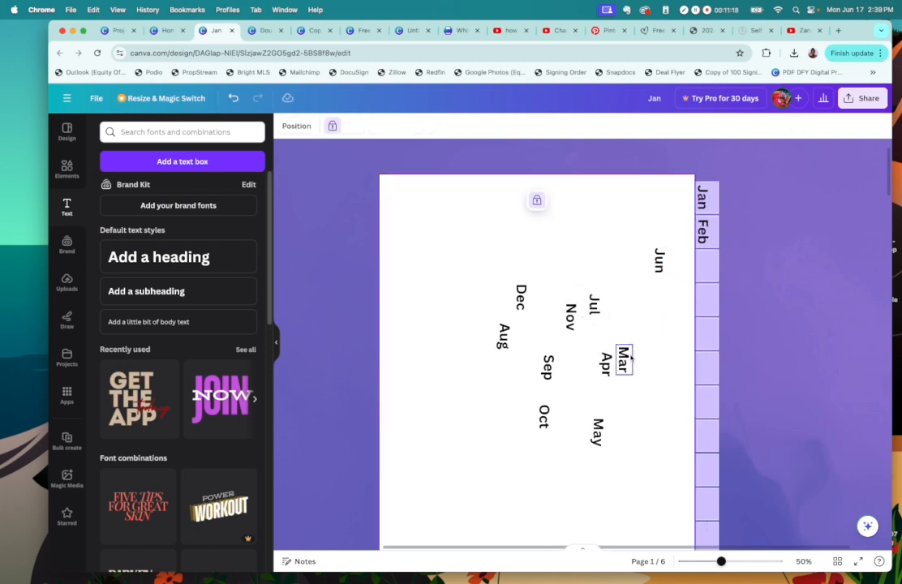
{"action": "left_click_drag", "start_coordinate": [622, 359], "coordinate": [703, 280]}
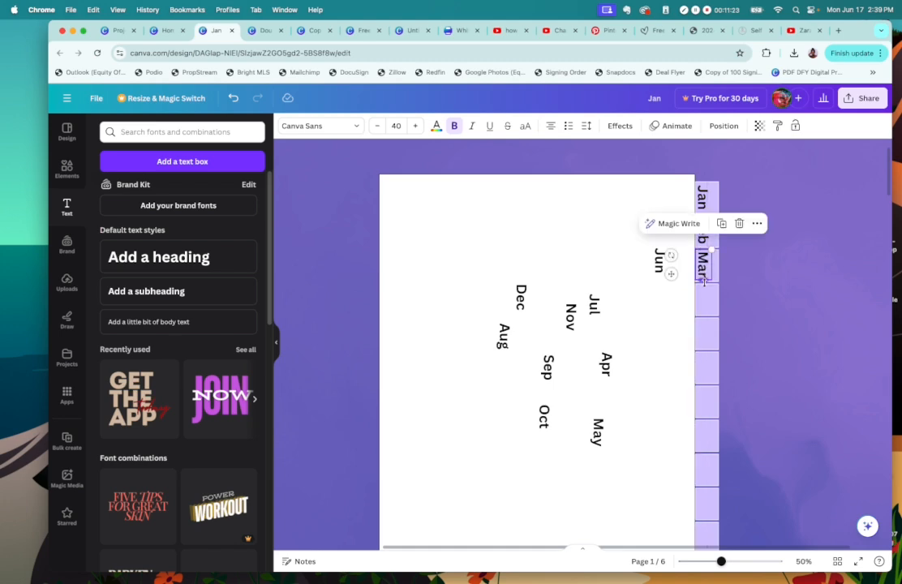
{"action": "left_click", "coordinate": [604, 365]}
{"action": "left_click_drag", "start_coordinate": [604, 364], "coordinate": [702, 305]}
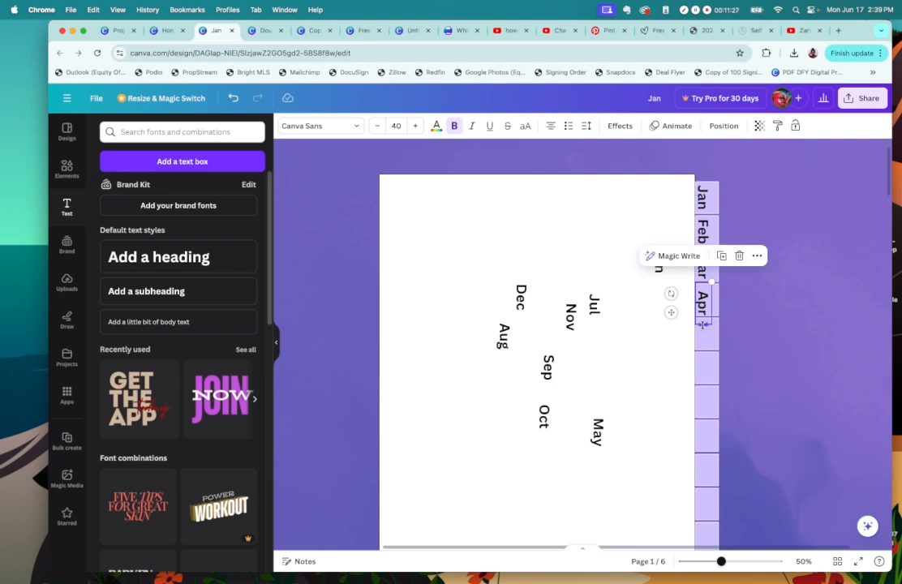
{"action": "left_click_drag", "start_coordinate": [597, 431], "coordinate": [707, 350]}
{"action": "left_click", "coordinate": [706, 353]}
{"action": "left_click", "coordinate": [708, 342]}
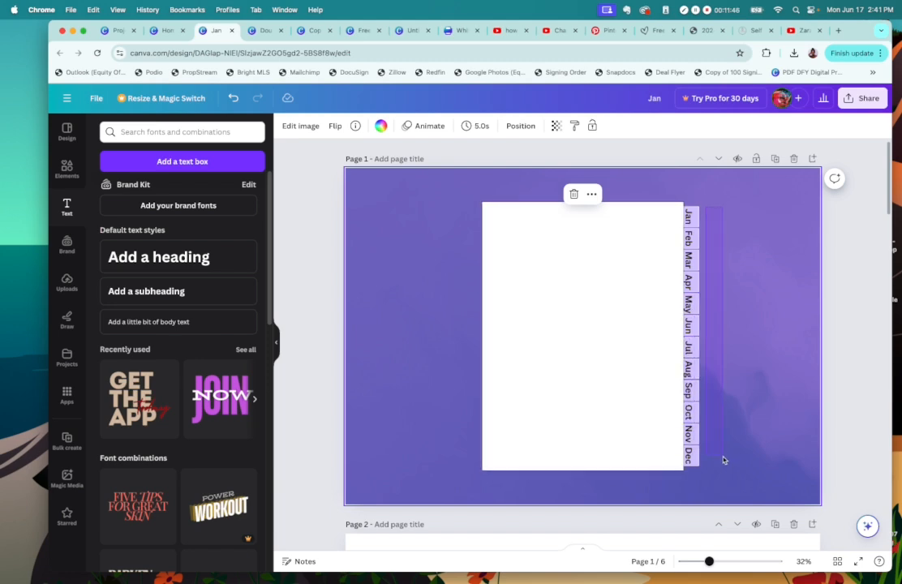
Group the twelve side tabs together with their month labels and lock the group in place.
{"action": "left_click", "coordinate": [697, 472]}
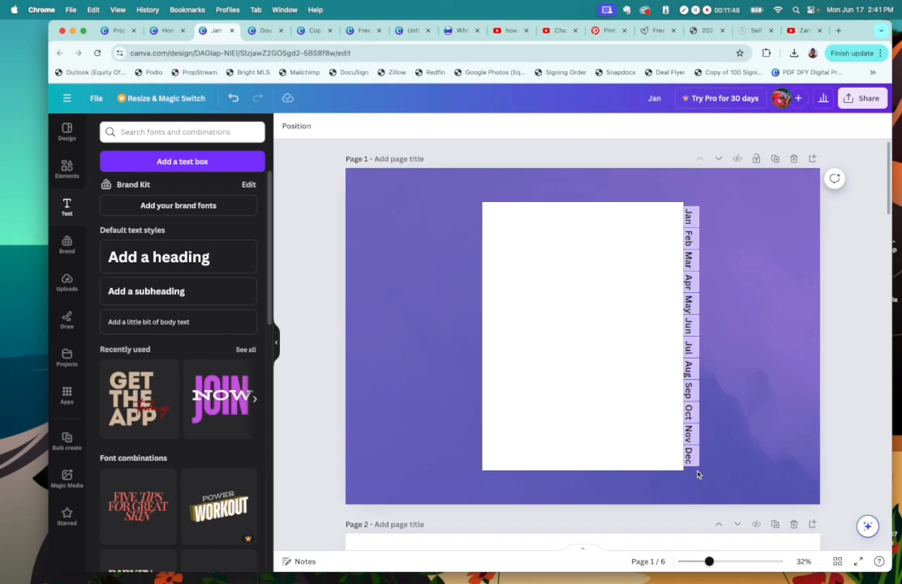
{"action": "left_click", "coordinate": [692, 201]}
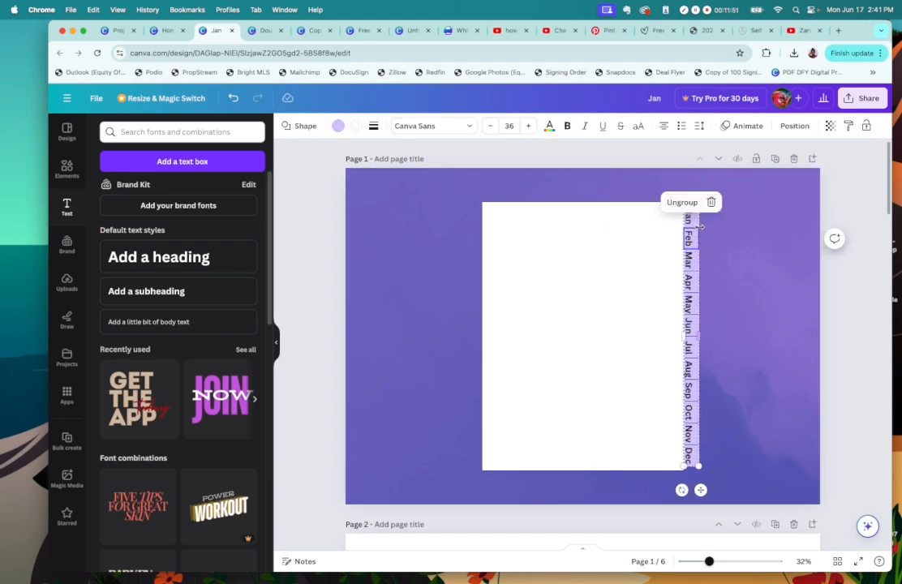
{"action": "left_click_drag", "start_coordinate": [745, 211], "coordinate": [701, 473]}
{"action": "left_click_drag", "start_coordinate": [745, 189], "coordinate": [700, 208]}
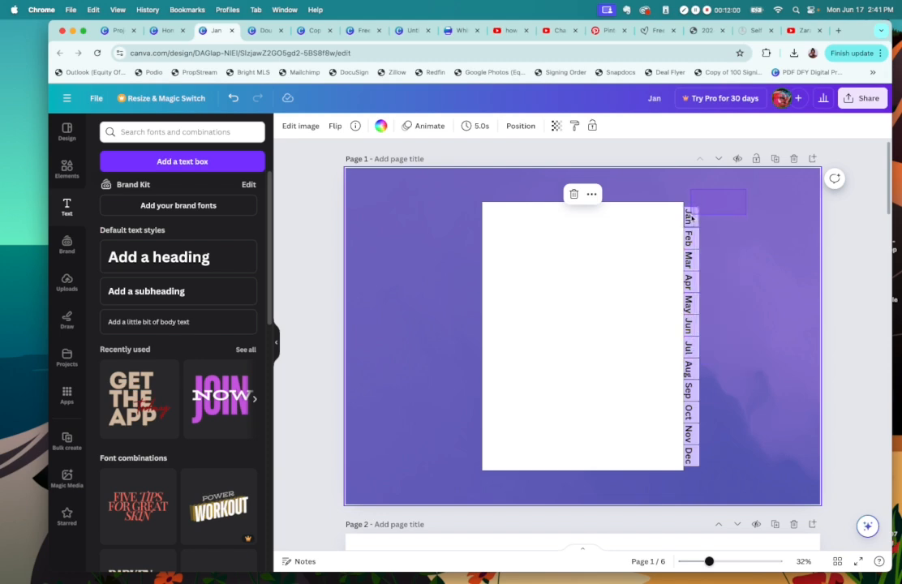
{"action": "left_click_drag", "start_coordinate": [691, 217], "coordinate": [691, 474]}
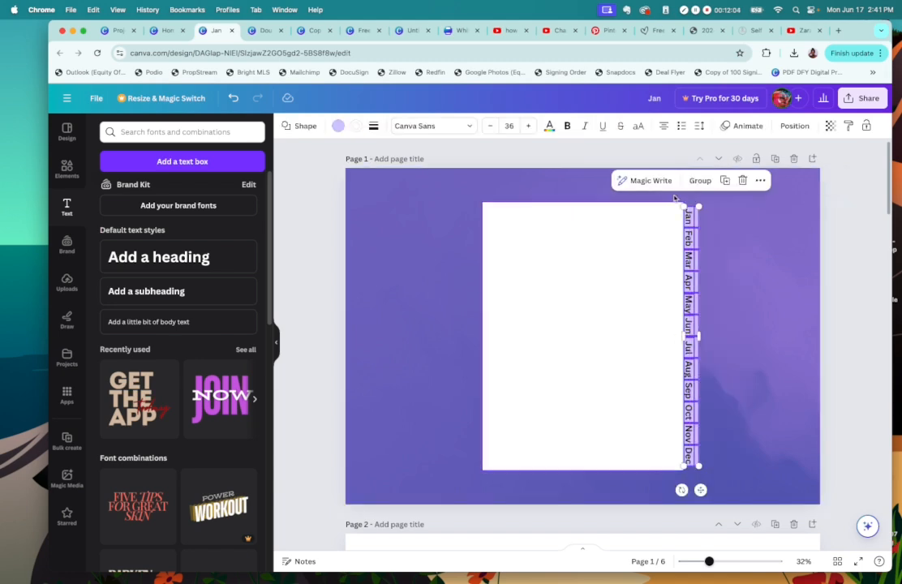
{"action": "left_click", "coordinate": [701, 180]}
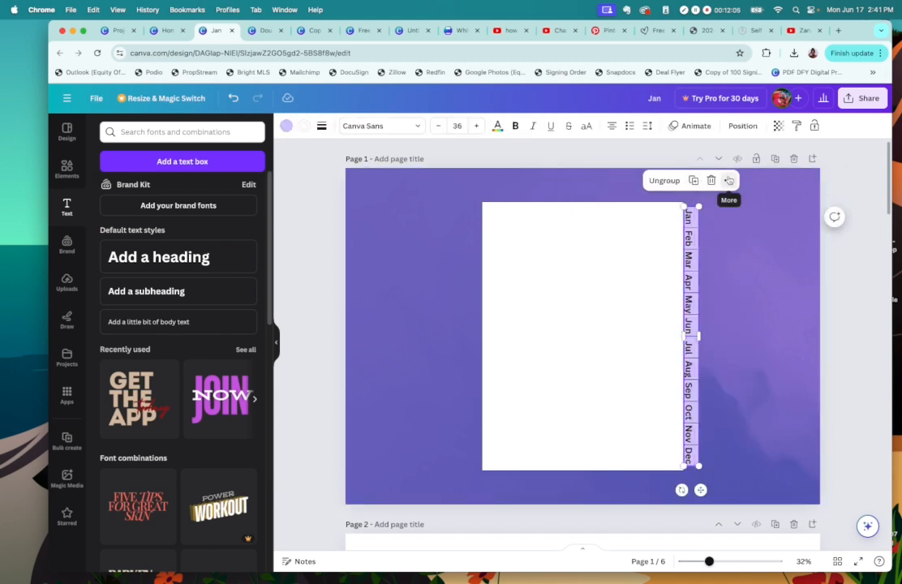
{"action": "left_click", "coordinate": [730, 180]}
{"action": "left_click", "coordinate": [755, 433]}
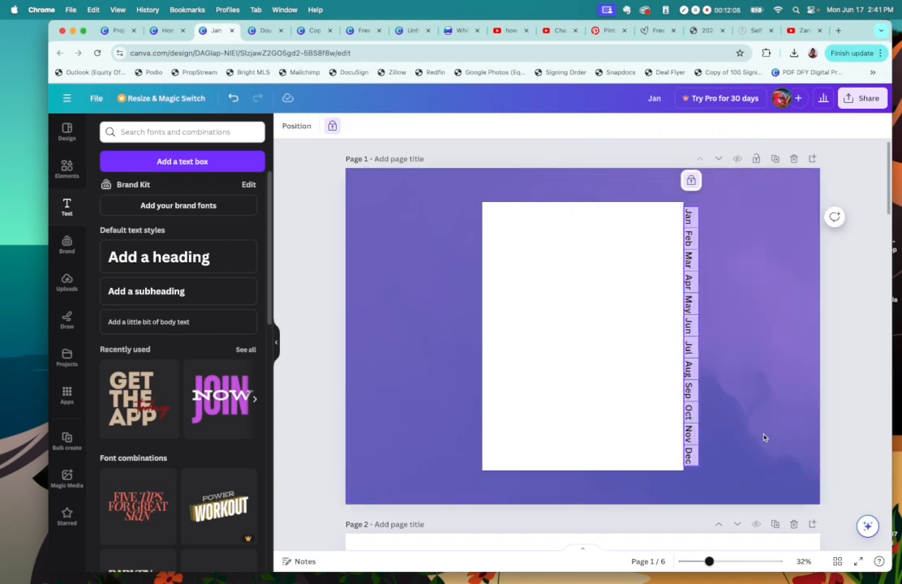
Unlock the group of month tabs beside the white page.
{"action": "left_click", "coordinate": [674, 246]}
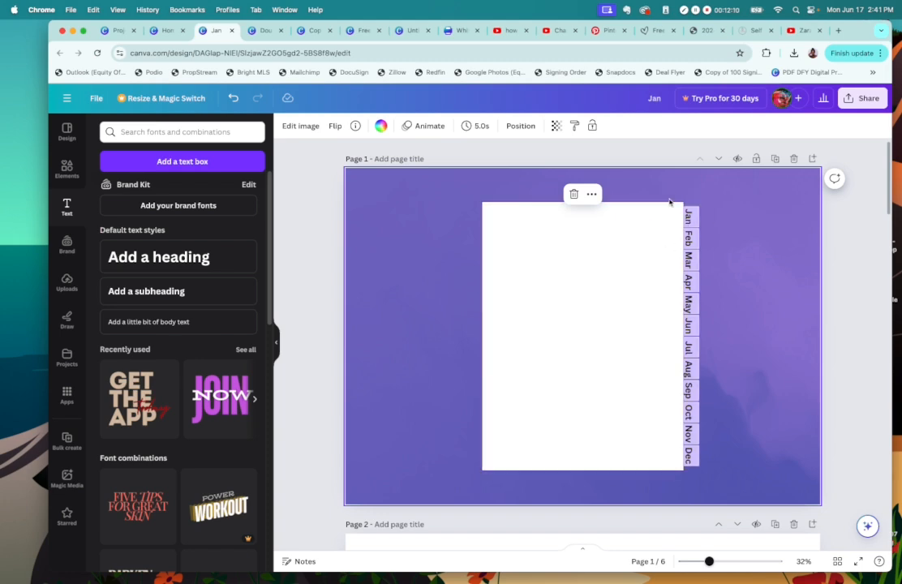
{"action": "left_click_drag", "start_coordinate": [670, 200], "coordinate": [731, 282]}
{"action": "left_click", "coordinate": [664, 230]}
{"action": "left_click", "coordinate": [691, 239]}
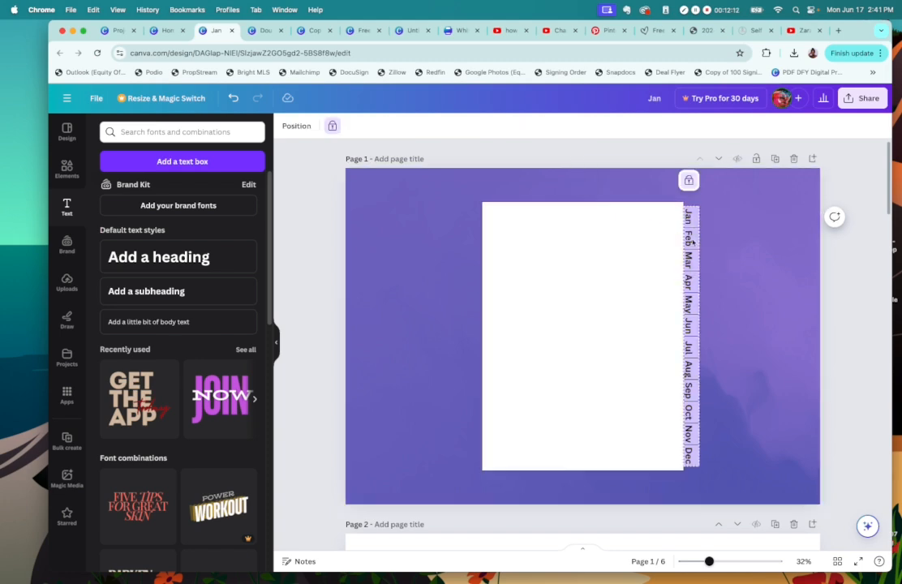
{"action": "left_click", "coordinate": [689, 180]}
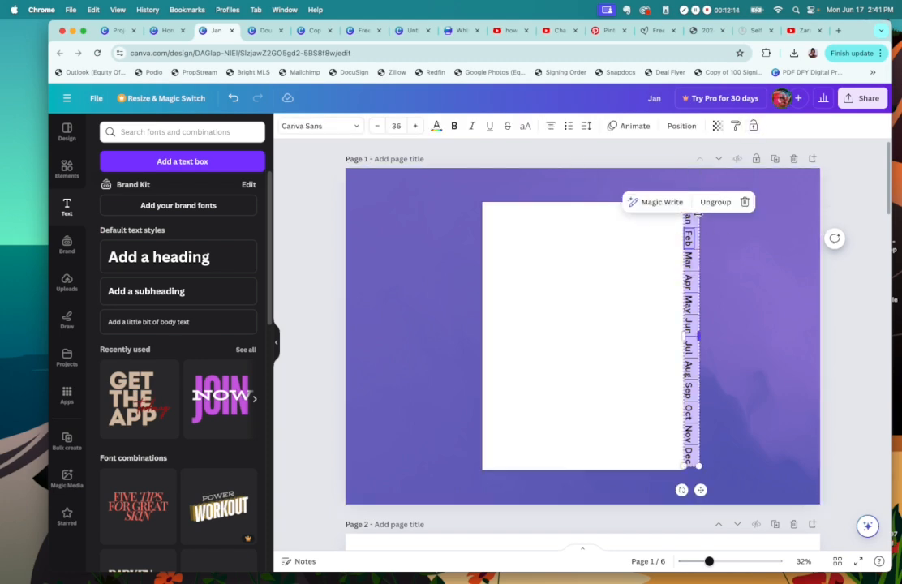
{"action": "left_click", "coordinate": [753, 234]}
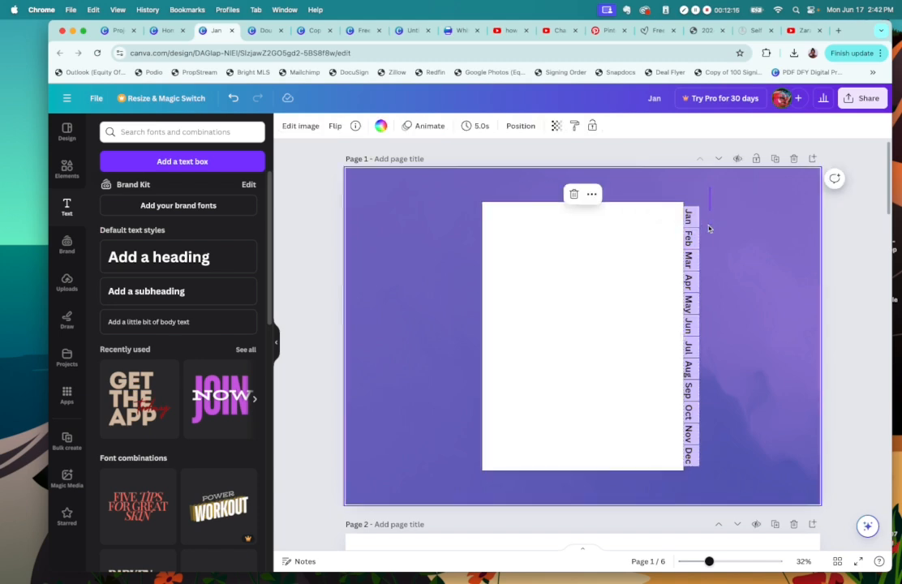
Select the whole month tab group and lock it again.
{"action": "left_click", "coordinate": [687, 486]}
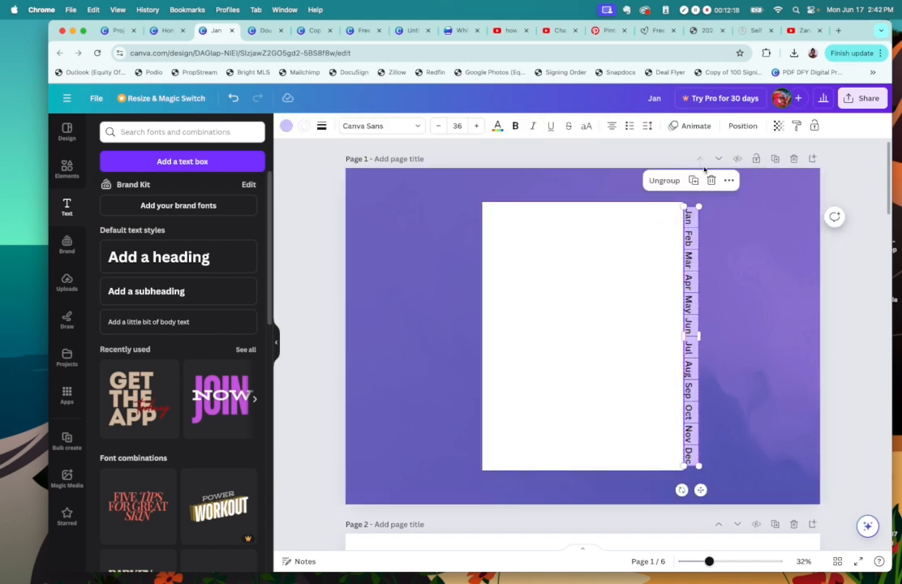
{"action": "left_click", "coordinate": [730, 180]}
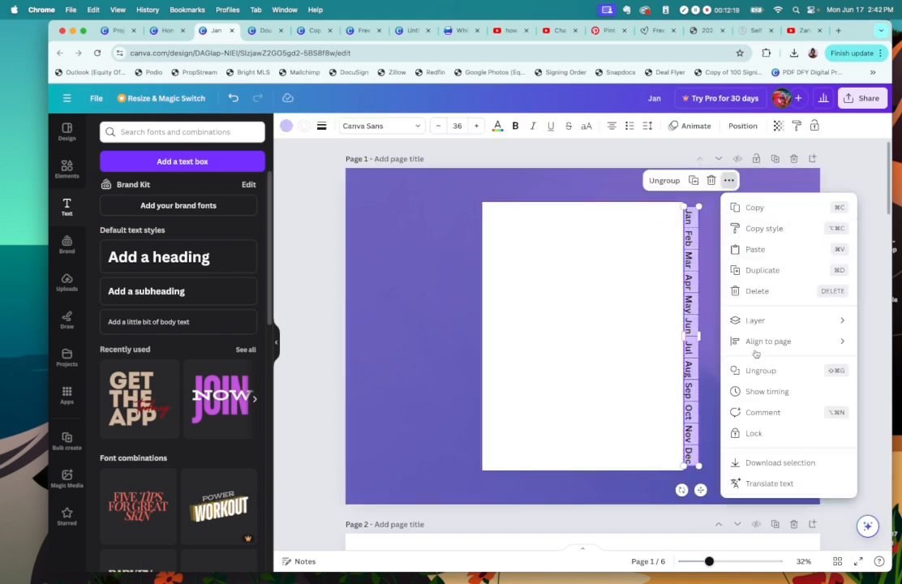
{"action": "left_click", "coordinate": [755, 433]}
{"action": "left_click", "coordinate": [665, 233]}
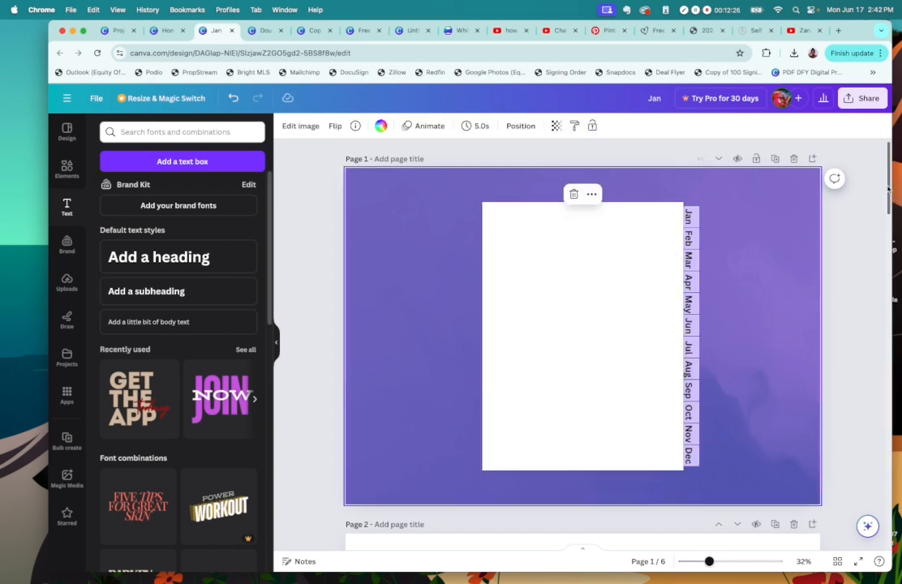
Add a text box to the white page and set its font size to 80.
{"action": "mouse_move", "coordinate": [889, 190]}
{"action": "left_mouse_down"}
{"action": "mouse_move", "coordinate": [888, 239]}
{"action": "mouse_move", "coordinate": [885, 178]}
{"action": "left_mouse_up"}
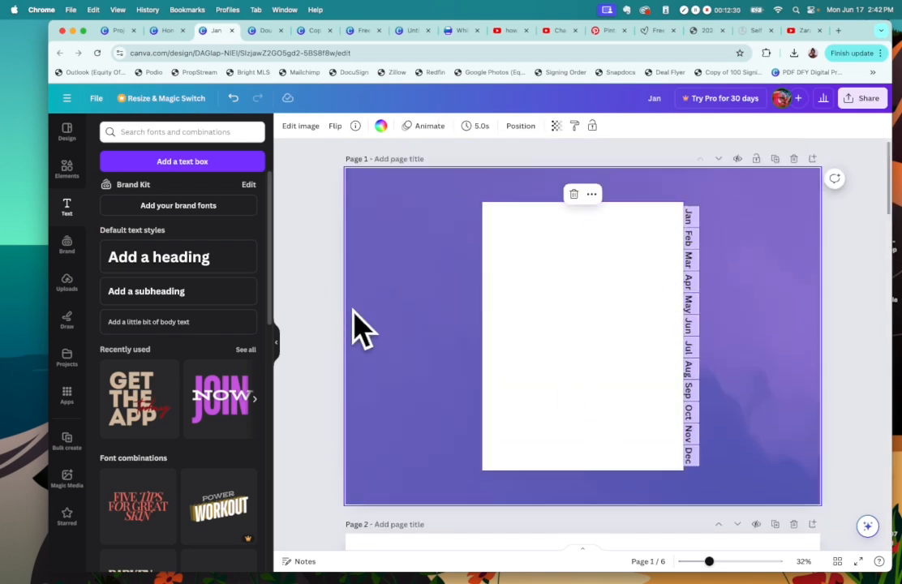
{"action": "left_click", "coordinate": [66, 168]}
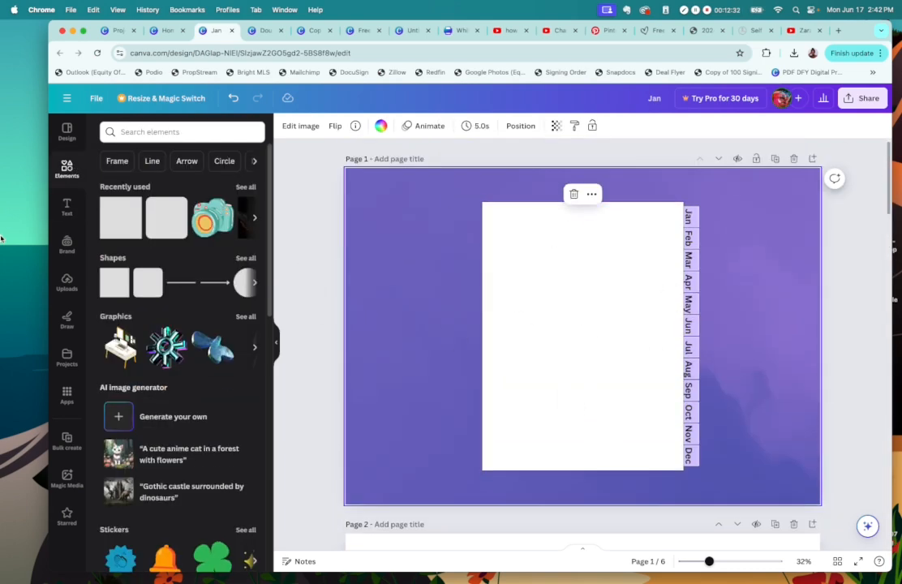
{"action": "left_click", "coordinate": [65, 206]}
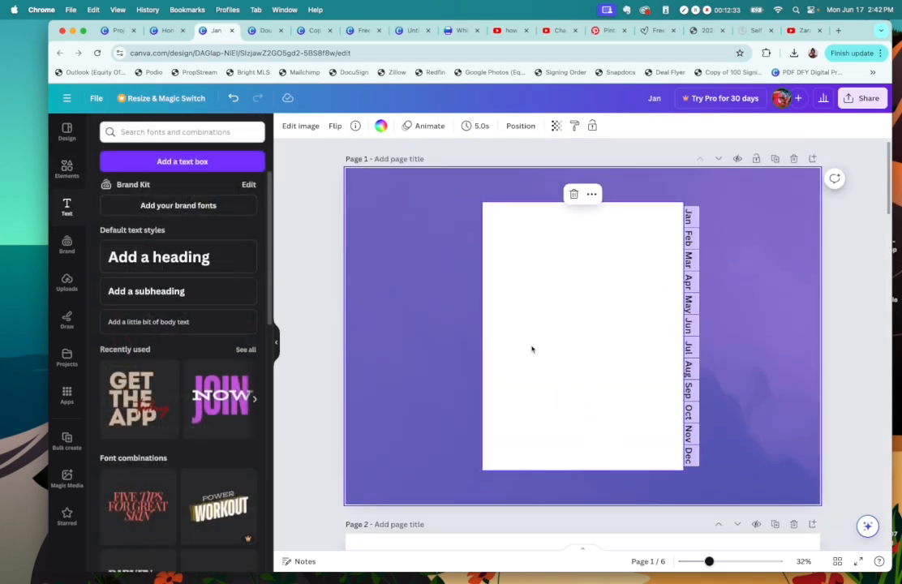
{"action": "left_click", "coordinate": [225, 171]}
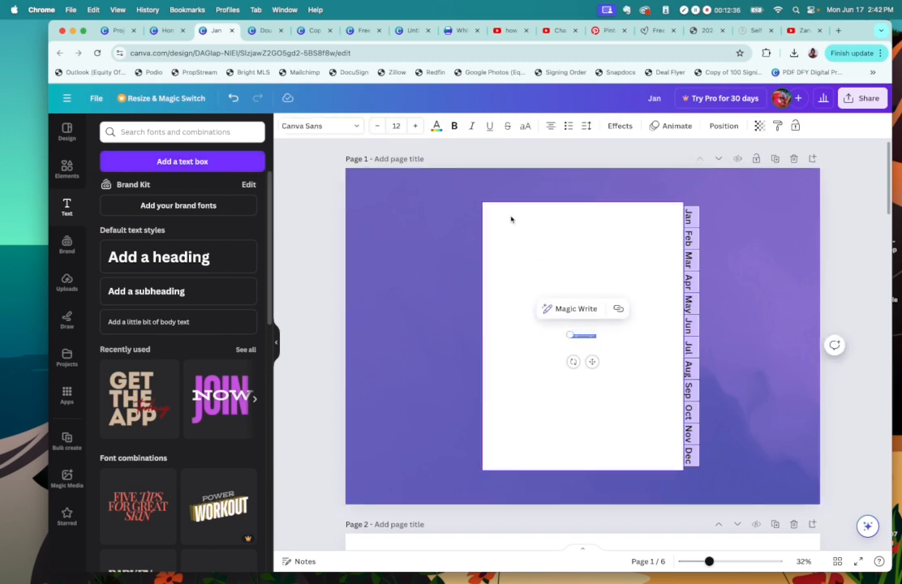
{"action": "left_click", "coordinate": [396, 125]}
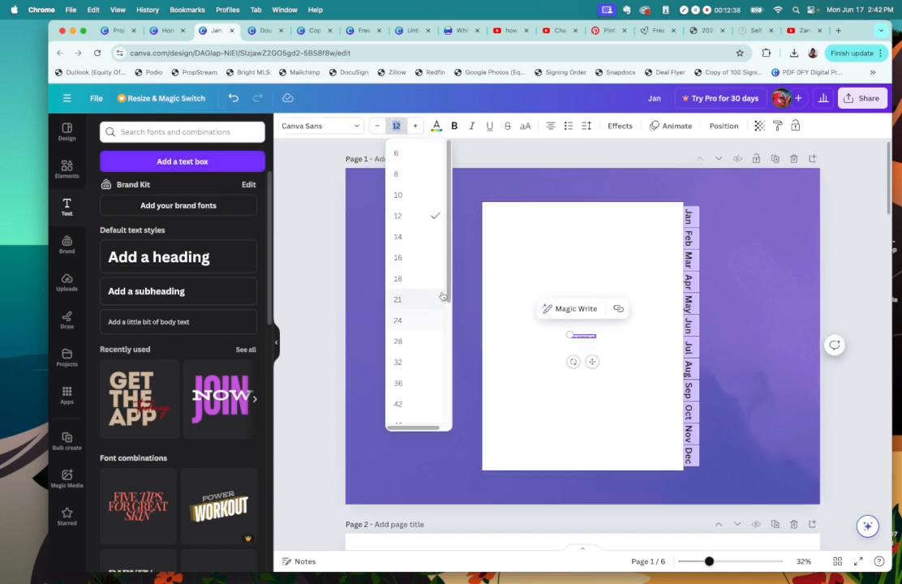
{"action": "left_click_drag", "start_coordinate": [443, 297], "coordinate": [451, 373]}
{"action": "left_click", "coordinate": [426, 369]}
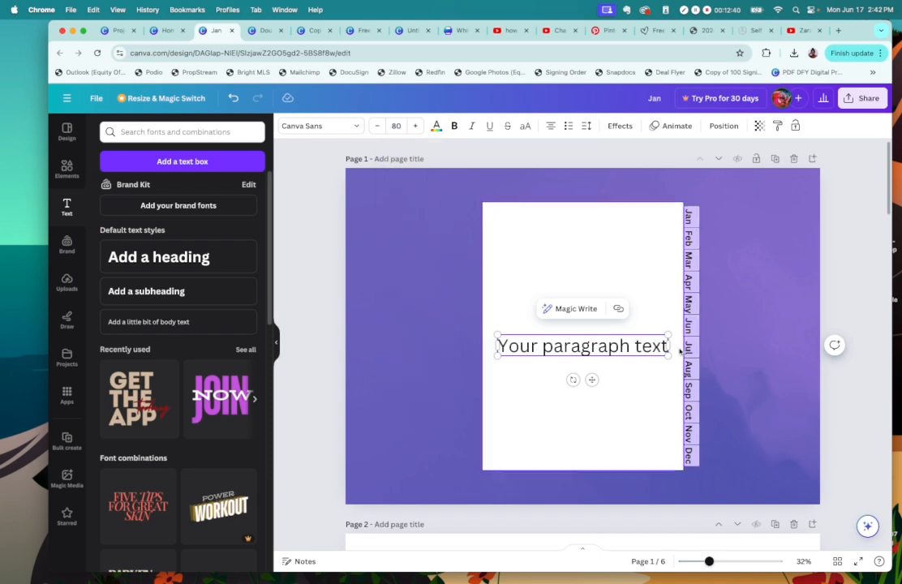
Replace the placeholder text on the white page with the title "My 1st Planner".
{"action": "double_click", "coordinate": [625, 348]}
{"action": "type", "text": "My Planner"}
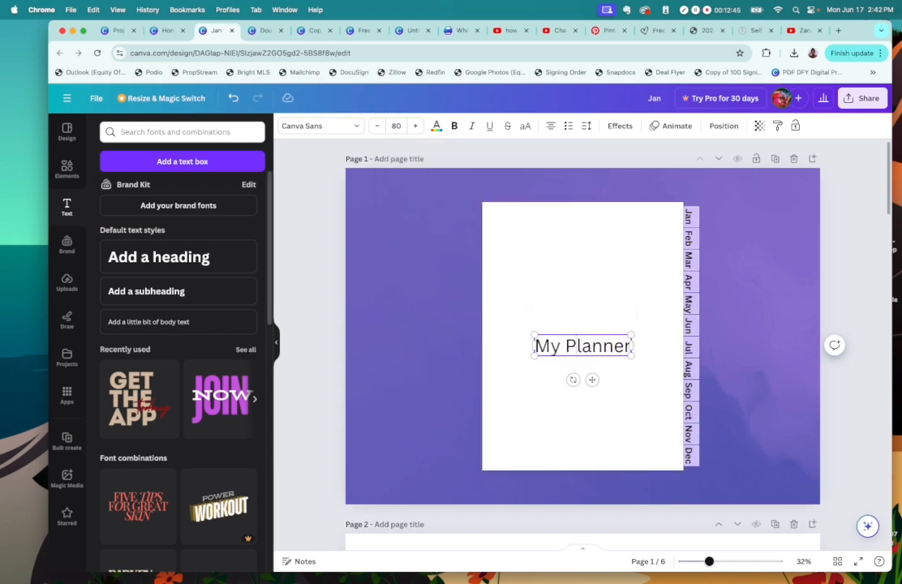
{"action": "type", "text": "1st"}
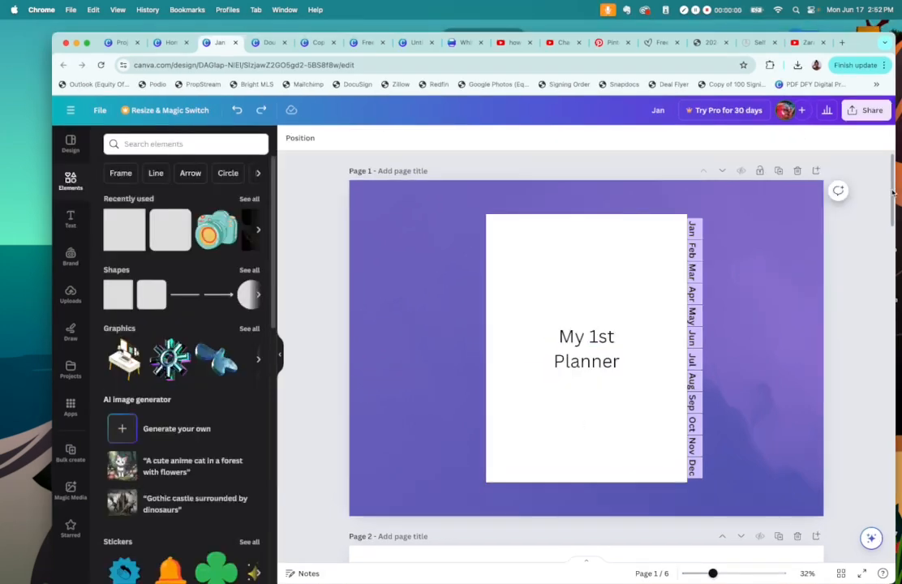
Duplicate page 1 with its background, title and month tabs.
{"action": "scroll", "coordinate": [893, 199], "scroll_direction": "down", "scroll_amount": 2}
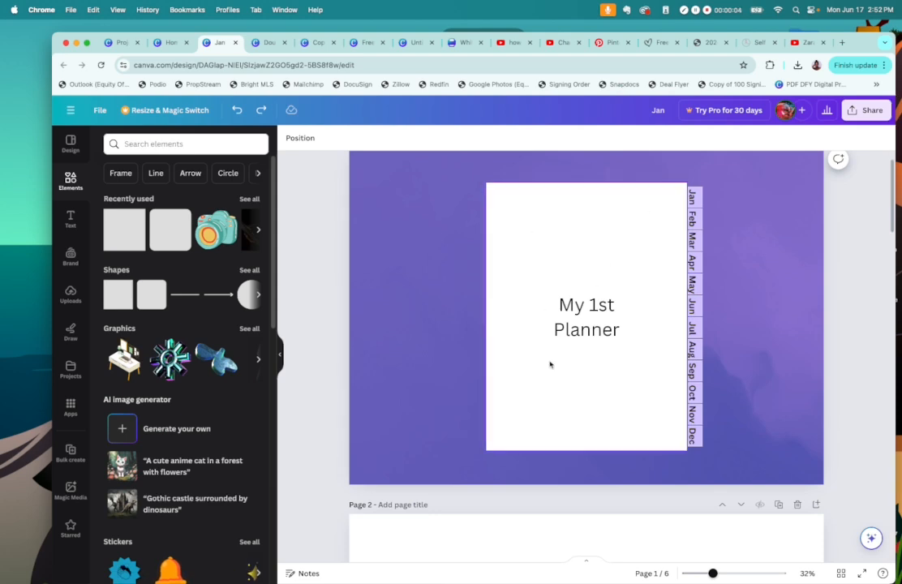
{"action": "scroll", "coordinate": [894, 190], "scroll_direction": "down", "scroll_amount": 2}
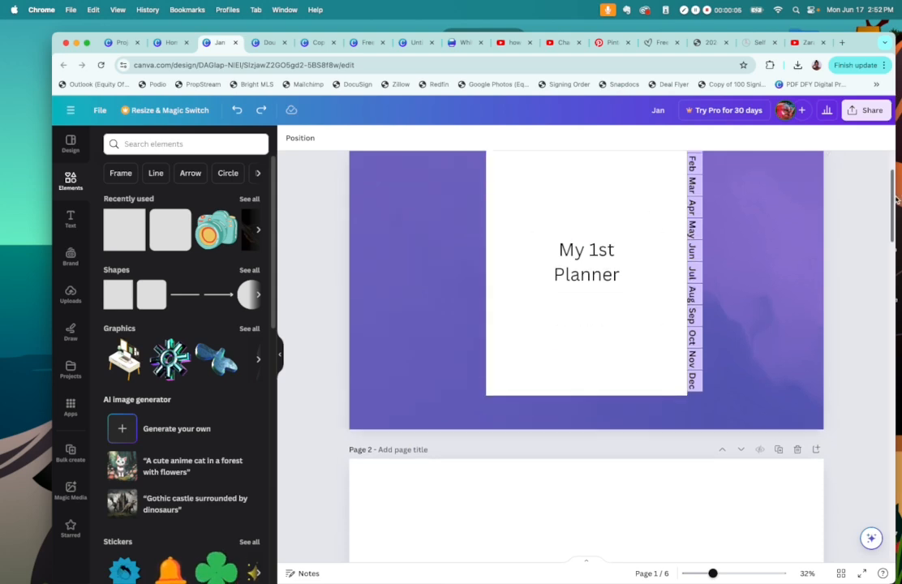
{"action": "scroll", "coordinate": [894, 192], "scroll_direction": "up", "scroll_amount": 2}
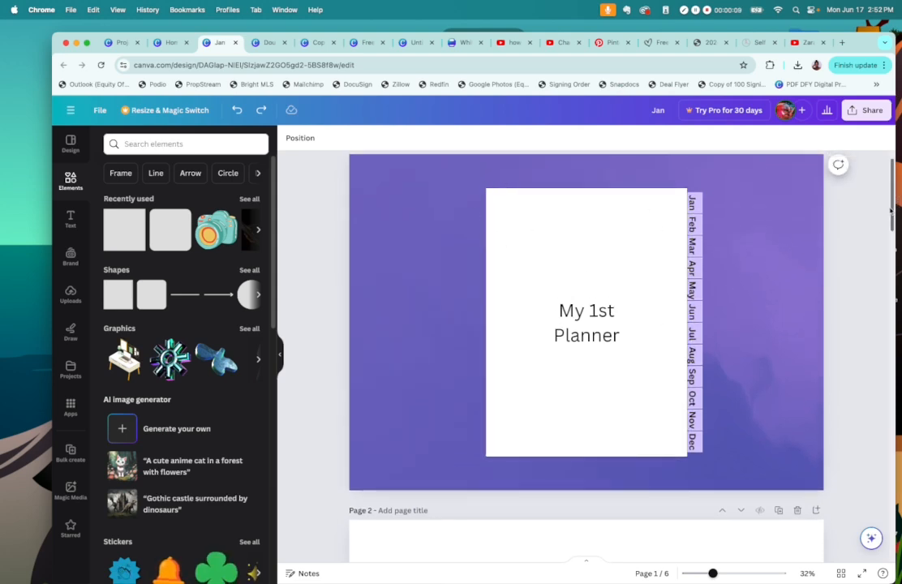
{"action": "scroll", "coordinate": [888, 227], "scroll_direction": "down", "scroll_amount": 4}
{"action": "scroll", "coordinate": [893, 227], "scroll_direction": "up", "scroll_amount": 5}
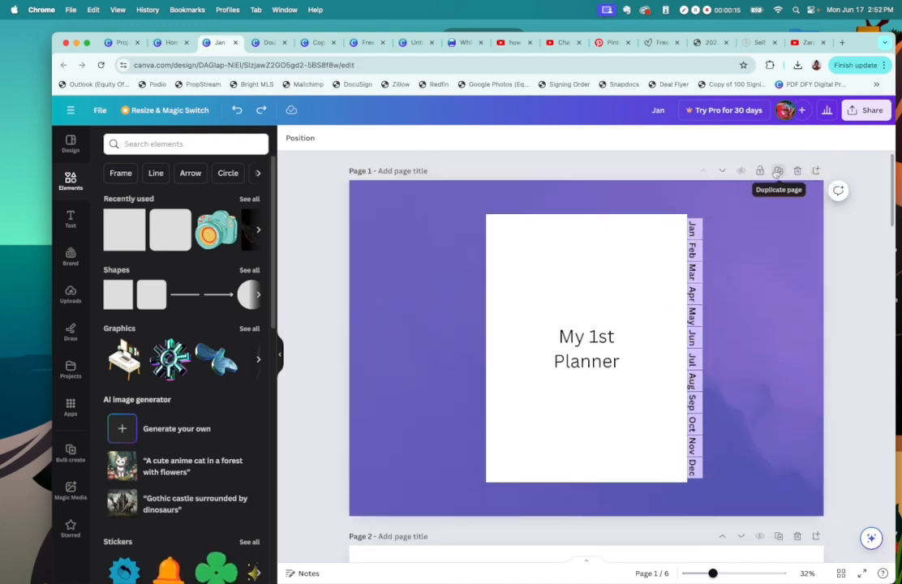
{"action": "left_click", "coordinate": [777, 171]}
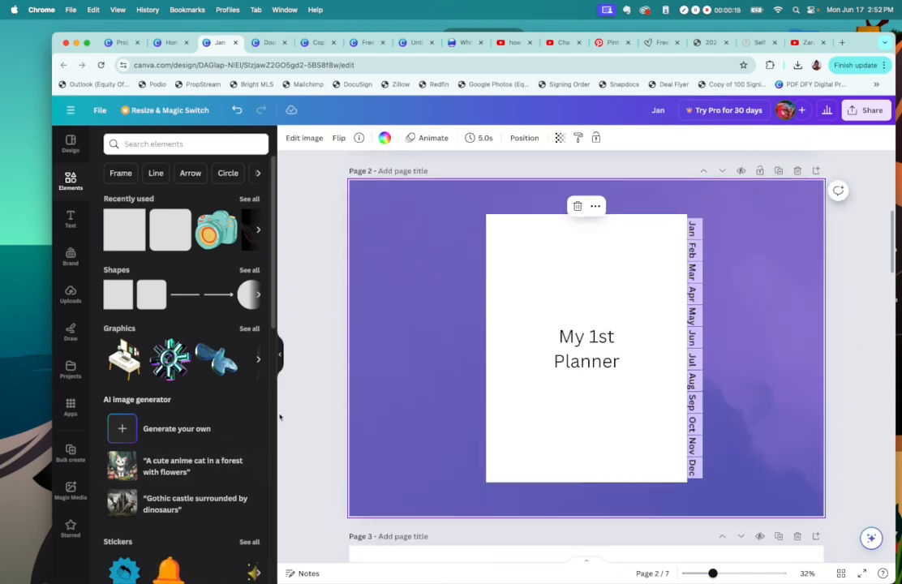
Copy the purple watercolor background from page 2 and paste it onto the blank page 3.
{"action": "right_click", "coordinate": [408, 373]}
{"action": "left_click", "coordinate": [337, 439]}
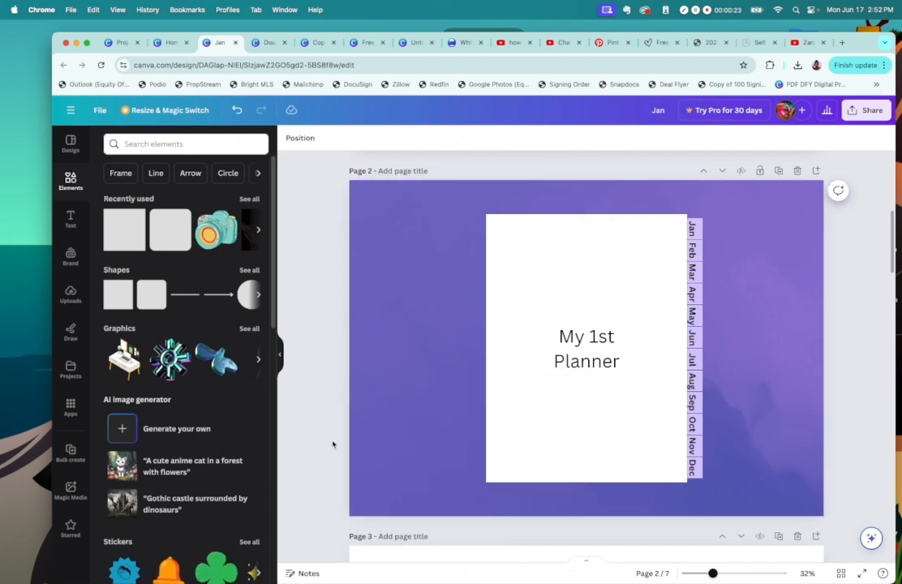
{"action": "scroll", "coordinate": [894, 293], "scroll_direction": "down", "scroll_amount": 2}
{"action": "left_click", "coordinate": [678, 502]}
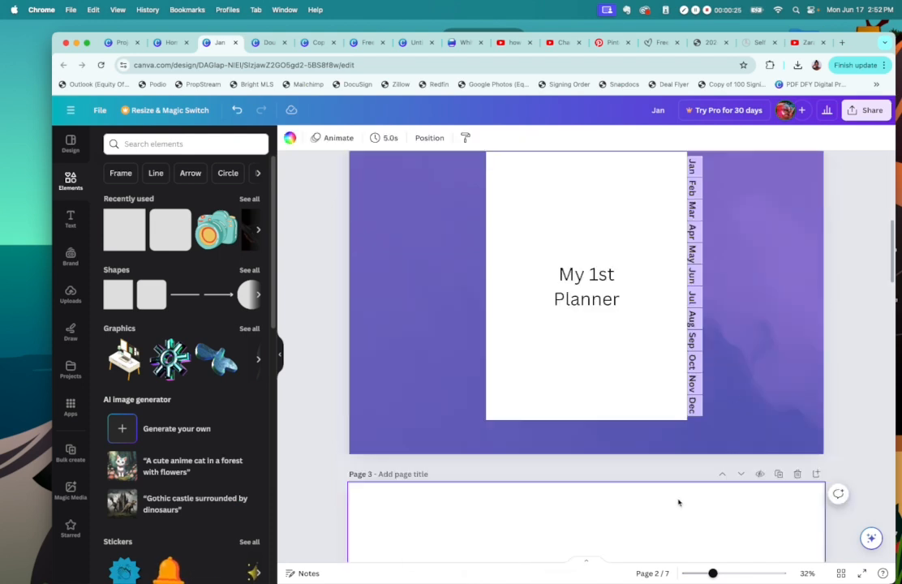
{"action": "key", "text": "cmd+v"}
{"action": "scroll", "coordinate": [895, 258], "scroll_direction": "down", "scroll_amount": 10}
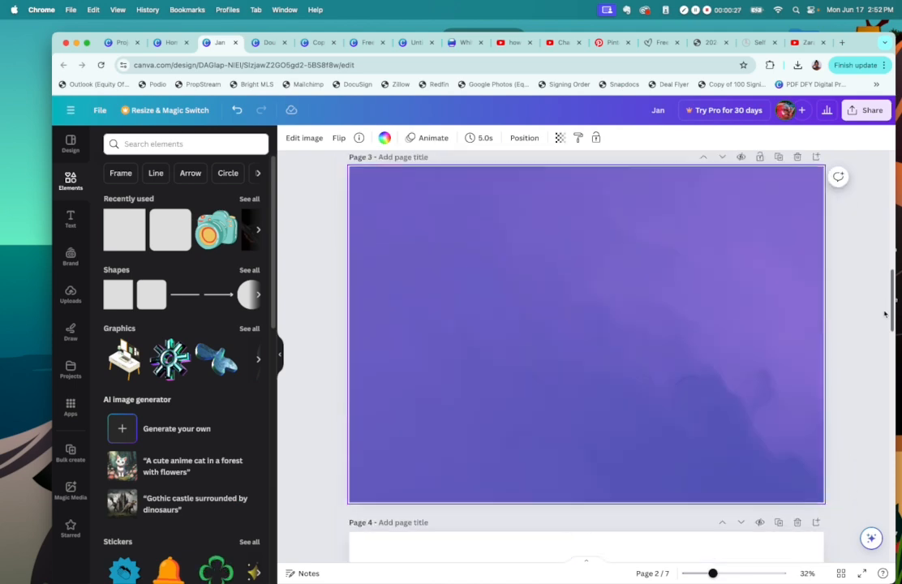
Unlock the white page and the month tab group on page 2.
{"action": "scroll", "coordinate": [876, 342], "scroll_direction": "up", "scroll_amount": 10}
{"action": "scroll", "coordinate": [874, 257], "scroll_direction": "up", "scroll_amount": 1}
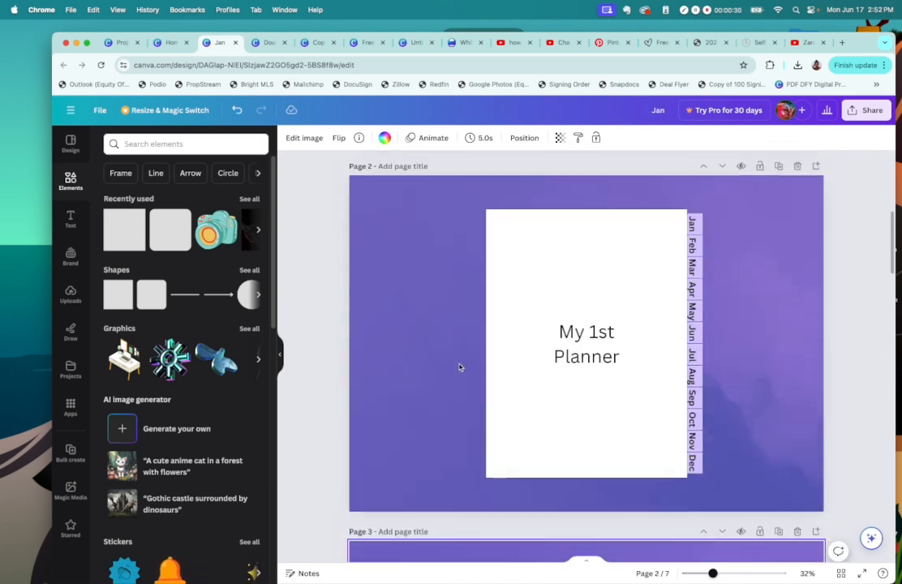
{"action": "left_click", "coordinate": [620, 285]}
{"action": "left_click", "coordinate": [585, 183]}
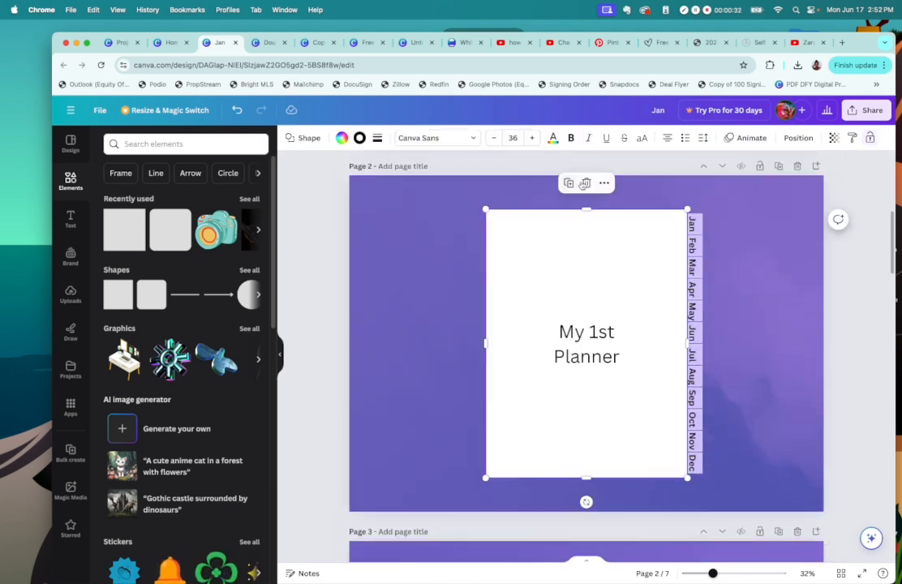
{"action": "left_click", "coordinate": [695, 235]}
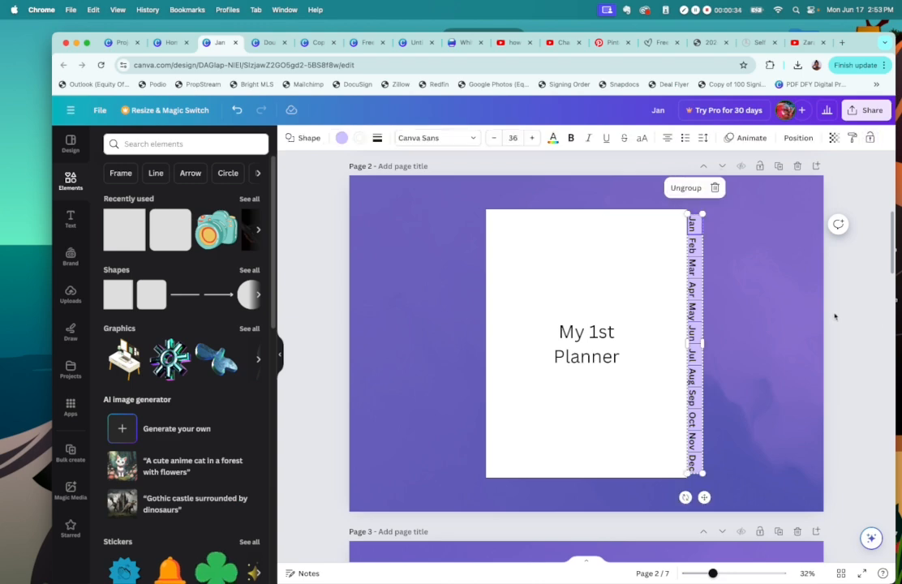
Move the whole month tab group on page 2 away from the white sheet, close to the background's right edge.
{"action": "scroll", "coordinate": [788, 251], "scroll_direction": "down", "scroll_amount": 3}
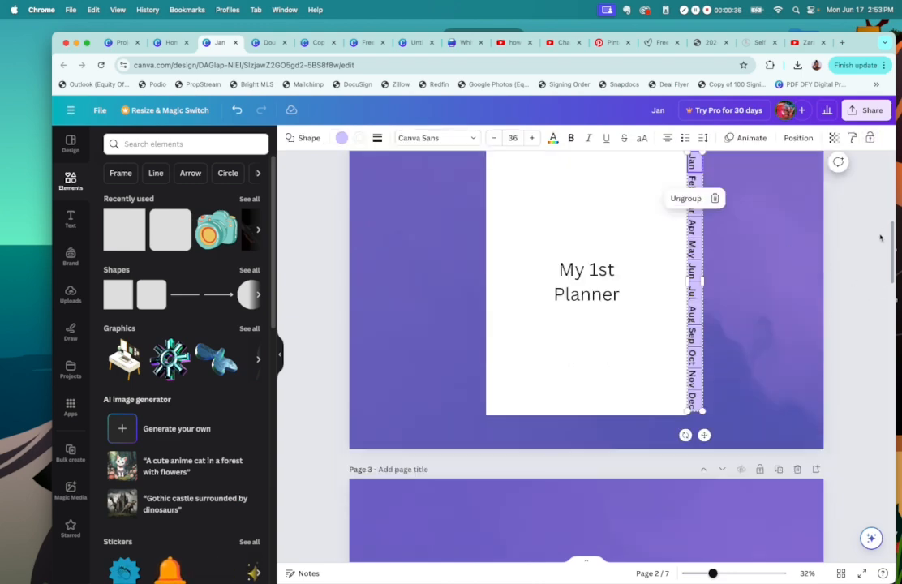
{"action": "scroll", "coordinate": [891, 237], "scroll_direction": "up", "scroll_amount": 3}
{"action": "left_click", "coordinate": [764, 271]}
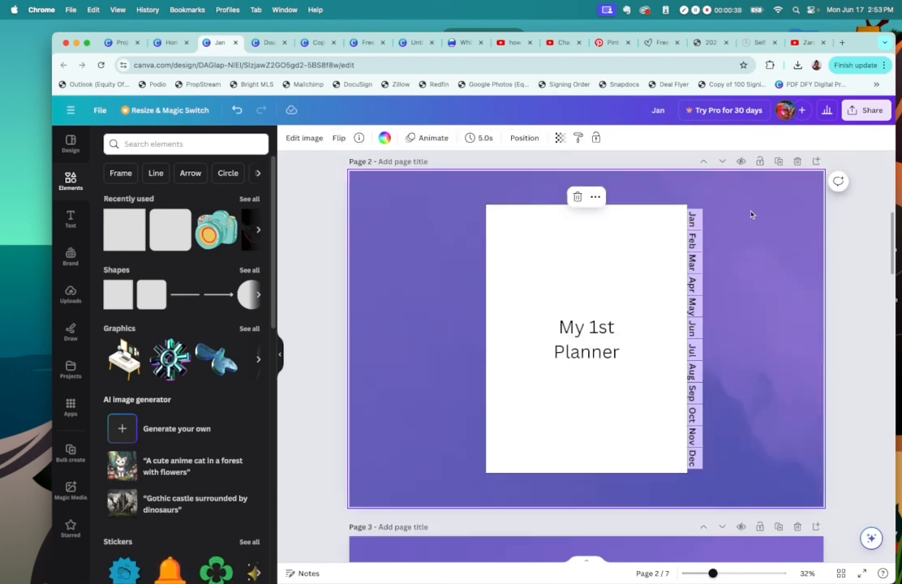
{"action": "left_click_drag", "start_coordinate": [698, 415], "coordinate": [796, 415]}
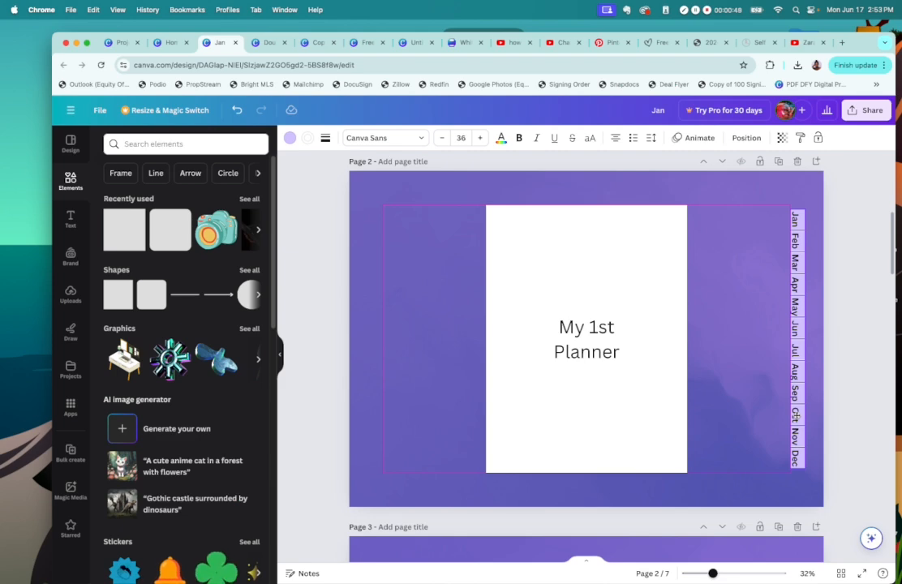
Remove the title from page 2 and move the white sheet over to the left part of the purple background.
{"action": "left_click_drag", "start_coordinate": [796, 415], "coordinate": [796, 416]}
{"action": "left_click", "coordinate": [632, 284]}
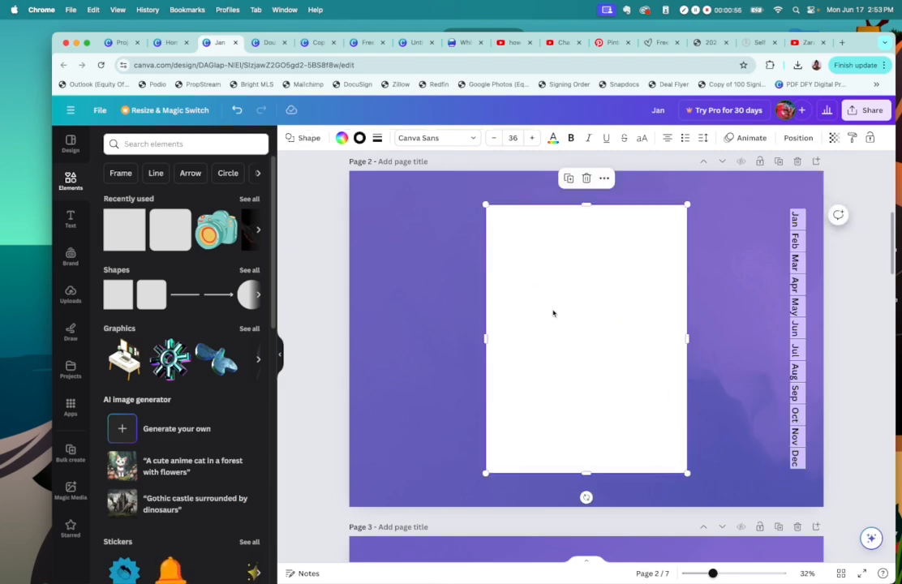
{"action": "left_click_drag", "start_coordinate": [554, 312], "coordinate": [451, 304]}
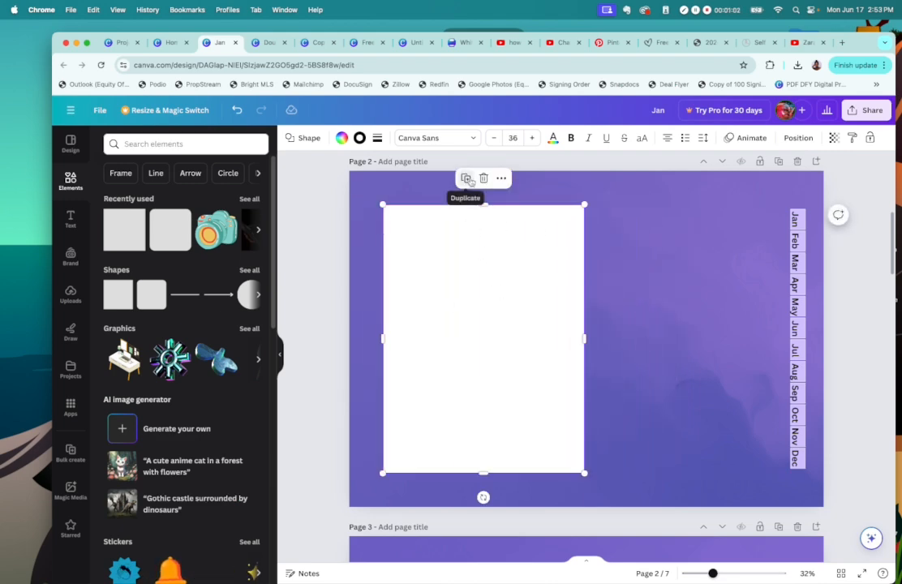
Duplicate the white sheet and place the copy beside the original, flush against the month tabs with a narrow gap between the sheets.
{"action": "left_click", "coordinate": [466, 177]}
{"action": "left_click_drag", "start_coordinate": [468, 335], "coordinate": [670, 335]}
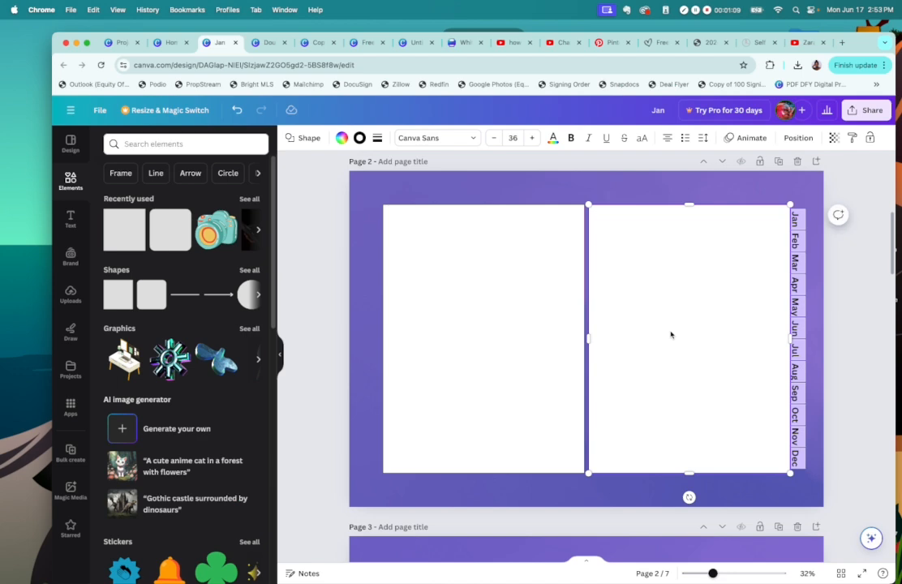
{"action": "left_click", "coordinate": [847, 420]}
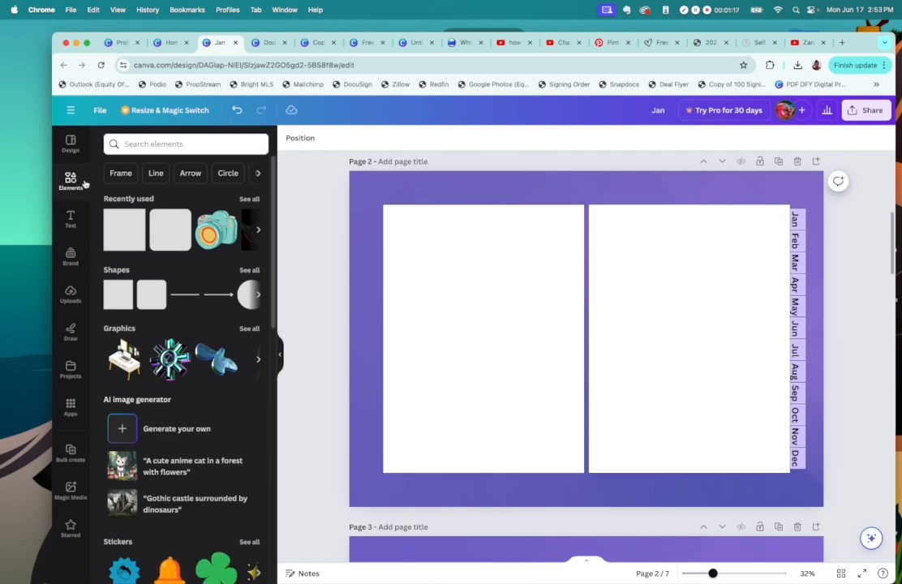
Search the elements for "spiral" graphics and add the vertical ring binding to page 2.
{"action": "left_click", "coordinate": [149, 144]}
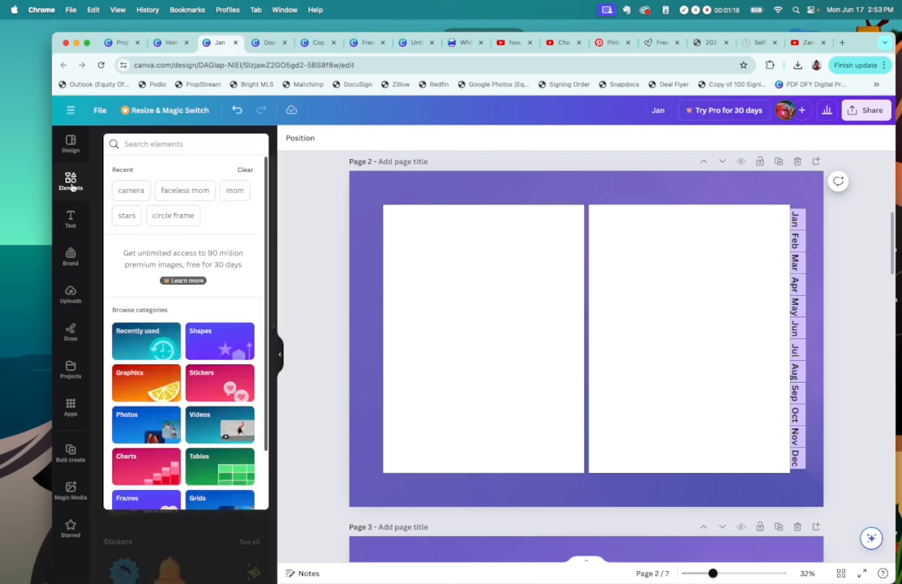
{"action": "left_click", "coordinate": [137, 144]}
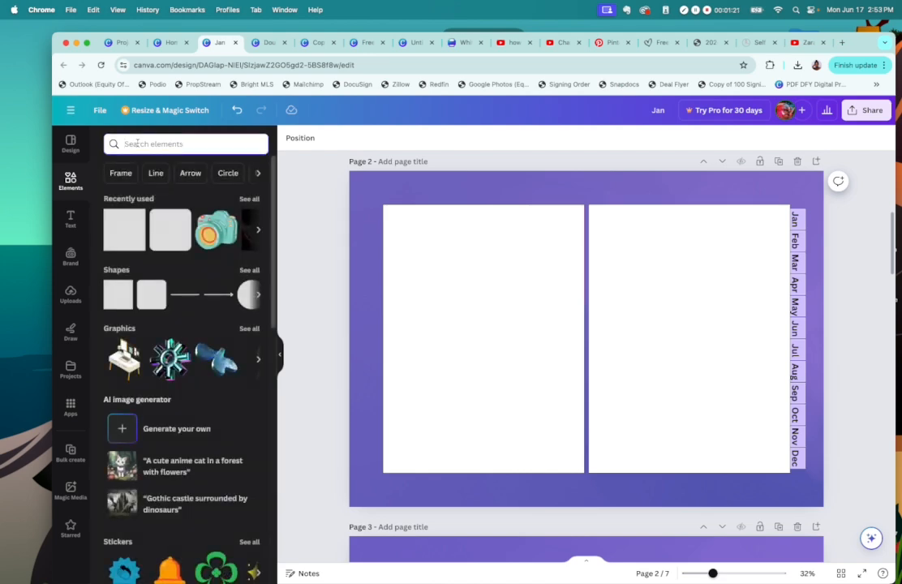
{"action": "type", "text": "spiral"}
{"action": "key", "text": "Return"}
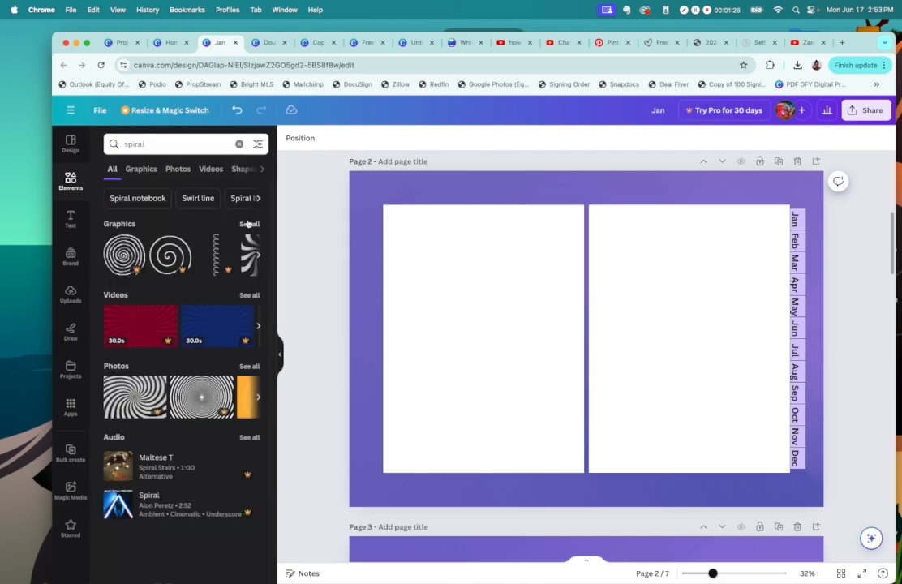
{"action": "left_click", "coordinate": [247, 224]}
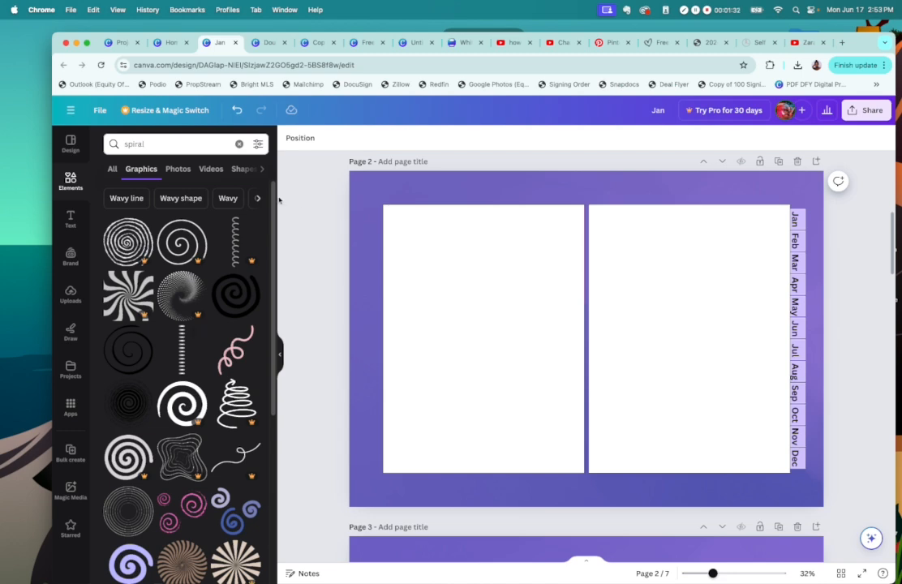
{"action": "scroll", "coordinate": [251, 219], "scroll_direction": "down", "scroll_amount": 2}
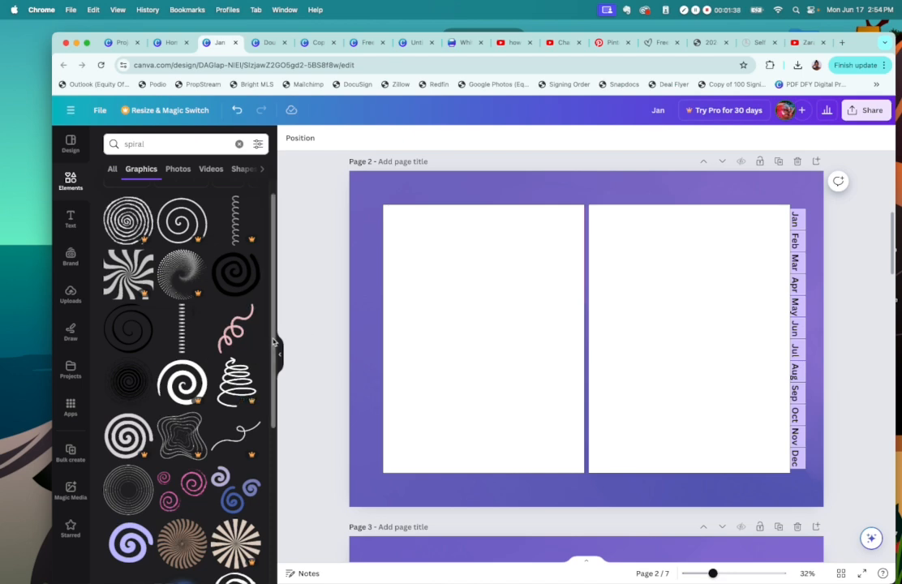
{"action": "scroll", "coordinate": [261, 344], "scroll_direction": "down", "scroll_amount": 8}
{"action": "left_click_drag", "start_coordinate": [281, 503], "coordinate": [277, 581]}
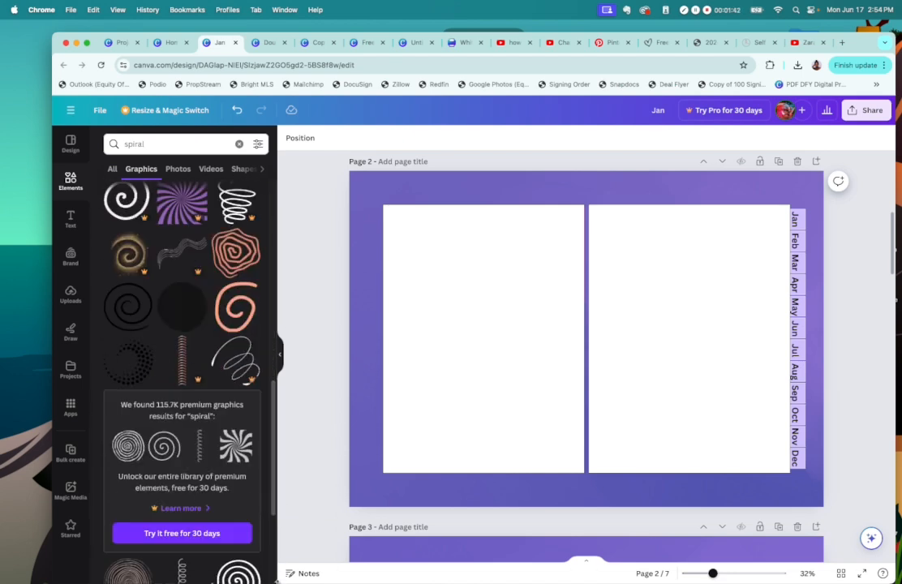
{"action": "left_click_drag", "start_coordinate": [274, 390], "coordinate": [274, 214]}
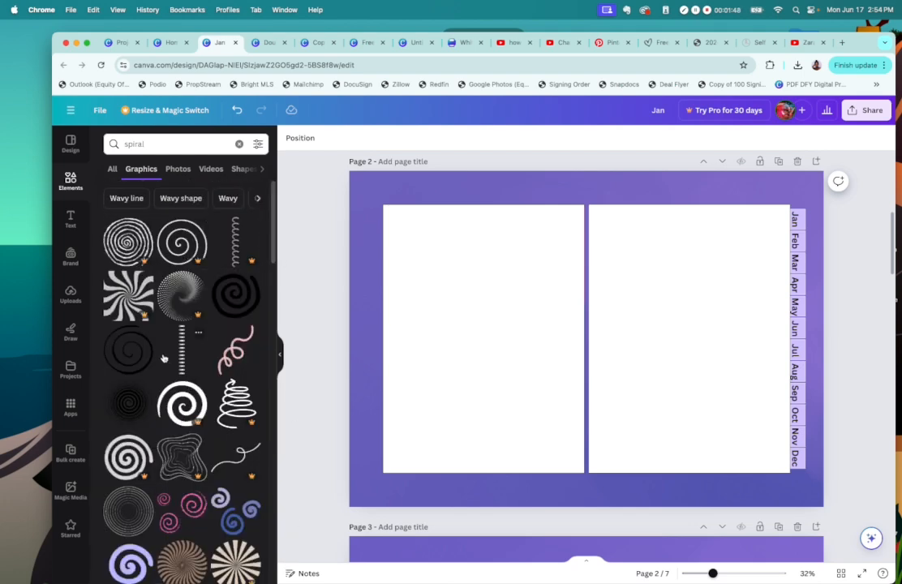
{"action": "left_click", "coordinate": [183, 354]}
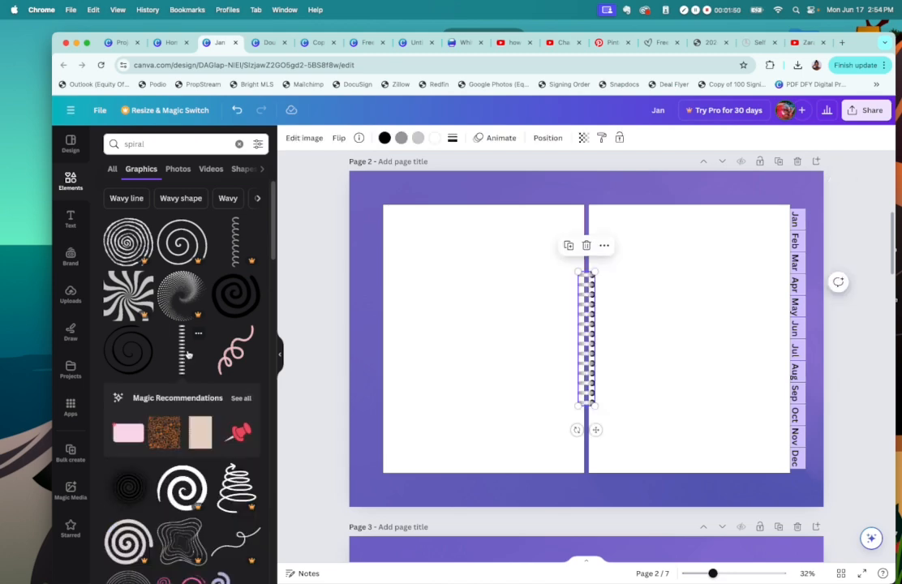
Enlarge the ring binding to nearly the full sheet height and center it over the gap between the two white sheets.
{"action": "left_click", "coordinate": [401, 138]}
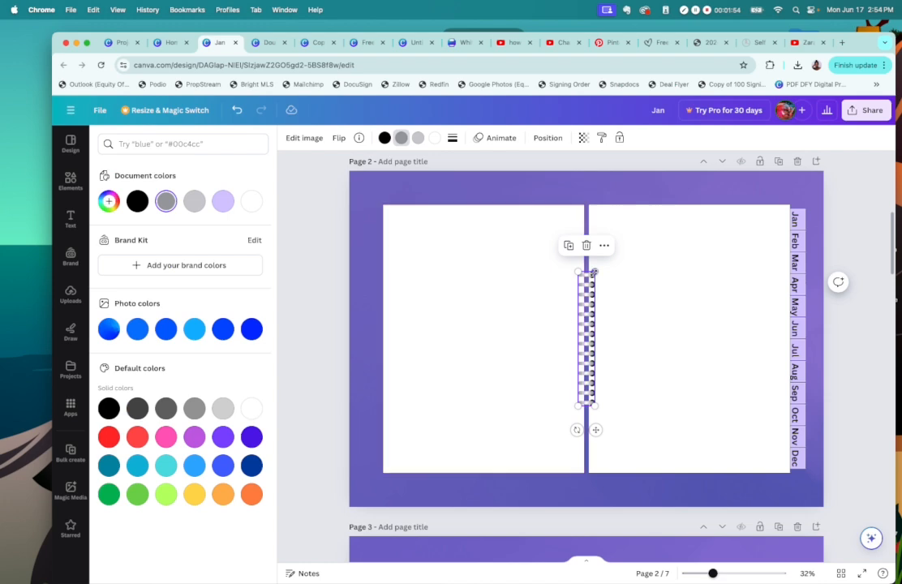
{"action": "left_click_drag", "start_coordinate": [595, 272], "coordinate": [607, 210]}
{"action": "left_click_drag", "start_coordinate": [603, 405], "coordinate": [604, 455]}
{"action": "left_click_drag", "start_coordinate": [595, 358], "coordinate": [589, 365]}
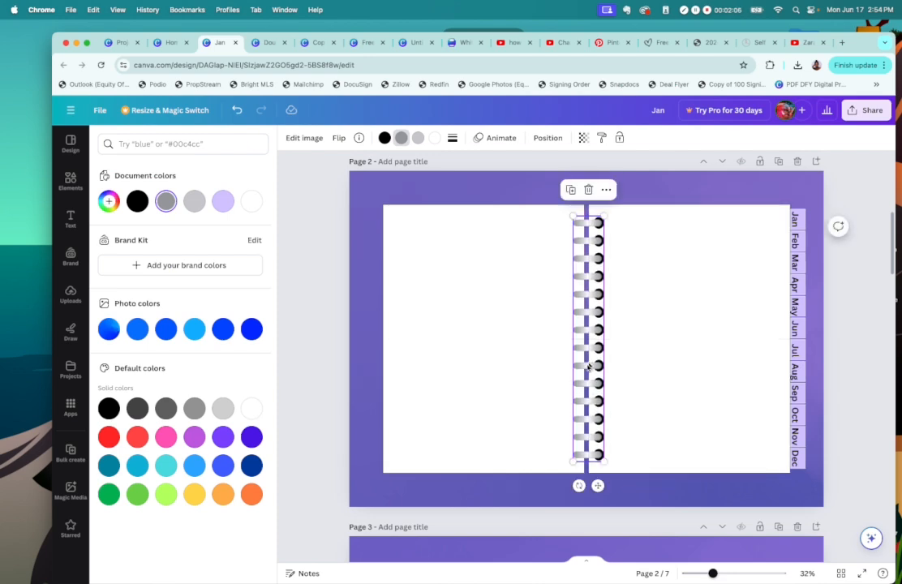
{"action": "left_click", "coordinate": [556, 282]}
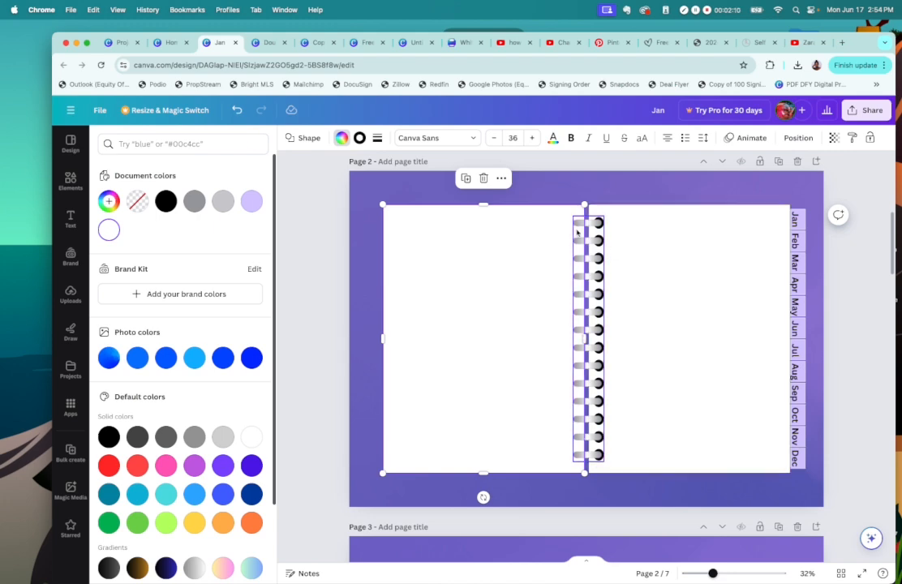
Copy the ring binding from page 2 onto page 1 and position it along the left edge of the cover sheet.
{"action": "left_click", "coordinate": [598, 278]}
{"action": "right_click", "coordinate": [598, 271]}
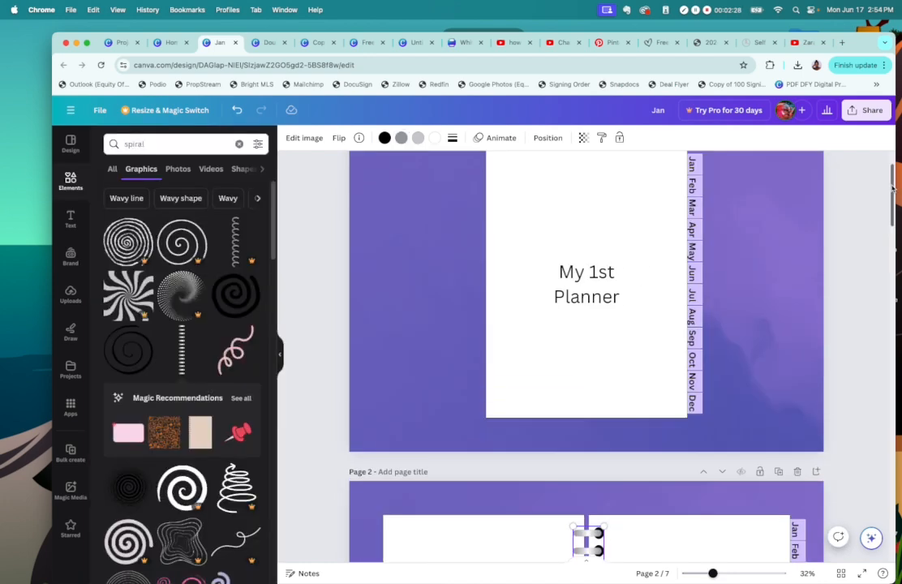
{"action": "scroll", "coordinate": [487, 313], "scroll_direction": "up", "scroll_amount": 2}
{"action": "left_click", "coordinate": [492, 339]}
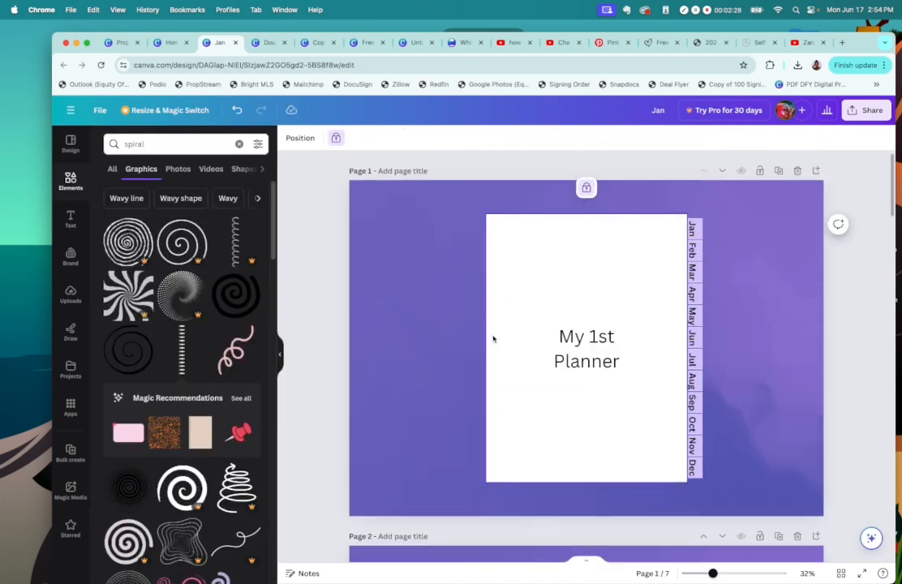
{"action": "key", "text": "ctrl+v"}
{"action": "left_click_drag", "start_coordinate": [590, 296], "coordinate": [492, 297]}
Compare the ring binding on the page 1 cover with the one on the page 2 spread.
{"action": "scroll", "coordinate": [487, 339], "scroll_direction": "down", "scroll_amount": 3}
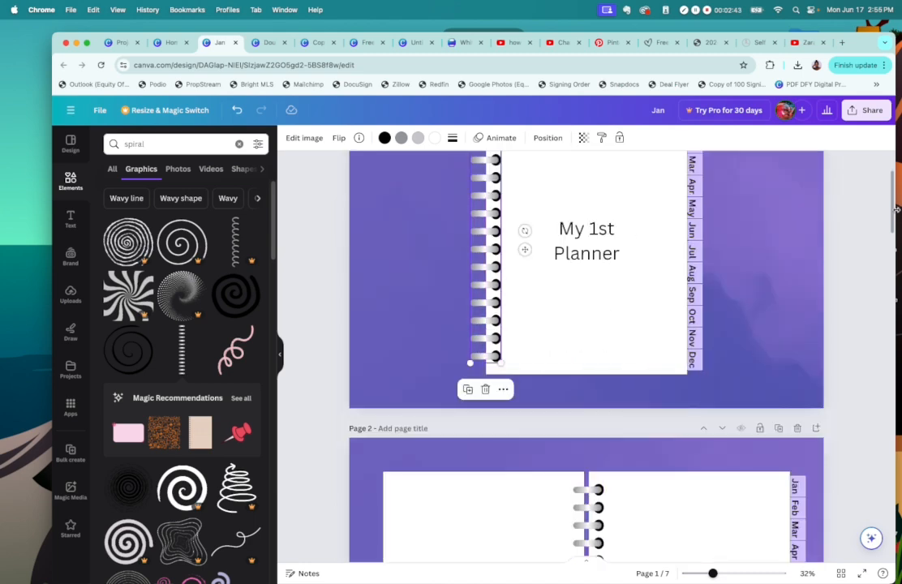
{"action": "scroll", "coordinate": [727, 339], "scroll_direction": "up", "scroll_amount": 2}
{"action": "scroll", "coordinate": [727, 339], "scroll_direction": "down", "scroll_amount": 5}
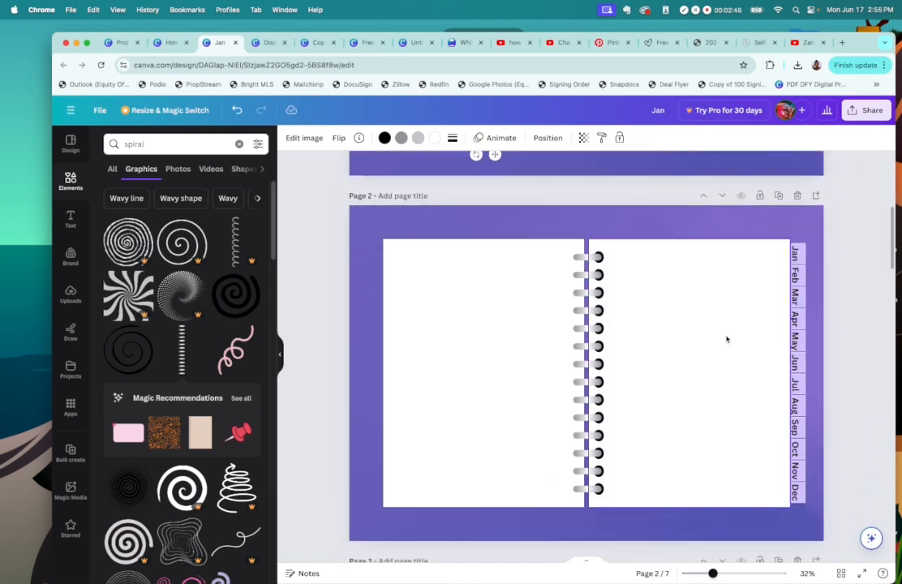
{"action": "left_click", "coordinate": [588, 280]}
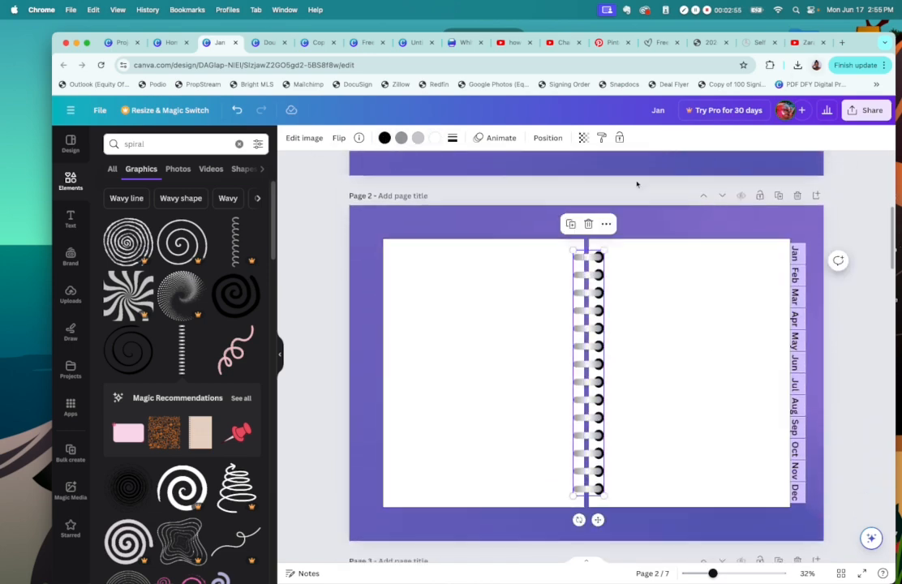
{"action": "left_click", "coordinate": [433, 410]}
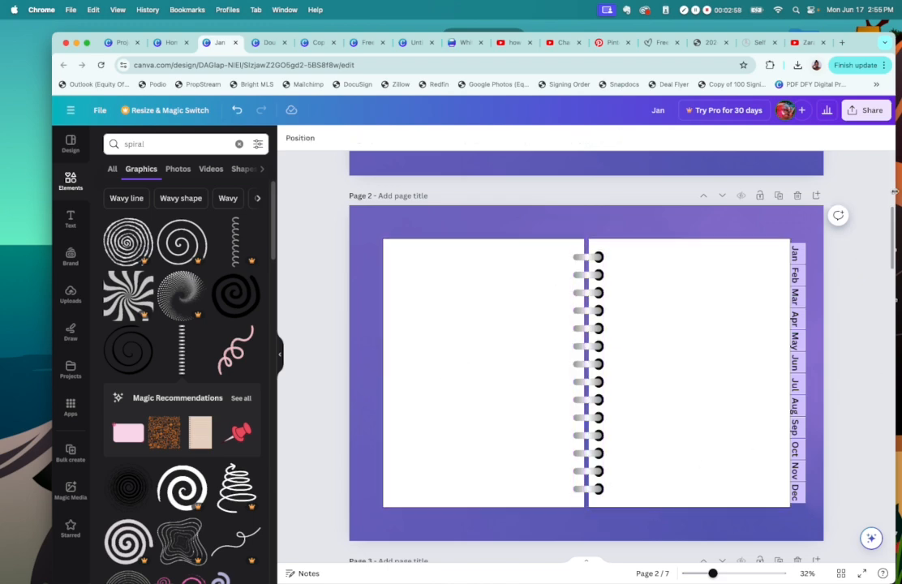
{"action": "scroll", "coordinate": [895, 225], "scroll_direction": "down", "scroll_amount": 2}
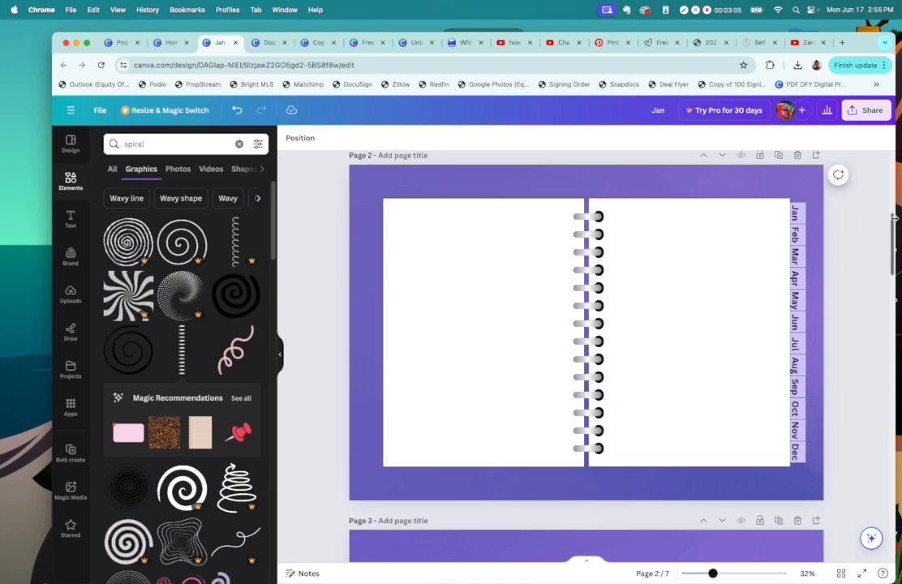
{"action": "scroll", "coordinate": [489, 220], "scroll_direction": "up", "scroll_amount": 6}
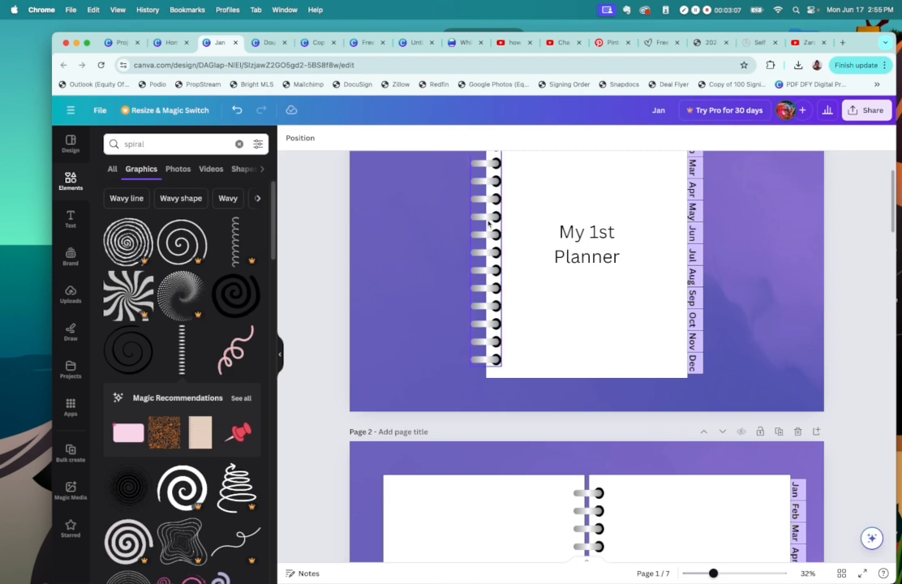
{"action": "scroll", "coordinate": [889, 206], "scroll_direction": "down", "scroll_amount": 5}
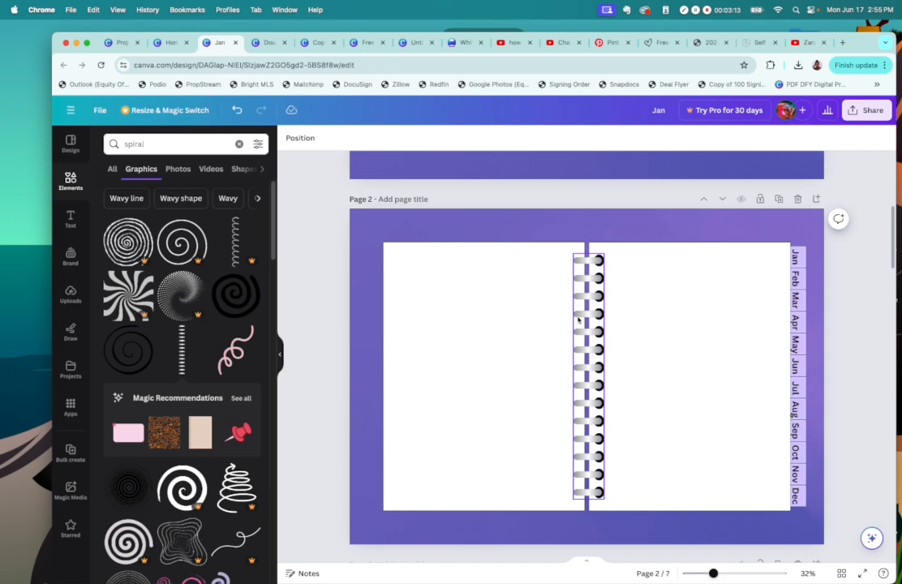
Add a circle shape to page 2, shrink it, and move it next to the uppermost binding ring.
{"action": "scroll", "coordinate": [578, 319], "scroll_direction": "up", "scroll_amount": 5}
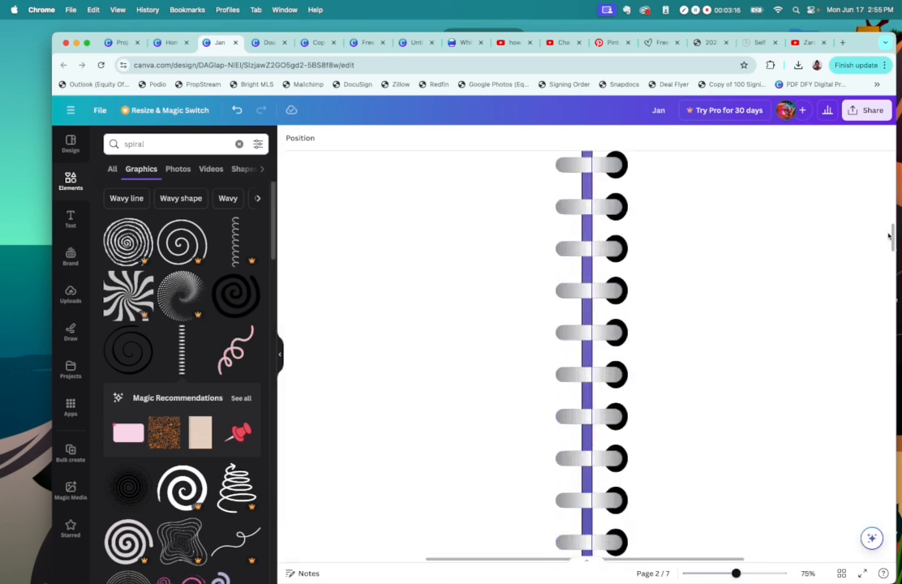
{"action": "scroll", "coordinate": [889, 236], "scroll_direction": "up", "scroll_amount": 2}
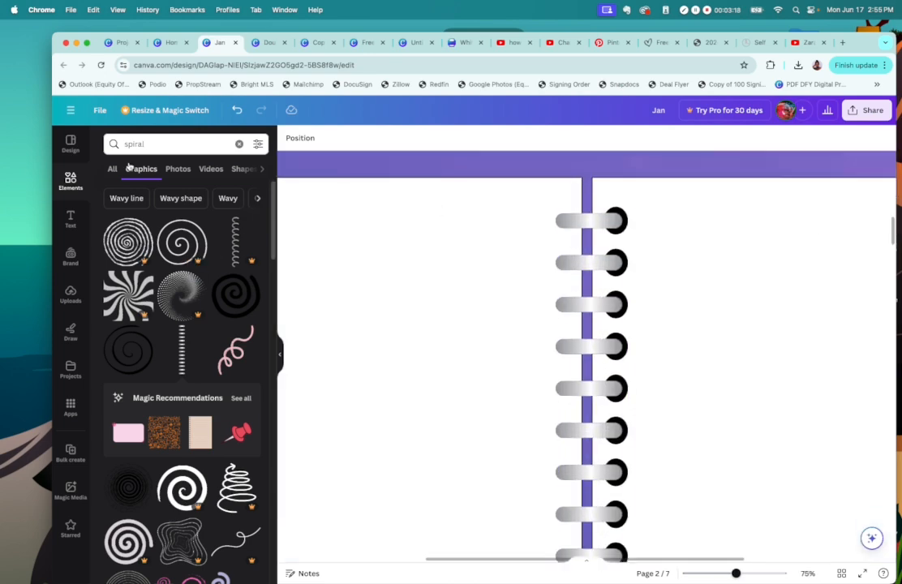
{"action": "left_click", "coordinate": [239, 144]}
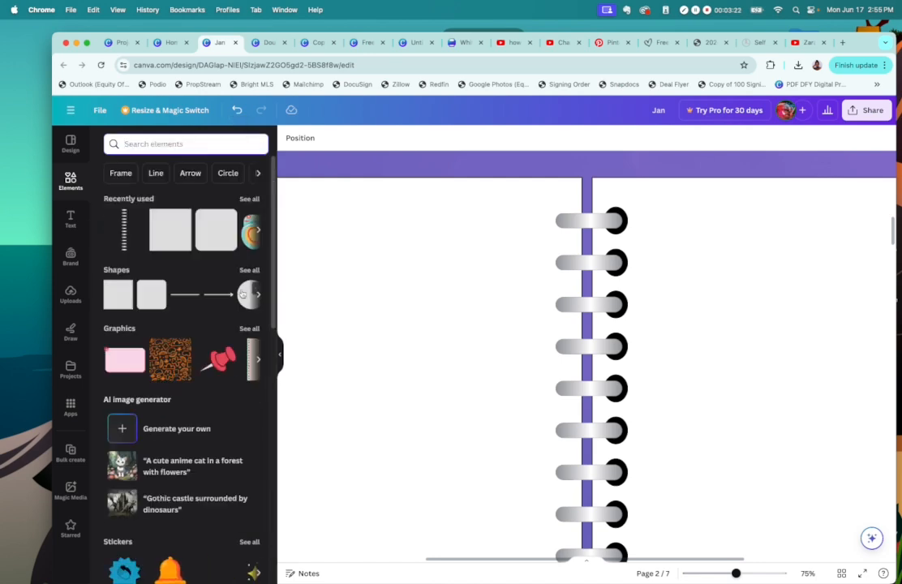
{"action": "left_click", "coordinate": [242, 294]}
{"action": "left_click_drag", "start_coordinate": [540, 447], "coordinate": [528, 281]}
{"action": "left_click_drag", "start_coordinate": [459, 209], "coordinate": [647, 376]}
{"action": "double_click", "coordinate": [673, 403]}
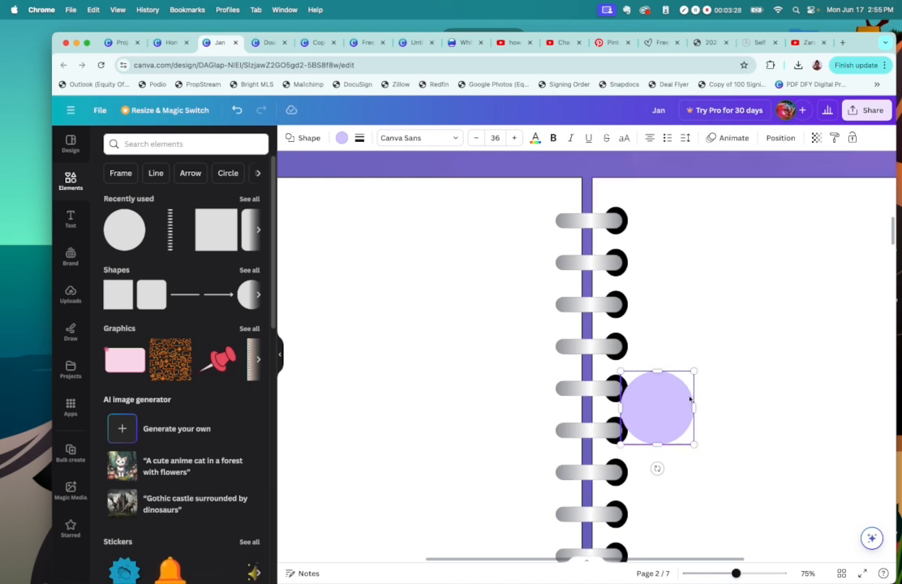
{"action": "left_click_drag", "start_coordinate": [657, 434], "coordinate": [640, 256]}
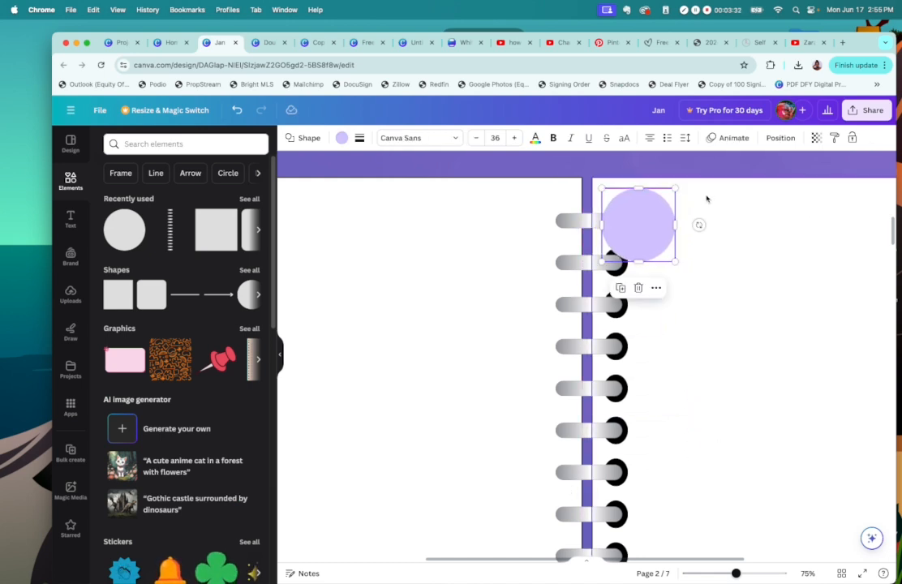
Shrink the circle to the size of a ring hole, make it semi-transparent, and fit it over the second ring's hole.
{"action": "left_click_drag", "start_coordinate": [675, 188], "coordinate": [637, 219]}
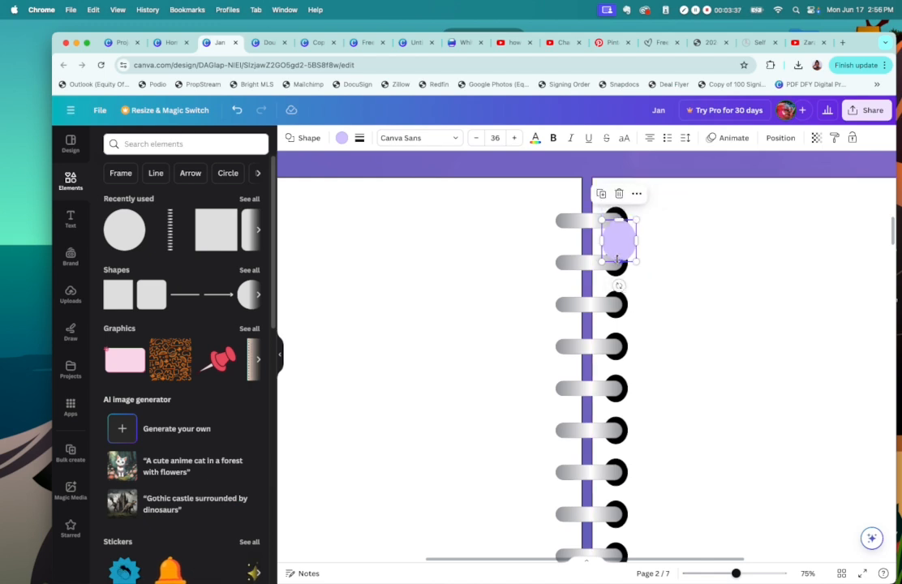
{"action": "left_click_drag", "start_coordinate": [617, 260], "coordinate": [617, 256]}
{"action": "left_click", "coordinate": [816, 138]}
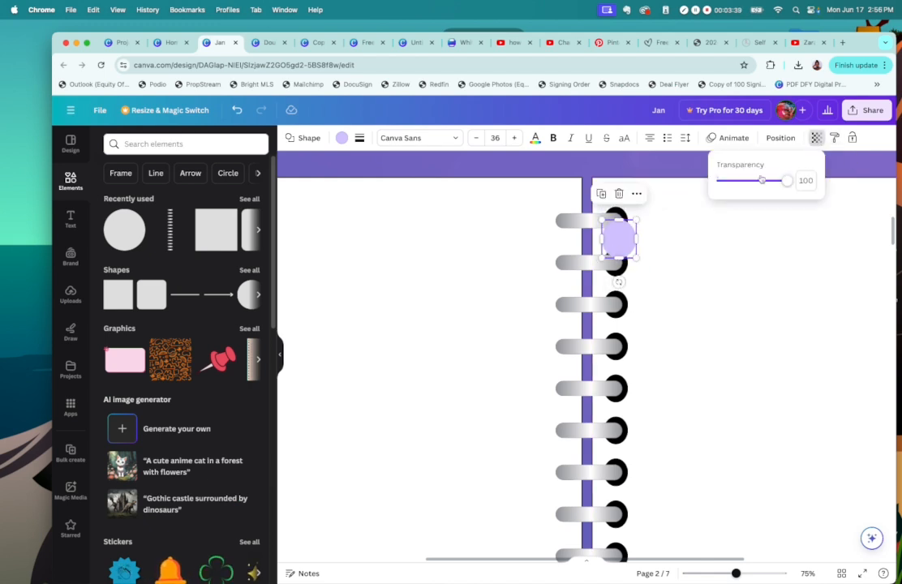
{"action": "left_click_drag", "start_coordinate": [762, 180], "coordinate": [759, 181]}
{"action": "mouse_move", "coordinate": [624, 239]}
{"action": "left_mouse_down"}
{"action": "mouse_move", "coordinate": [629, 264]}
{"action": "mouse_move", "coordinate": [617, 275]}
{"action": "mouse_move", "coordinate": [619, 249]}
{"action": "left_mouse_up"}
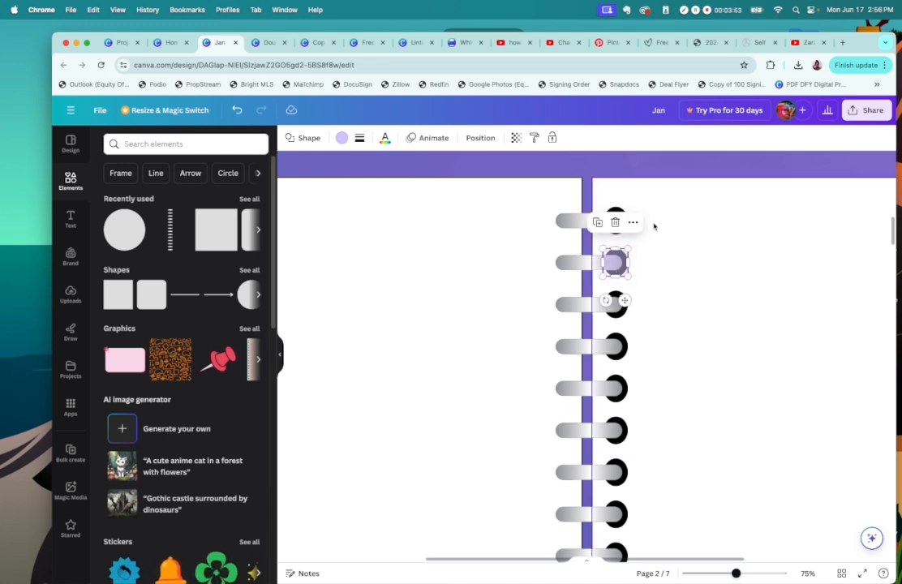
Fill the circle with black, return its transparency setting to 100, and set it beside the second ring.
{"action": "left_click", "coordinate": [341, 138]}
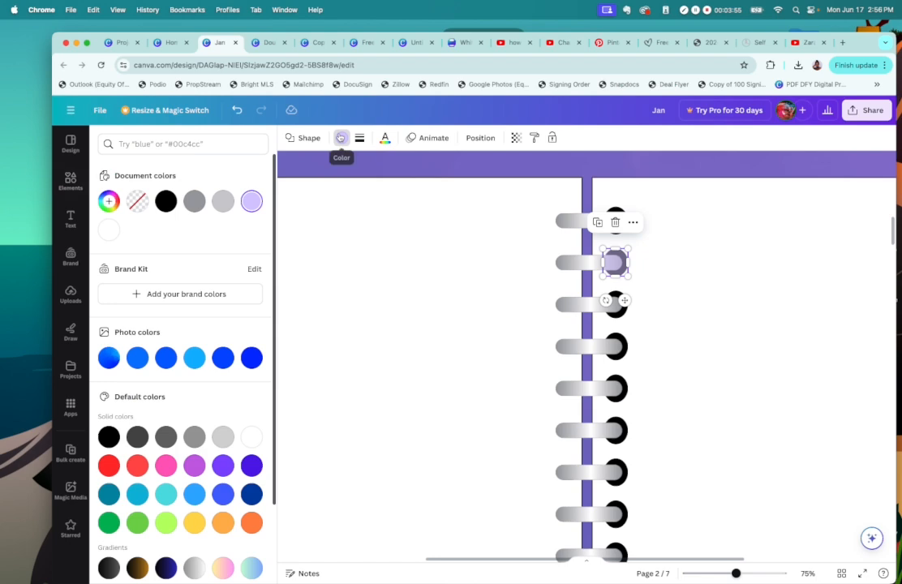
{"action": "left_click", "coordinate": [166, 202]}
{"action": "left_click", "coordinate": [516, 138]}
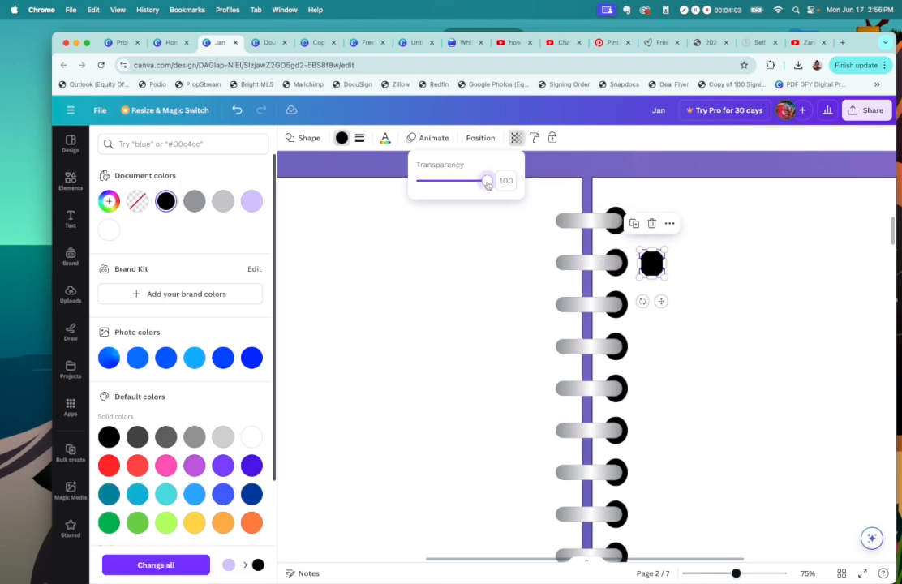
{"action": "left_click", "coordinate": [626, 273]}
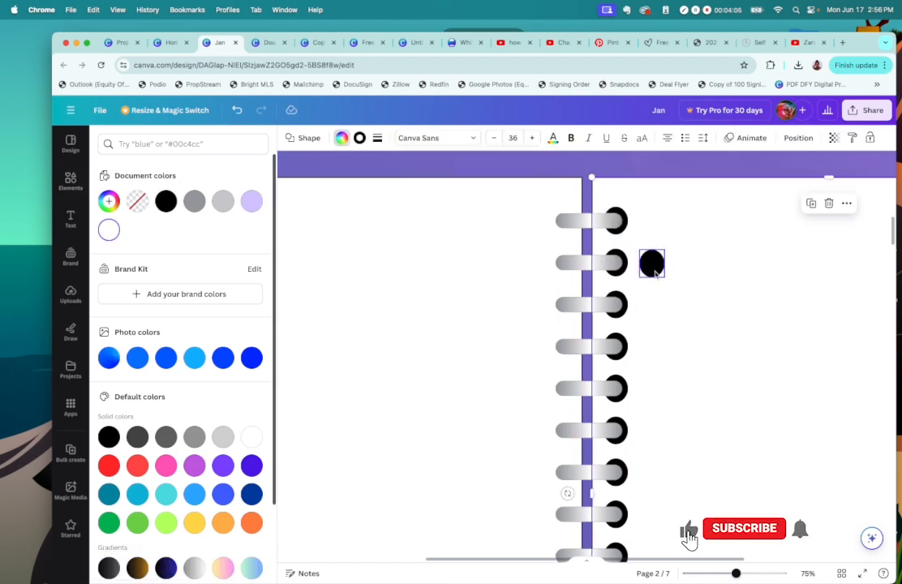
Match the circle to the second ring's hole at transparency 40 and move it over the hole-less end of the first ring.
{"action": "left_click_drag", "start_coordinate": [653, 271], "coordinate": [616, 270]}
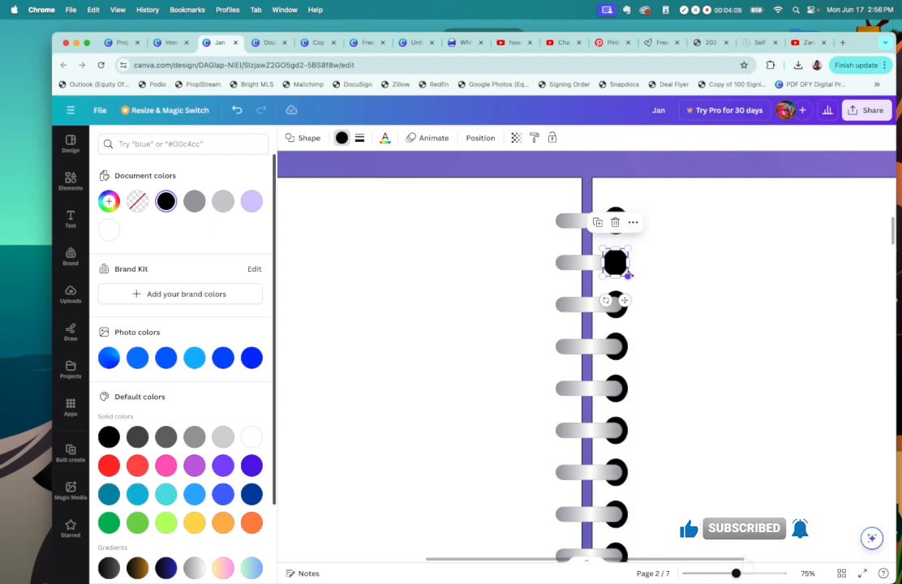
{"action": "left_click", "coordinate": [516, 138]}
{"action": "left_click_drag", "start_coordinate": [482, 180], "coordinate": [447, 191]}
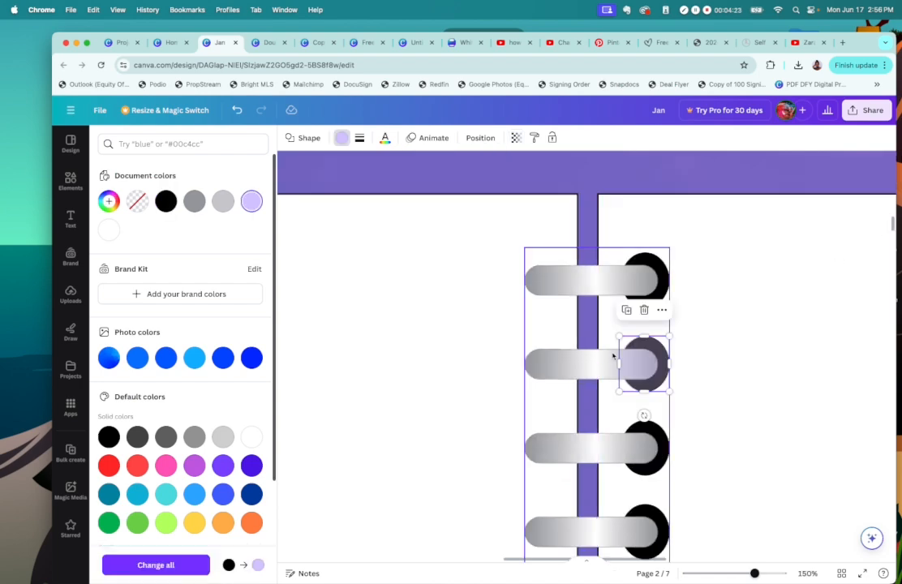
{"action": "left_click_drag", "start_coordinate": [675, 364], "coordinate": [543, 292]}
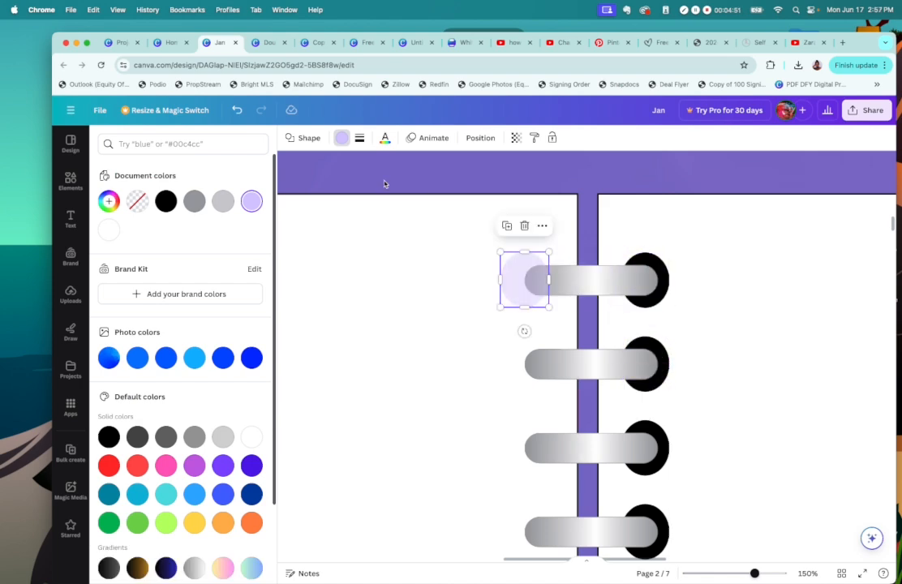
Fill the circle at the first ring's end with black and restore it to full opacity.
{"action": "left_click", "coordinate": [165, 201]}
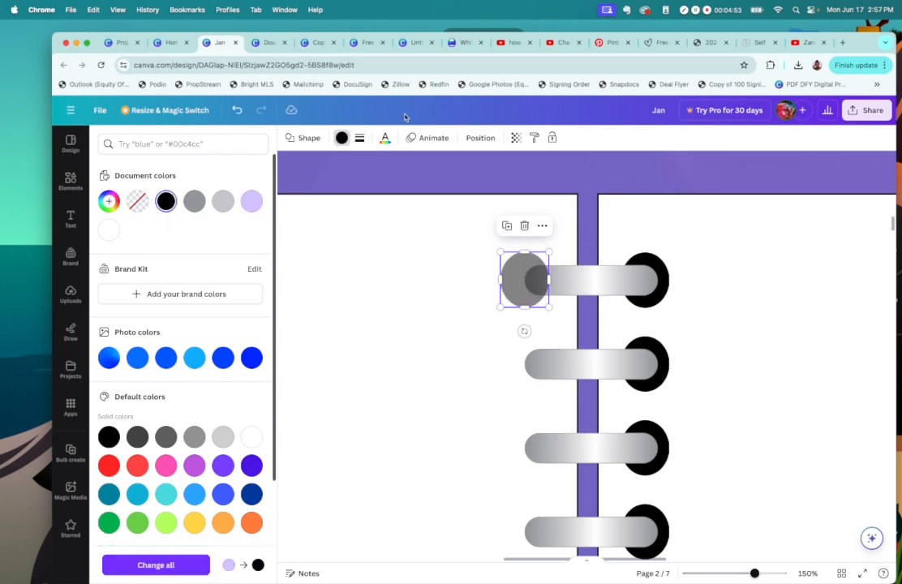
{"action": "left_click", "coordinate": [516, 138]}
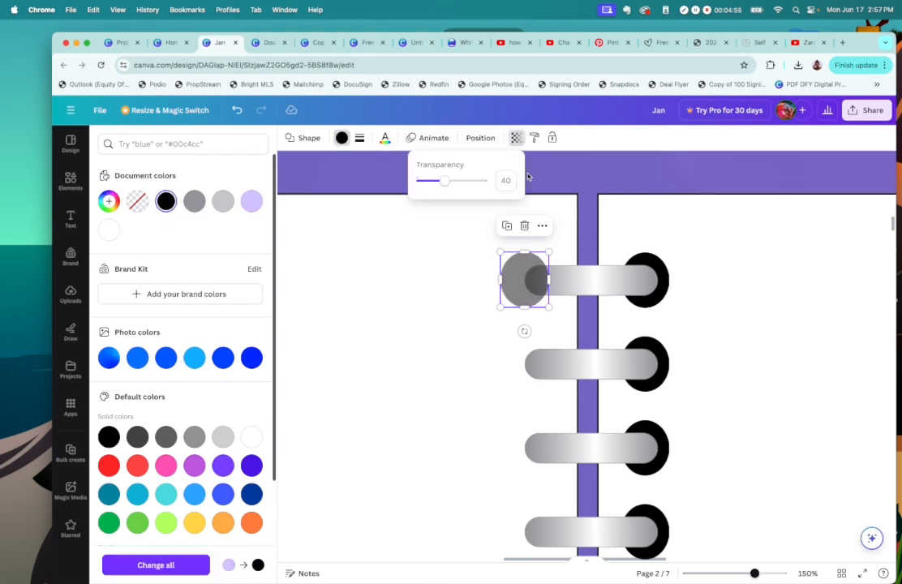
{"action": "left_click_drag", "start_coordinate": [438, 188], "coordinate": [512, 182]}
{"action": "left_click", "coordinate": [533, 282]}
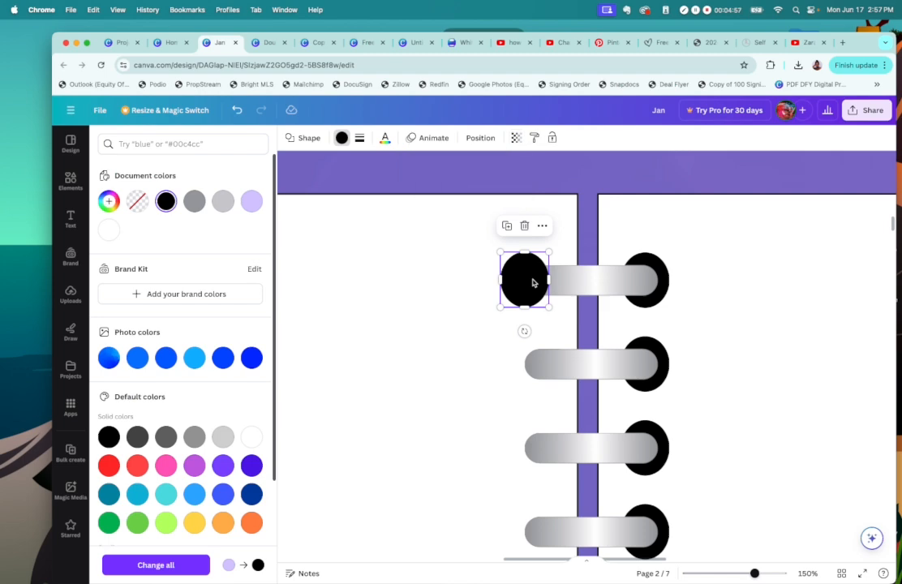
Send the black circle backward so it sits behind the first ring.
{"action": "left_click", "coordinate": [543, 227]}
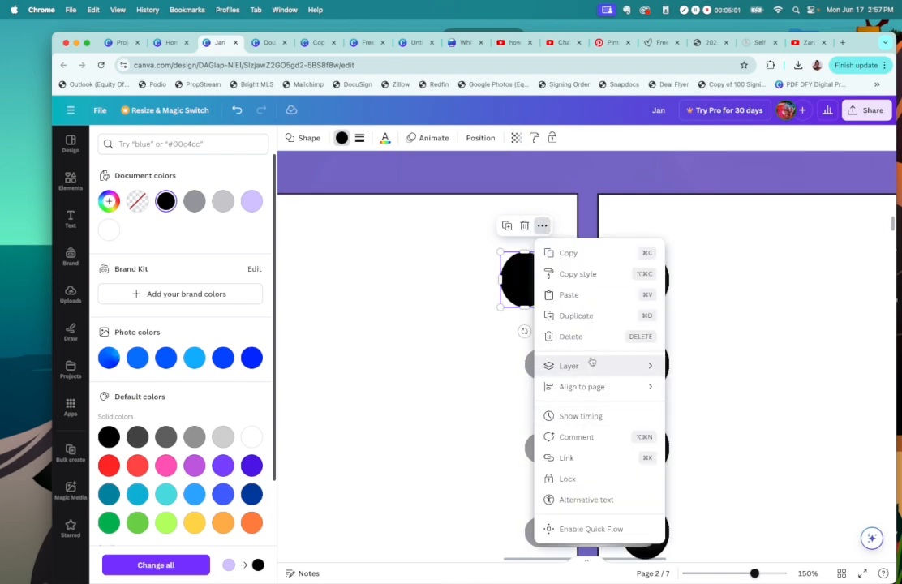
{"action": "mouse_move", "coordinate": [591, 361]}
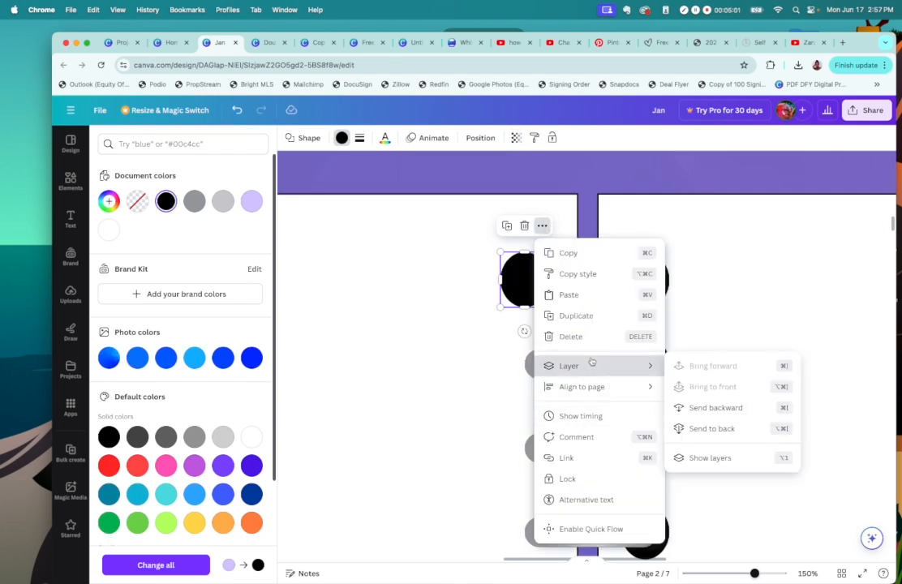
{"action": "left_click", "coordinate": [729, 415]}
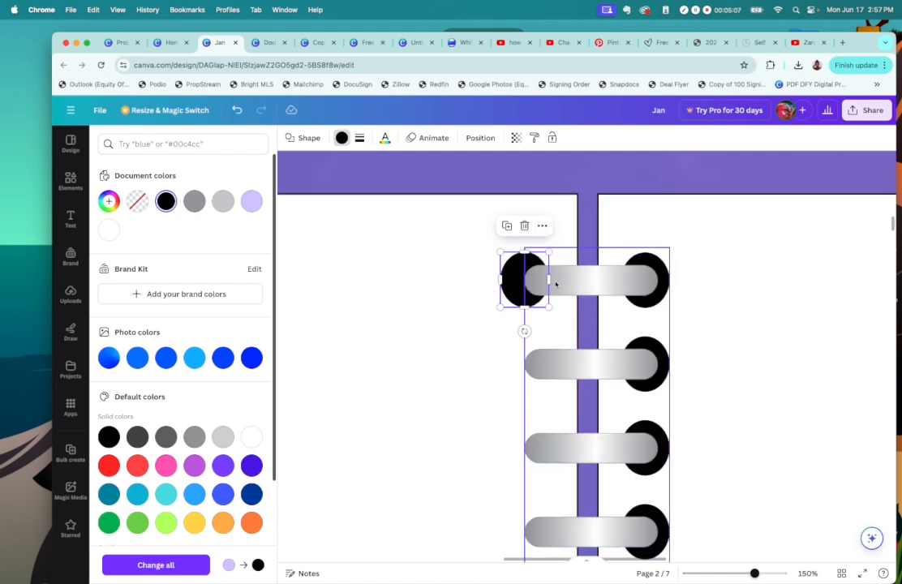
Duplicate the black circle, align the copy with the hole-less end of the second ring, and send it backward.
{"action": "left_click", "coordinate": [505, 226]}
{"action": "left_click_drag", "start_coordinate": [535, 296], "coordinate": [641, 367]}
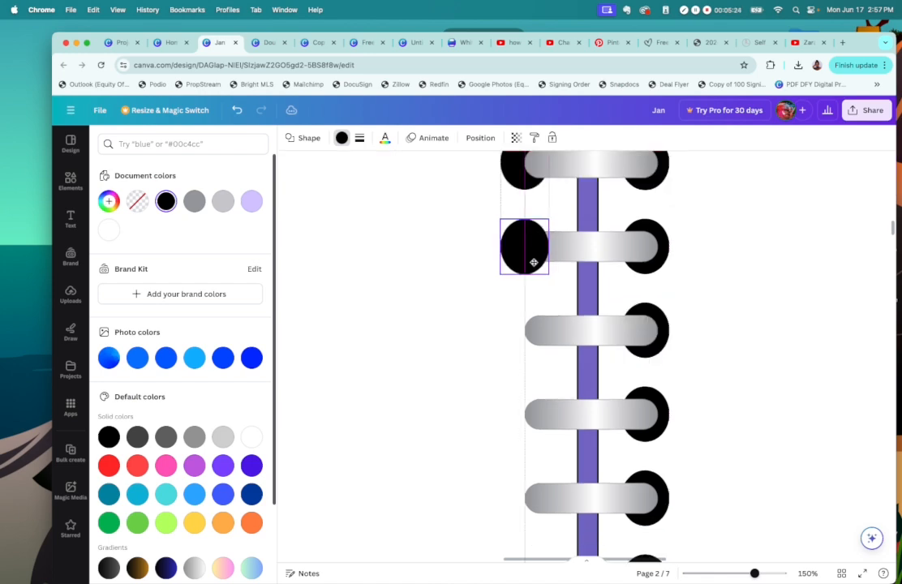
{"action": "left_click_drag", "start_coordinate": [534, 258], "coordinate": [535, 250]}
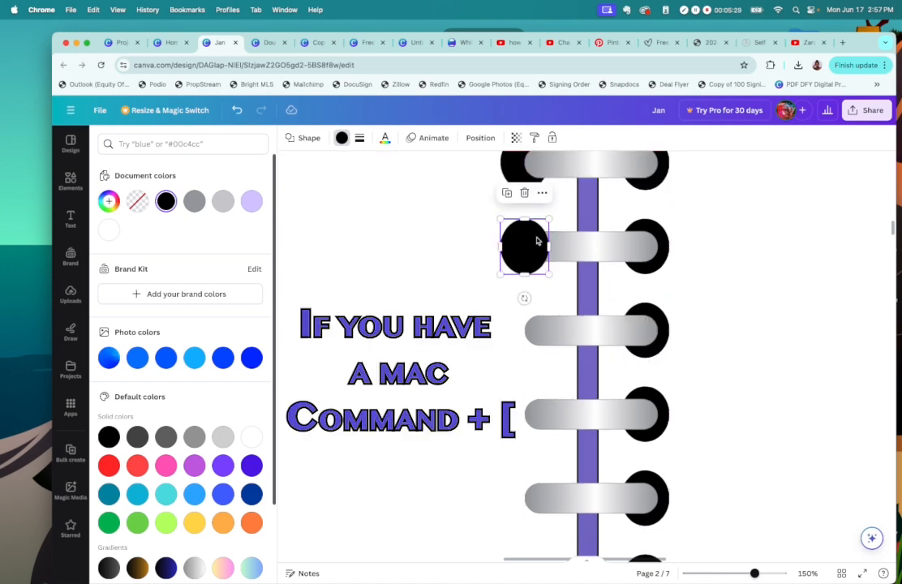
{"action": "key", "text": "super+bracketleft"}
Duplicate the two added holes onto the third and fourth rings and send the copies behind the rings.
{"action": "left_click", "coordinate": [510, 168]}
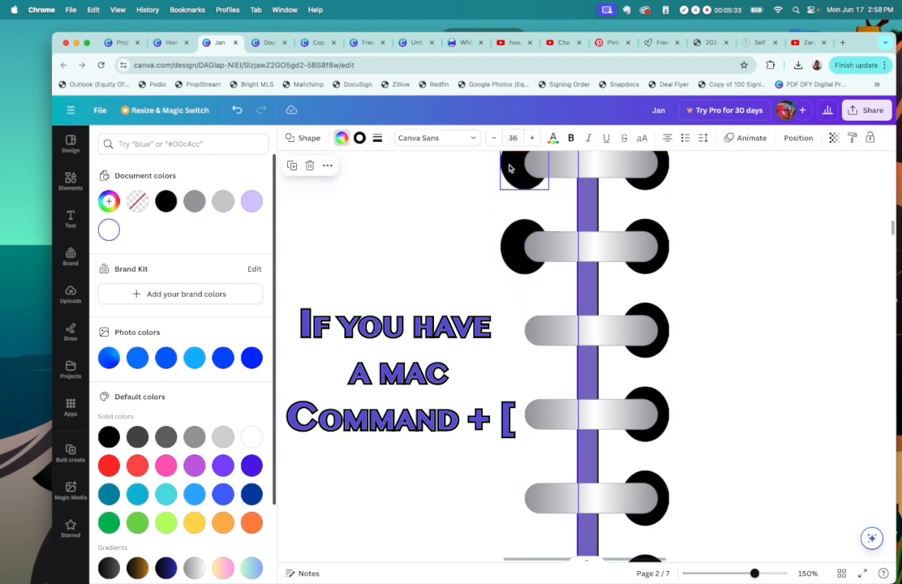
{"action": "left_click", "coordinate": [503, 252], "text": "shift"}
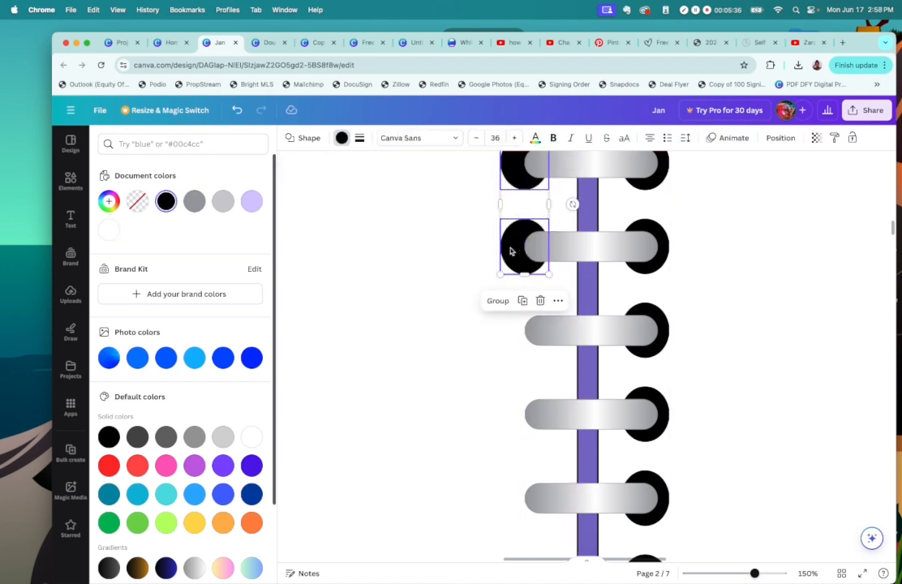
{"action": "left_click", "coordinate": [523, 301]}
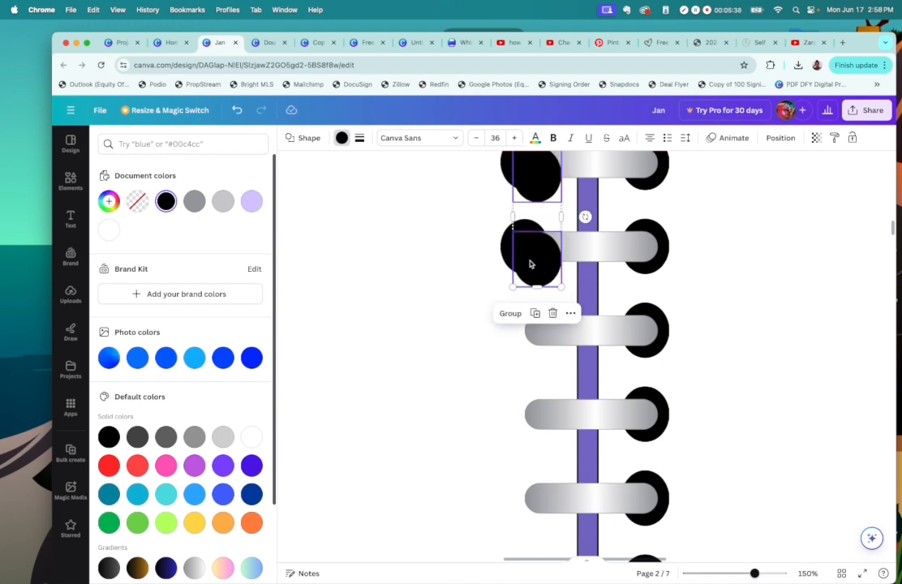
{"action": "left_click_drag", "start_coordinate": [529, 264], "coordinate": [517, 415]}
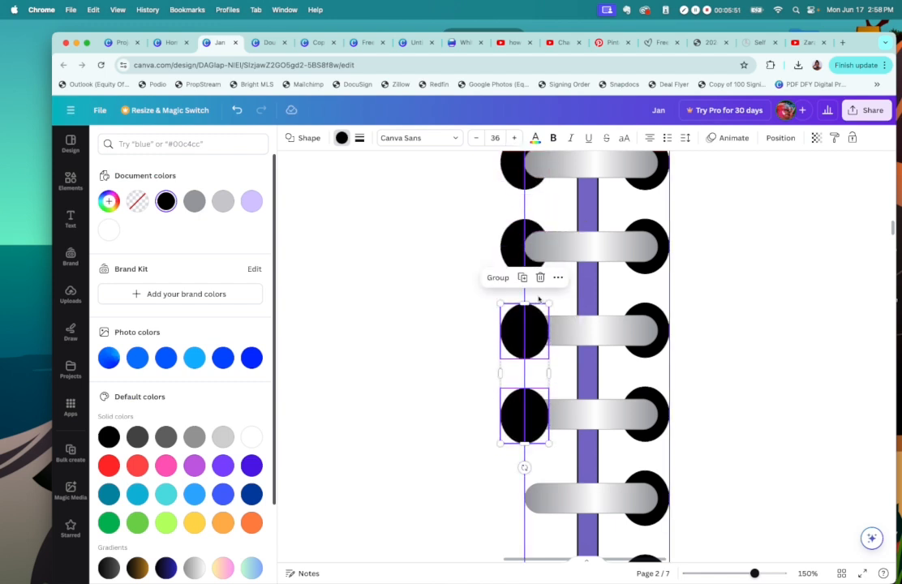
{"action": "key", "text": "super+["}
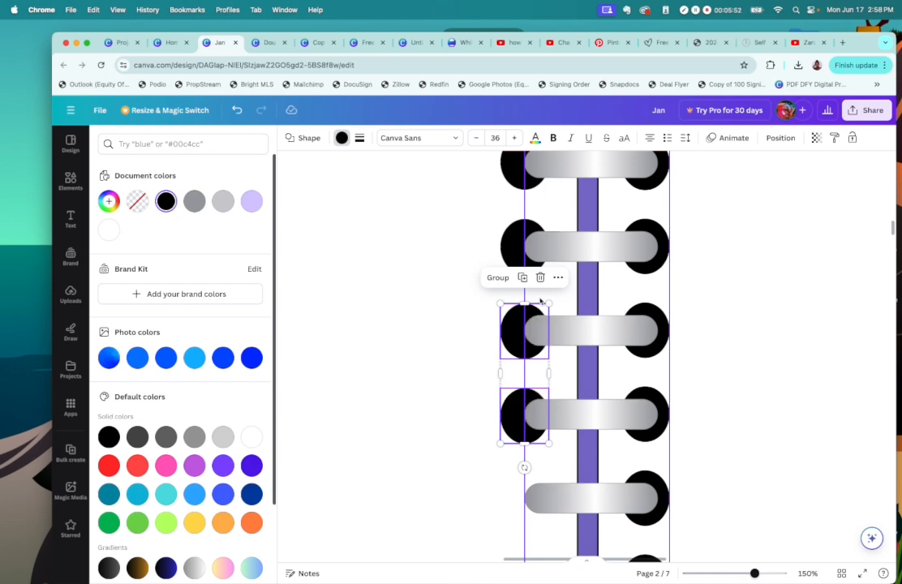
{"action": "left_click", "coordinate": [457, 262]}
Duplicate the four added holes together and line the copies up with the fifth to eighth rings.
{"action": "key", "text": "super+minus"}
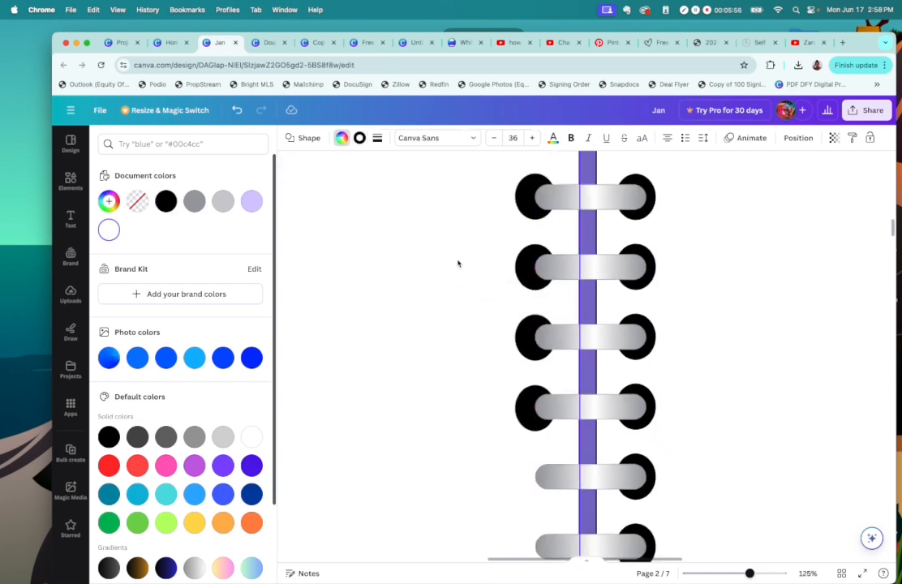
{"action": "left_click", "coordinate": [484, 187]}
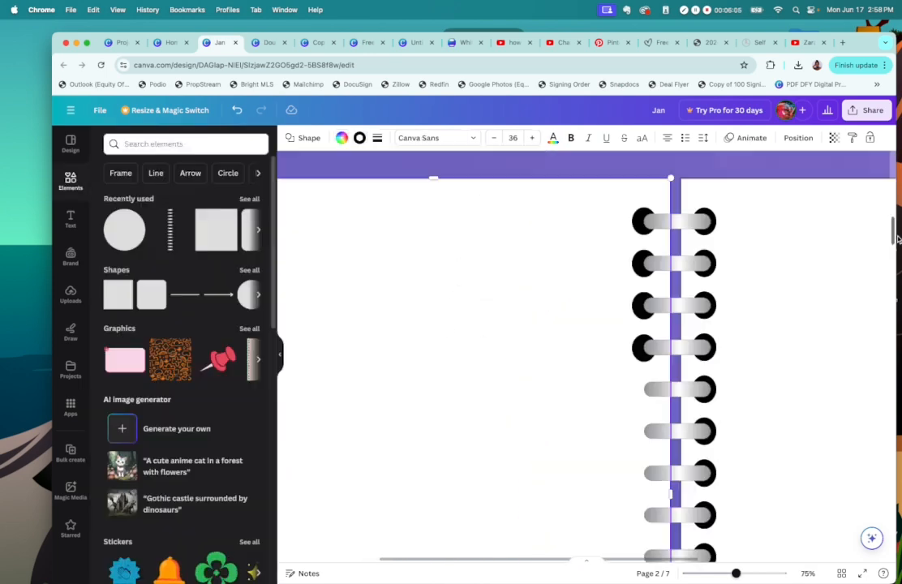
{"action": "left_click", "coordinate": [620, 239]}
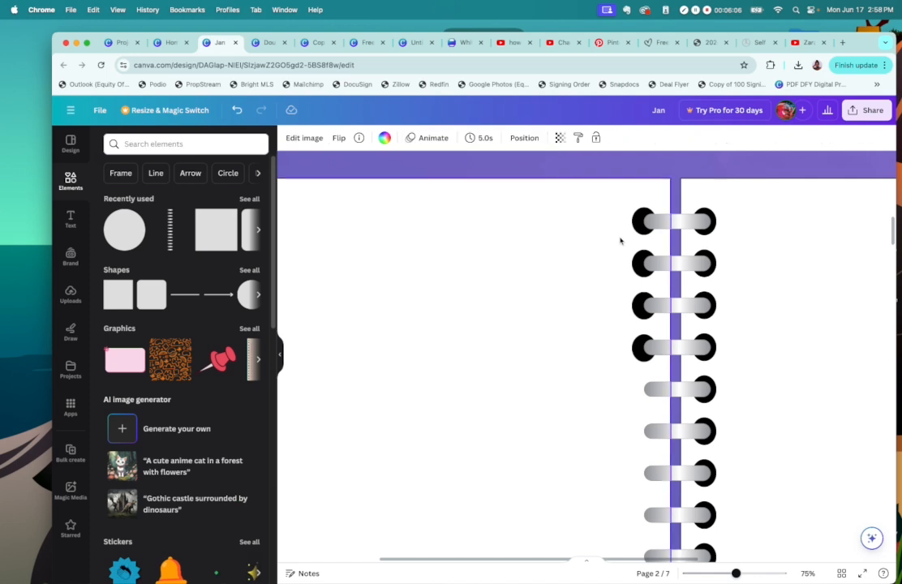
{"action": "left_click", "coordinate": [638, 220]}
{"action": "left_click", "coordinate": [642, 264], "text": "shift"}
{"action": "left_click", "coordinate": [643, 304], "text": "shift"}
{"action": "left_click", "coordinate": [643, 347], "text": "shift"}
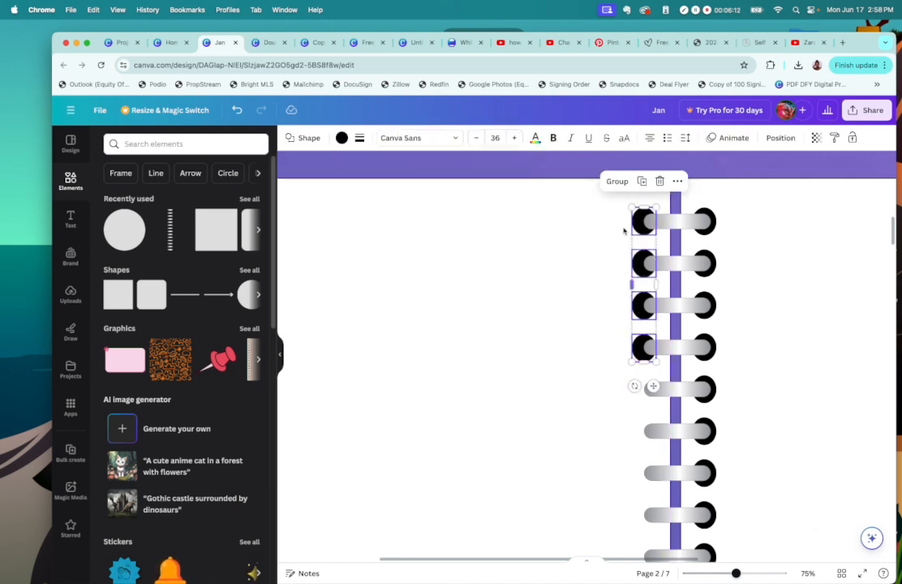
{"action": "left_click_drag", "start_coordinate": [660, 392], "coordinate": [653, 555]}
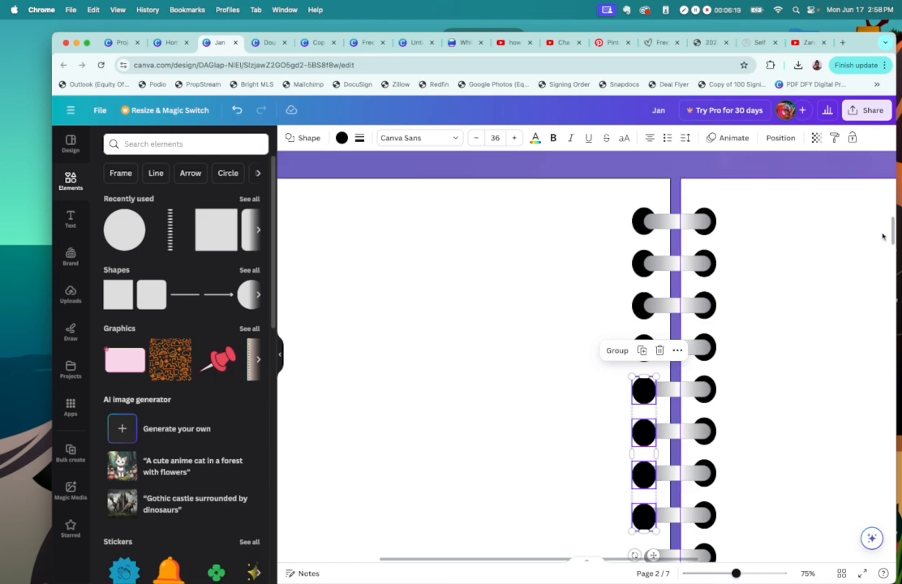
Duplicate six of the added holes and line the copies up with the last six rings on page 2.
{"action": "left_click_drag", "start_coordinate": [893, 236], "coordinate": [893, 253]}
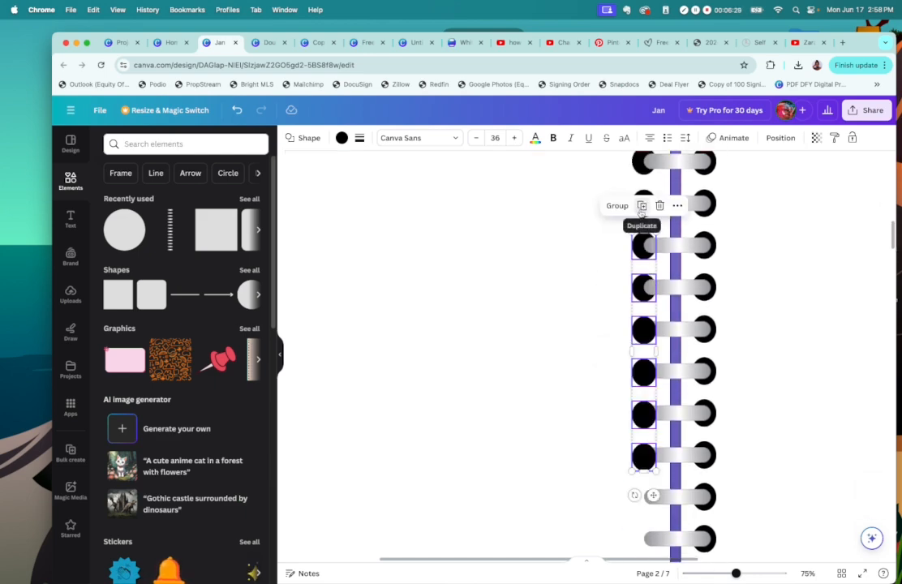
{"action": "left_click", "coordinate": [641, 207]}
{"action": "scroll", "coordinate": [889, 253], "scroll_direction": "down", "scroll_amount": 5}
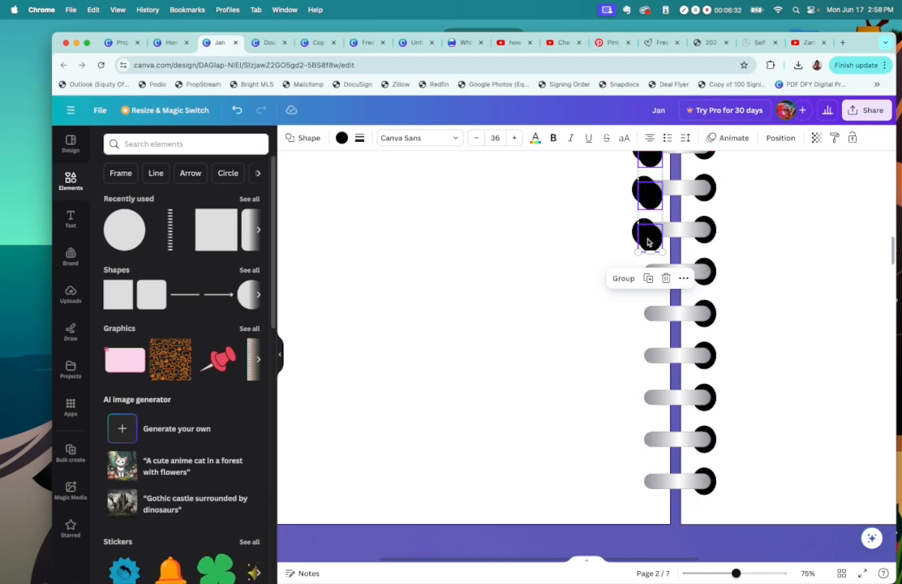
{"action": "left_click_drag", "start_coordinate": [644, 236], "coordinate": [639, 487]}
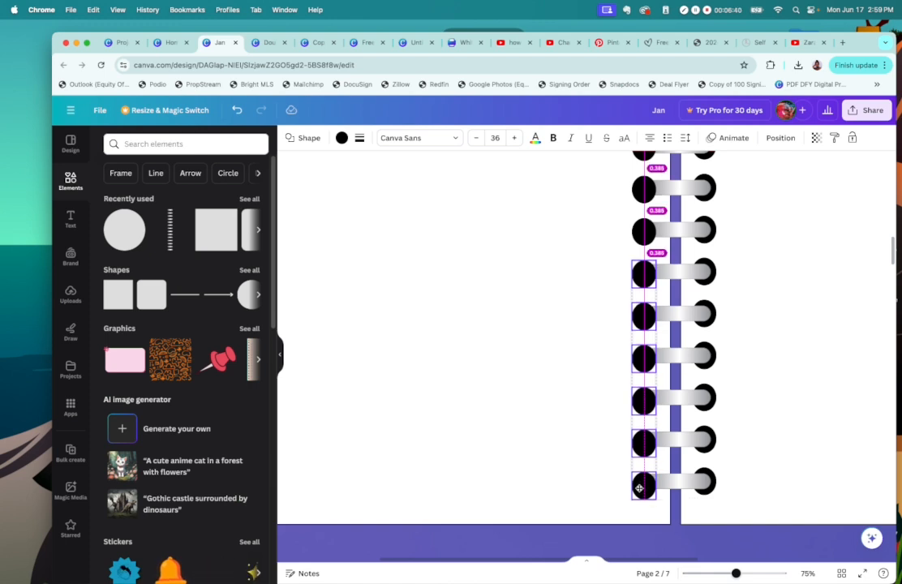
Select the holes on the last six rings and send them backward behind the binding.
{"action": "key", "text": "super+z"}
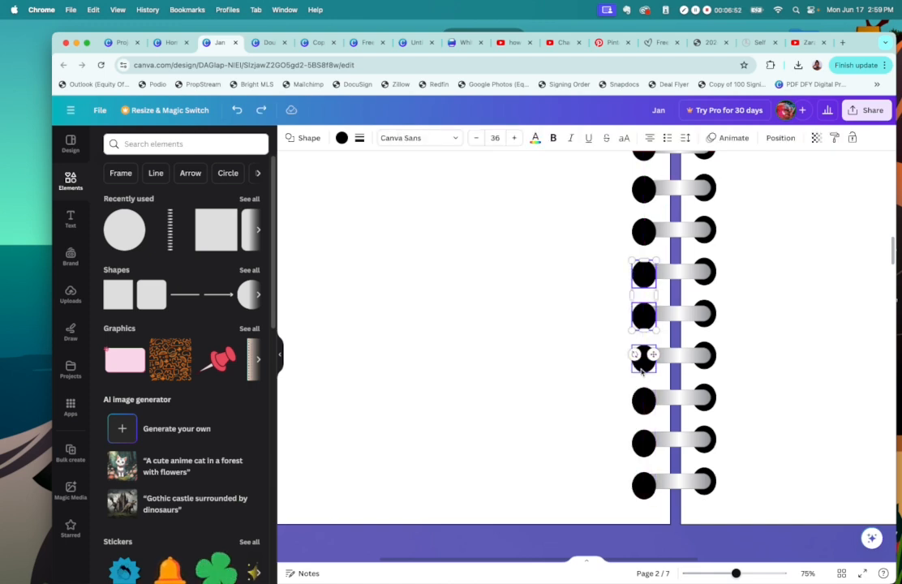
{"action": "left_click", "coordinate": [643, 361], "text": "shift"}
{"action": "left_click", "coordinate": [643, 401], "text": "shift"}
{"action": "left_click", "coordinate": [643, 450], "text": "shift"}
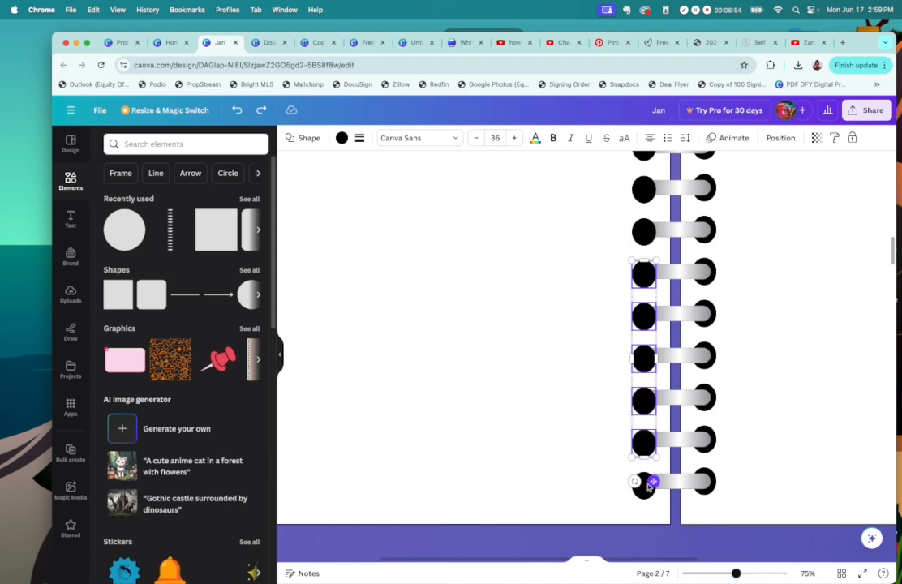
{"action": "left_click", "coordinate": [648, 483], "text": "shift"}
{"action": "key", "text": "super+bracketleft"}
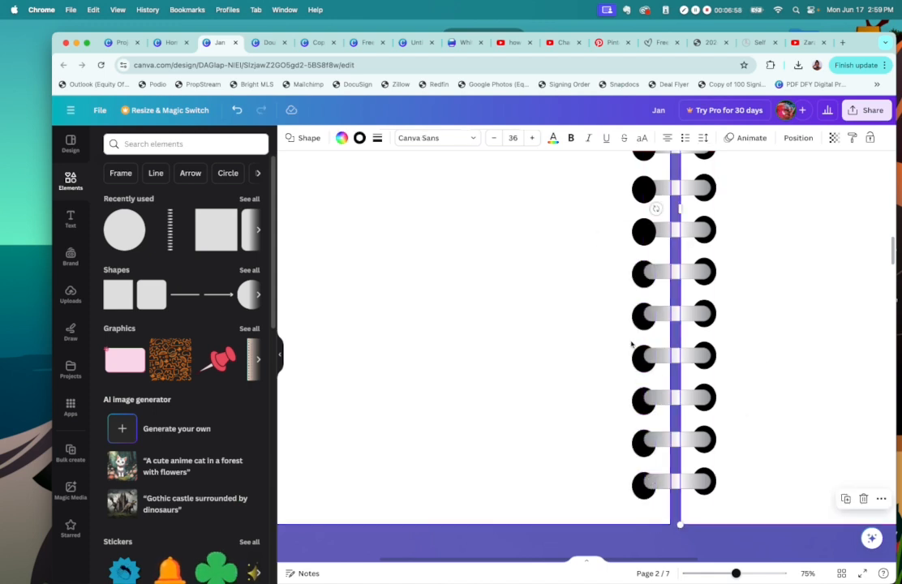
Select the black holes still covering the fifth to eighth rings and send them behind the binding.
{"action": "left_click", "coordinate": [643, 317]}
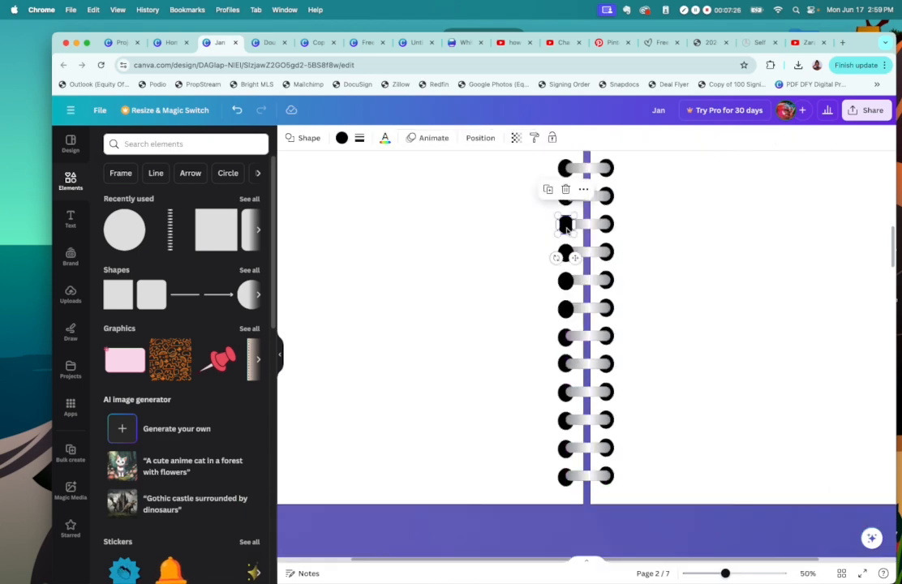
{"action": "left_click", "coordinate": [565, 254], "text": "shift"}
{"action": "left_click", "coordinate": [568, 281], "text": "shift"}
{"action": "left_click", "coordinate": [565, 309], "text": "shift"}
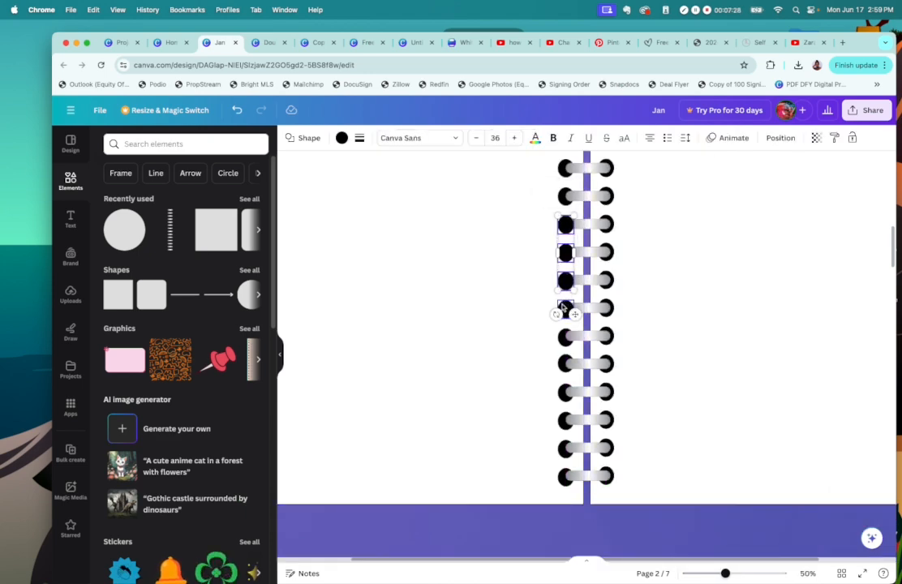
{"action": "left_click", "coordinate": [566, 336], "text": "shift"}
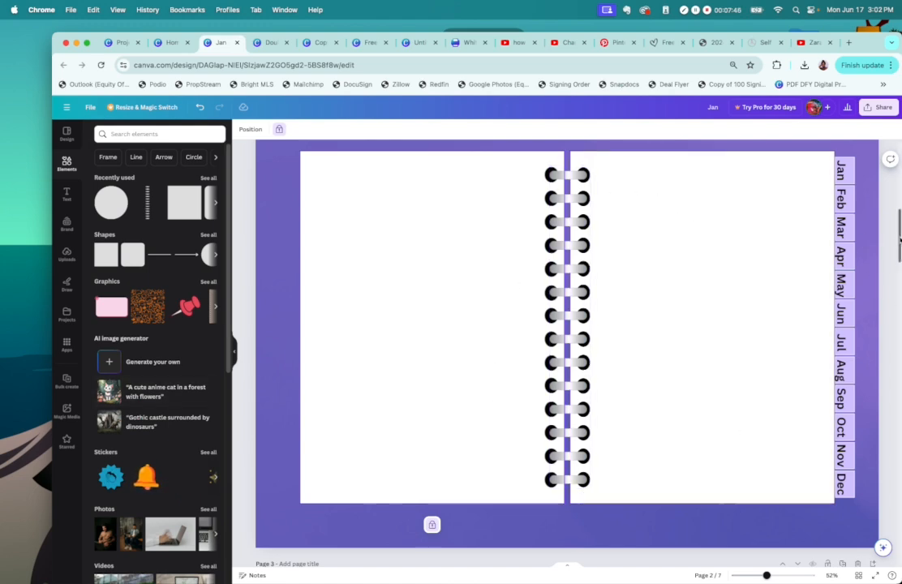
Duplicate the finished page 2 spread five times.
{"action": "scroll", "coordinate": [893, 235], "scroll_direction": "down", "scroll_amount": 3}
{"action": "scroll", "coordinate": [894, 236], "scroll_direction": "up", "scroll_amount": 5}
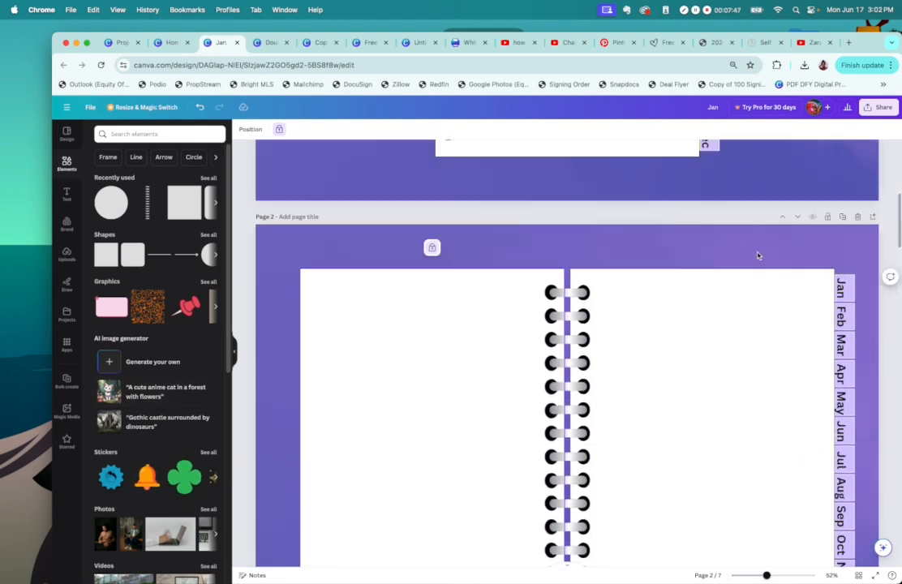
{"action": "left_click", "coordinate": [842, 217]}
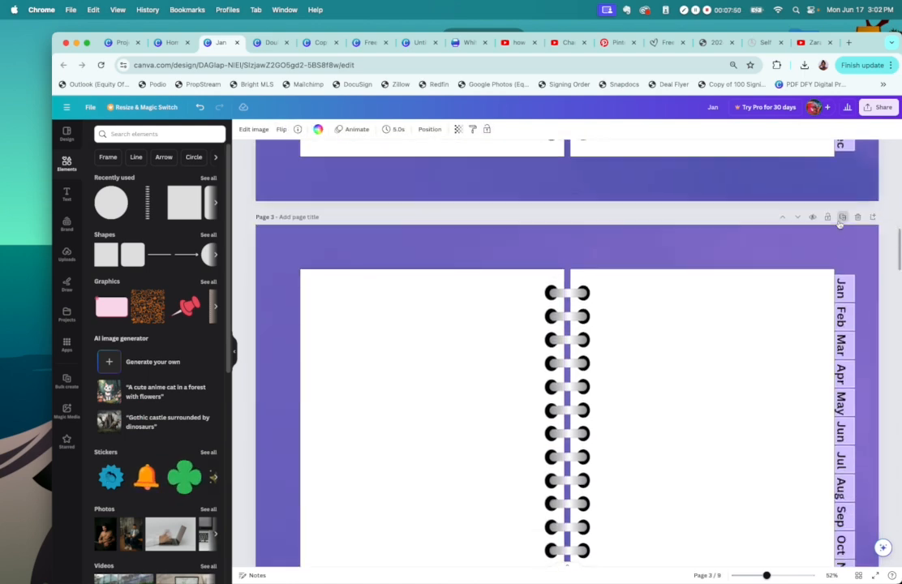
{"action": "left_click", "coordinate": [842, 217]}
{"action": "left_click", "coordinate": [842, 216]}
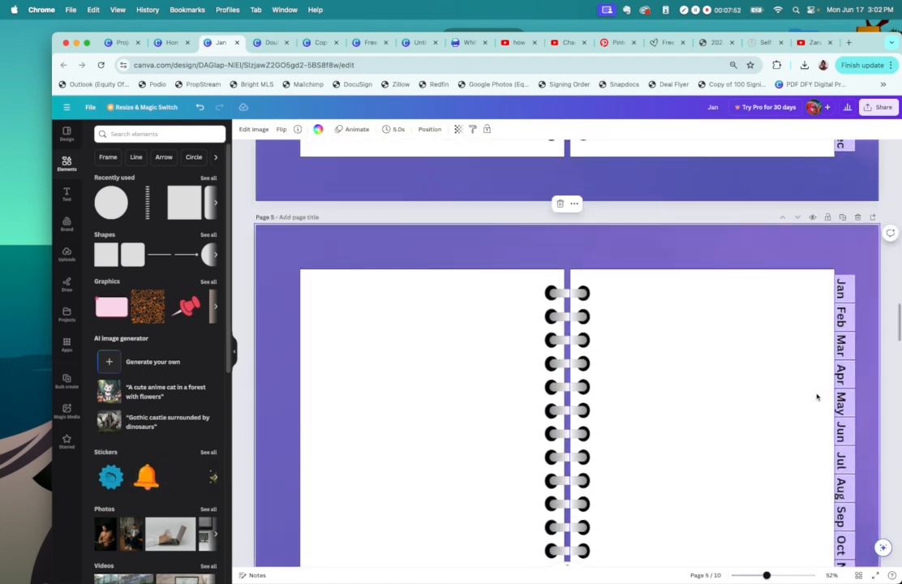
{"action": "left_click", "coordinate": [842, 216]}
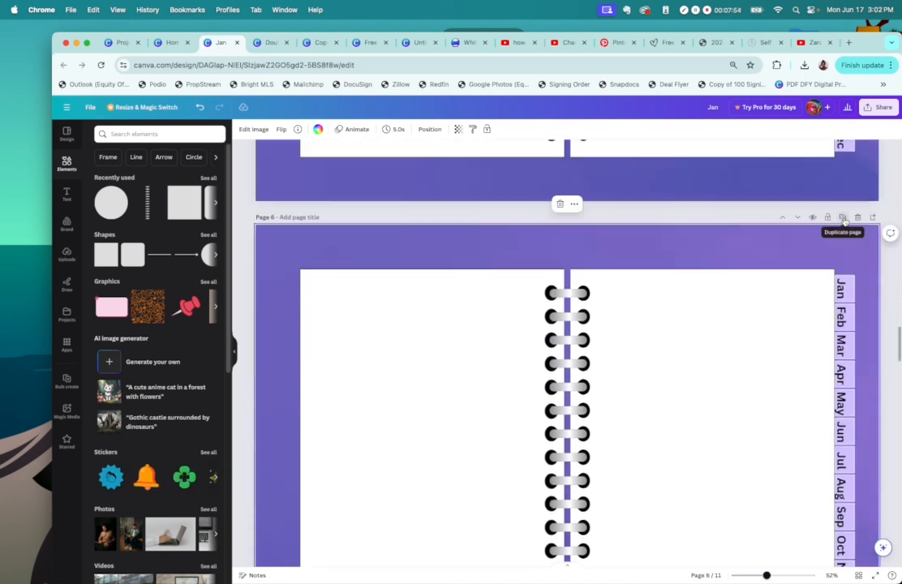
{"action": "left_click", "coordinate": [842, 216]}
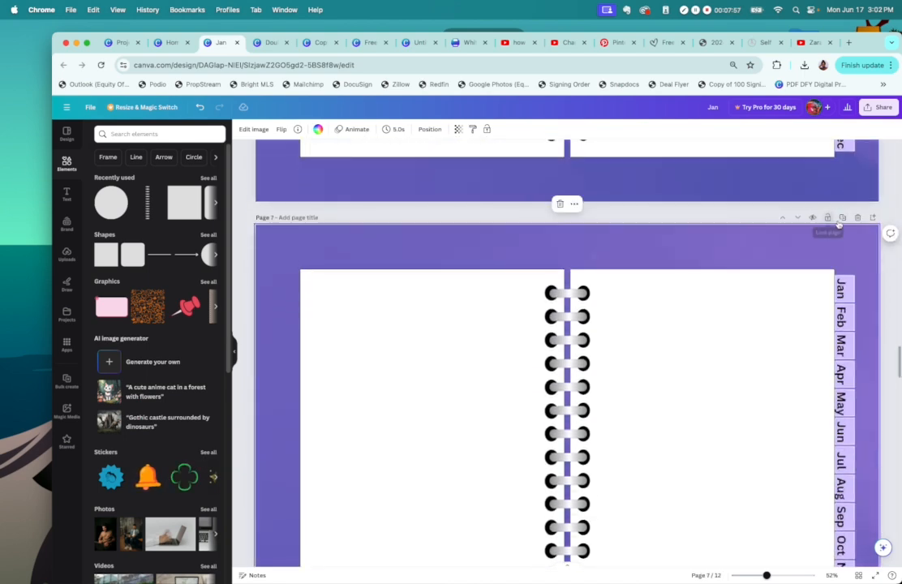
Duplicate the ring-bound two-sheet spreads on page 7 and page 2.
{"action": "left_click", "coordinate": [842, 216]}
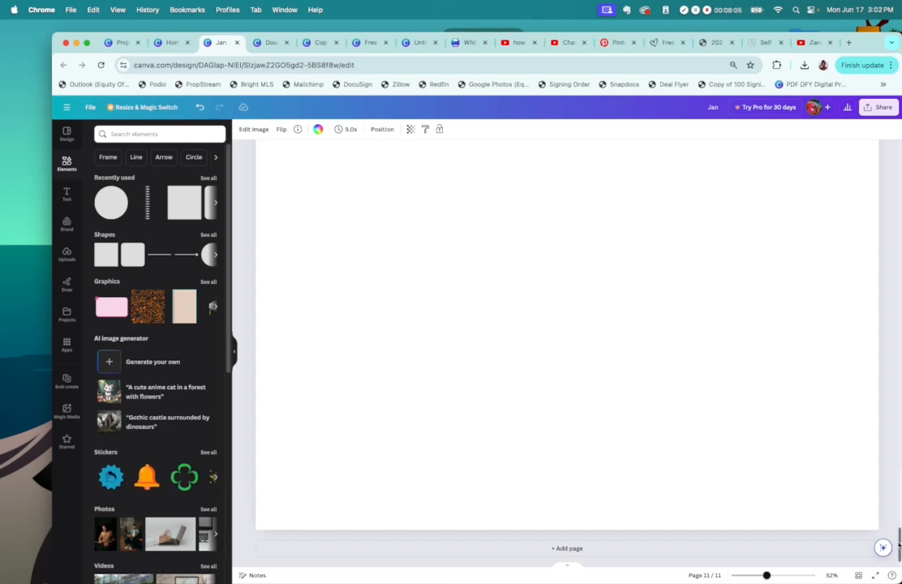
{"action": "left_click_drag", "start_coordinate": [898, 545], "coordinate": [884, 190]}
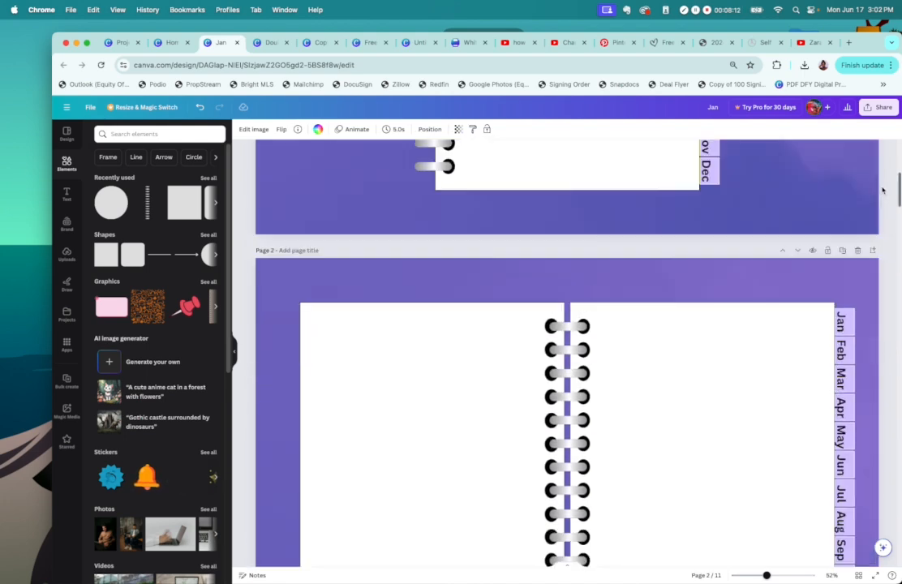
{"action": "left_click", "coordinate": [842, 250]}
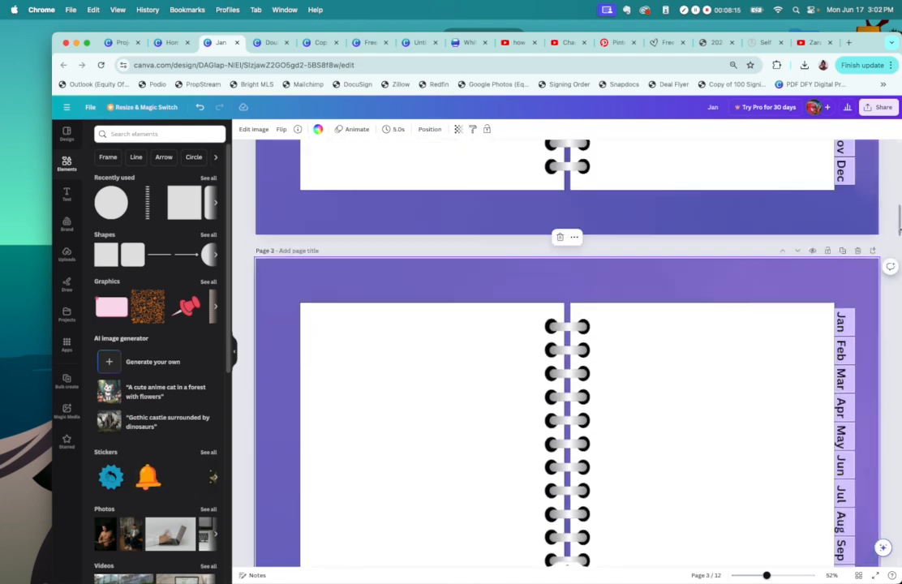
Duplicate the page 9 spread four times from the grid overview of all pages.
{"action": "left_click", "coordinate": [859, 576]}
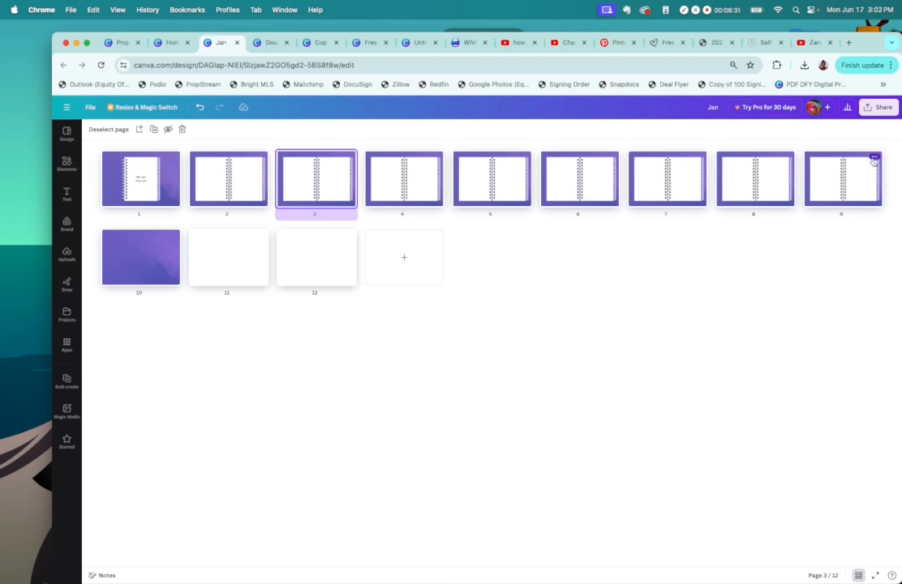
{"action": "left_click", "coordinate": [873, 159]}
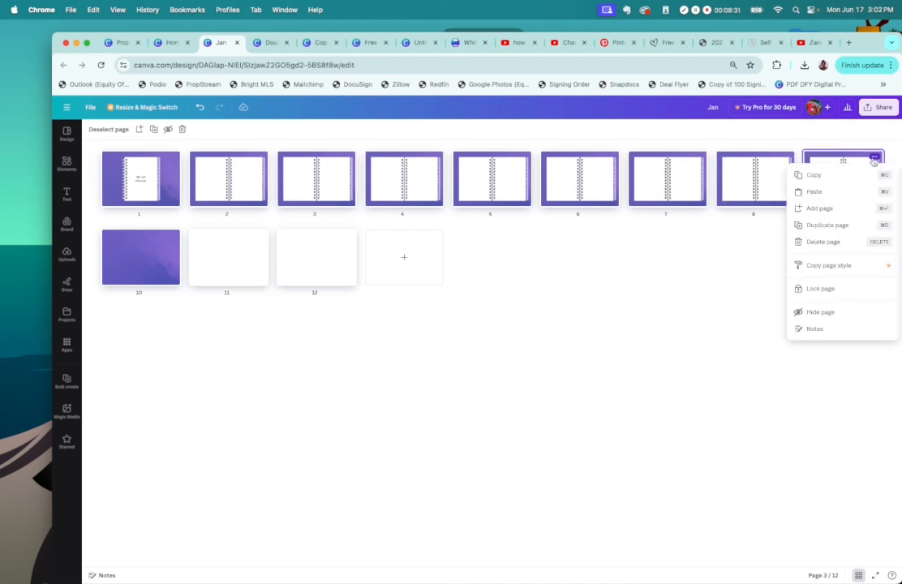
{"action": "left_click", "coordinate": [820, 168]}
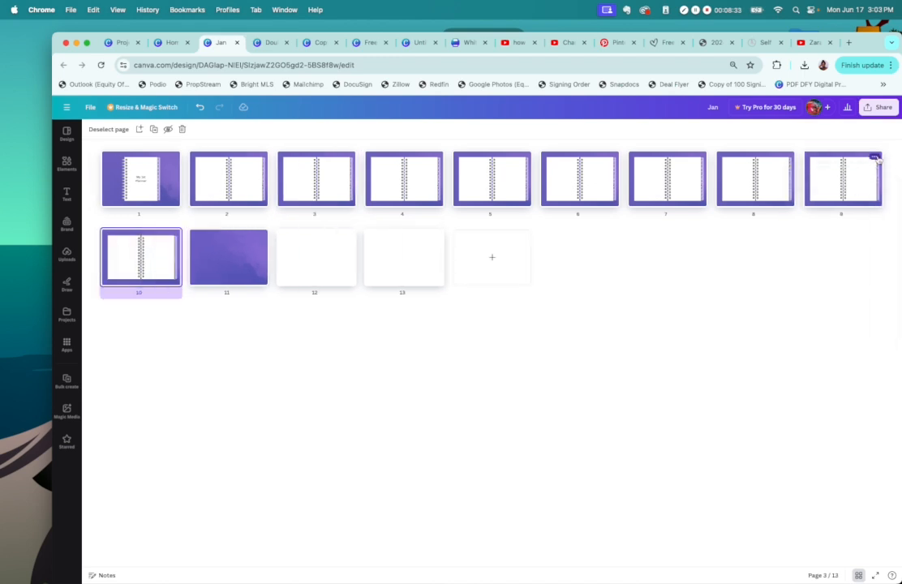
{"action": "left_click", "coordinate": [873, 159]}
{"action": "left_click", "coordinate": [848, 225]}
{"action": "left_click", "coordinate": [874, 158]}
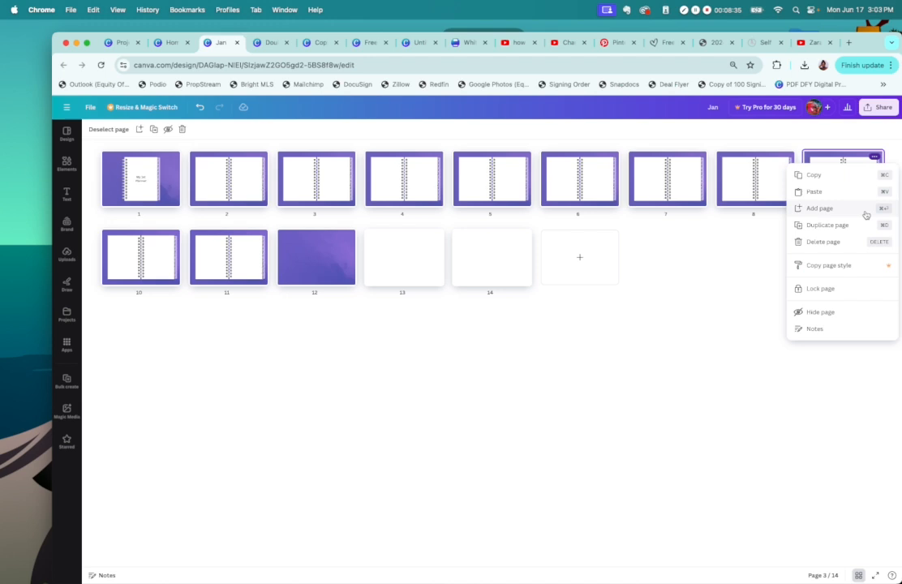
{"action": "left_click", "coordinate": [852, 225]}
{"action": "left_click", "coordinate": [874, 160]}
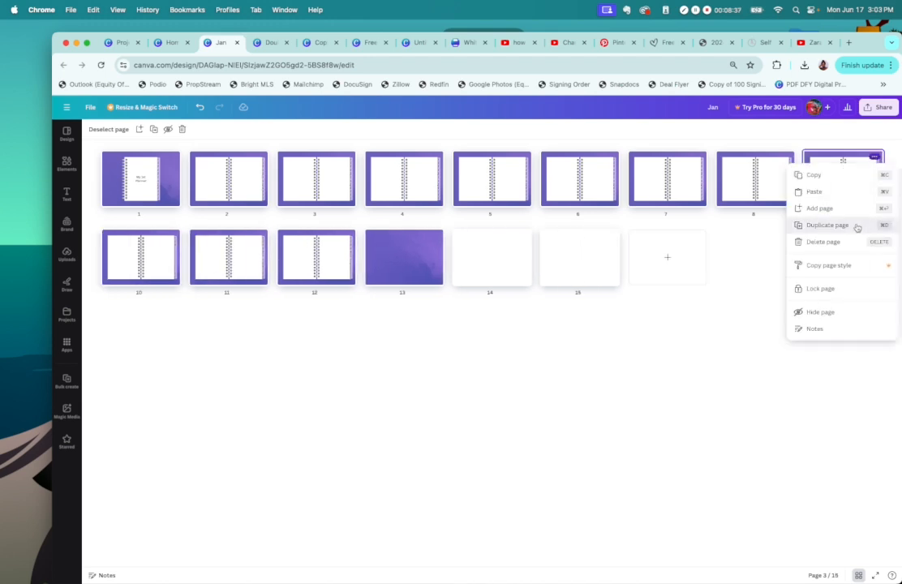
{"action": "left_click", "coordinate": [852, 225]}
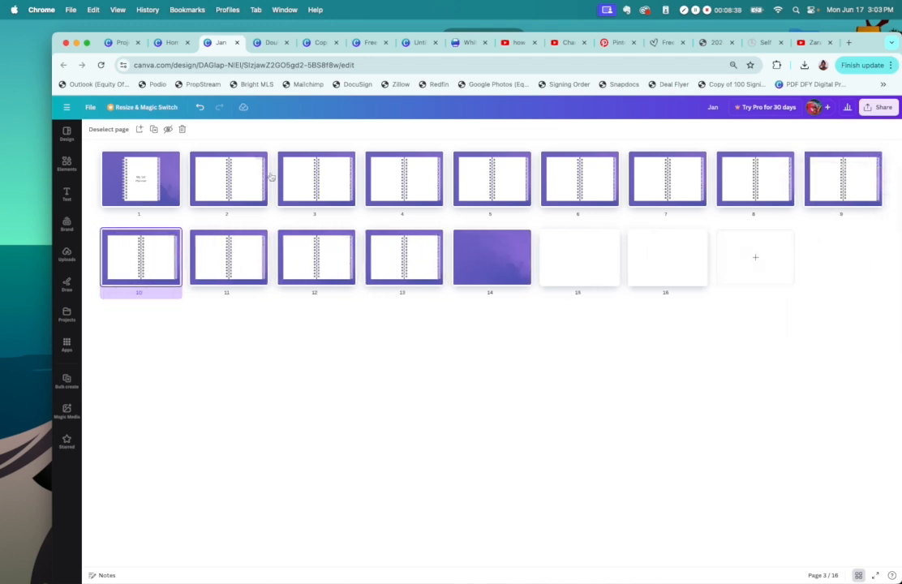
From page 2, search the design templates for "undated monthly calander" and add the Undated Monthly Planner template as a new page.
{"action": "double_click", "coordinate": [235, 185]}
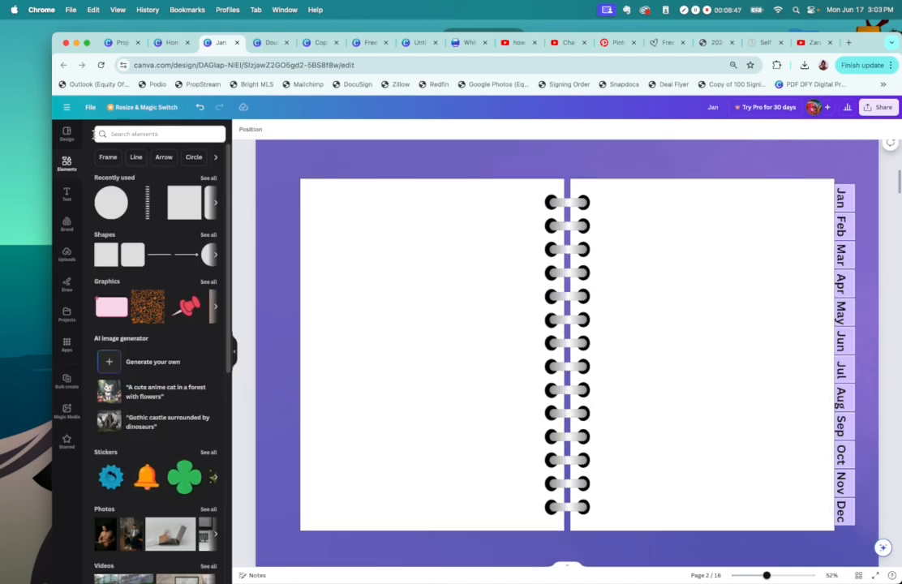
{"action": "left_click", "coordinate": [66, 133]}
{"action": "left_click", "coordinate": [128, 140]}
{"action": "type", "text": "undated monthl"}
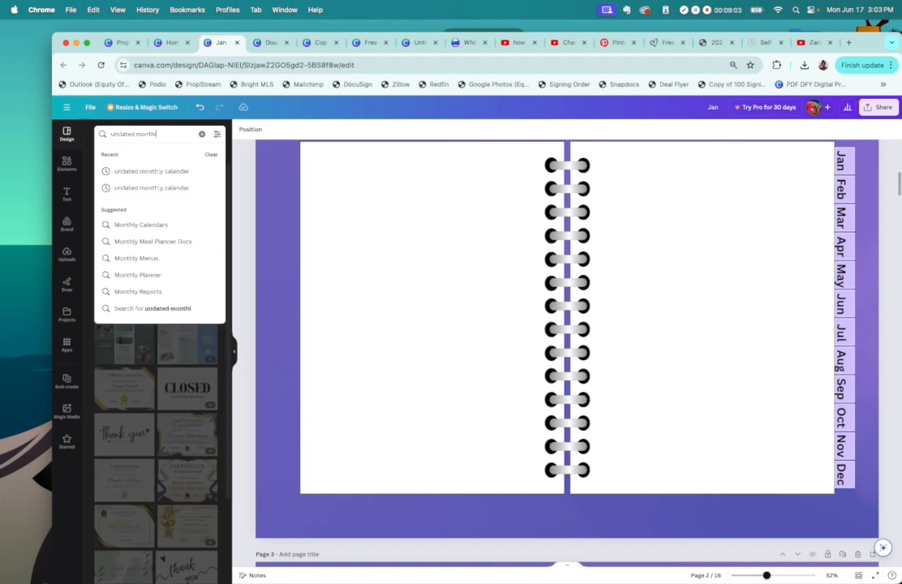
{"action": "type", "text": "y cal"}
{"action": "left_click", "coordinate": [134, 186]}
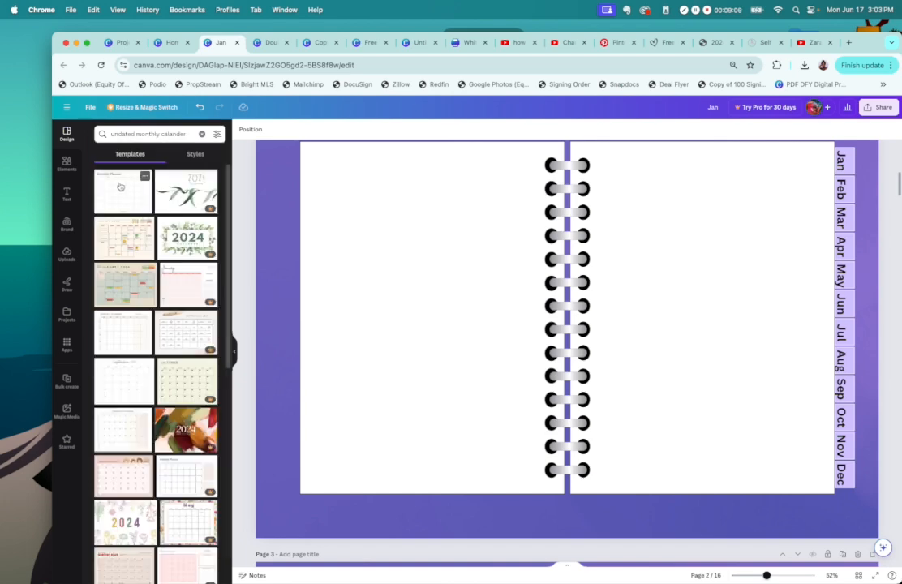
{"action": "left_click", "coordinate": [121, 185]}
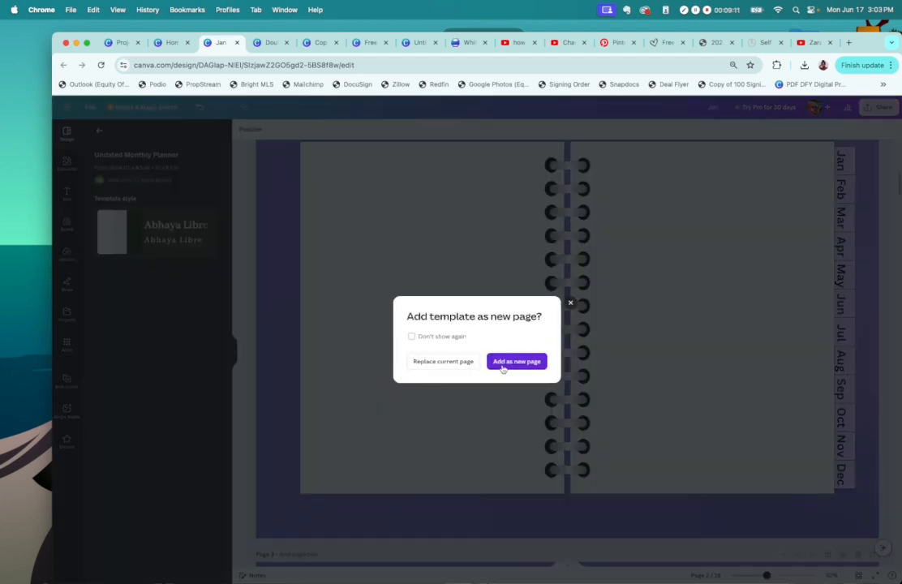
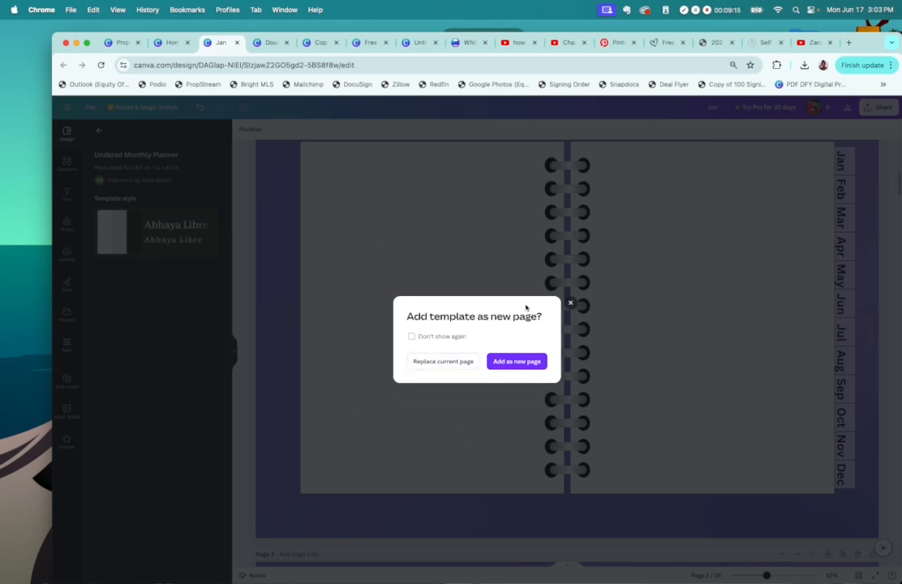
{"action": "left_click", "coordinate": [517, 366]}
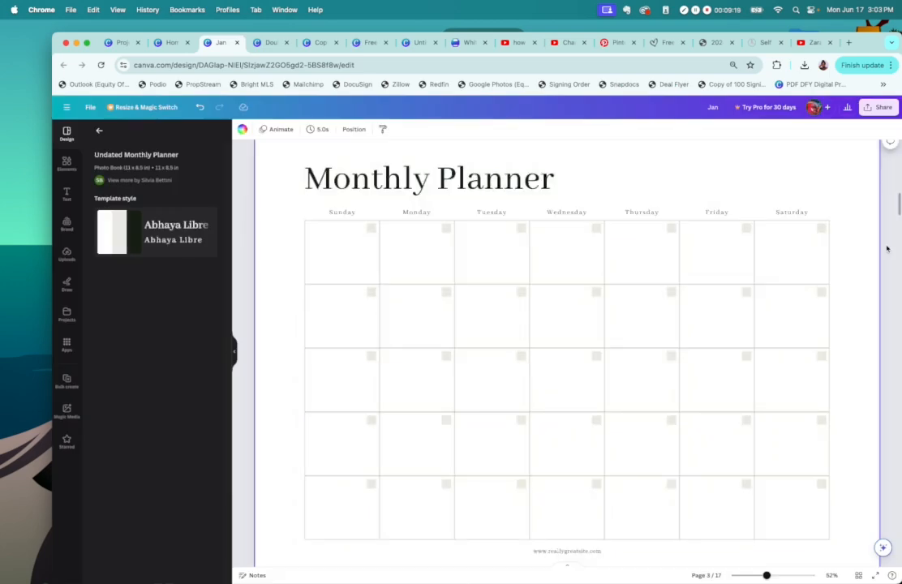
Cut the Monthly Planner title and entire calendar grid from page 3 and paste them onto page 2.
{"action": "mouse_move", "coordinate": [898, 208]}
{"action": "left_mouse_down"}
{"action": "mouse_move", "coordinate": [900, 217]}
{"action": "mouse_move", "coordinate": [896, 162]}
{"action": "mouse_move", "coordinate": [900, 303]}
{"action": "mouse_move", "coordinate": [890, 178]}
{"action": "mouse_move", "coordinate": [886, 212]}
{"action": "left_mouse_up"}
{"action": "key", "text": "super+minus"}
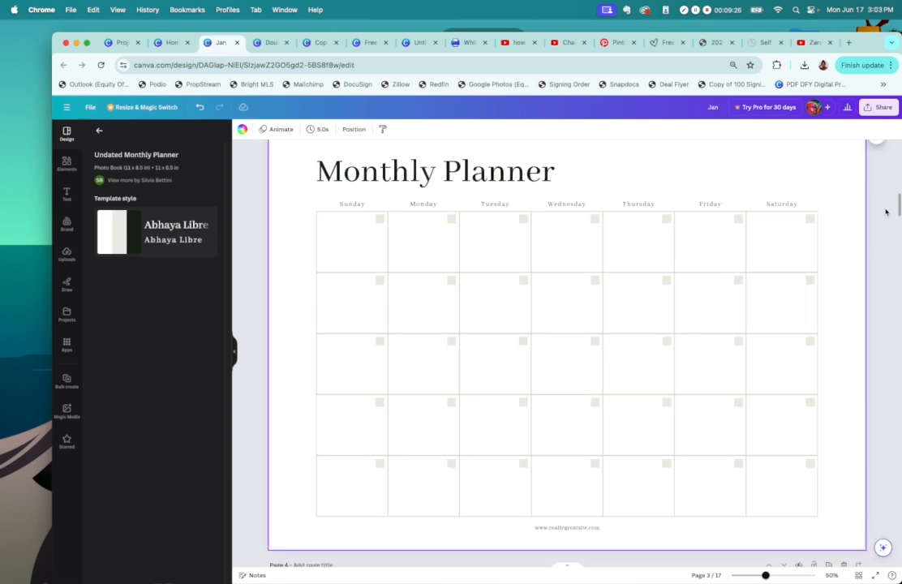
{"action": "left_click_drag", "start_coordinate": [297, 166], "coordinate": [856, 524]}
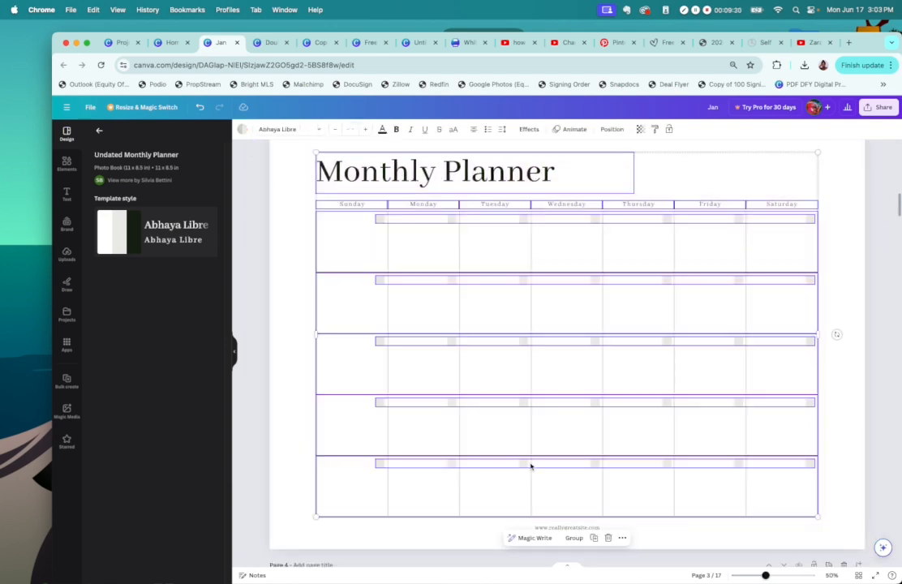
{"action": "key", "text": "Delete"}
{"action": "left_click_drag", "start_coordinate": [898, 201], "coordinate": [898, 187]}
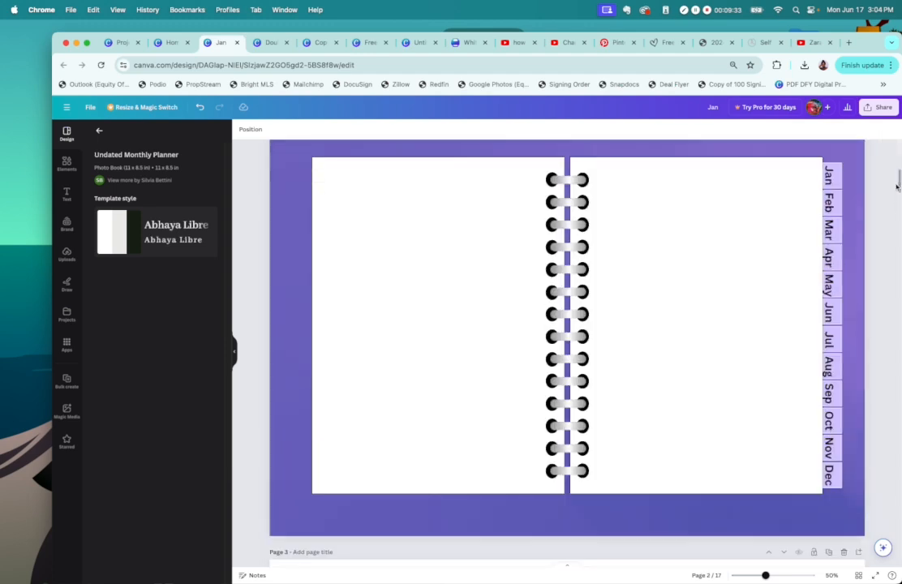
{"action": "left_click", "coordinate": [430, 298]}
{"action": "key", "text": "super+v"}
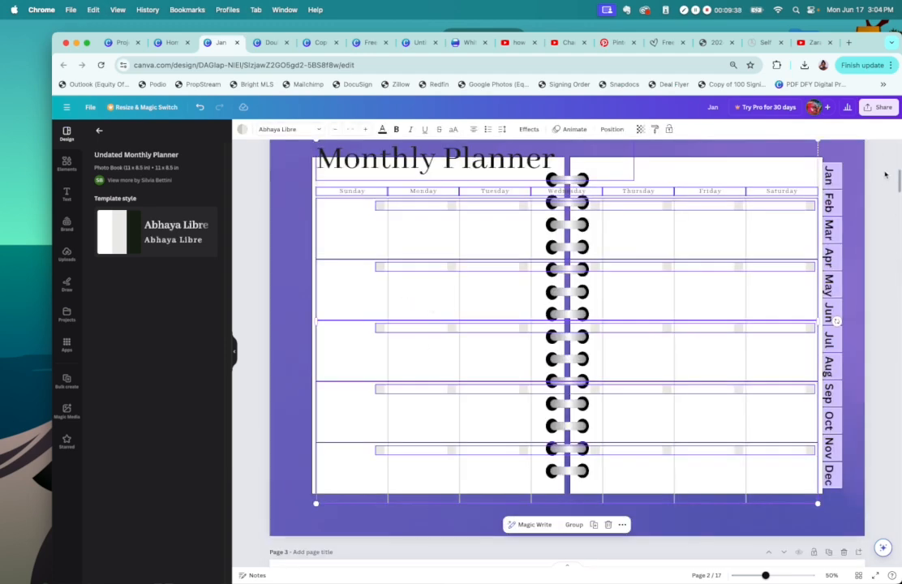
Shrink the pasted monthly calendar to fit the upper half of page 2's left sheet, clear of the rings.
{"action": "left_click_drag", "start_coordinate": [900, 180], "coordinate": [899, 176]}
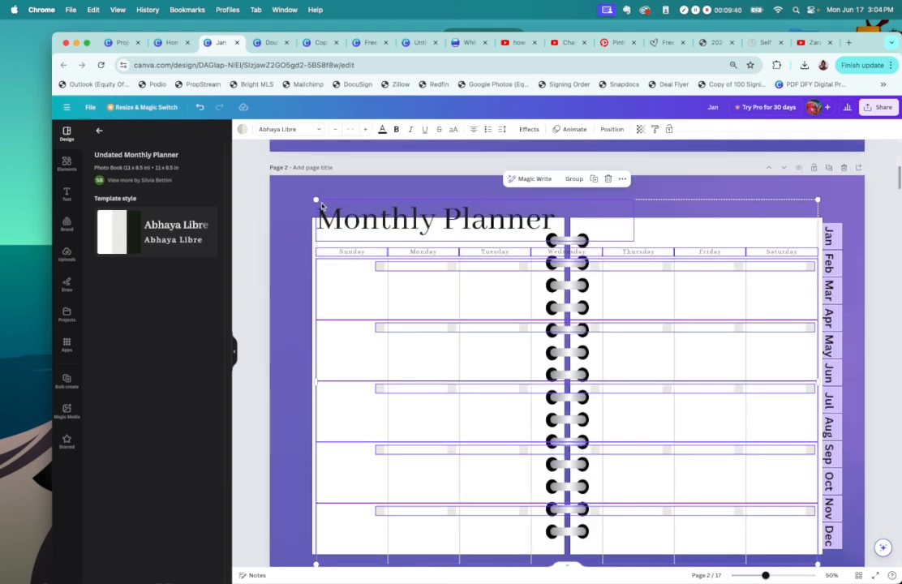
{"action": "left_click_drag", "start_coordinate": [318, 200], "coordinate": [589, 398]}
{"action": "left_click_drag", "start_coordinate": [733, 509], "coordinate": [459, 335]}
{"action": "left_click_drag", "start_coordinate": [545, 390], "coordinate": [534, 387]}
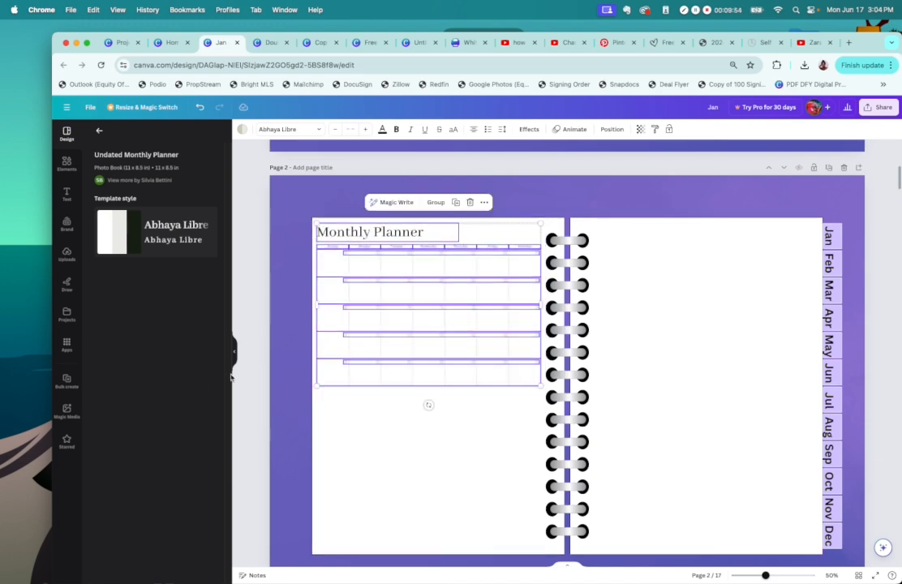
{"action": "left_click", "coordinate": [363, 402]}
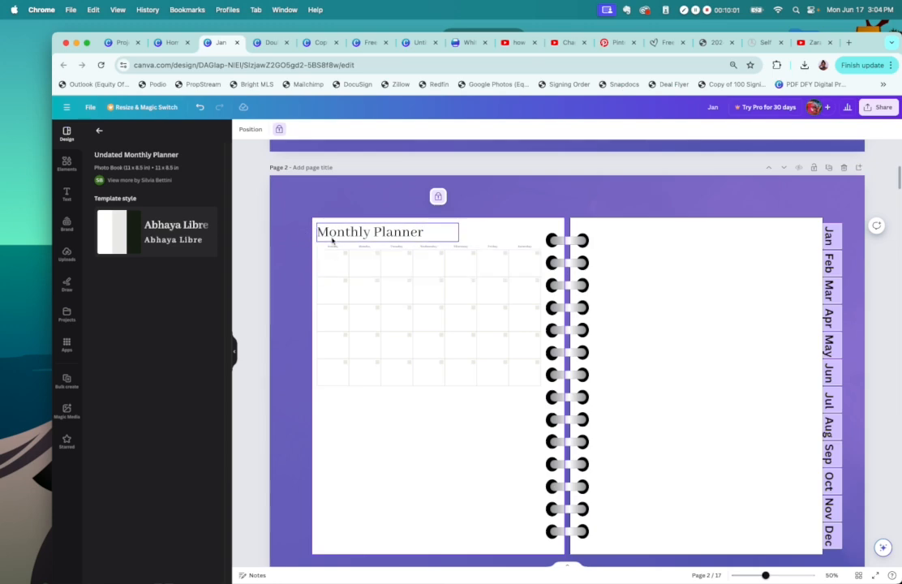
Recolor the calendar's small date squares to the light purple document color, applying the change to all matching elements.
{"action": "left_click", "coordinate": [344, 363]}
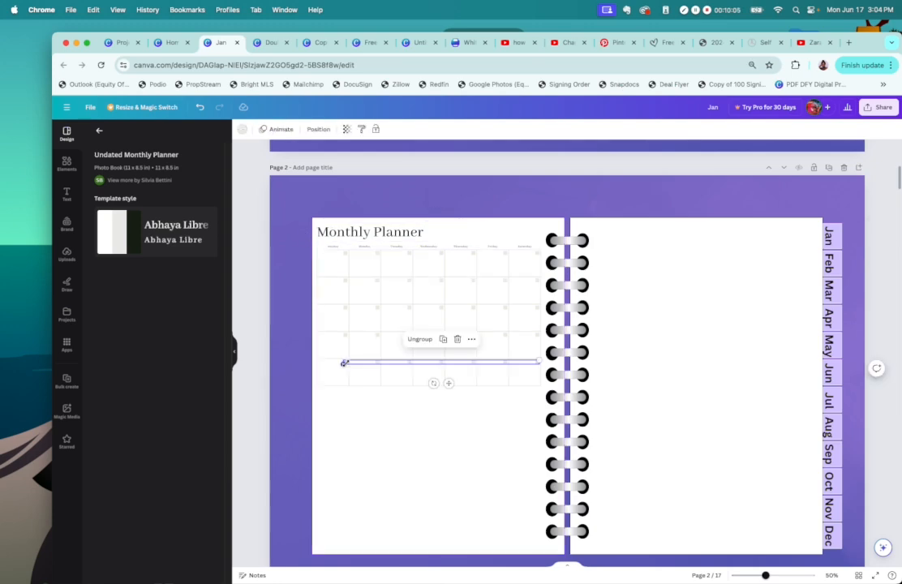
{"action": "left_click", "coordinate": [242, 129]}
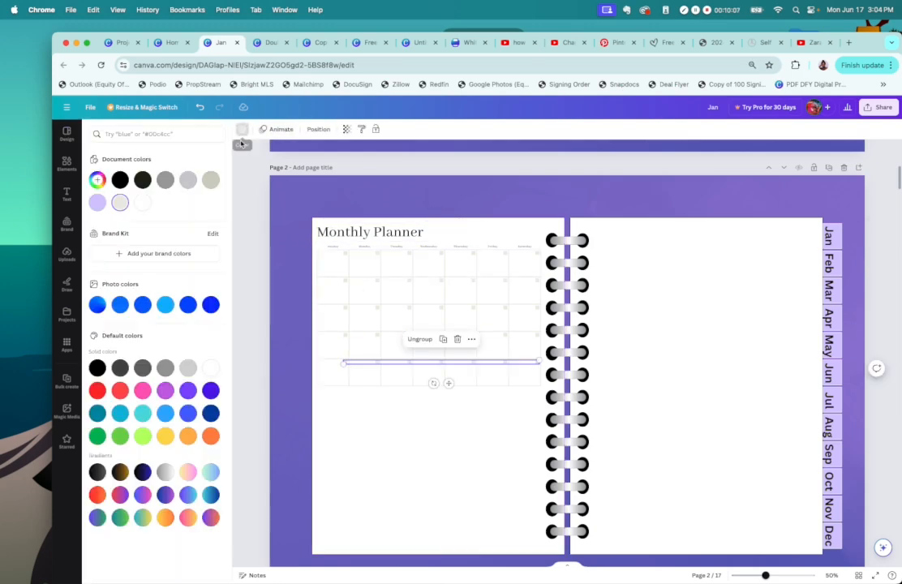
{"action": "left_click", "coordinate": [97, 200]}
{"action": "left_click", "coordinate": [138, 573]}
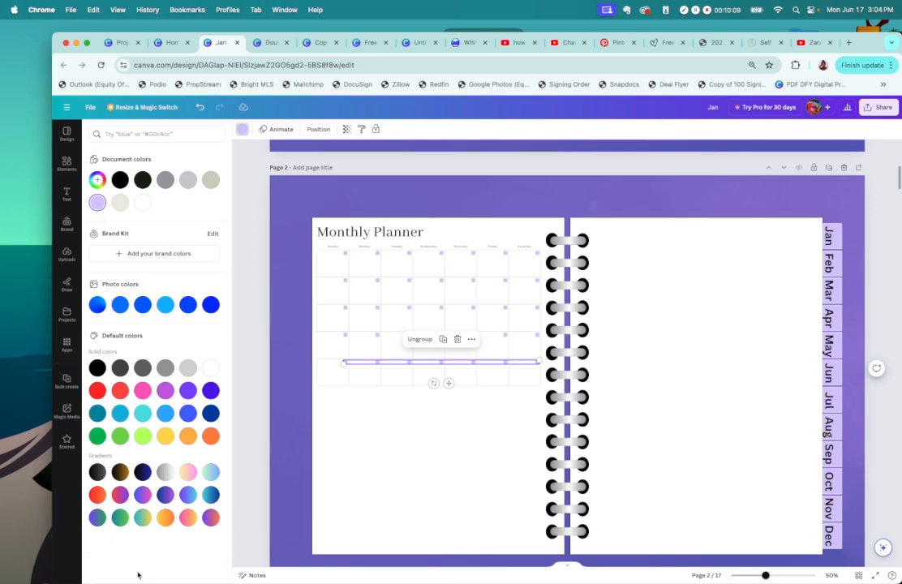
{"action": "left_click", "coordinate": [291, 446]}
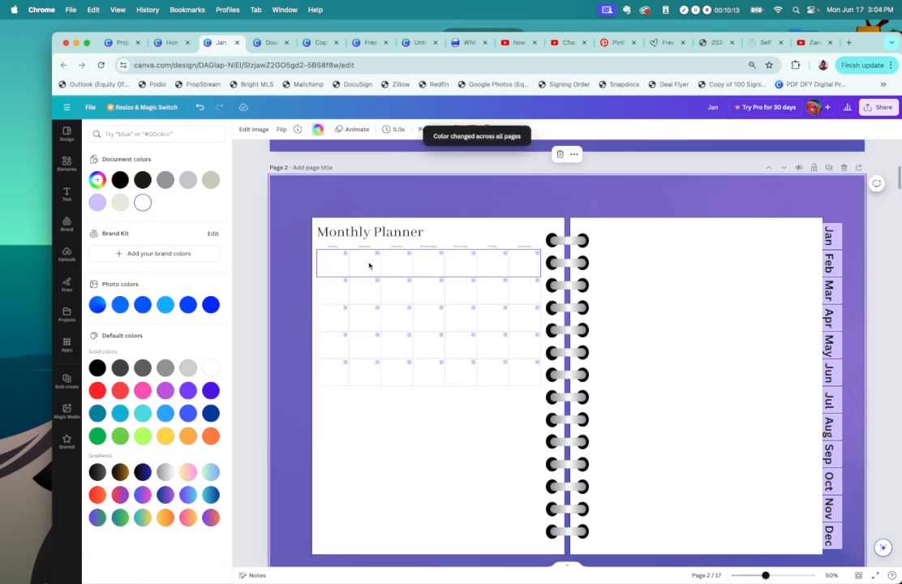
Replace the Monthly Planner title on page 2 with Jan and paste a copy of the whole calendar onto page 4.
{"action": "double_click", "coordinate": [361, 232]}
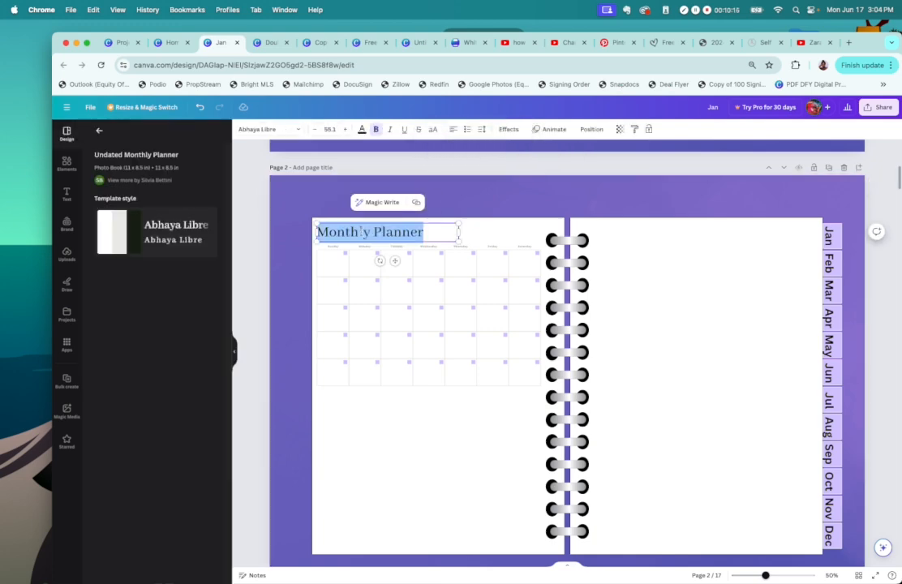
{"action": "key", "text": "BackSpace"}
{"action": "left_click_drag", "start_coordinate": [274, 192], "coordinate": [529, 399]}
{"action": "key", "text": "super+c"}
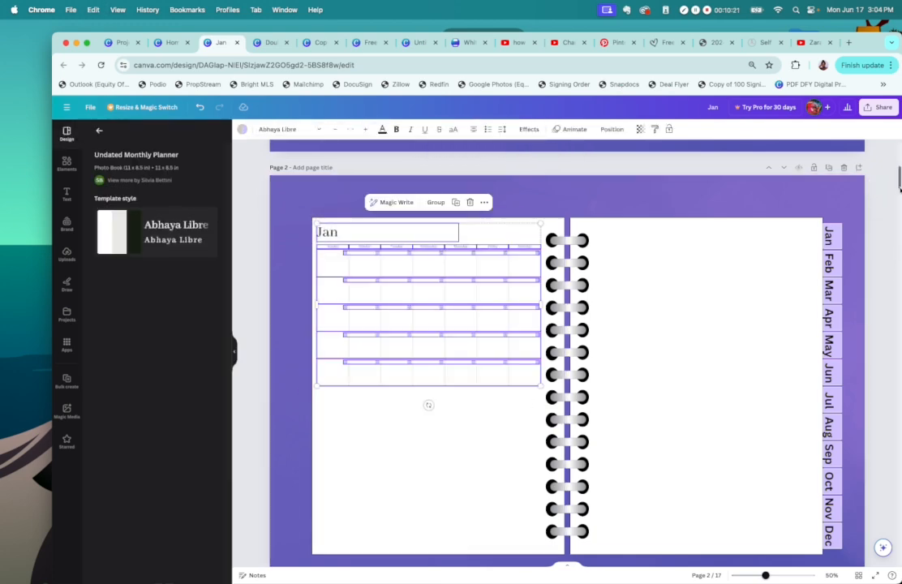
{"action": "scroll", "coordinate": [447, 252], "scroll_direction": "down", "scroll_amount": 10}
{"action": "key", "text": "super+v"}
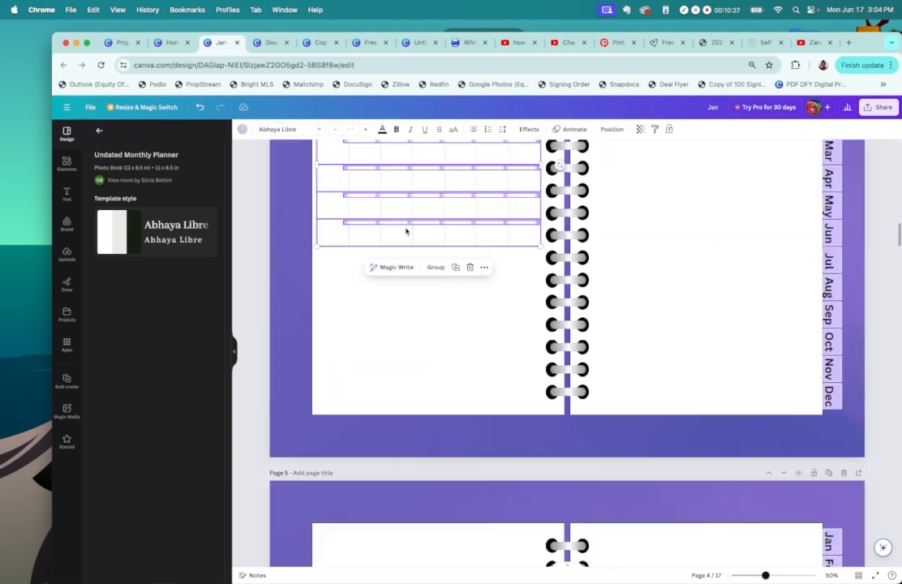
Change the title of the calendar copy on page 4 to Feb.
{"action": "left_click_drag", "start_coordinate": [899, 233], "coordinate": [896, 219]}
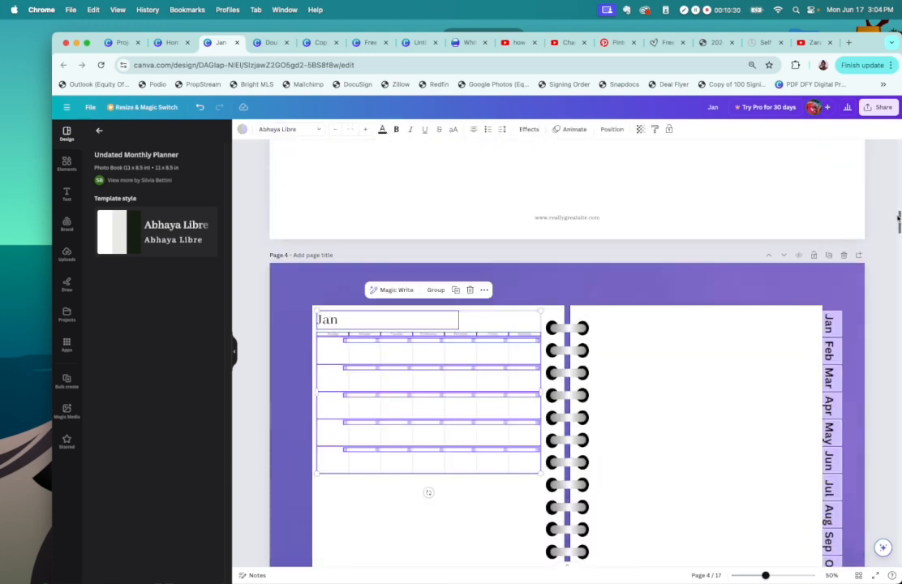
{"action": "left_click", "coordinate": [256, 468]}
{"action": "left_click", "coordinate": [331, 300]}
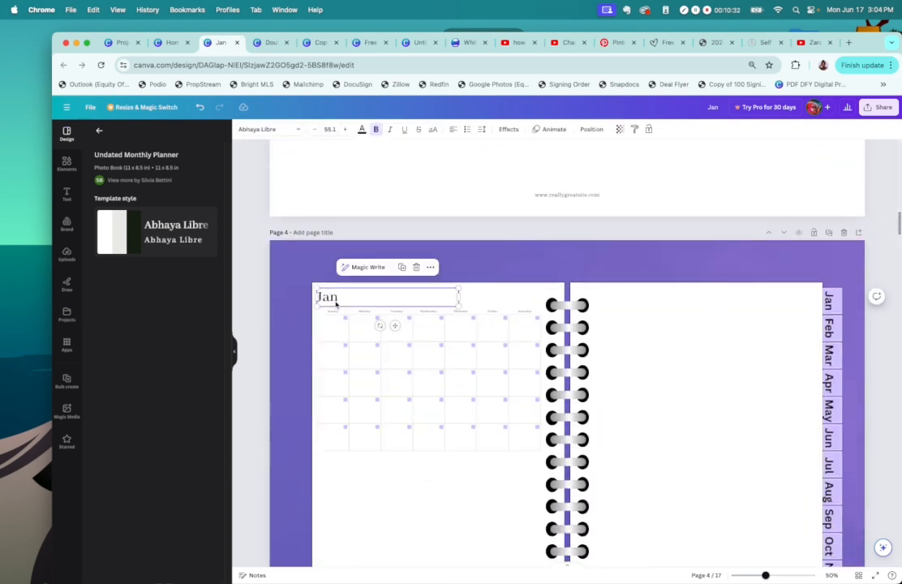
{"action": "double_click", "coordinate": [328, 298]}
{"action": "type", "text": "feb"}
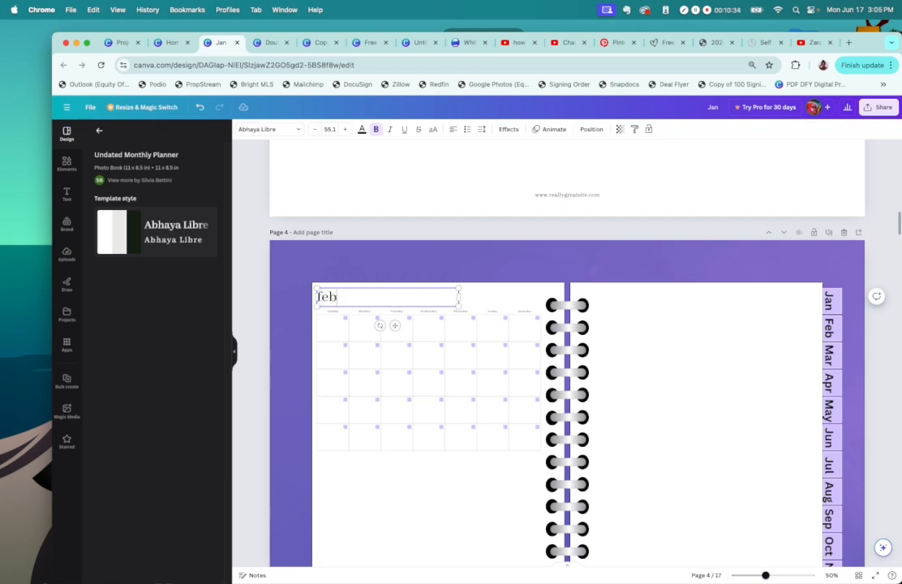
{"action": "type", "text": "F"}
Paste the calendar onto the left sheet of page 5 and replace its Jan title with the month following February.
{"action": "left_click_drag", "start_coordinate": [898, 222], "coordinate": [893, 252]}
{"action": "left_click", "coordinate": [401, 264]}
{"action": "key", "text": "cmd+v"}
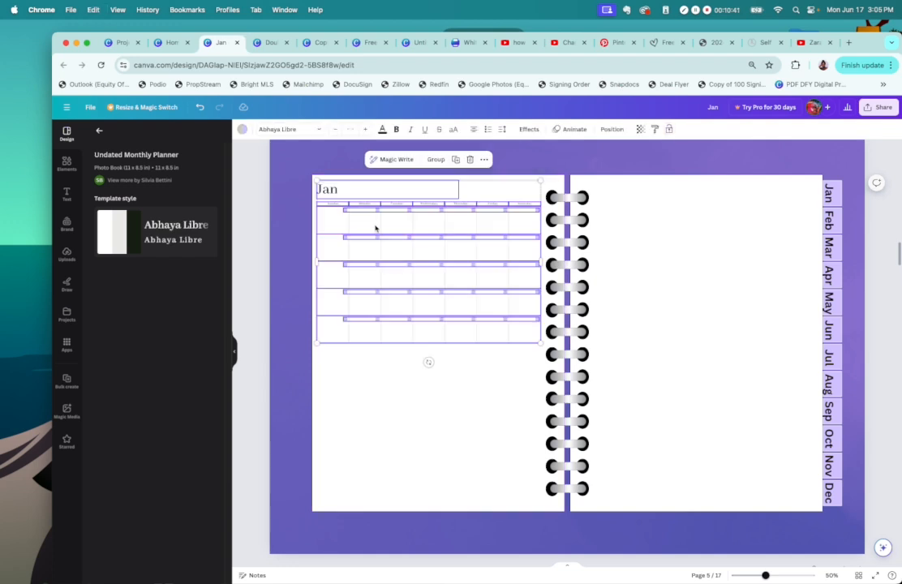
{"action": "double_click", "coordinate": [331, 191]}
{"action": "type", "text": "Ma"}
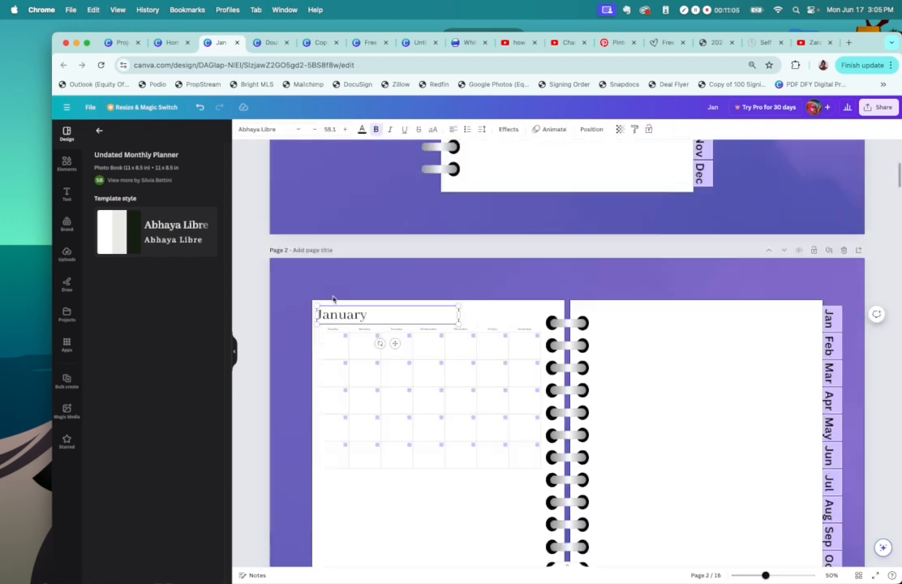
Enter Jan as the page title of page 2.
{"action": "double_click", "coordinate": [335, 317]}
{"action": "left_click", "coordinate": [310, 253]}
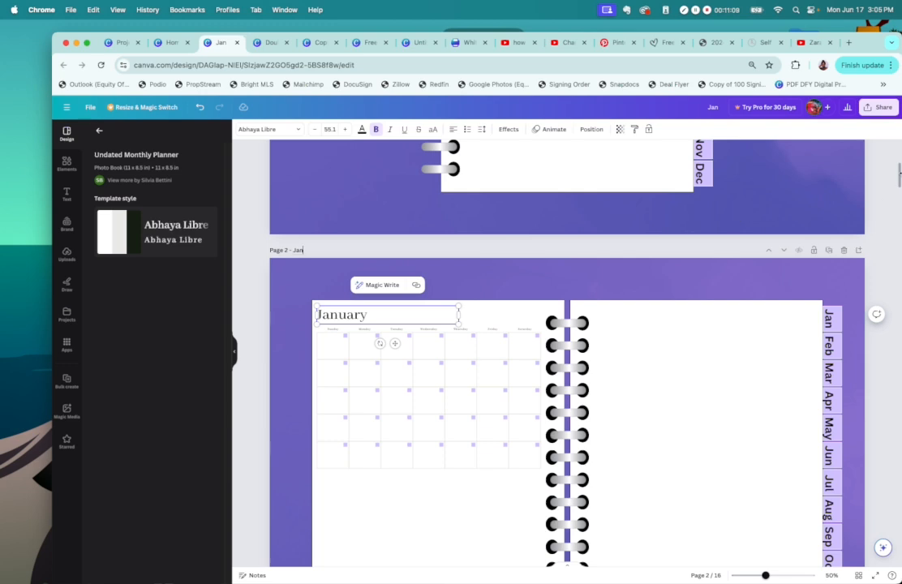
Enter Feb as the page title of page 3.
{"action": "scroll", "coordinate": [309, 296], "scroll_direction": "down", "scroll_amount": 5}
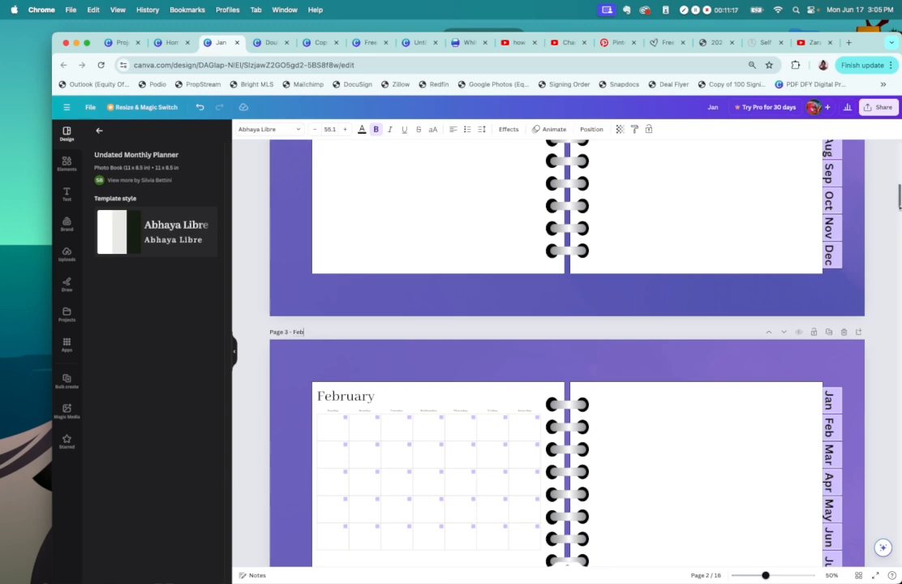
{"action": "scroll", "coordinate": [317, 186], "scroll_direction": "down", "scroll_amount": 8}
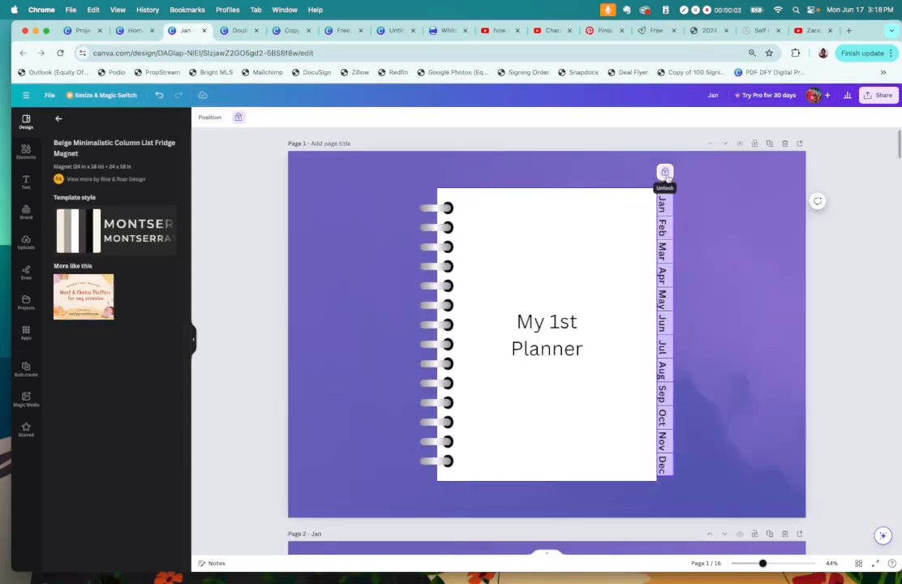
Unlock the column of month tabs on the cover page.
{"action": "left_click", "coordinate": [665, 173]}
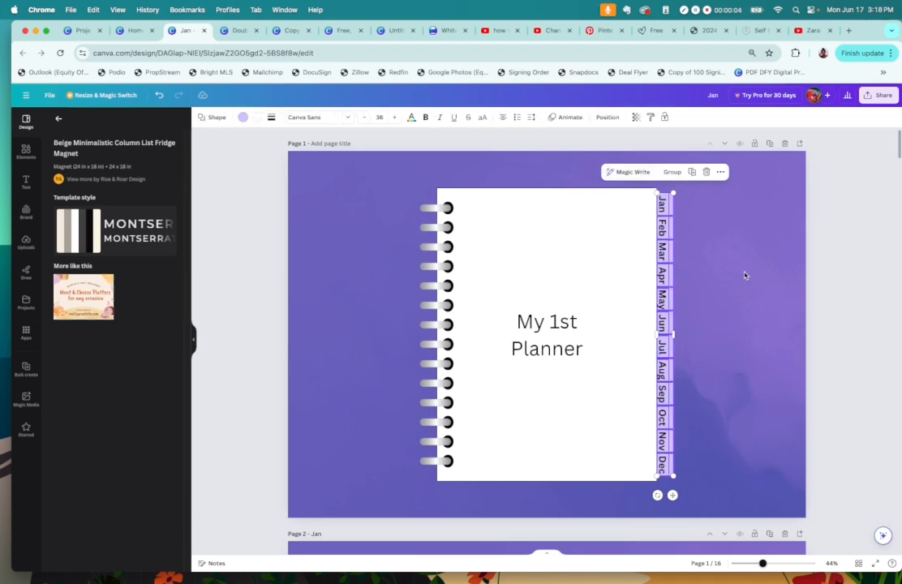
{"action": "left_click", "coordinate": [665, 190]}
{"action": "left_click", "coordinate": [664, 210]}
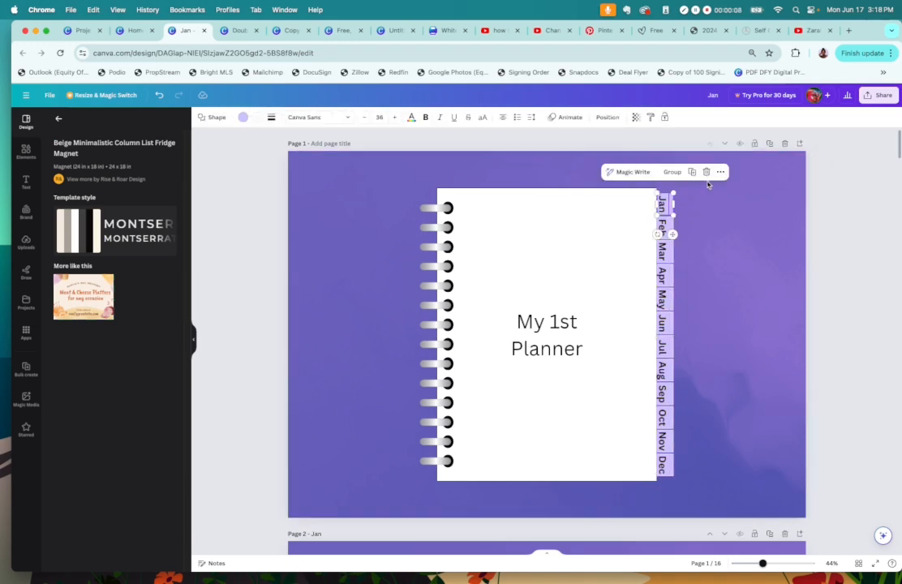
{"action": "left_click", "coordinate": [701, 201]}
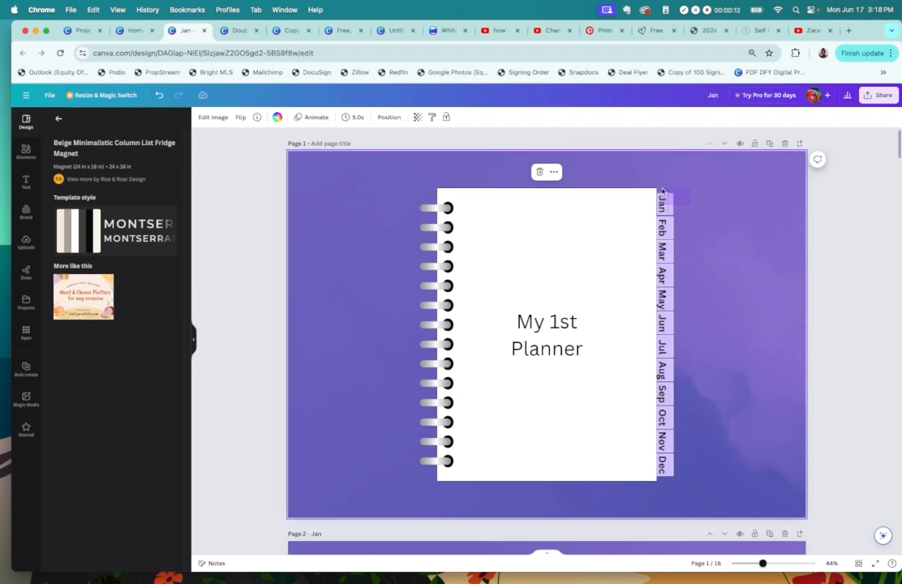
Link the Jan tab on the cover to page 2 - Jan and check the link on its label.
{"action": "left_click", "coordinate": [660, 194]}
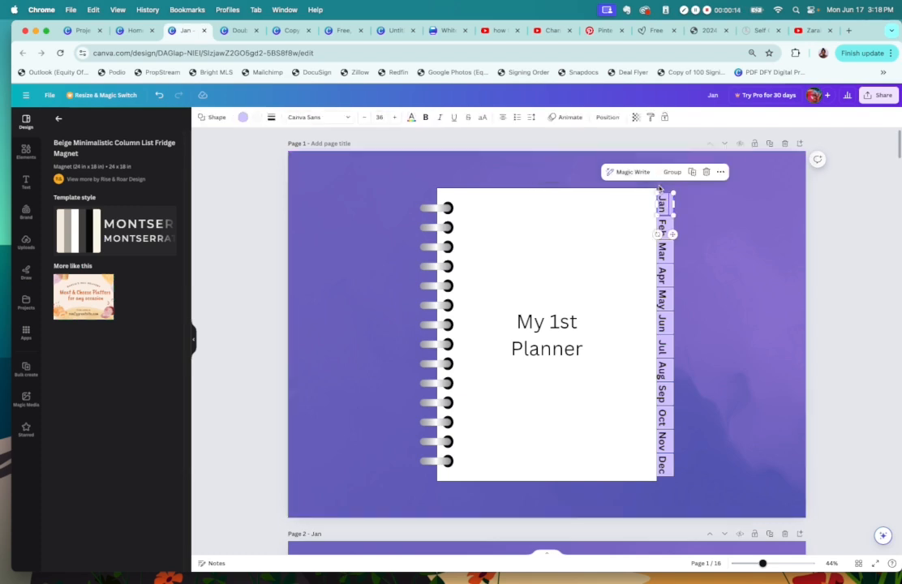
{"action": "left_click", "coordinate": [720, 172]}
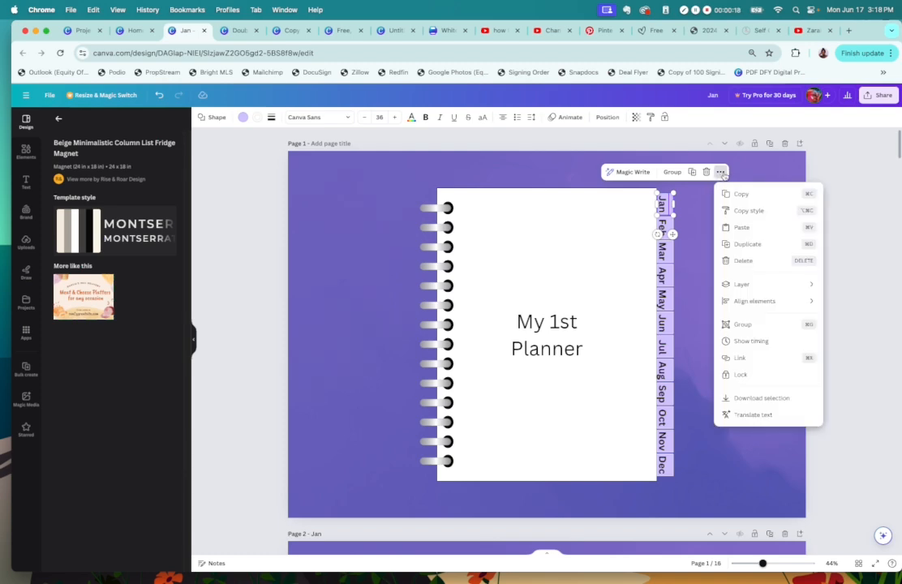
{"action": "left_click", "coordinate": [770, 366]}
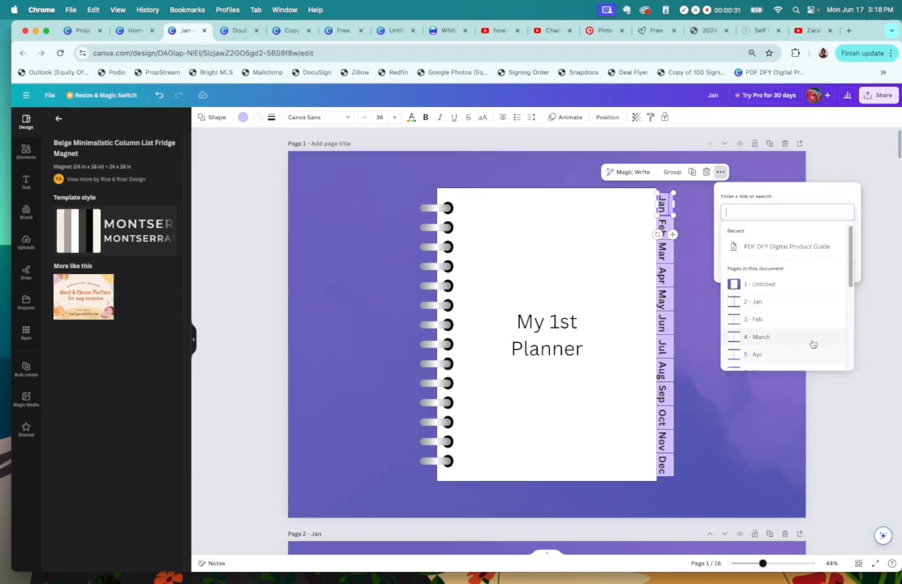
{"action": "left_click_drag", "start_coordinate": [850, 290], "coordinate": [832, 292]}
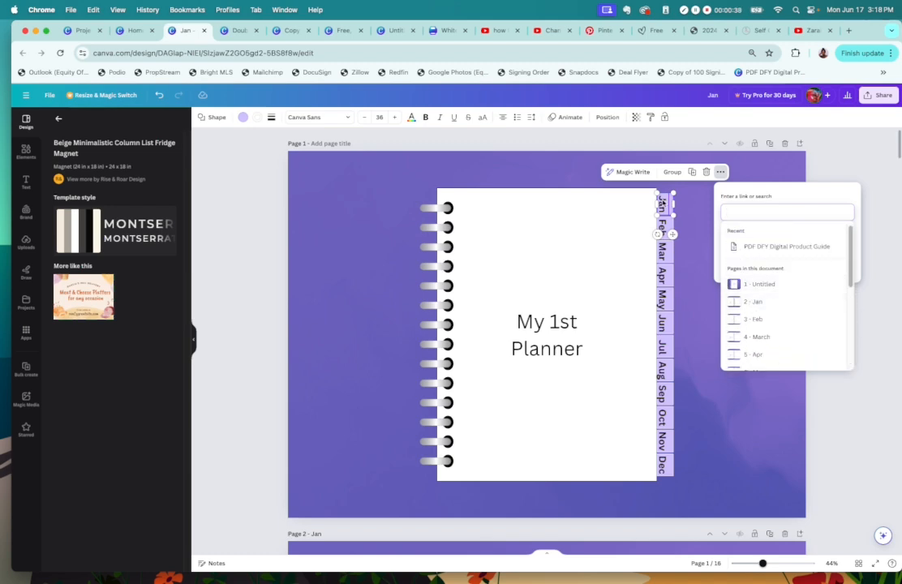
{"action": "left_click", "coordinate": [756, 302]}
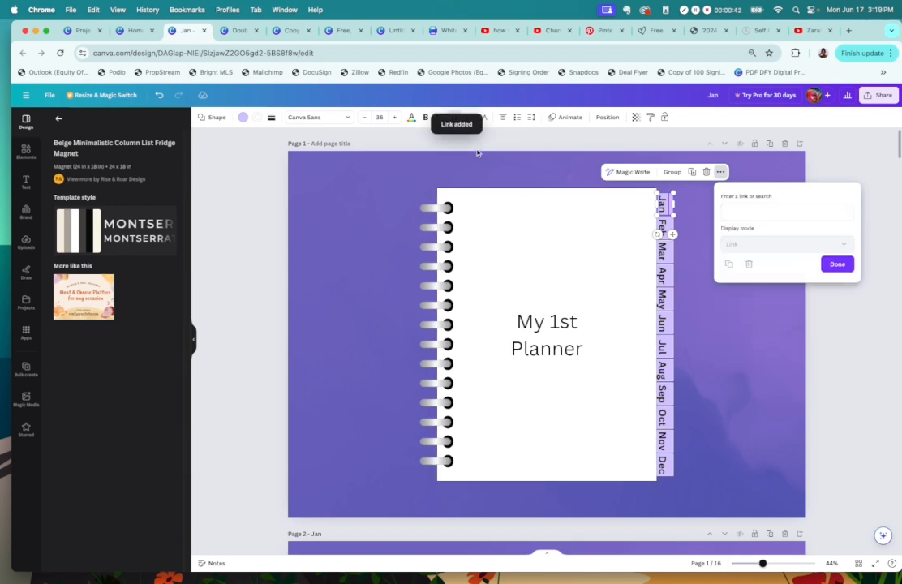
{"action": "left_click", "coordinate": [837, 264]}
{"action": "left_click", "coordinate": [709, 222]}
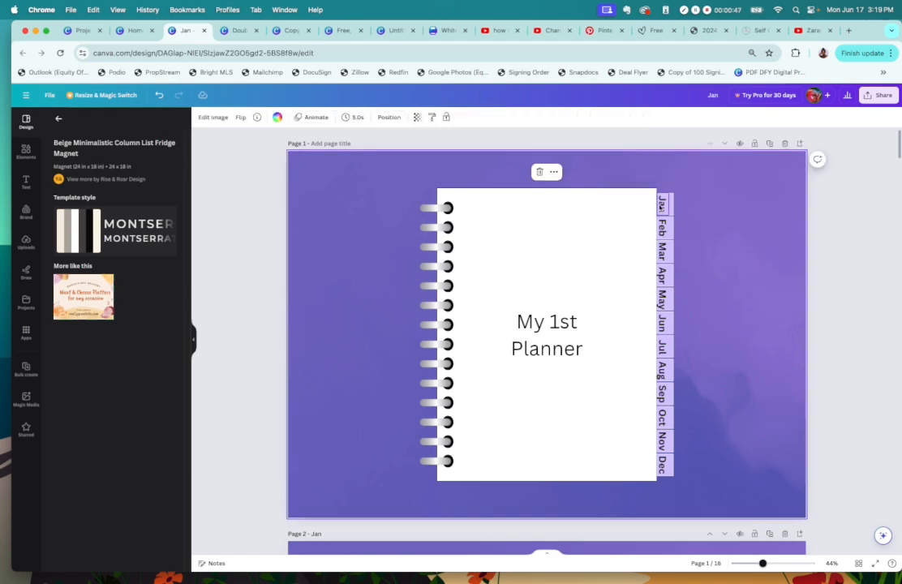
{"action": "left_click", "coordinate": [665, 207]}
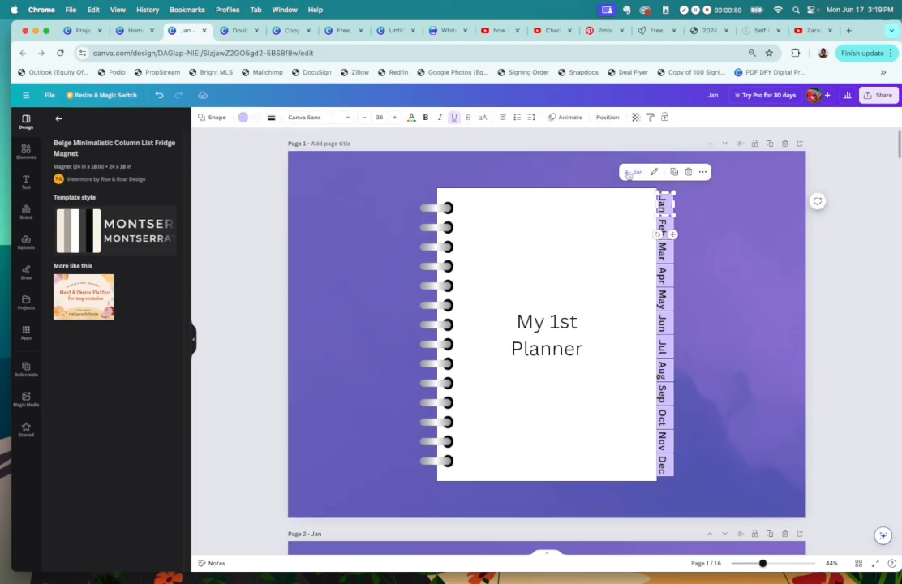
{"action": "left_click", "coordinate": [667, 203]}
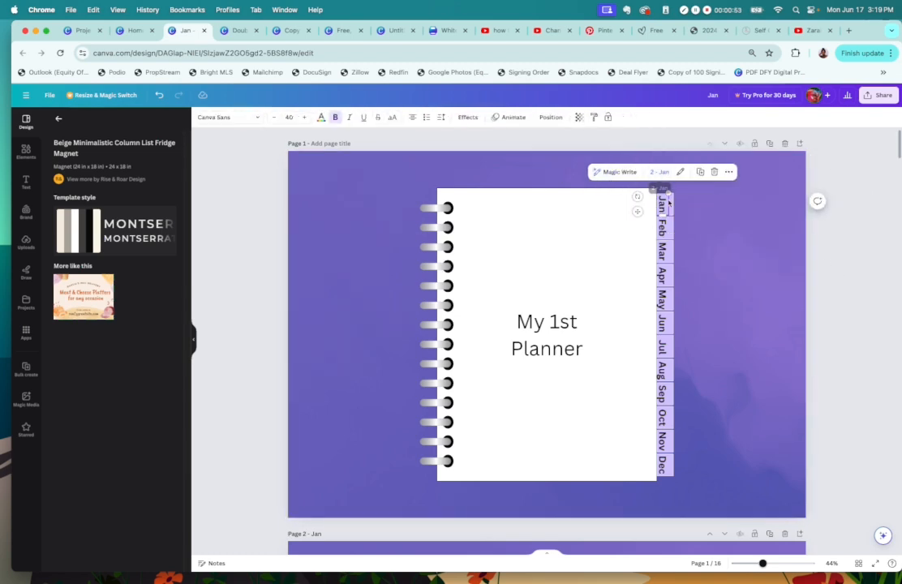
Link the Feb tab on the cover to page 3 - Feb and the Mar tab to page 4 - March.
{"action": "left_click", "coordinate": [680, 231]}
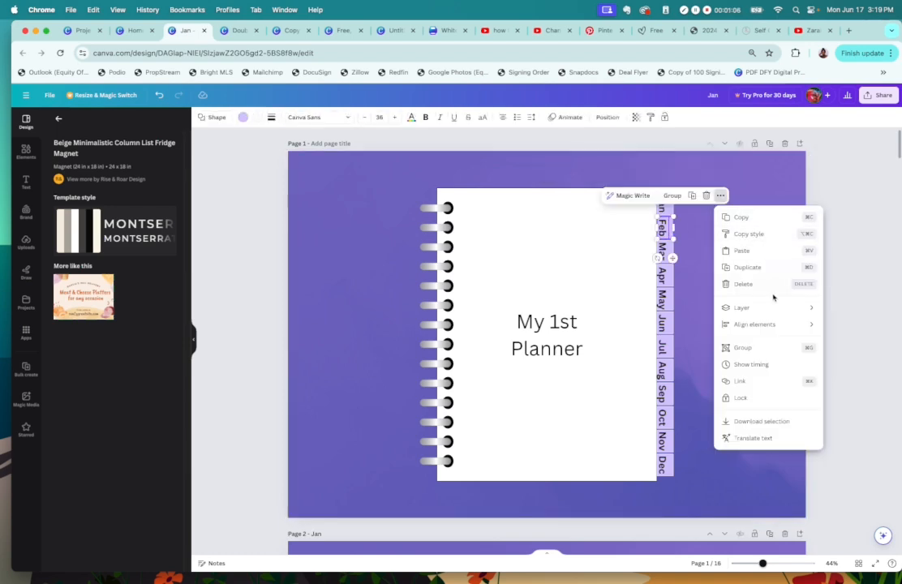
{"action": "left_click", "coordinate": [763, 389]}
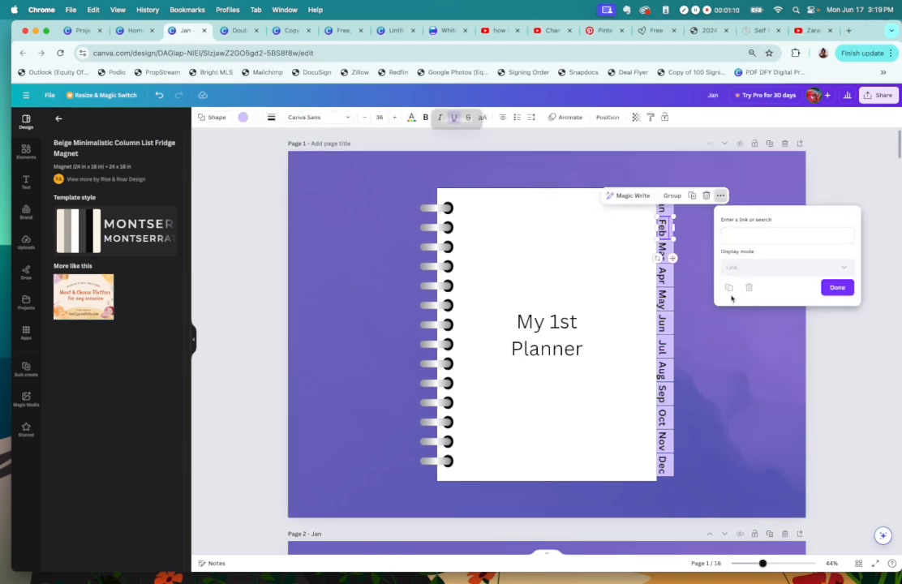
{"action": "left_click", "coordinate": [845, 286]}
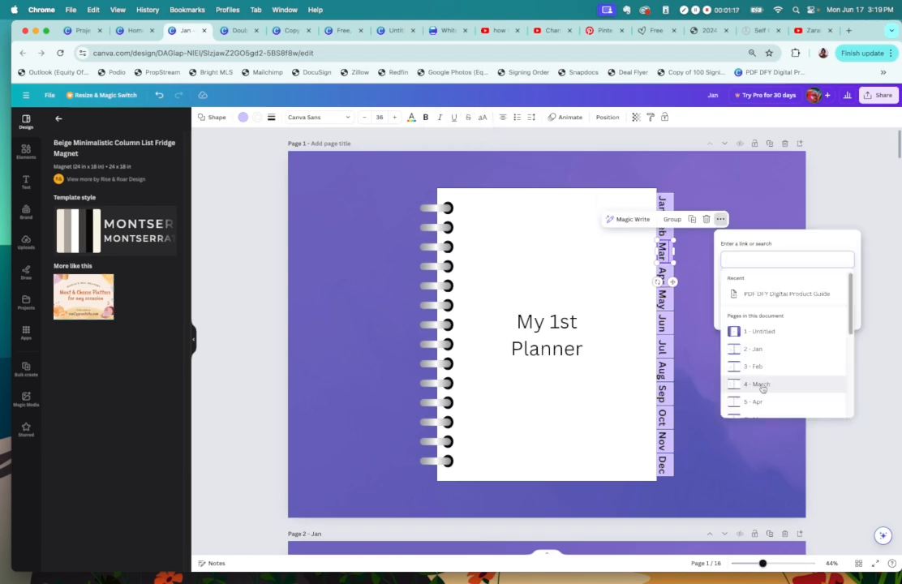
{"action": "left_click", "coordinate": [761, 387]}
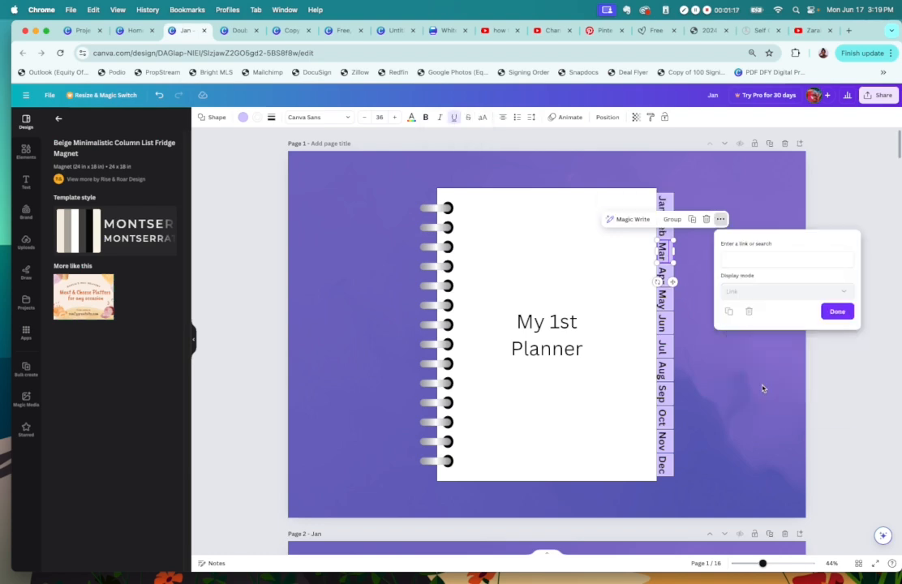
{"action": "left_click", "coordinate": [717, 294]}
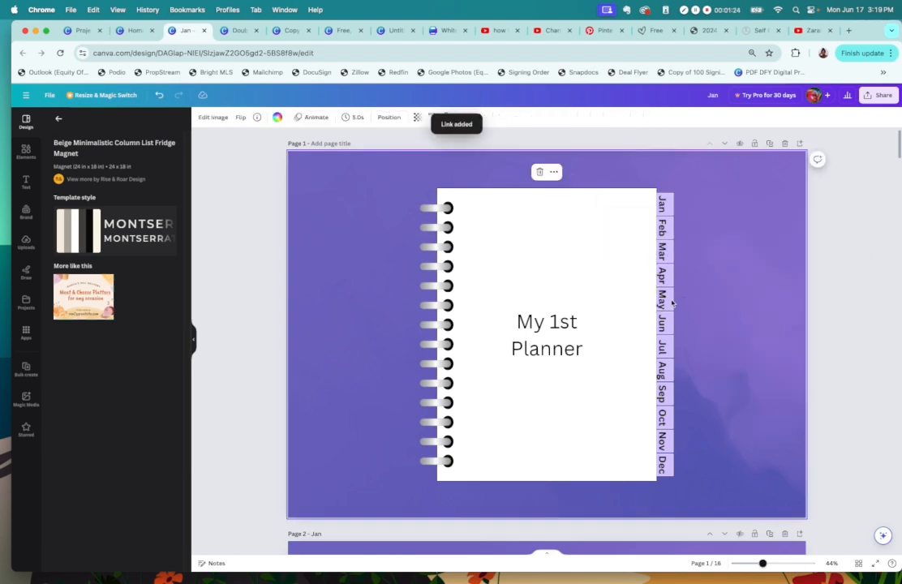
Link the May tab on the cover to page 6 - May.
{"action": "left_click", "coordinate": [670, 302]}
{"action": "left_click", "coordinate": [720, 267]}
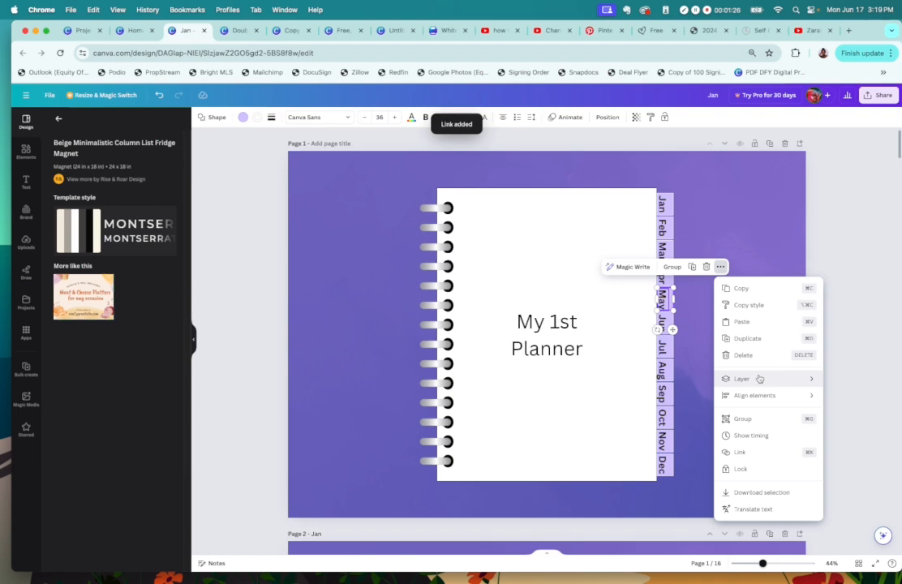
{"action": "left_click", "coordinate": [775, 455]}
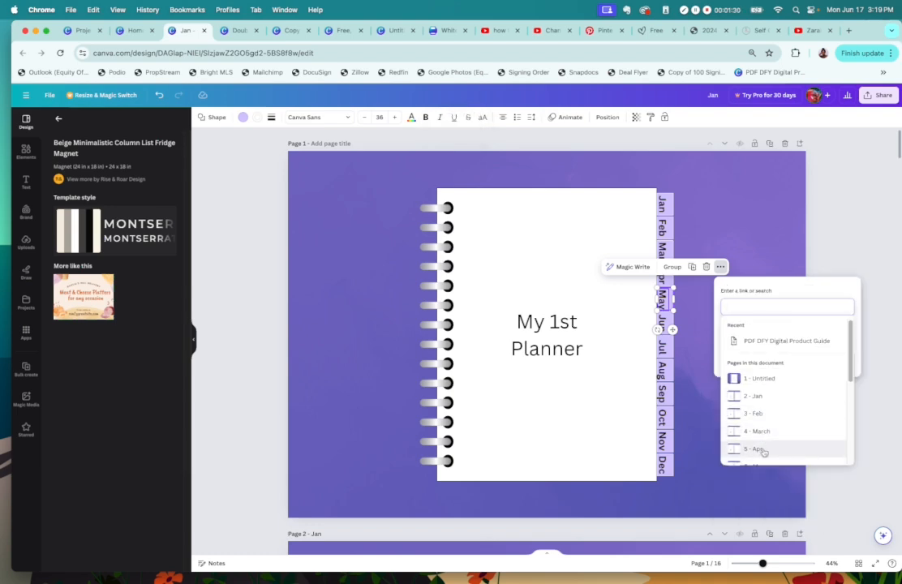
{"action": "left_click_drag", "start_coordinate": [851, 378], "coordinate": [853, 386]}
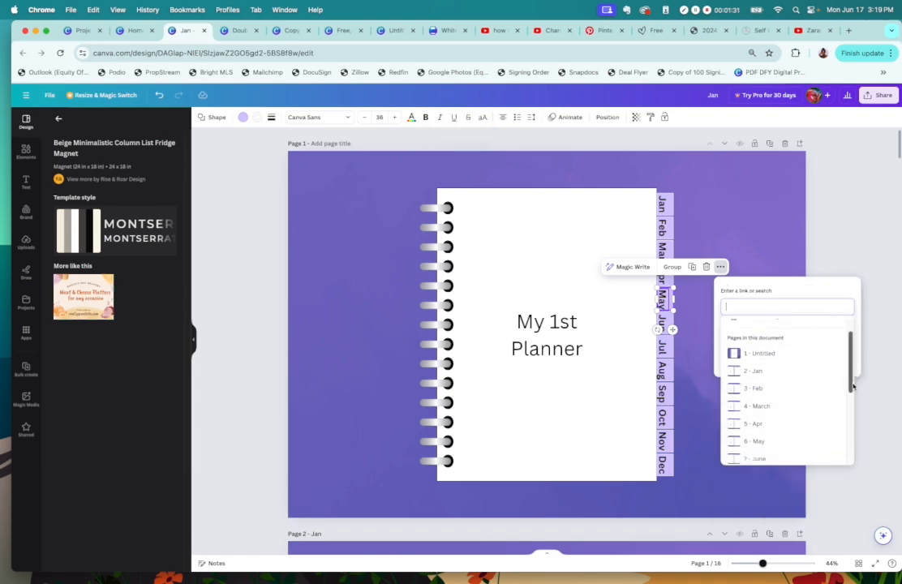
{"action": "left_click", "coordinate": [781, 442]}
{"action": "left_click", "coordinate": [835, 358]}
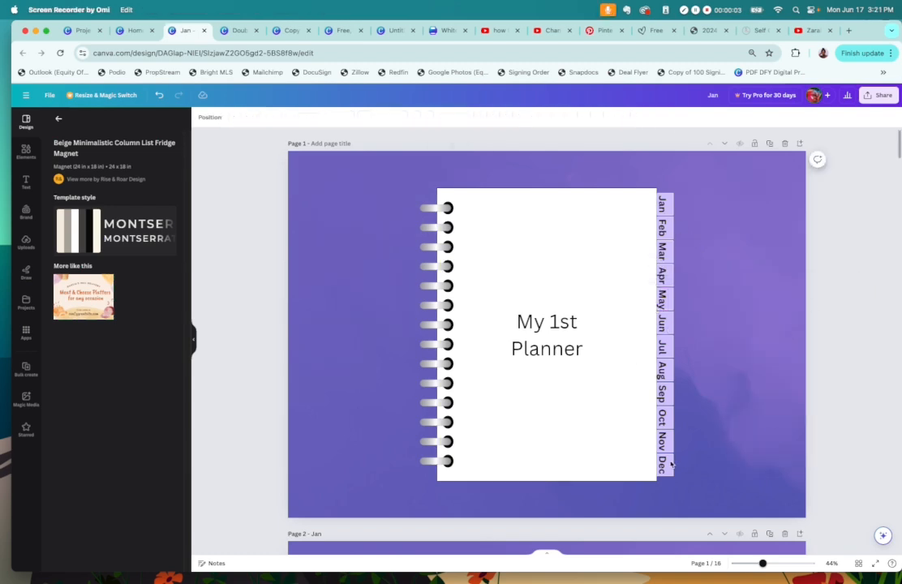
Check which page the Dec, Oct, Sep, Nov and Jul tabs on the cover are each linked to.
{"action": "left_click", "coordinate": [666, 469]}
{"action": "left_click", "coordinate": [663, 415]}
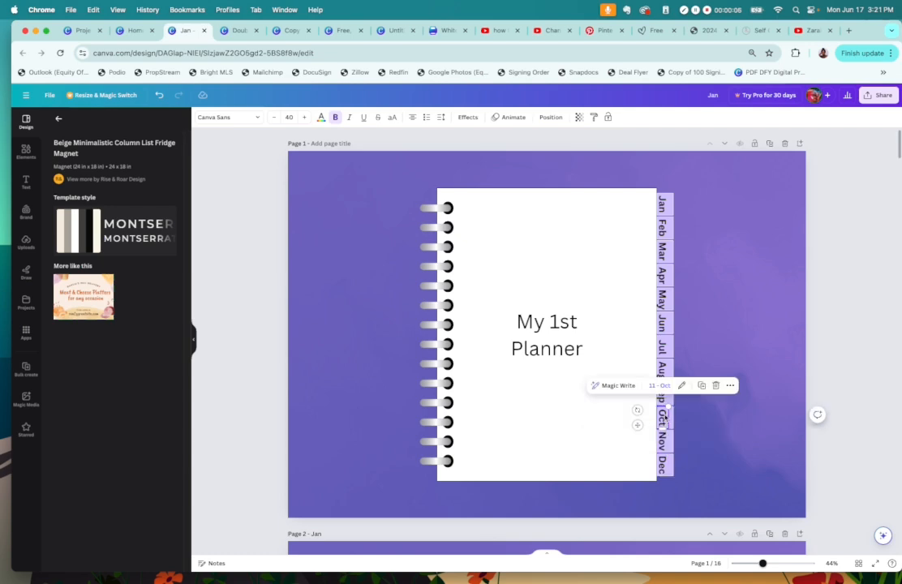
{"action": "left_click", "coordinate": [662, 399]}
{"action": "left_click", "coordinate": [666, 441]}
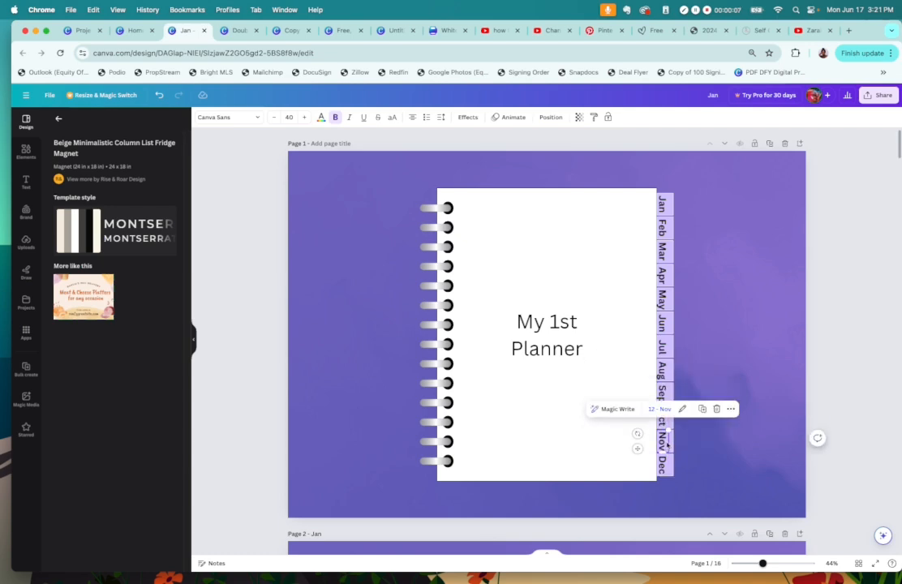
{"action": "left_click", "coordinate": [664, 348]}
Group the Oct tab's shape with its label, and check the page links of the Jul and Jun tabs.
{"action": "left_click", "coordinate": [778, 329]}
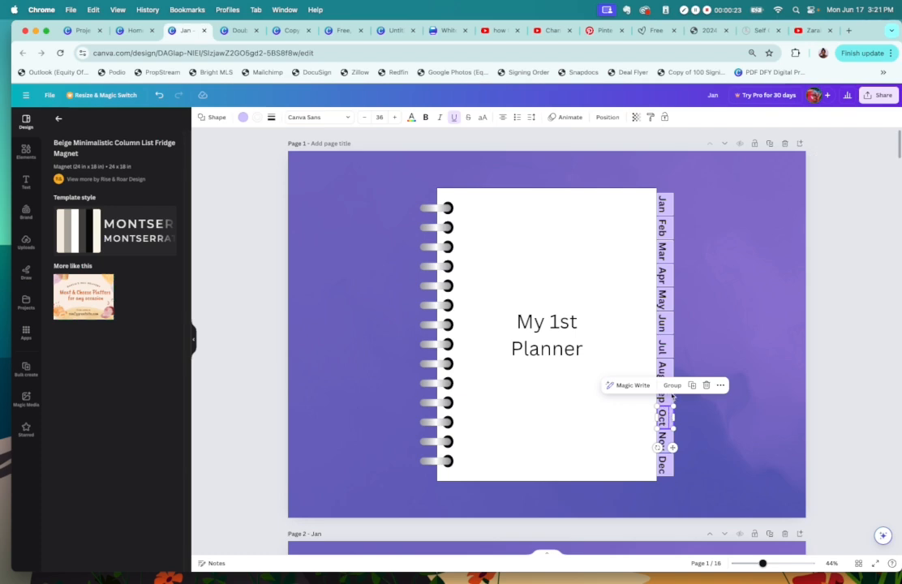
{"action": "left_click", "coordinate": [672, 385]}
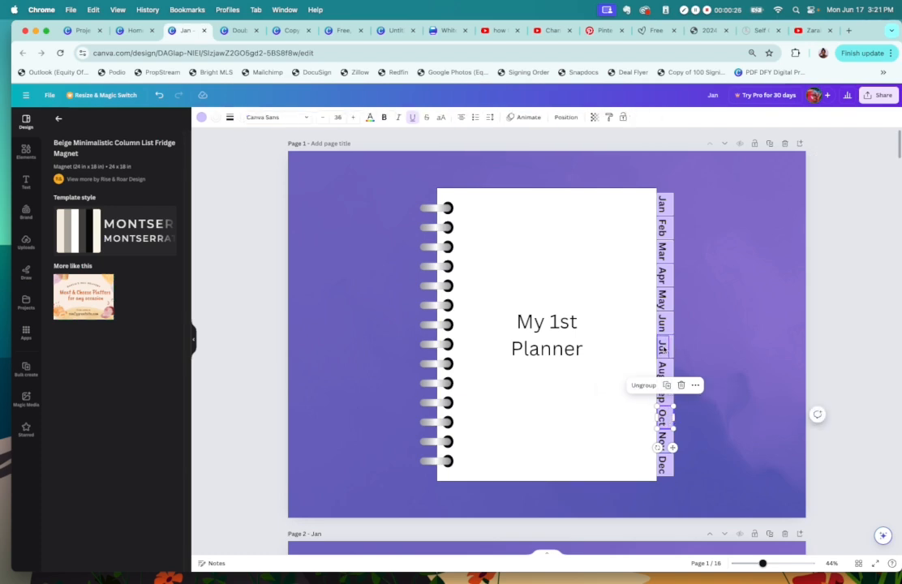
{"action": "left_click", "coordinate": [662, 347]}
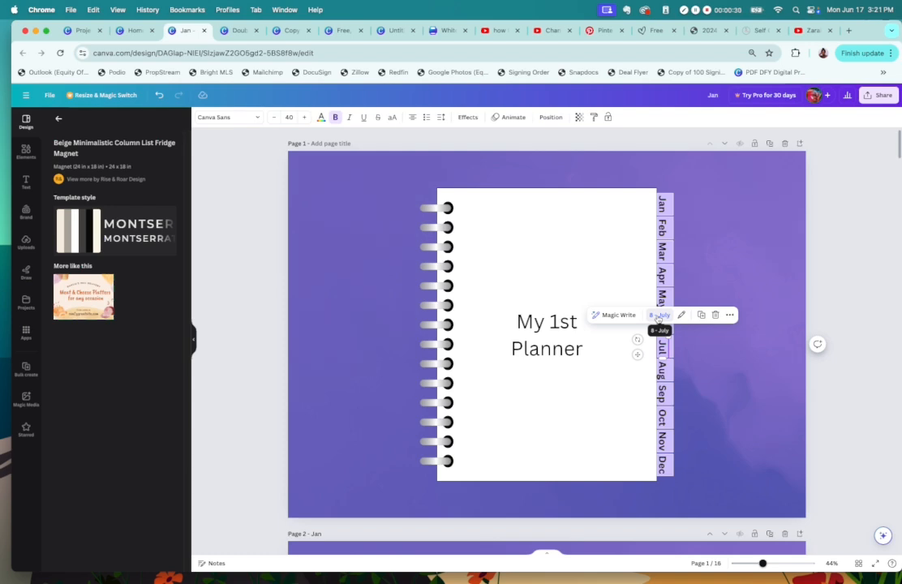
{"action": "left_click", "coordinate": [784, 405]}
{"action": "left_click", "coordinate": [665, 325]}
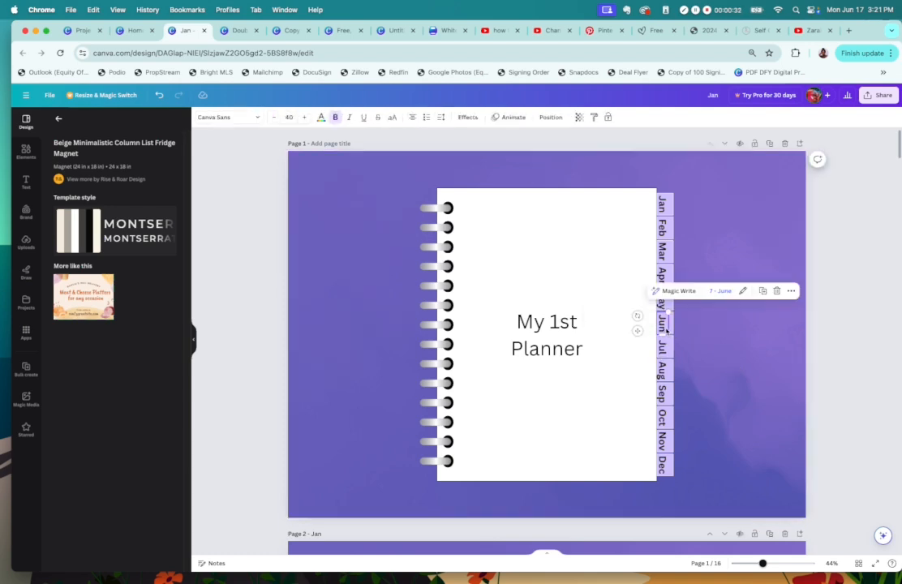
{"action": "left_click", "coordinate": [683, 234]}
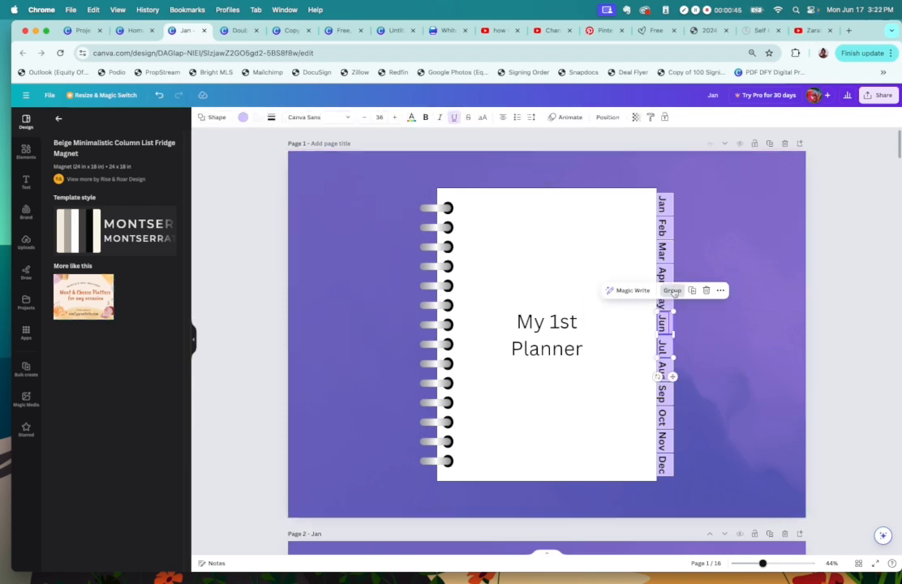
Group all the month tabs on the cover, from Jan to Dec, into one strip.
{"action": "left_click", "coordinate": [672, 290]}
{"action": "left_click", "coordinate": [702, 465]}
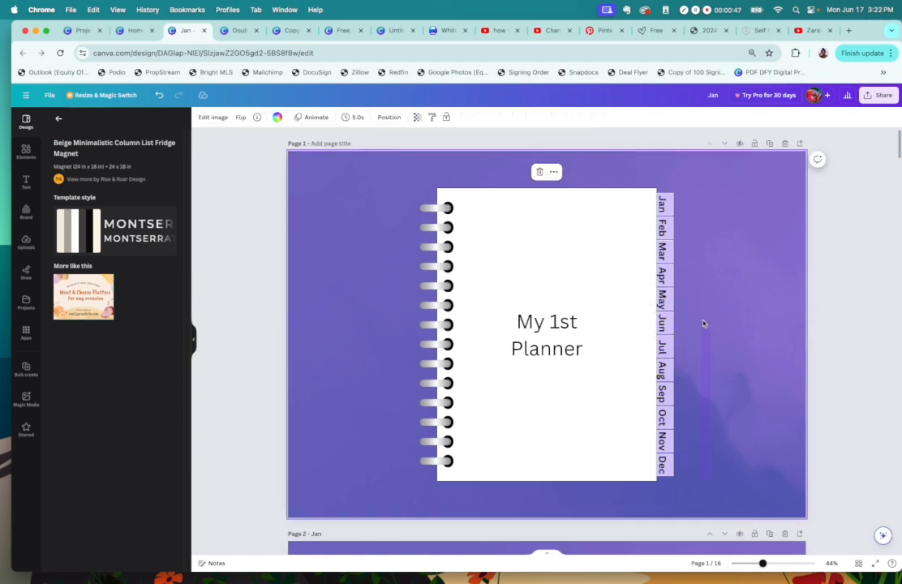
{"action": "left_click", "coordinate": [686, 223]}
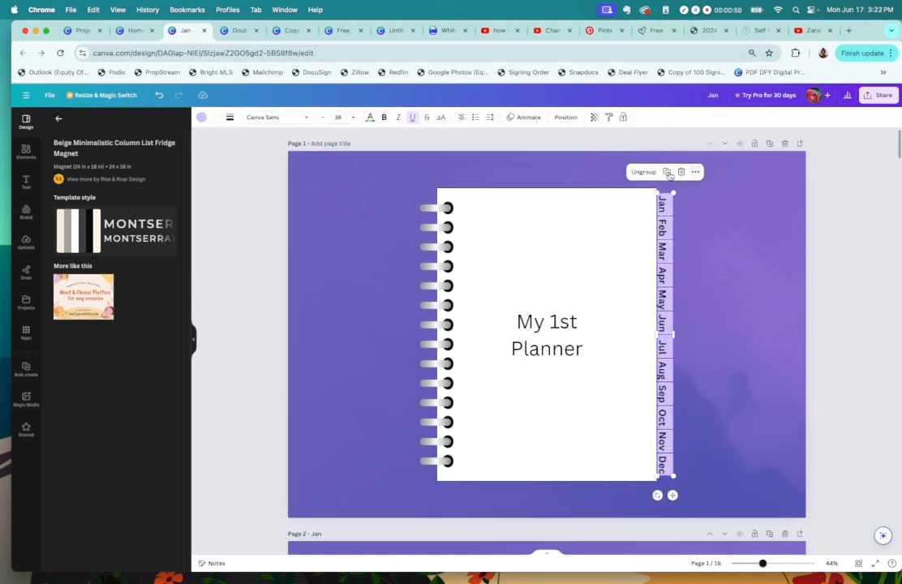
Copy the grouped strip of month tabs on the cover.
{"action": "left_click", "coordinate": [678, 228]}
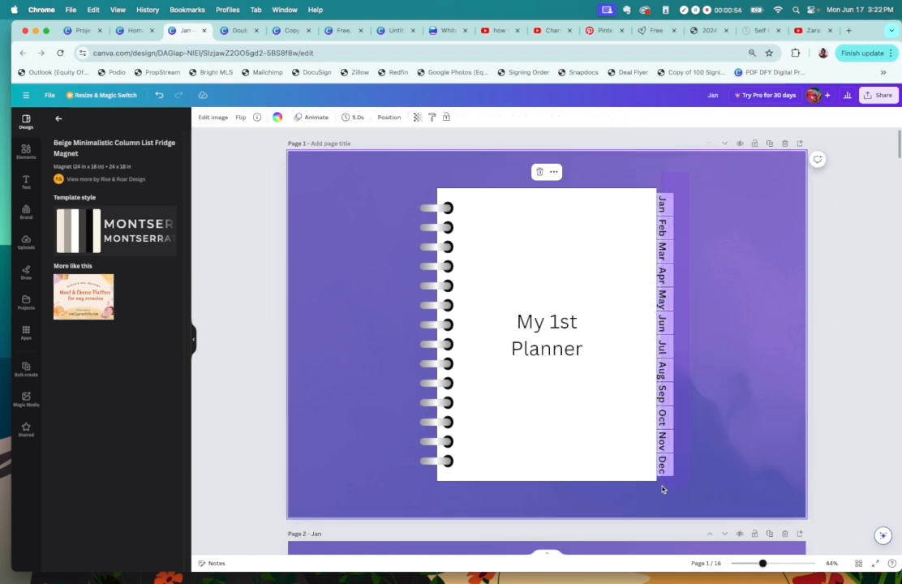
{"action": "left_click", "coordinate": [662, 486]}
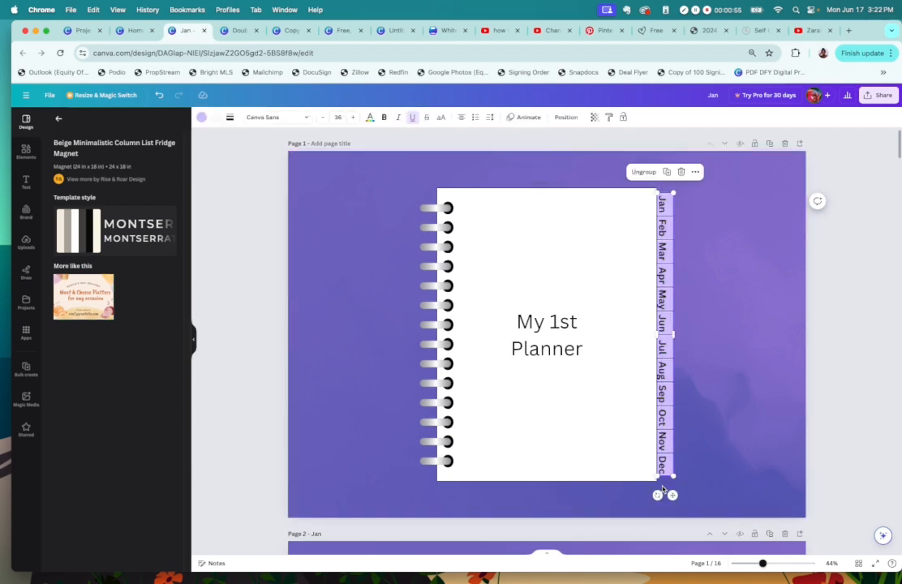
{"action": "left_click", "coordinate": [695, 172]}
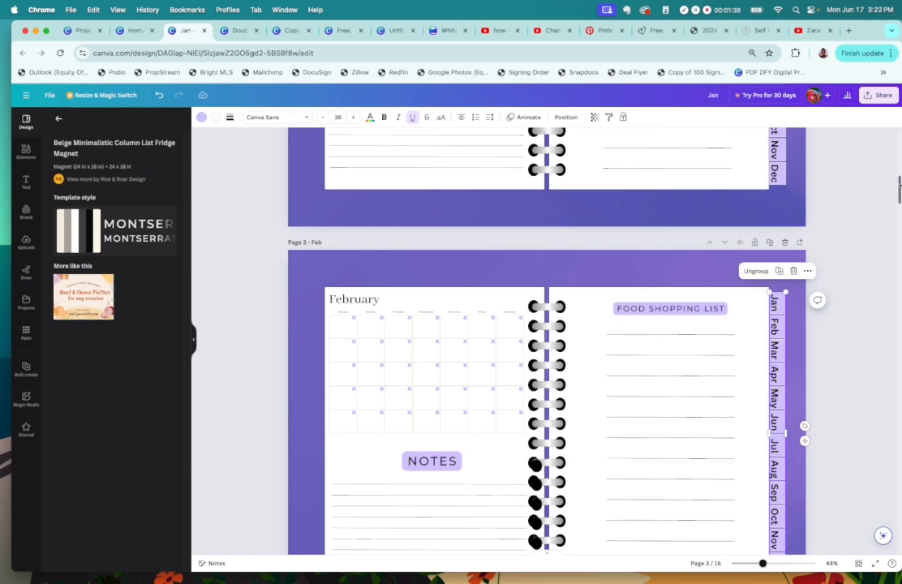
On page 4 - March, remove the extra white page shape and the old tabs, and paste the grouped month tab strip.
{"action": "scroll", "coordinate": [763, 325], "scroll_direction": "down", "scroll_amount": 8}
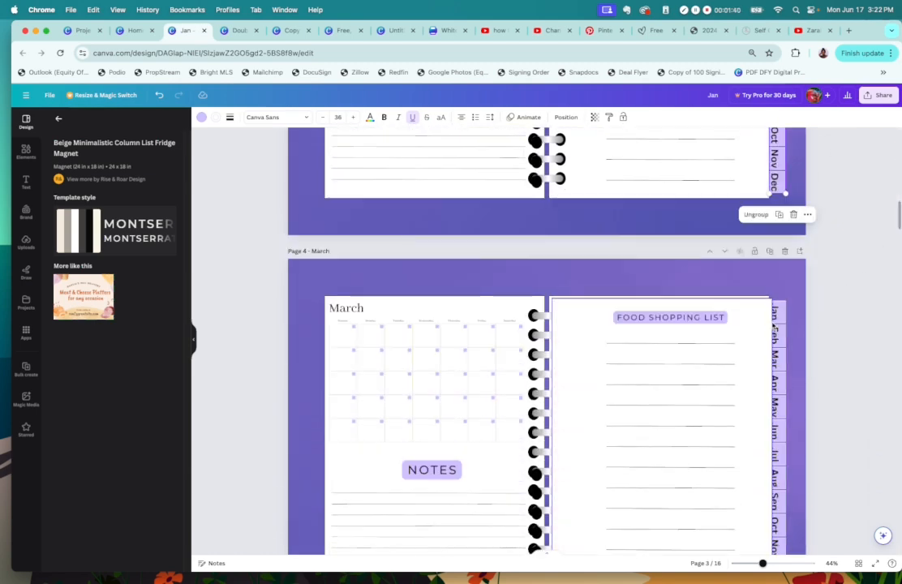
{"action": "left_click", "coordinate": [762, 325]}
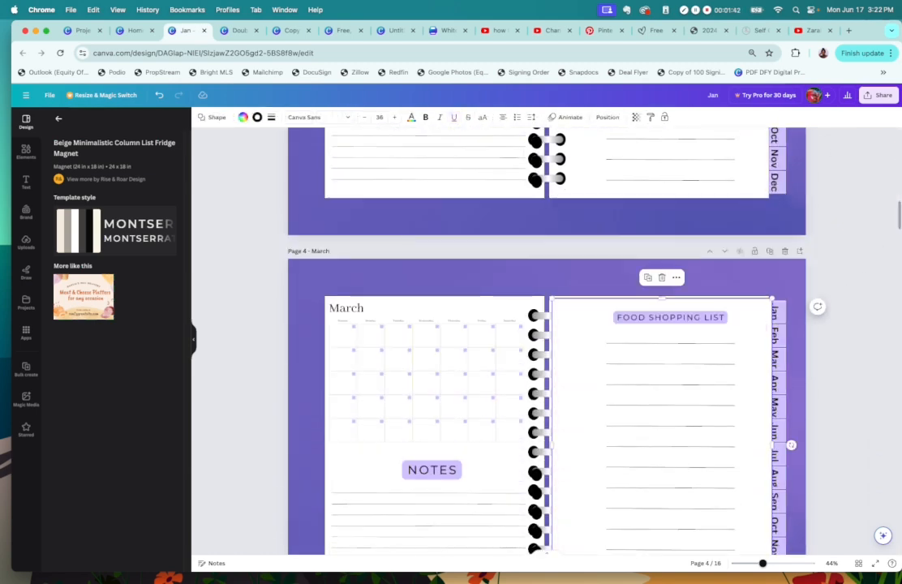
{"action": "key", "text": "Delete"}
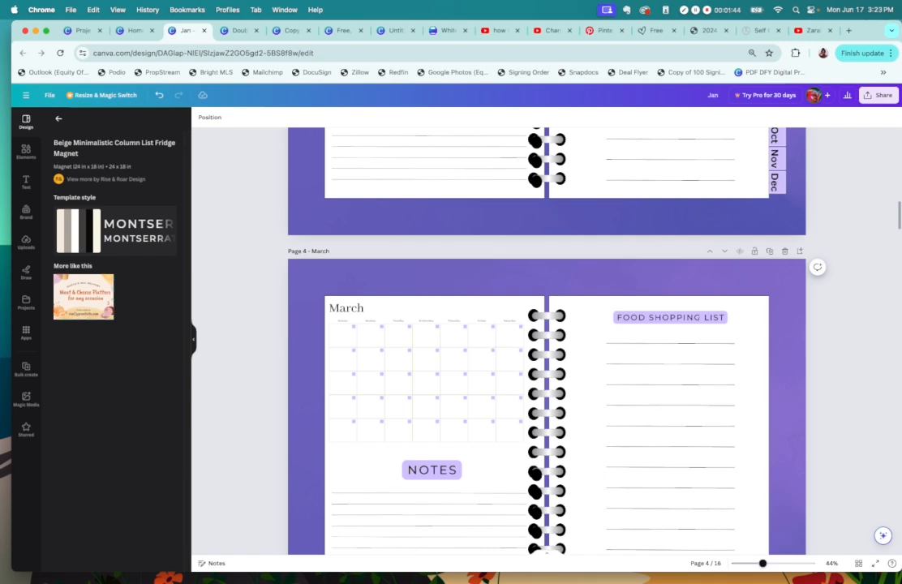
{"action": "key", "text": "super+v"}
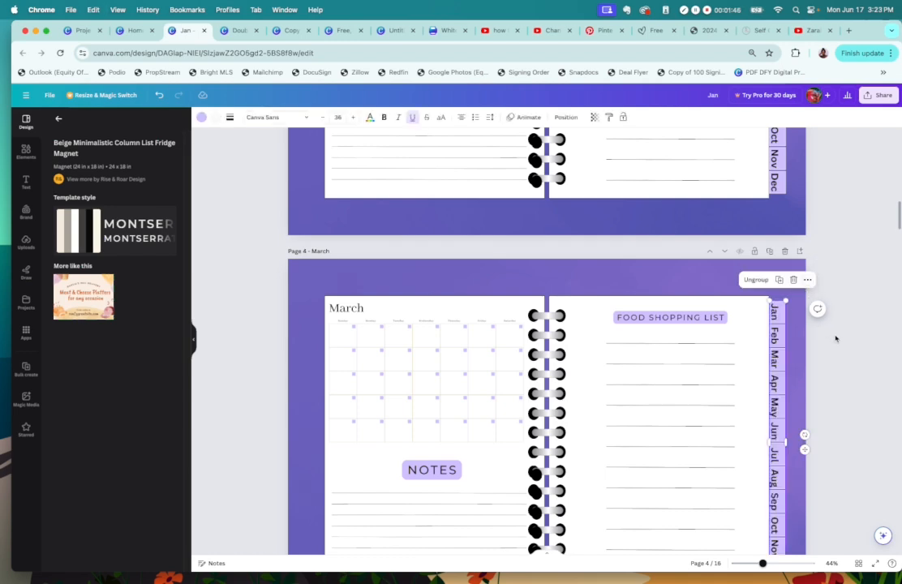
{"action": "left_click", "coordinate": [835, 338]}
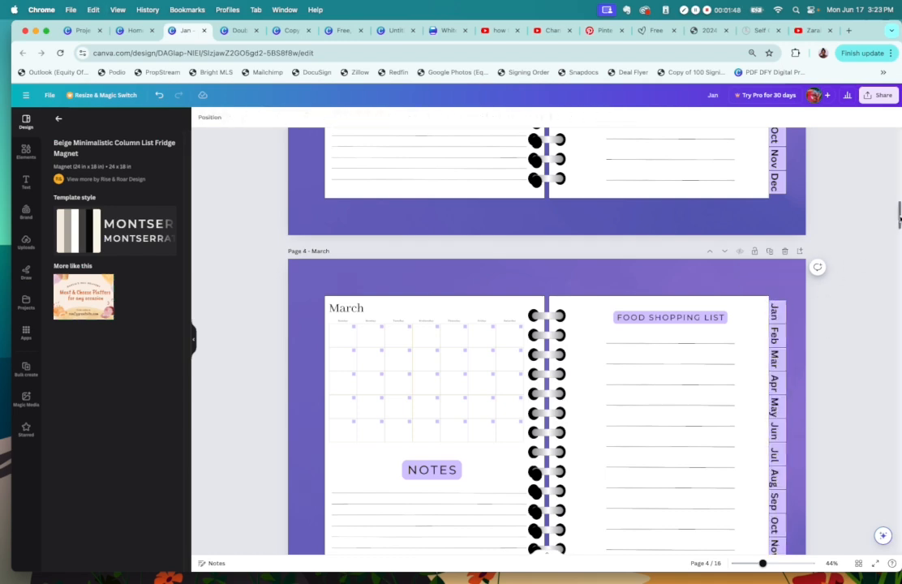
On page 5, delete the extra white page shape and replace the old tabs with the copied month tab strip.
{"action": "left_click_drag", "start_coordinate": [901, 219], "coordinate": [901, 261]}
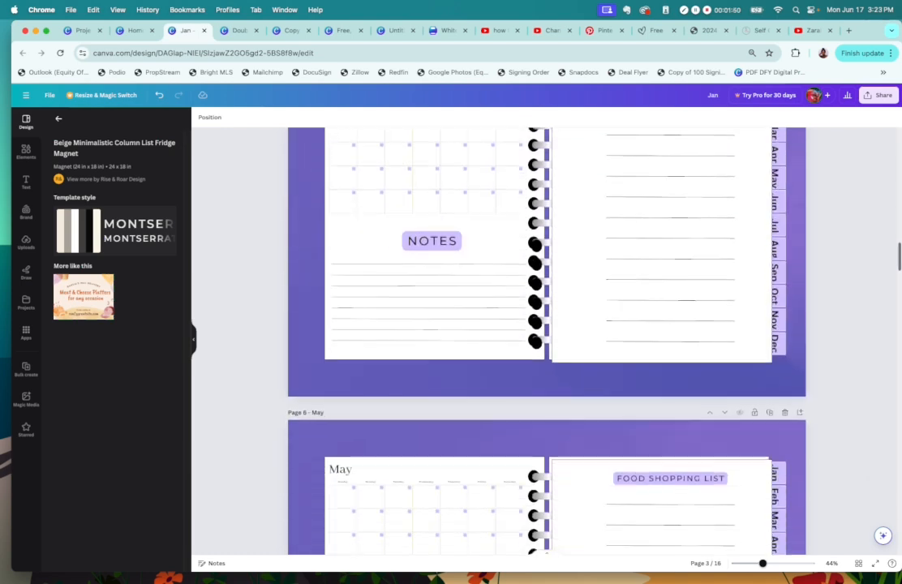
{"action": "left_click", "coordinate": [745, 353]}
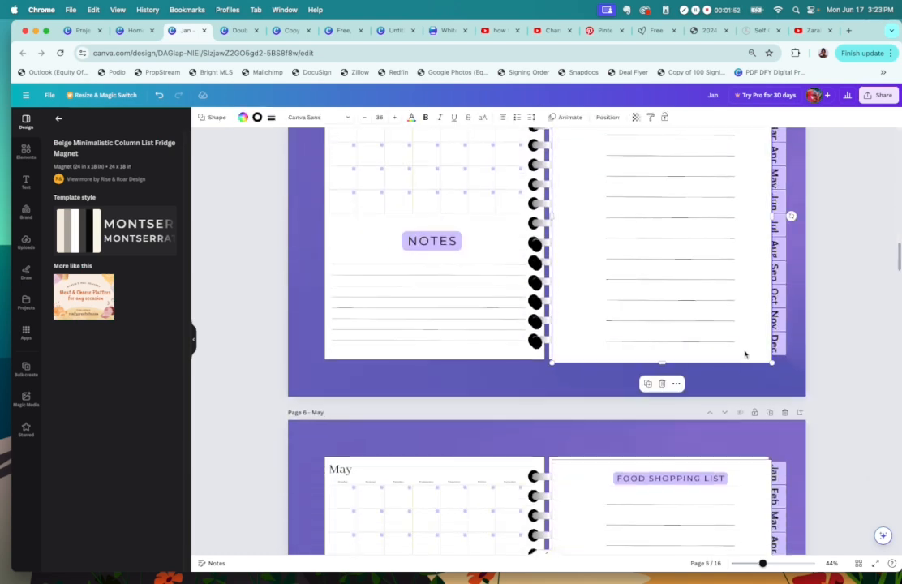
{"action": "key", "text": "Delete"}
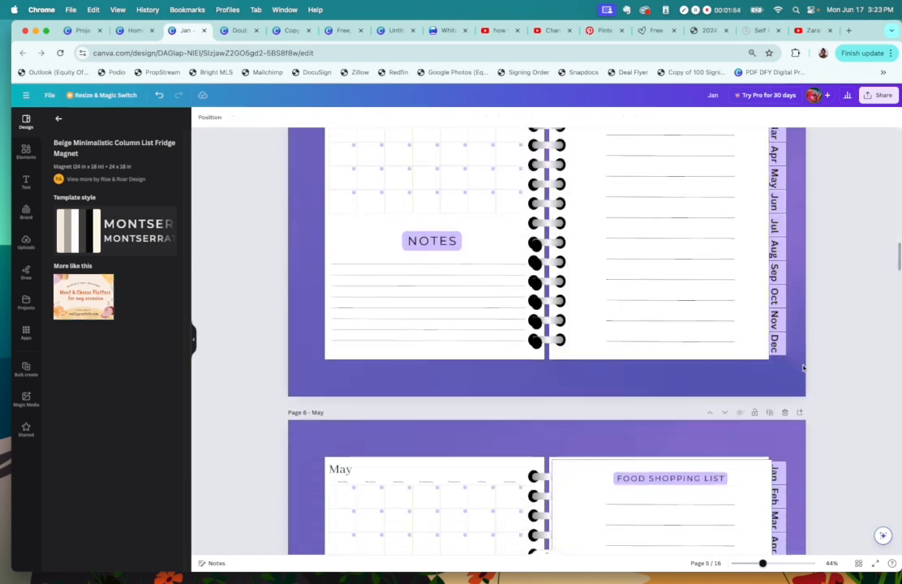
{"action": "left_click", "coordinate": [785, 297]}
{"action": "key", "text": "Delete"}
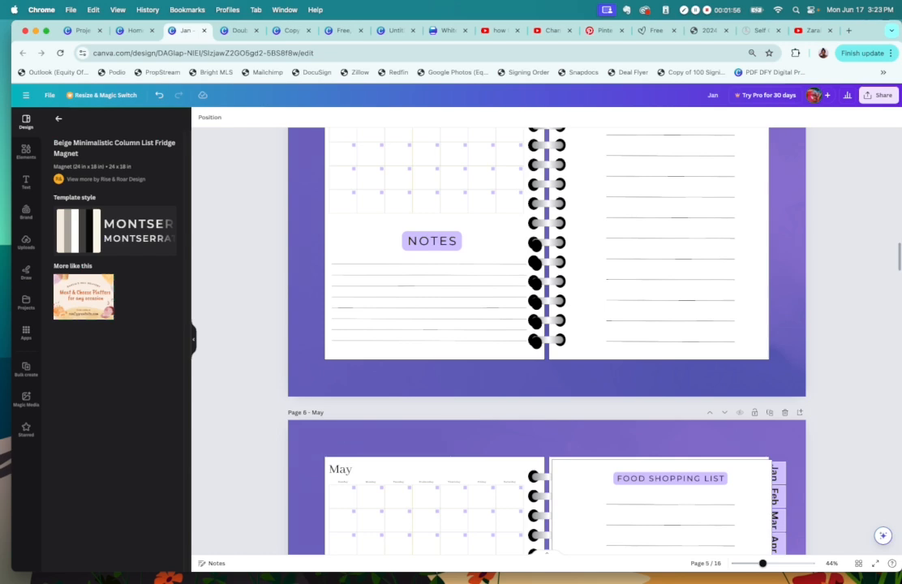
{"action": "key", "text": "super+z"}
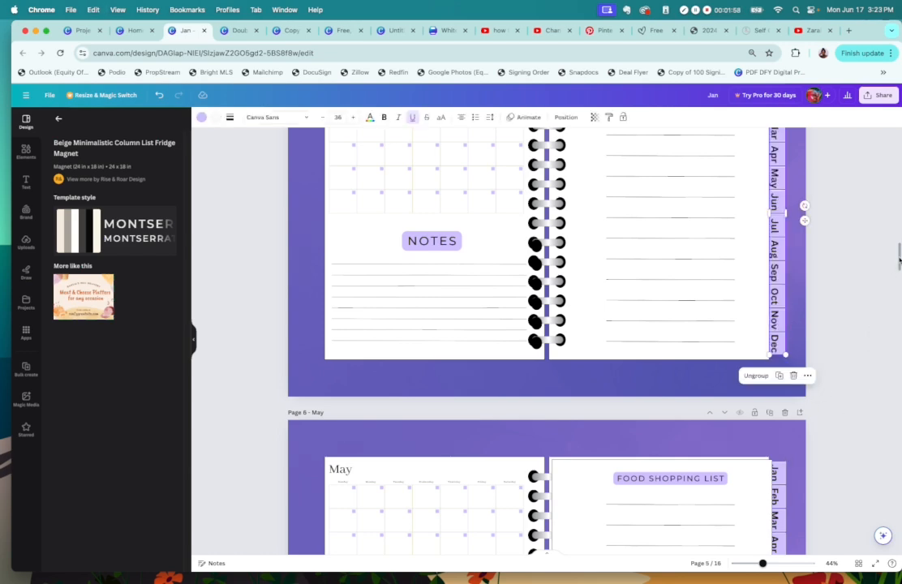
Delete the extra white page shape on page 6 - May and swap its old tabs for the copied month tab strip.
{"action": "left_click_drag", "start_coordinate": [900, 258], "coordinate": [899, 278]}
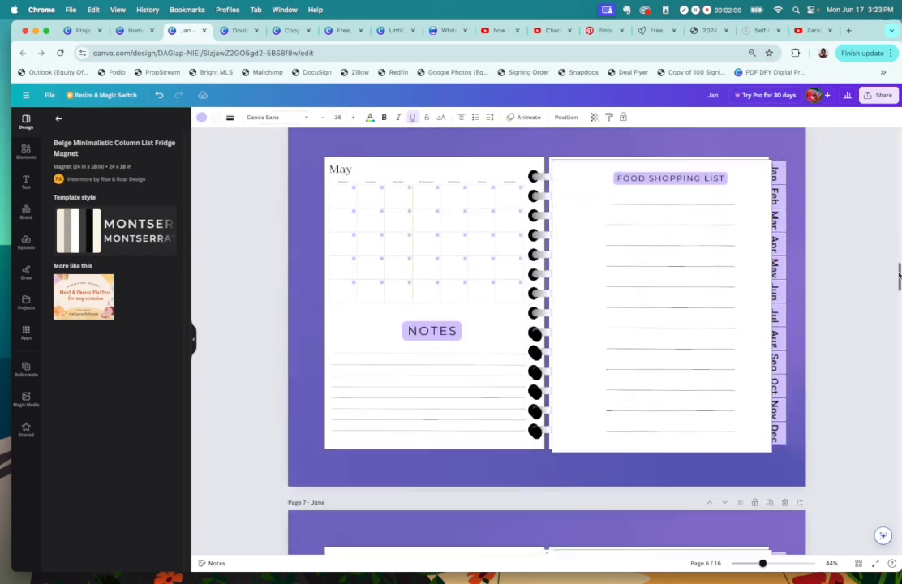
{"action": "left_click", "coordinate": [741, 315]}
{"action": "key", "text": "Delete"}
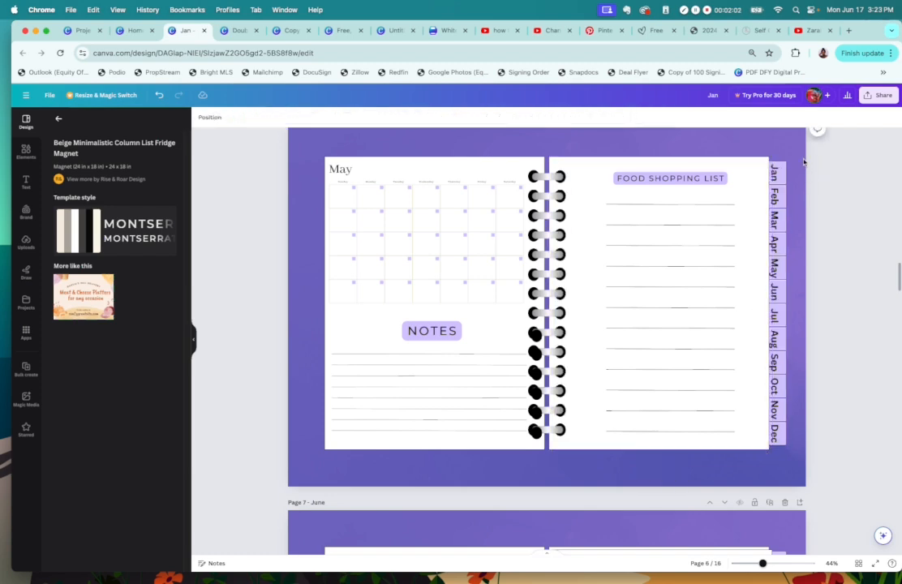
{"action": "left_click", "coordinate": [778, 442]}
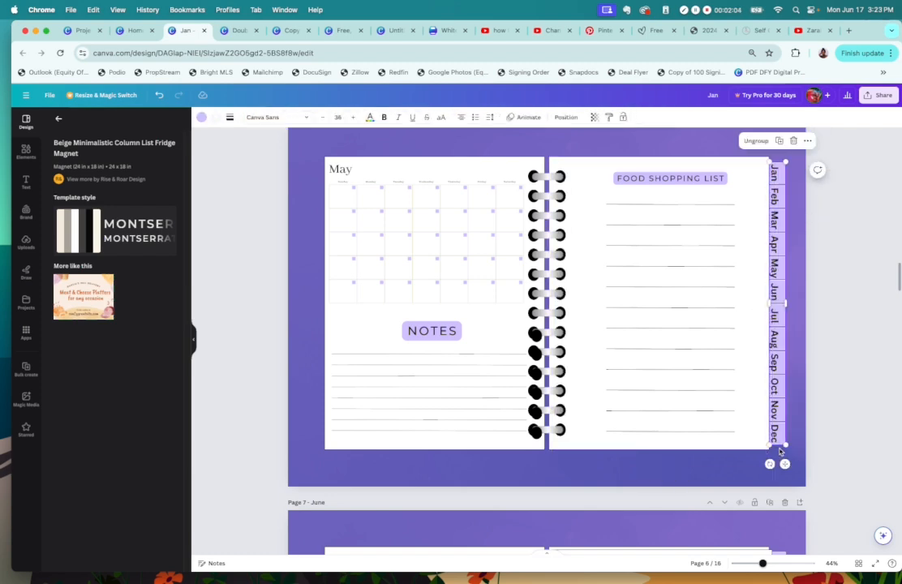
{"action": "key", "text": "Delete"}
{"action": "key", "text": "super+v"}
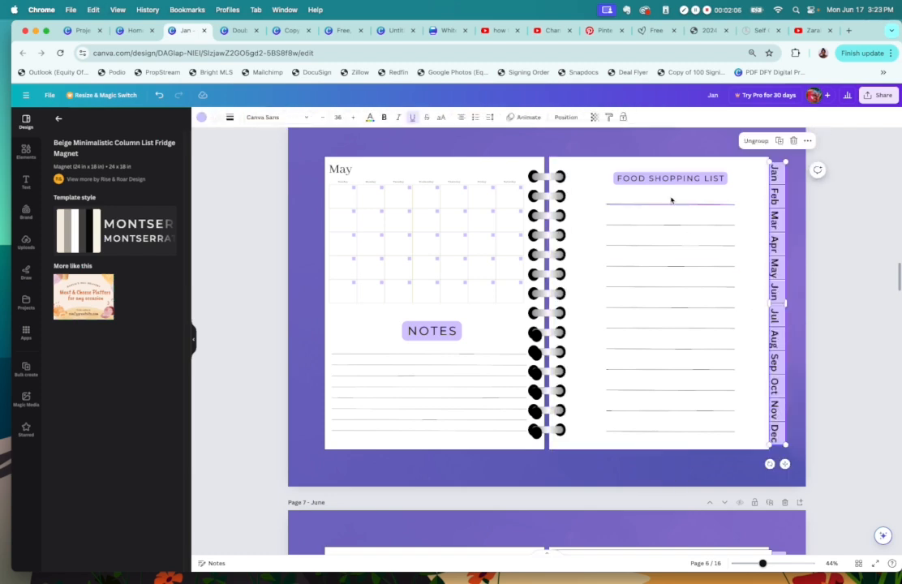
Check which pages the tabs from Jan to Jul in the pasted strip on page 6 - May are linked to.
{"action": "scroll", "coordinate": [899, 329], "scroll_direction": "up", "scroll_amount": 3}
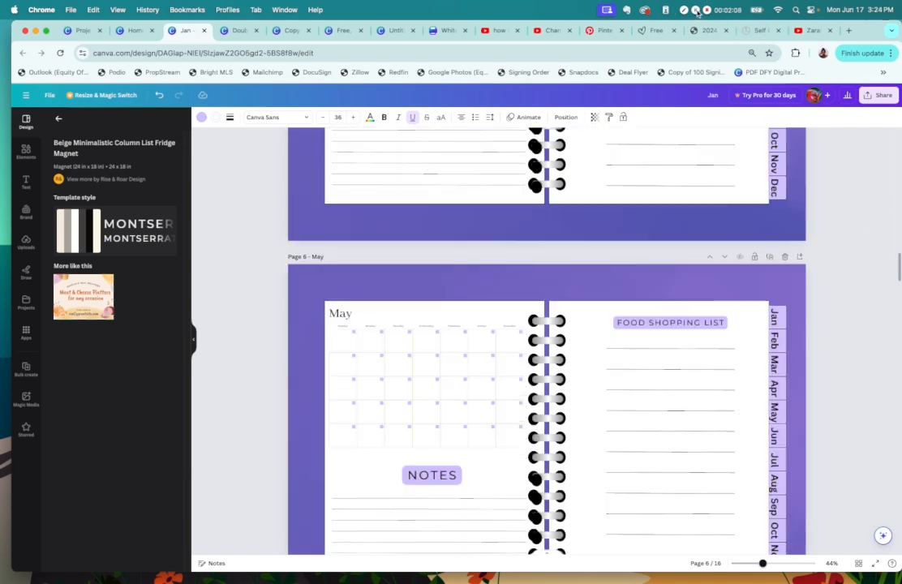
{"action": "left_click", "coordinate": [780, 329]}
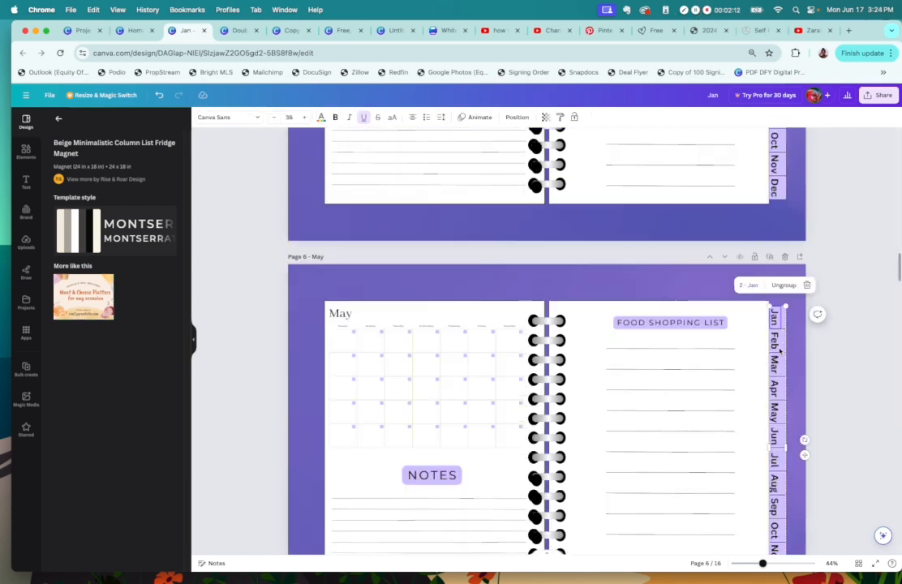
{"action": "left_click", "coordinate": [771, 374]}
{"action": "left_click", "coordinate": [778, 371]}
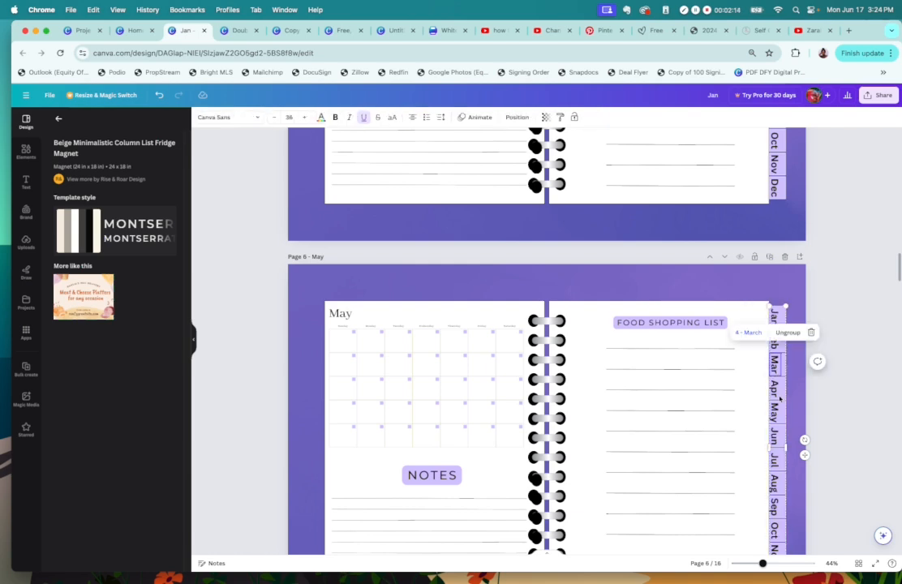
{"action": "left_click", "coordinate": [779, 390]}
{"action": "left_click", "coordinate": [778, 414]}
{"action": "left_click", "coordinate": [778, 442]}
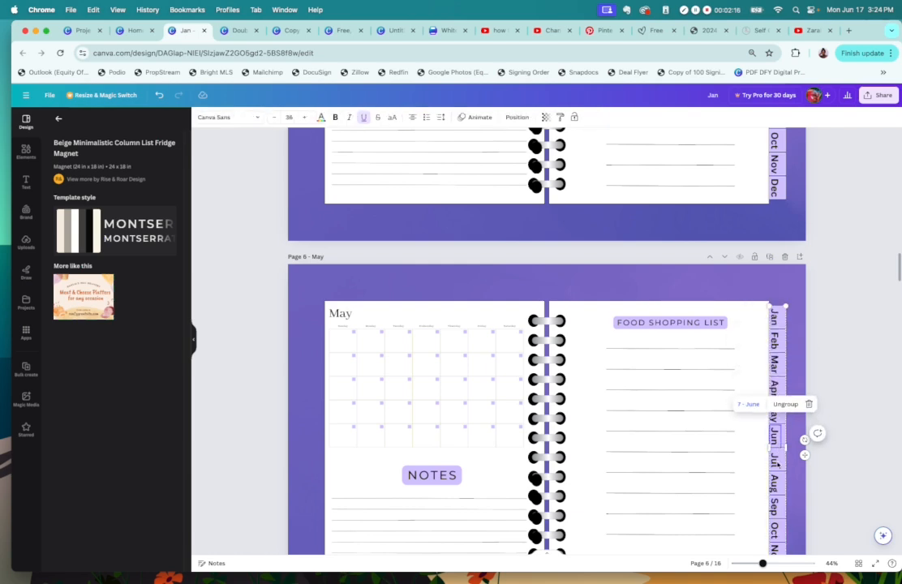
{"action": "left_click", "coordinate": [777, 460]}
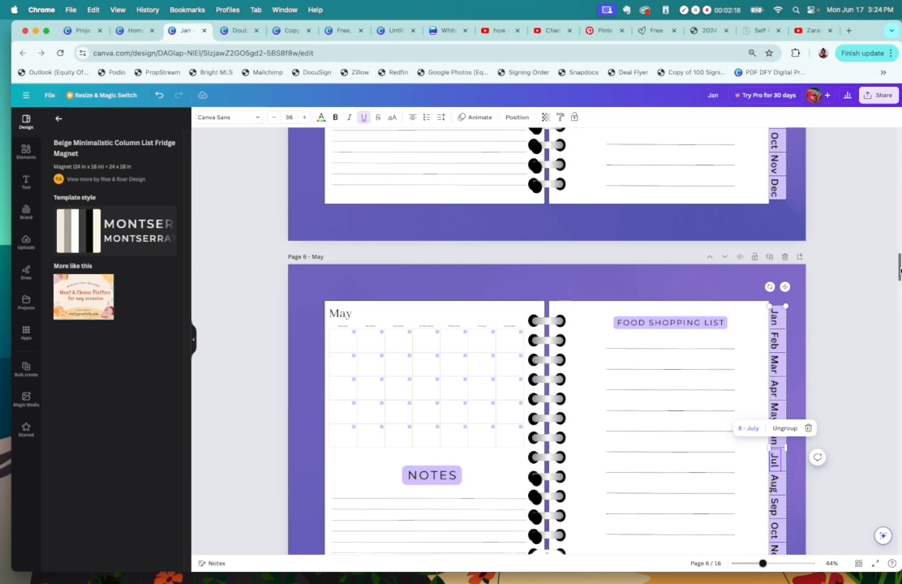
Delete the surplus blank pages at the end of the planner.
{"action": "scroll", "coordinate": [776, 460], "scroll_direction": "down", "scroll_amount": 20}
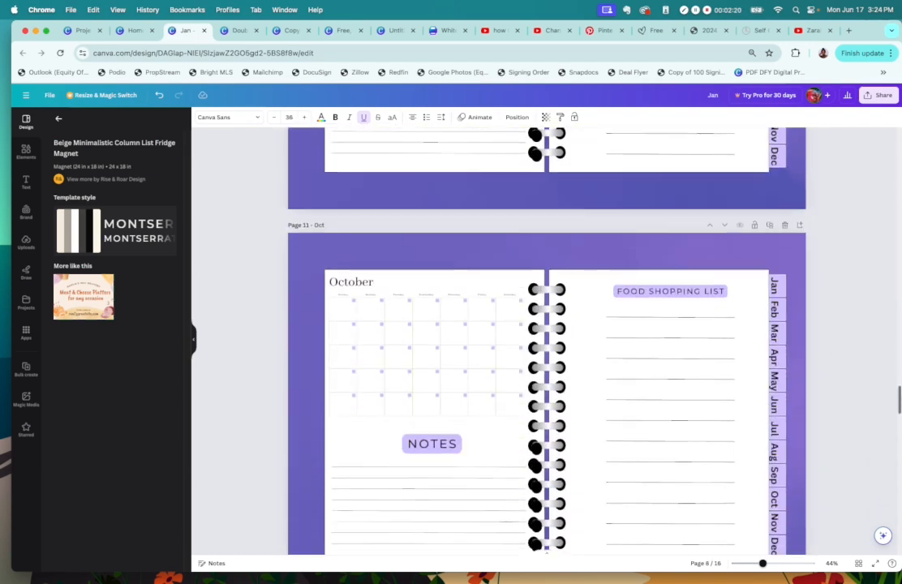
{"action": "scroll", "coordinate": [783, 460], "scroll_direction": "down", "scroll_amount": 15}
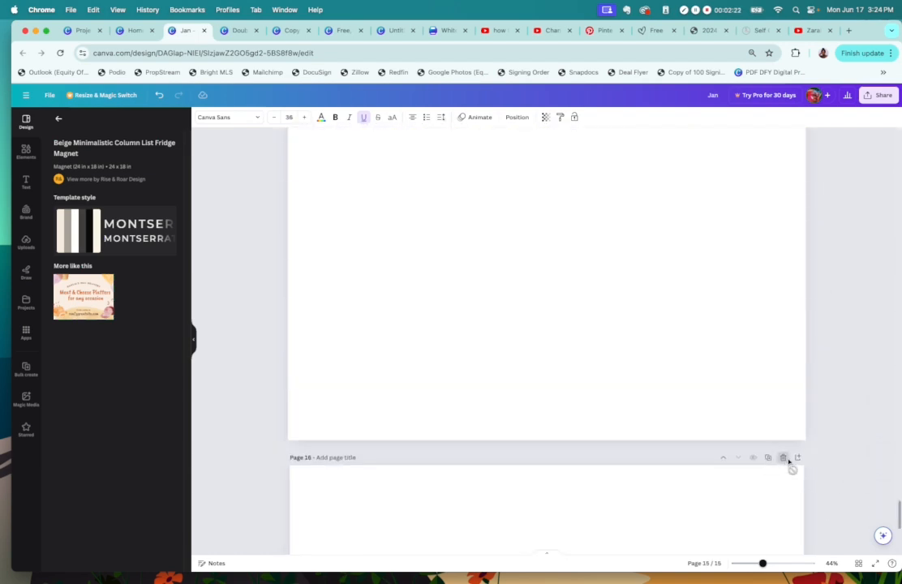
{"action": "left_click", "coordinate": [784, 457]}
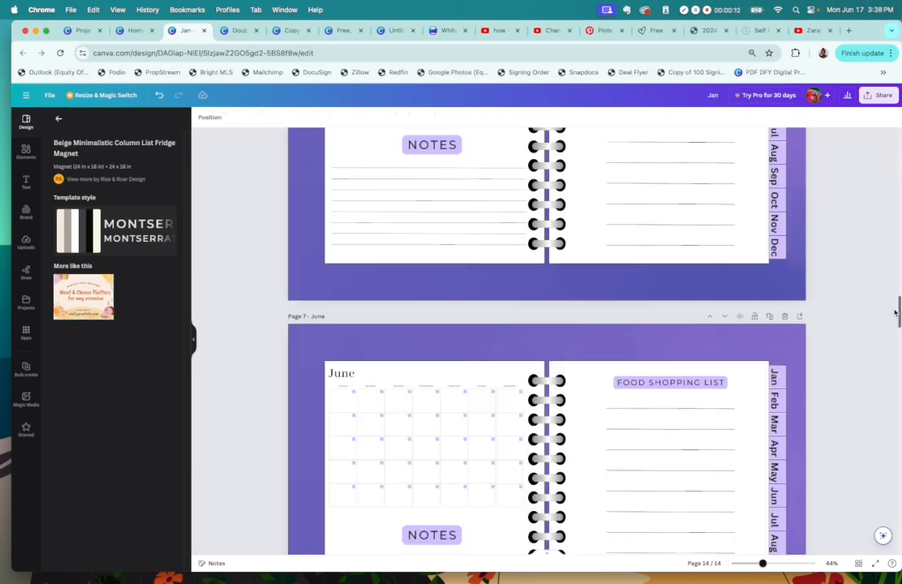
Delete the stray black circles overlapping the lower binding holes of the August spread's calendar page.
{"action": "left_click_drag", "start_coordinate": [898, 313], "coordinate": [896, 382]}
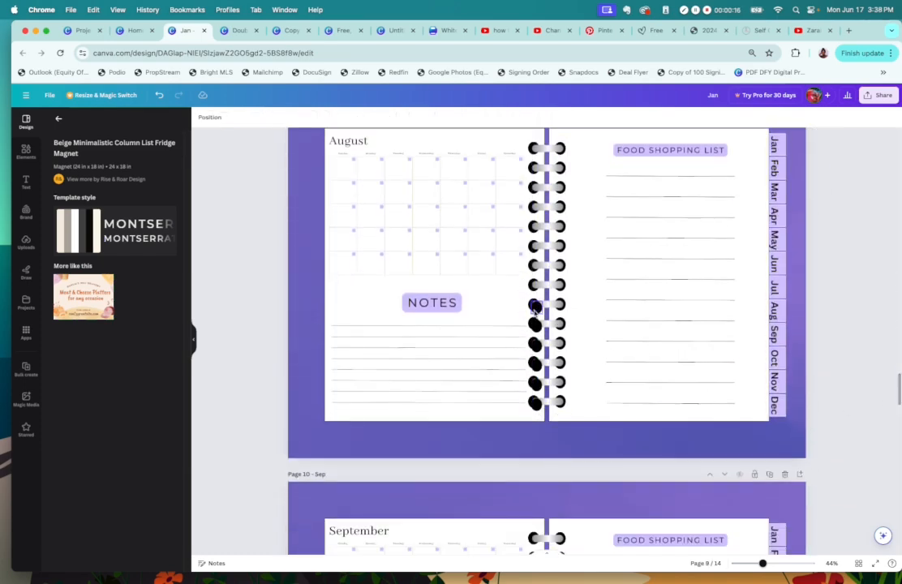
{"action": "left_click", "coordinate": [536, 324]}
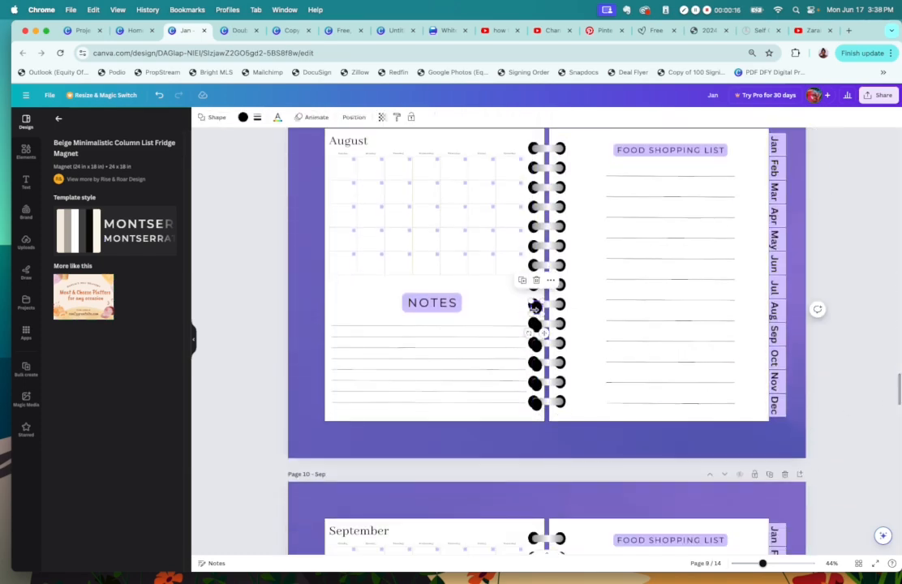
{"action": "left_click", "coordinate": [536, 346], "text": "shift"}
{"action": "left_click", "coordinate": [536, 365], "text": "shift"}
{"action": "left_click", "coordinate": [537, 384], "text": "shift"}
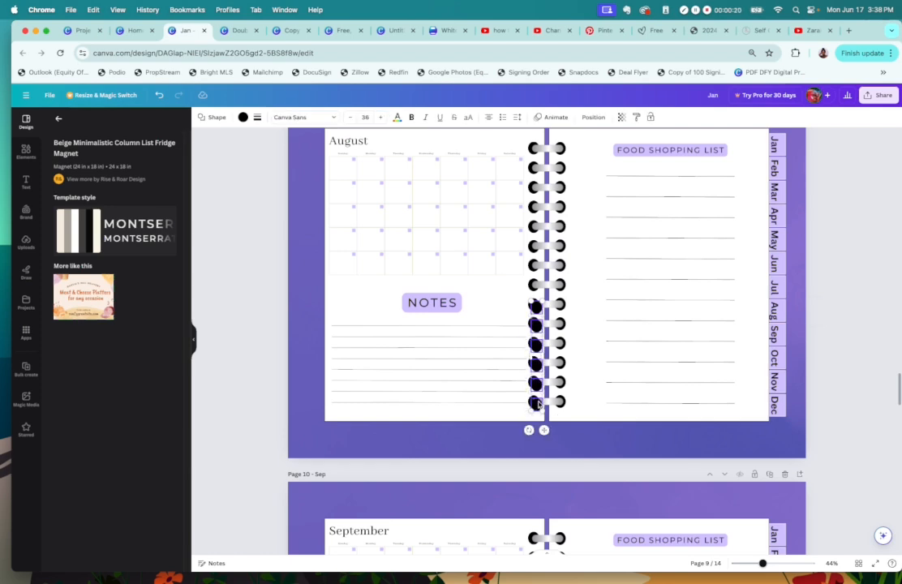
{"action": "key", "text": "Delete"}
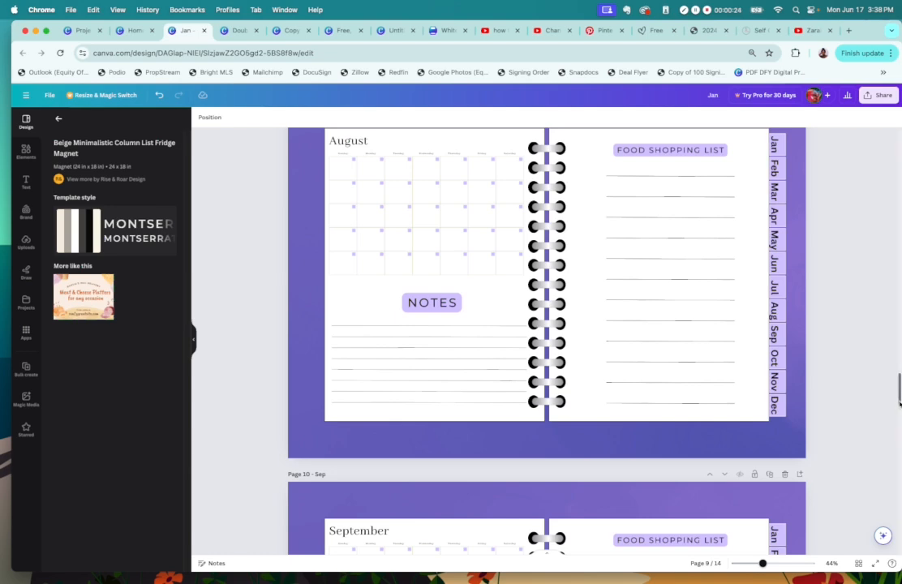
Inspect the December spread on page 13, checking the white shopping list page shape against the background.
{"action": "left_click_drag", "start_coordinate": [899, 401], "coordinate": [898, 501]}
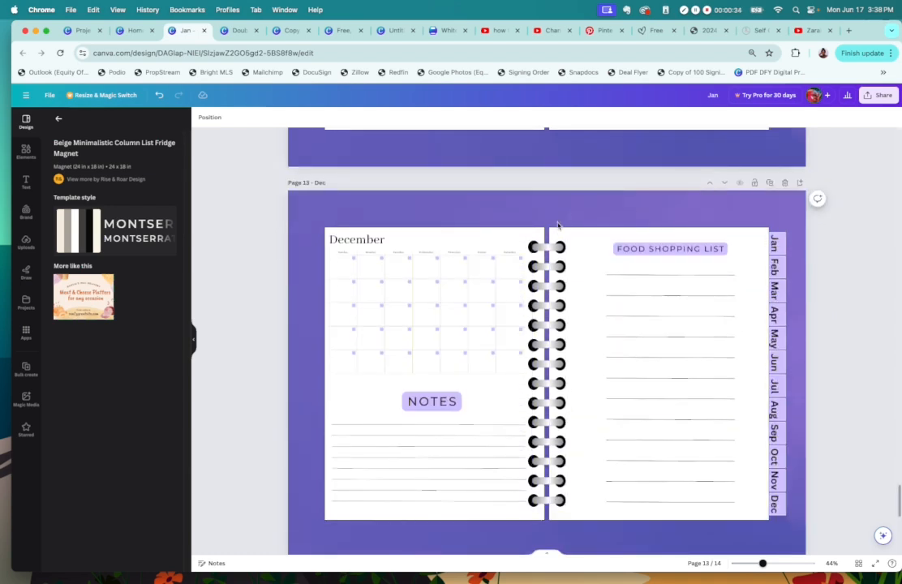
{"action": "left_click", "coordinate": [722, 230]}
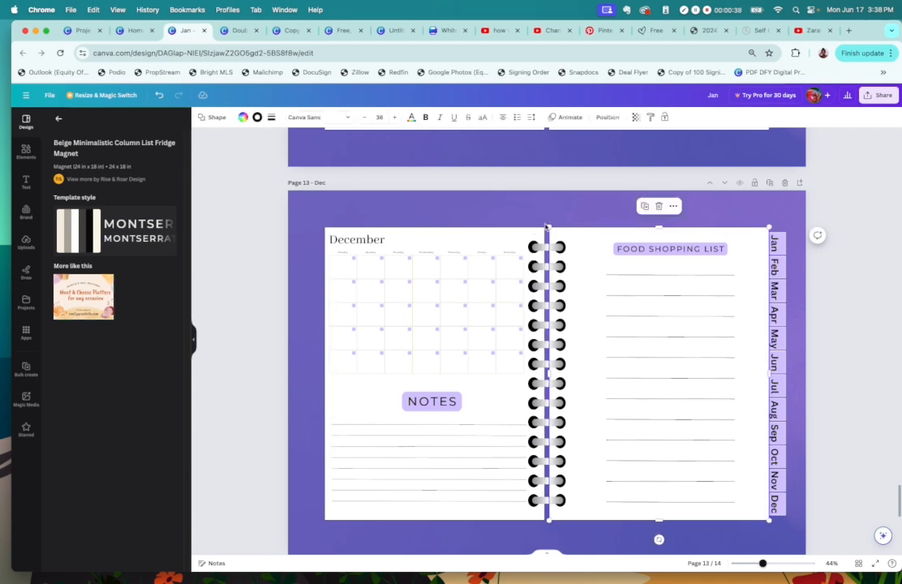
{"action": "left_click", "coordinate": [513, 223]}
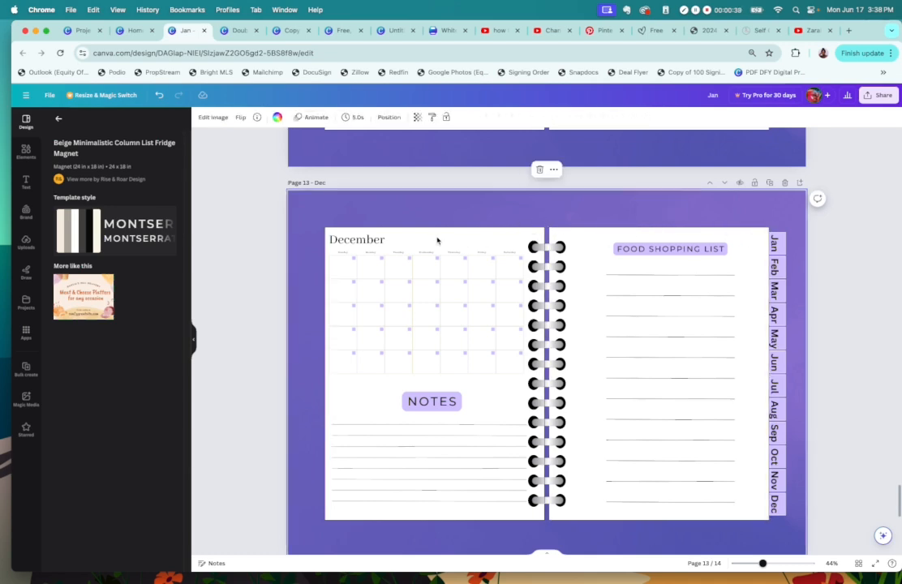
{"action": "left_click", "coordinate": [766, 229]}
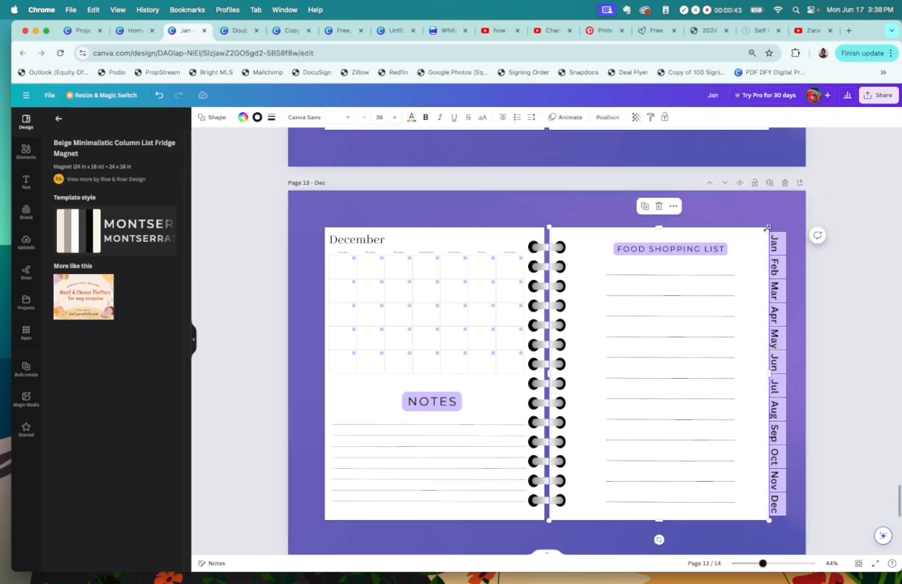
{"action": "left_click", "coordinate": [729, 211]}
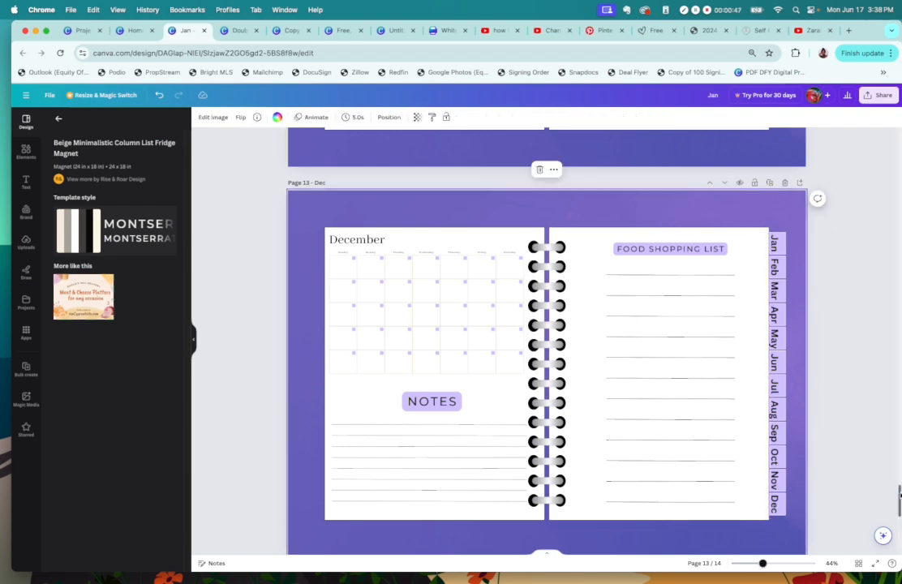
{"action": "left_click_drag", "start_coordinate": [899, 496], "coordinate": [853, 276]}
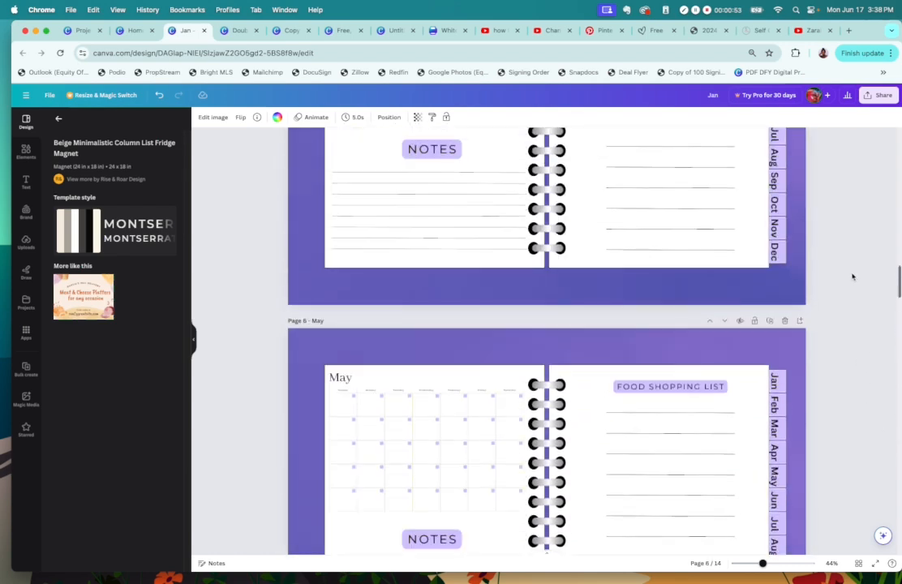
Delete the stray black circles overlapping the lower binding holes of the February spread's calendar page.
{"action": "scroll", "coordinate": [853, 277], "scroll_direction": "up", "scroll_amount": 10}
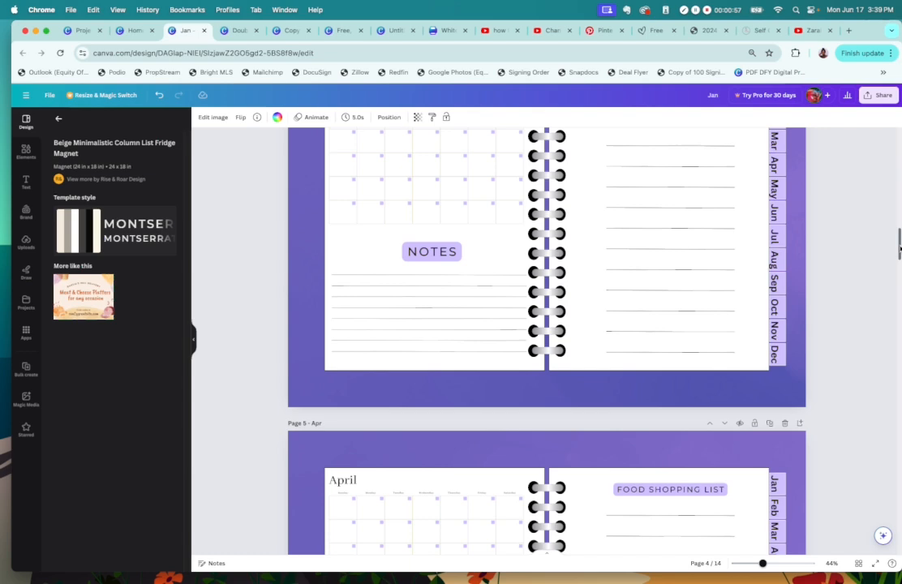
{"action": "left_click_drag", "start_coordinate": [899, 247], "coordinate": [889, 227]}
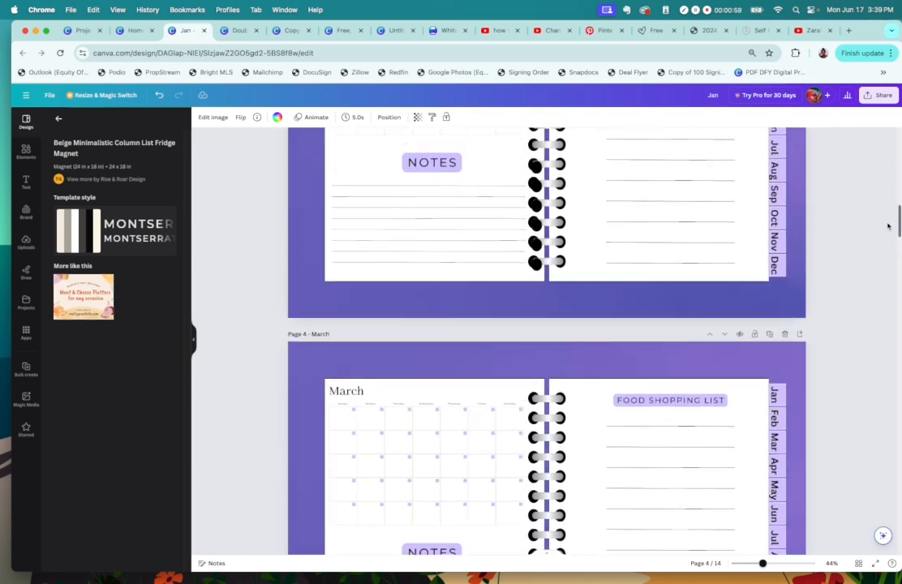
{"action": "scroll", "coordinate": [889, 227], "scroll_direction": "up", "scroll_amount": 5}
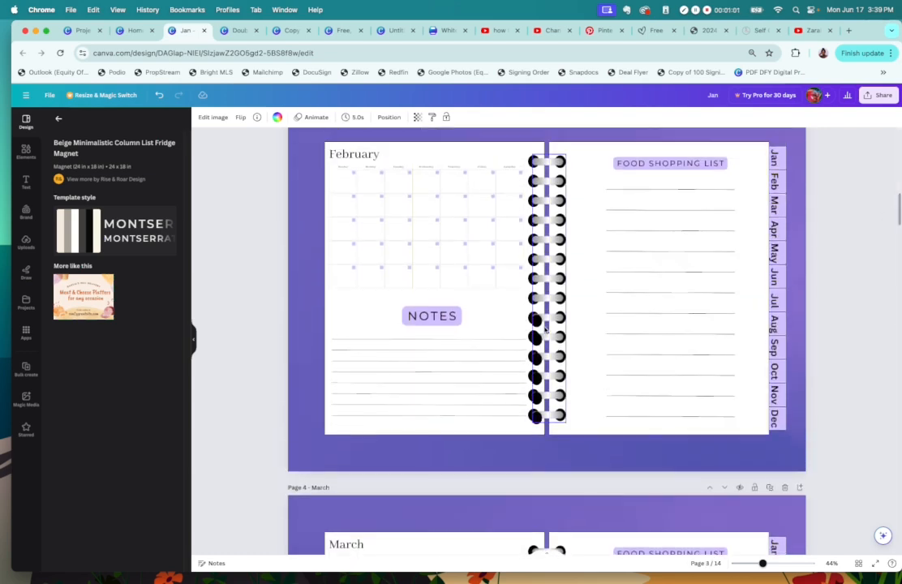
{"action": "key", "text": "Delete"}
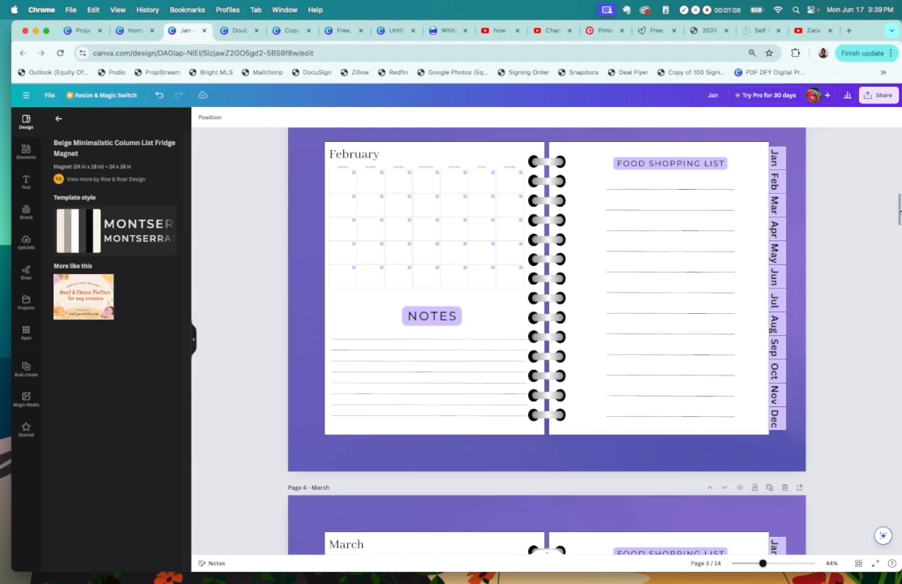
Inspect the January calendar page's elements and the March spread, and return to the planner's cover page.
{"action": "left_click_drag", "start_coordinate": [898, 213], "coordinate": [888, 177]}
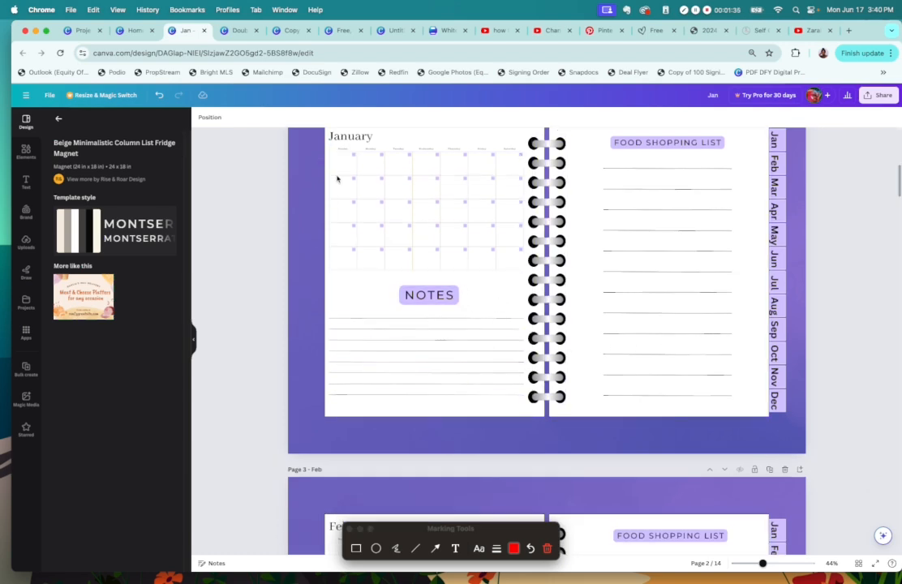
{"action": "left_click_drag", "start_coordinate": [327, 161], "coordinate": [485, 426]}
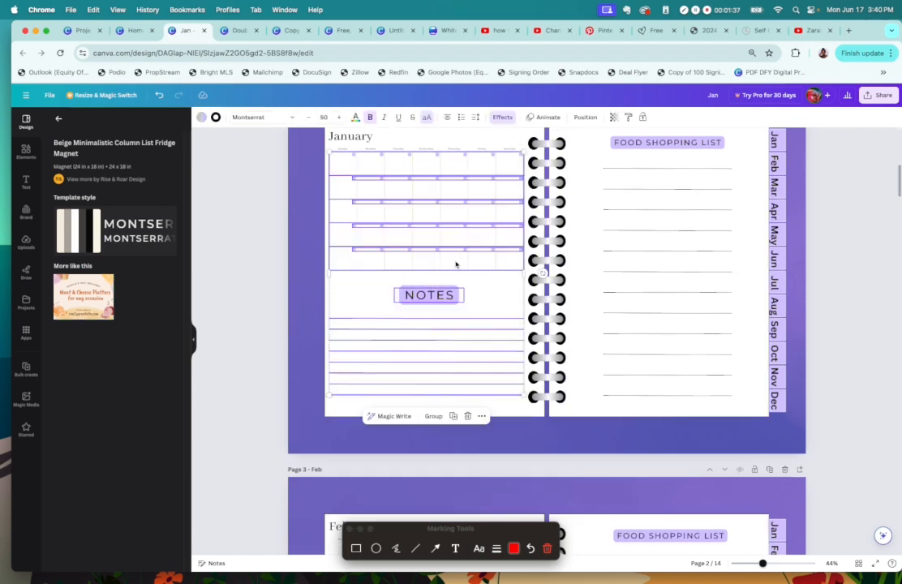
{"action": "left_click", "coordinate": [565, 450]}
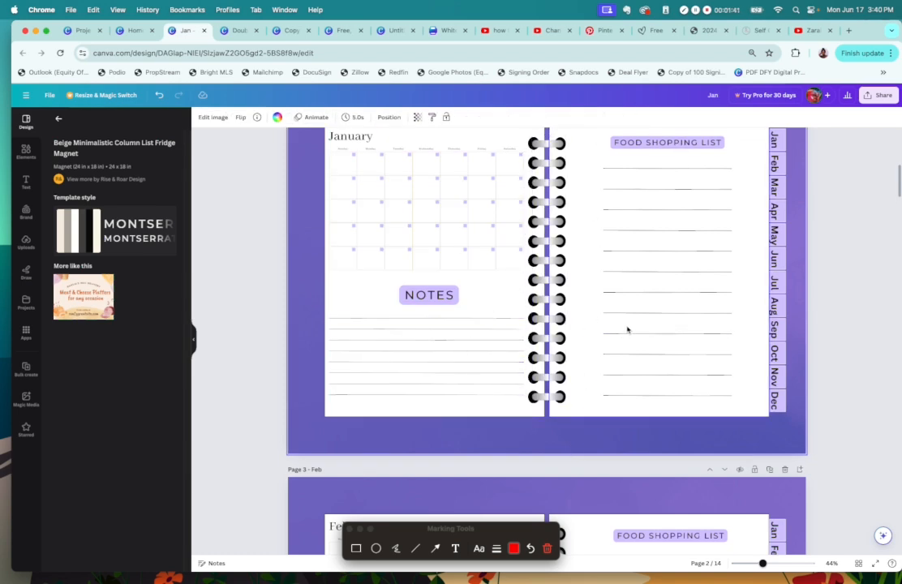
{"action": "left_click_drag", "start_coordinate": [899, 195], "coordinate": [899, 237]}
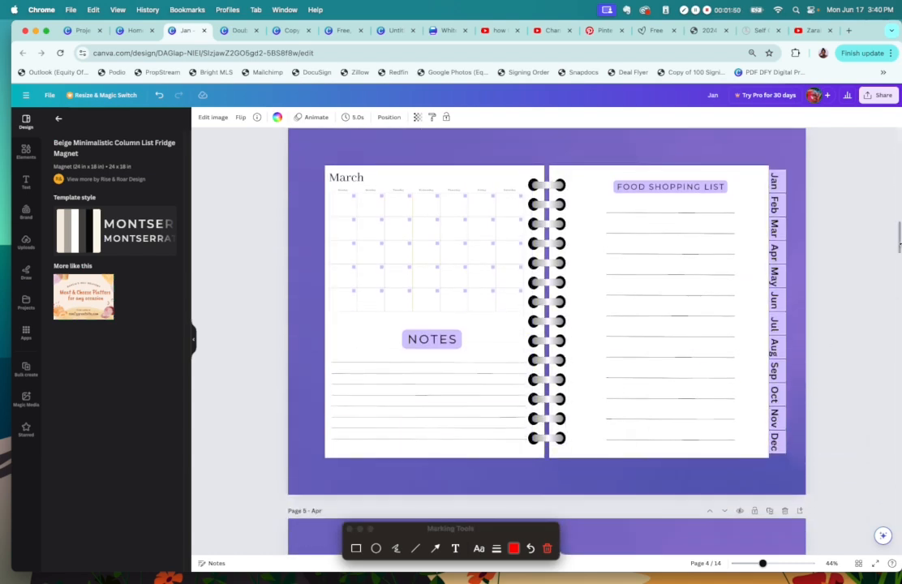
{"action": "left_click_drag", "start_coordinate": [899, 235], "coordinate": [897, 127]}
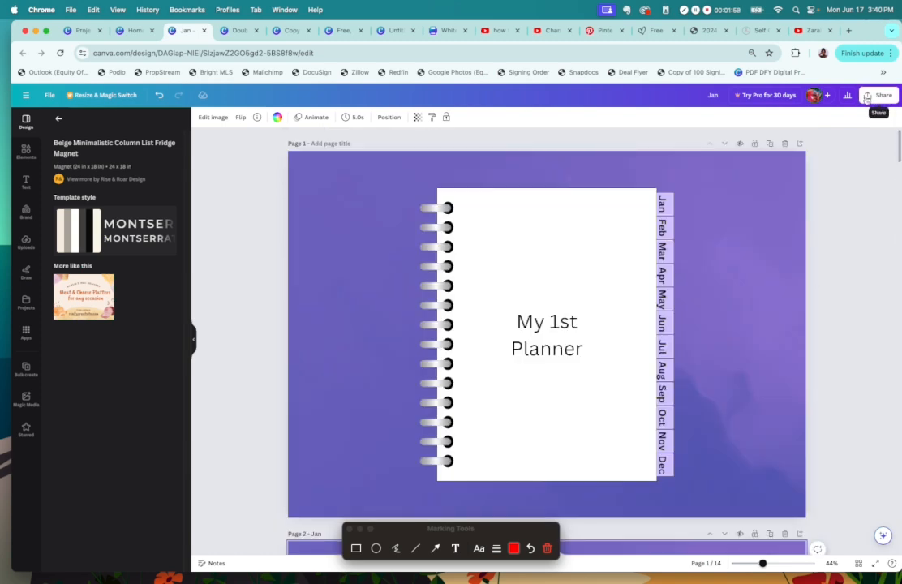
Download all 14 pages of the planner as a PDF Standard file.
{"action": "left_click", "coordinate": [871, 96]}
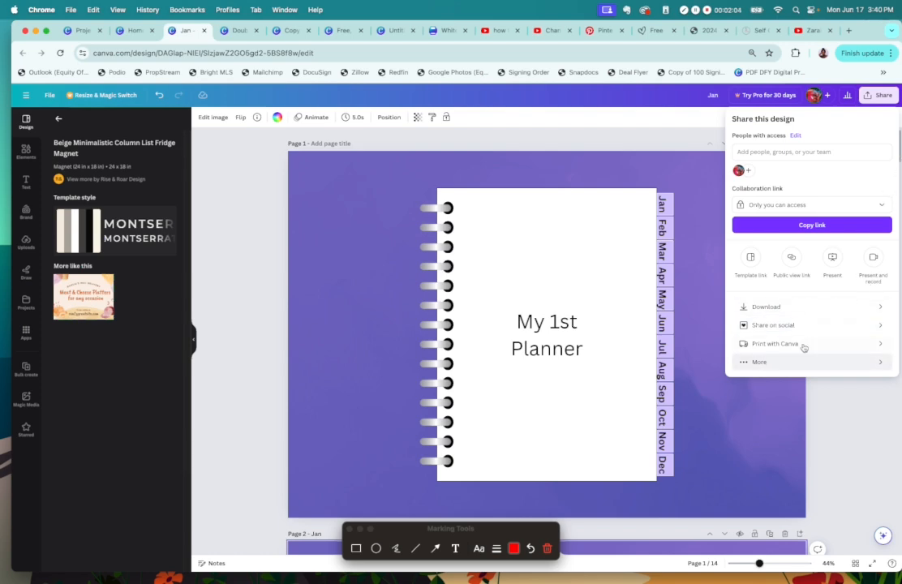
{"action": "left_click", "coordinate": [766, 308]}
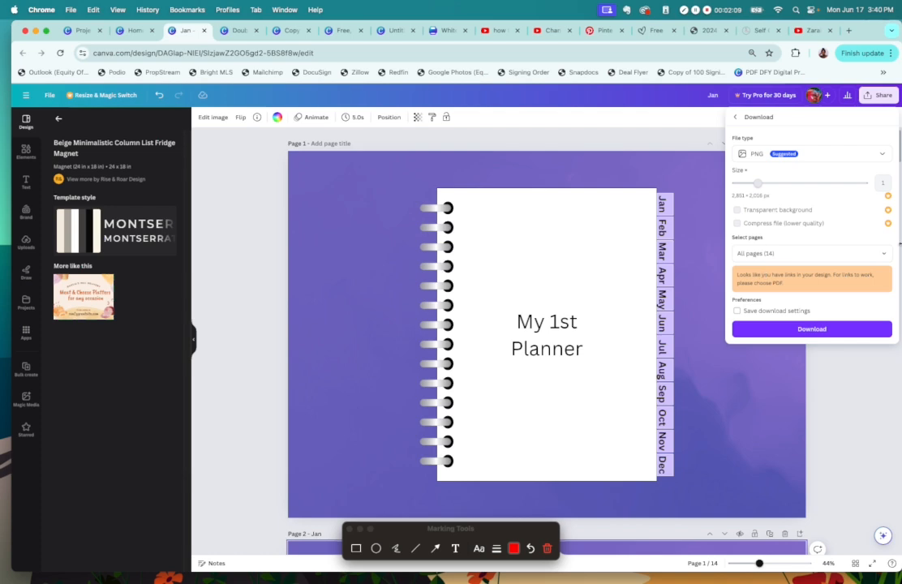
{"action": "left_click", "coordinate": [883, 253]}
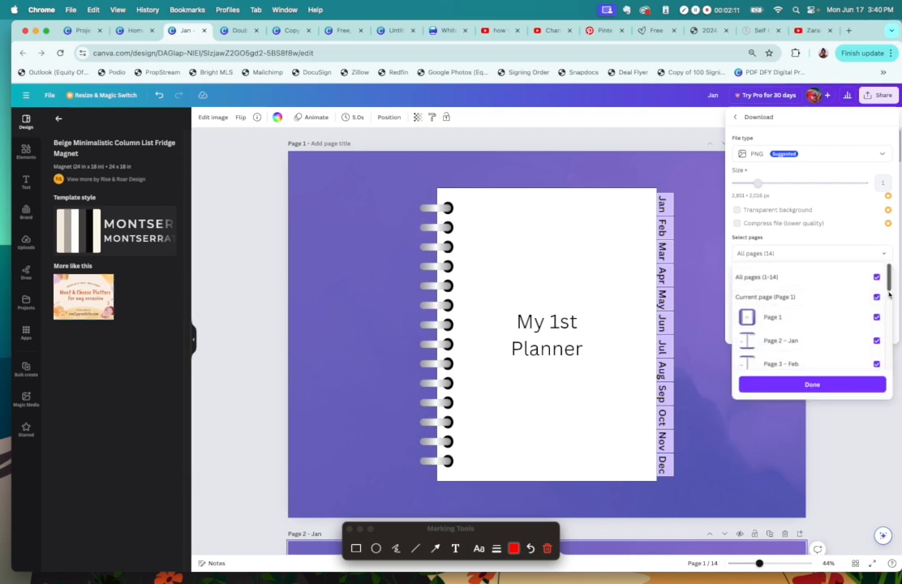
{"action": "scroll", "coordinate": [811, 325], "scroll_direction": "down", "scroll_amount": 5}
{"action": "scroll", "coordinate": [812, 316], "scroll_direction": "up", "scroll_amount": 5}
{"action": "left_click", "coordinate": [886, 257]}
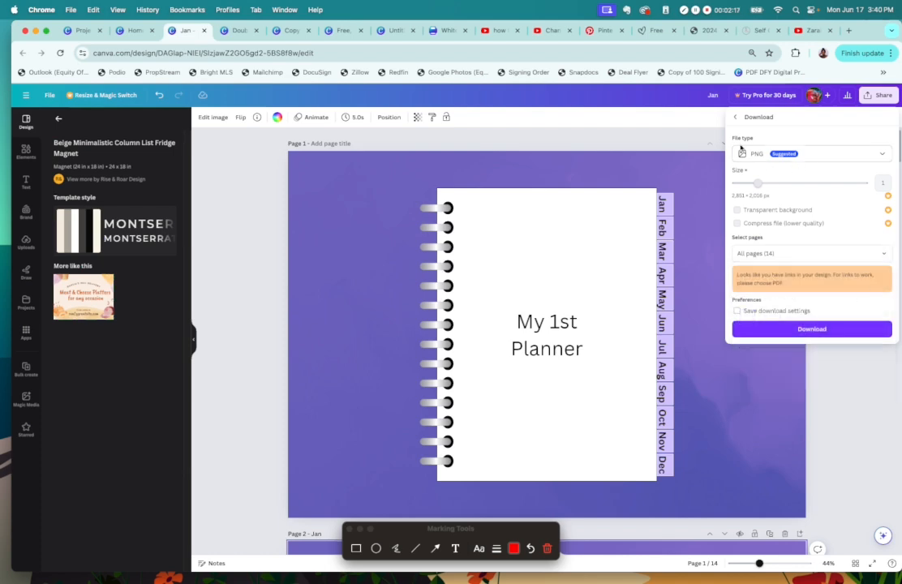
{"action": "left_click", "coordinate": [864, 154]}
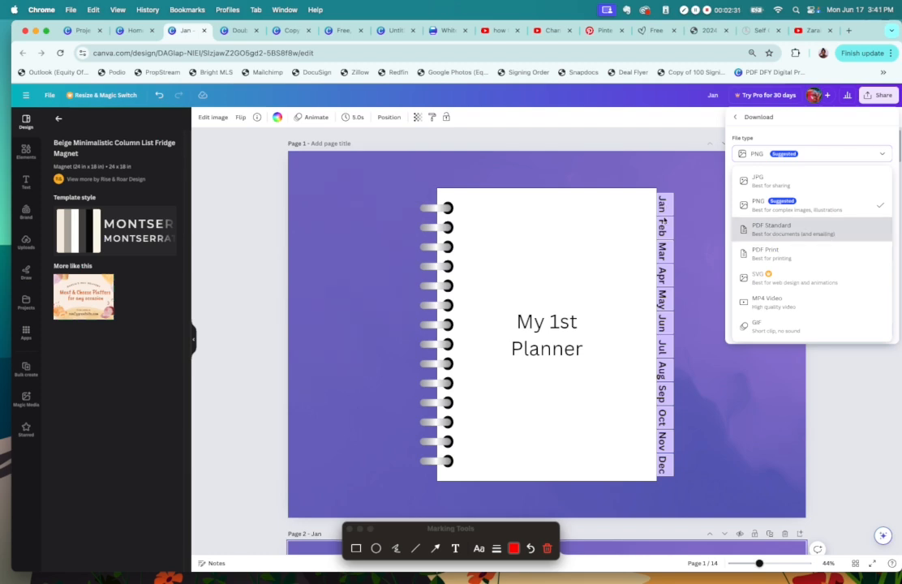
{"action": "left_click", "coordinate": [789, 230]}
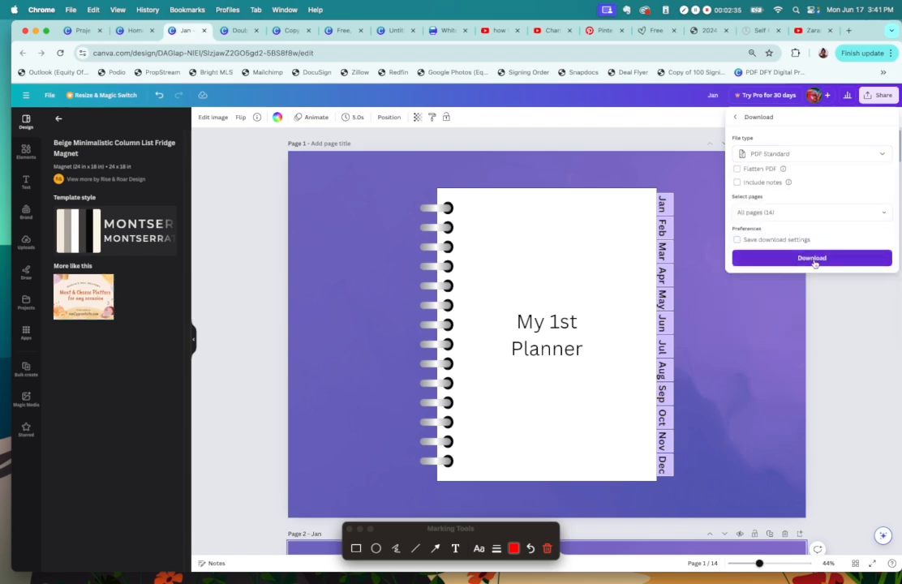
{"action": "left_click", "coordinate": [812, 258]}
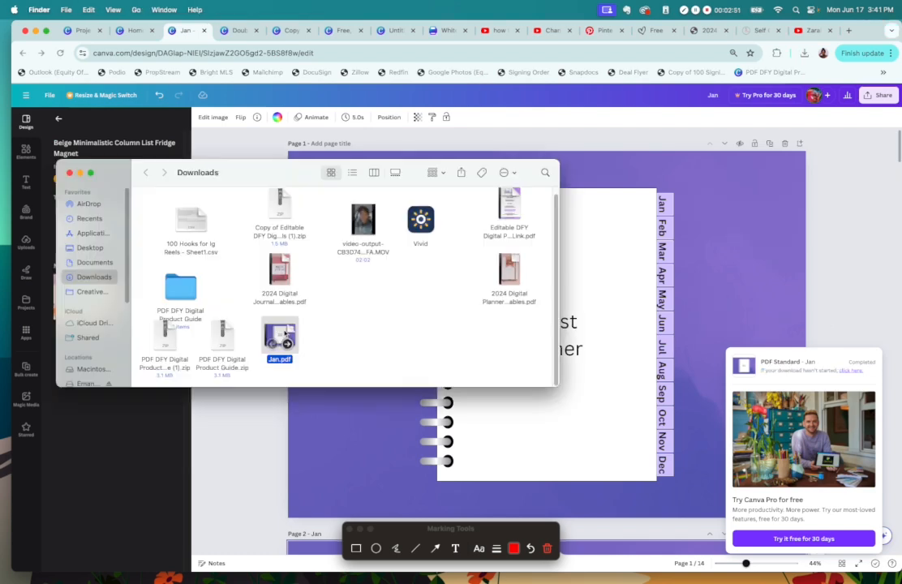
Open the downloaded Jan.pdf in Acrobat and test the links of the Jan, Feb, May, Aug, Sep and Dec tabs.
{"action": "double_click", "coordinate": [280, 335]}
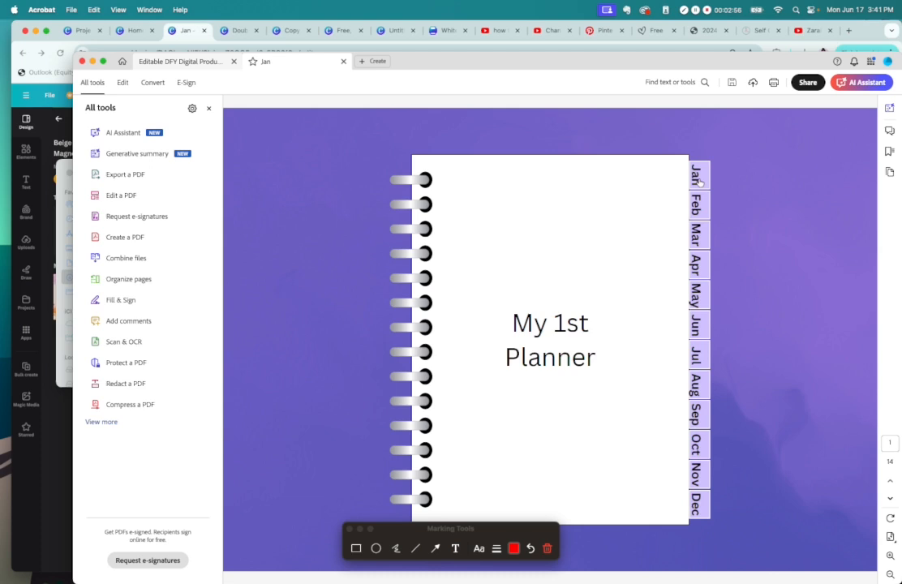
{"action": "left_click", "coordinate": [699, 180]}
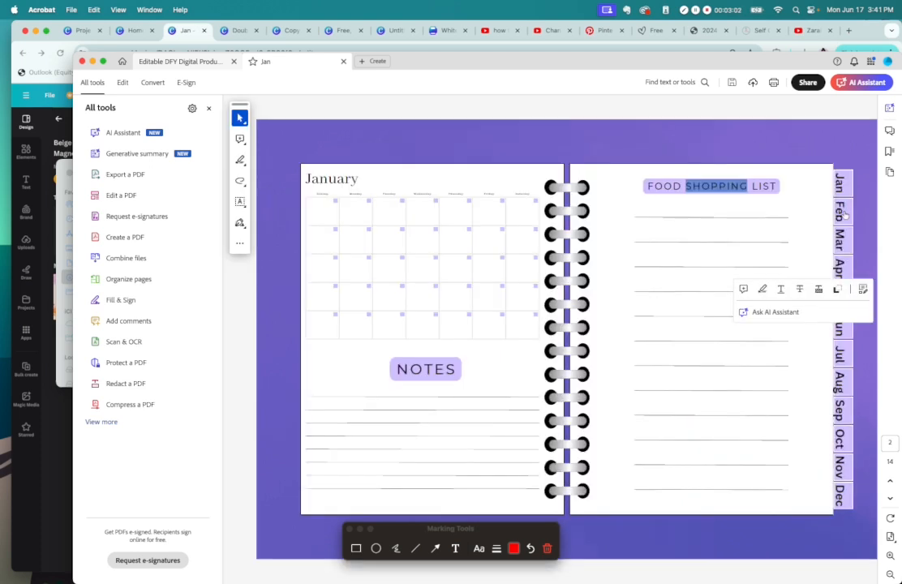
{"action": "left_click", "coordinate": [842, 212]}
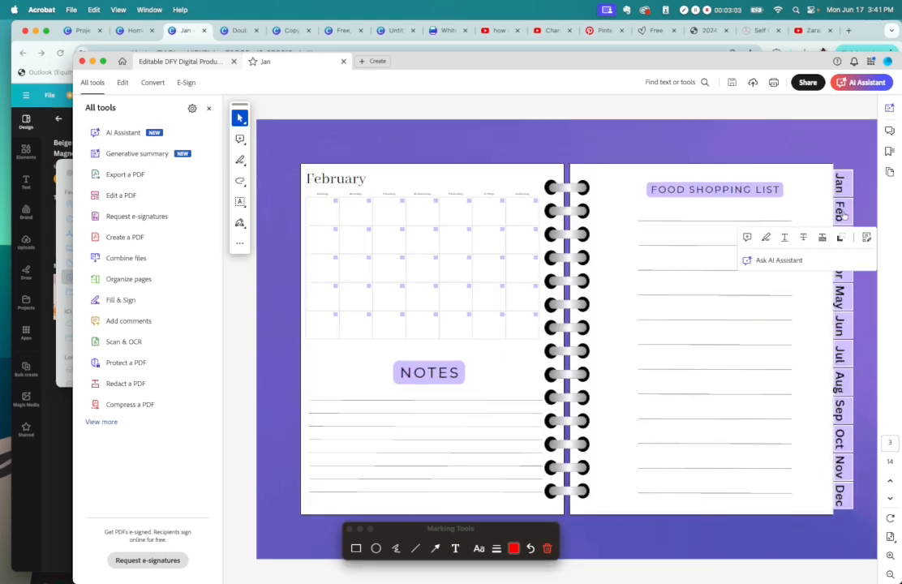
{"action": "left_click", "coordinate": [842, 294]}
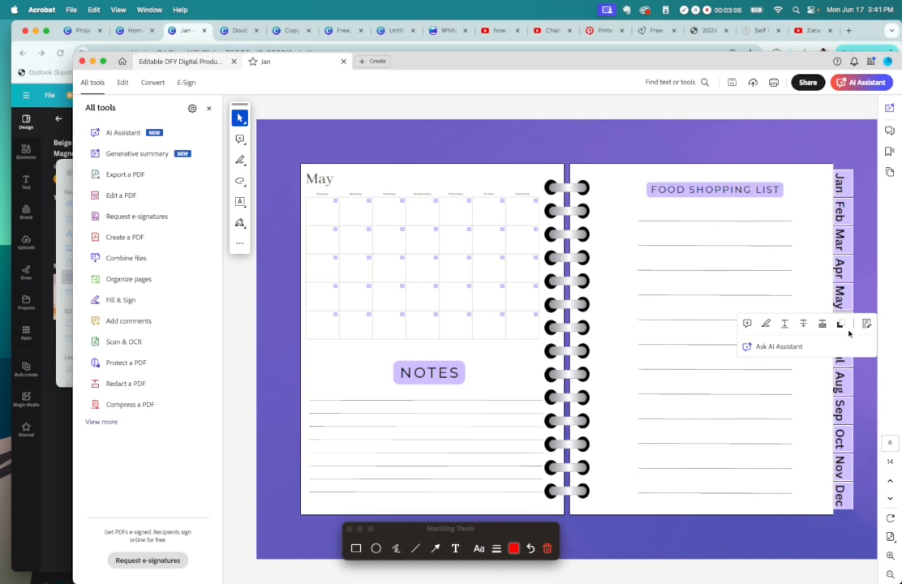
{"action": "left_click", "coordinate": [842, 383]}
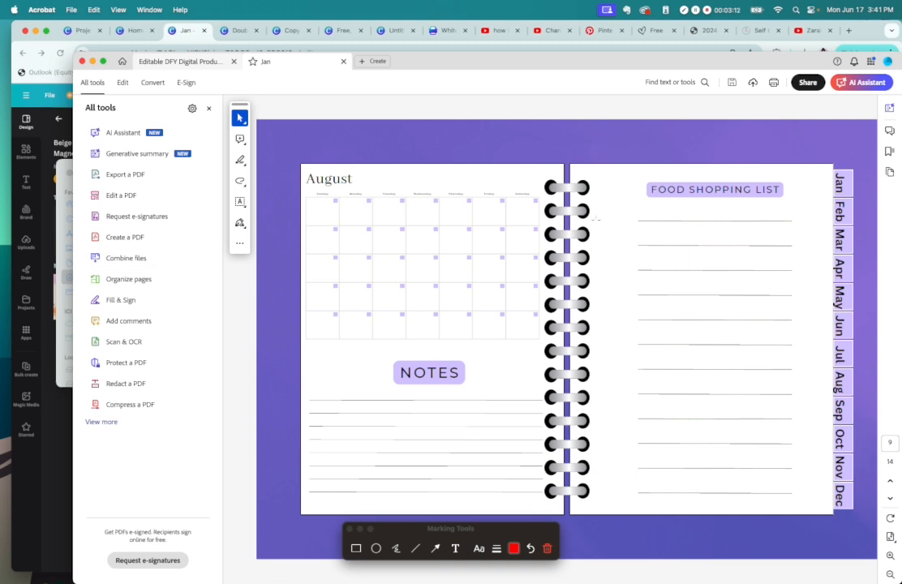
{"action": "left_click", "coordinate": [840, 411]}
{"action": "left_click", "coordinate": [843, 493]}
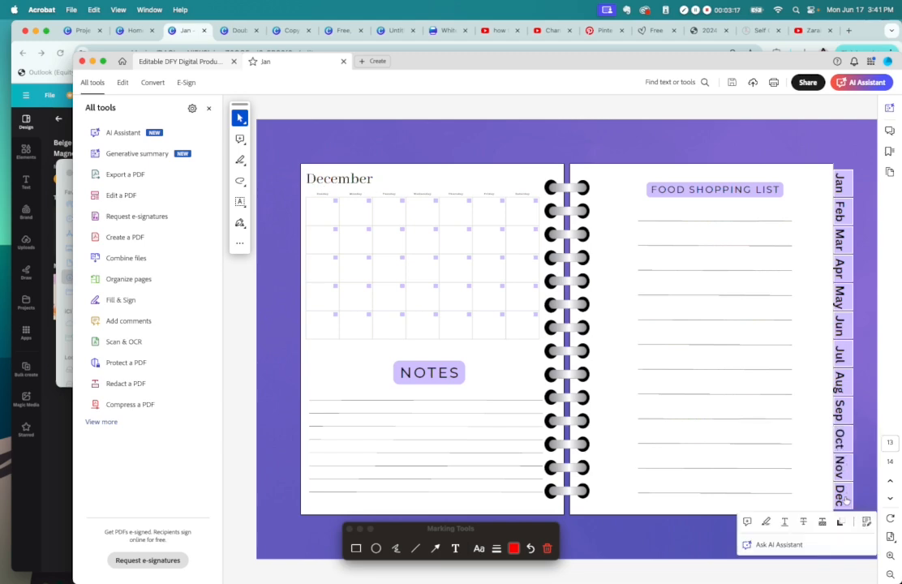
{"action": "left_click", "coordinate": [844, 182]}
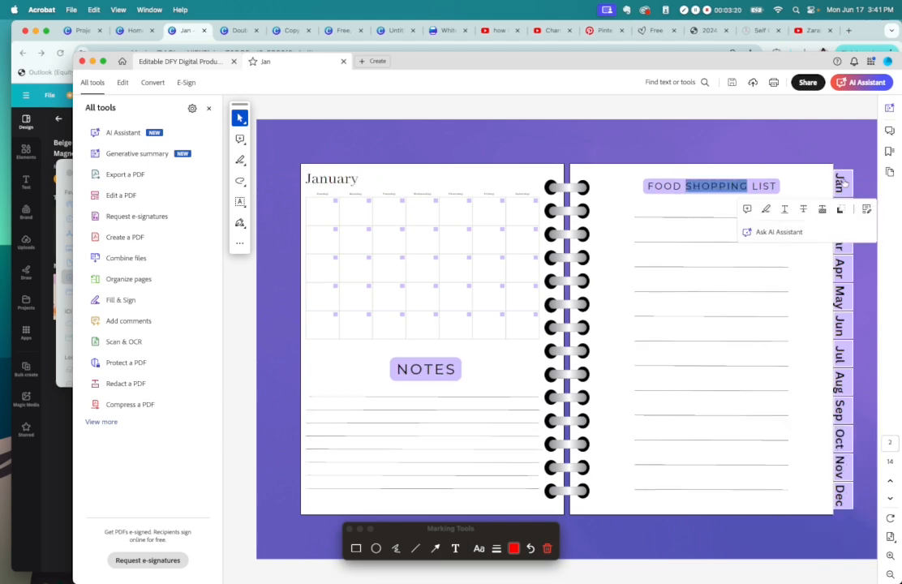
{"action": "left_click", "coordinate": [802, 176]}
{"action": "left_click", "coordinate": [810, 180]}
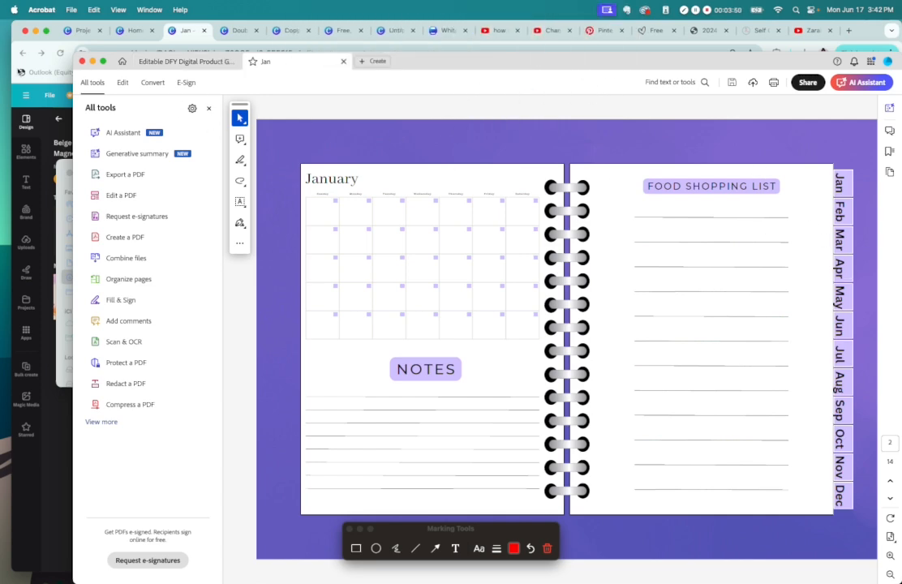
Switch back to the planner design in Canva and look through its monthly spreads.
{"action": "left_click", "coordinate": [171, 33]}
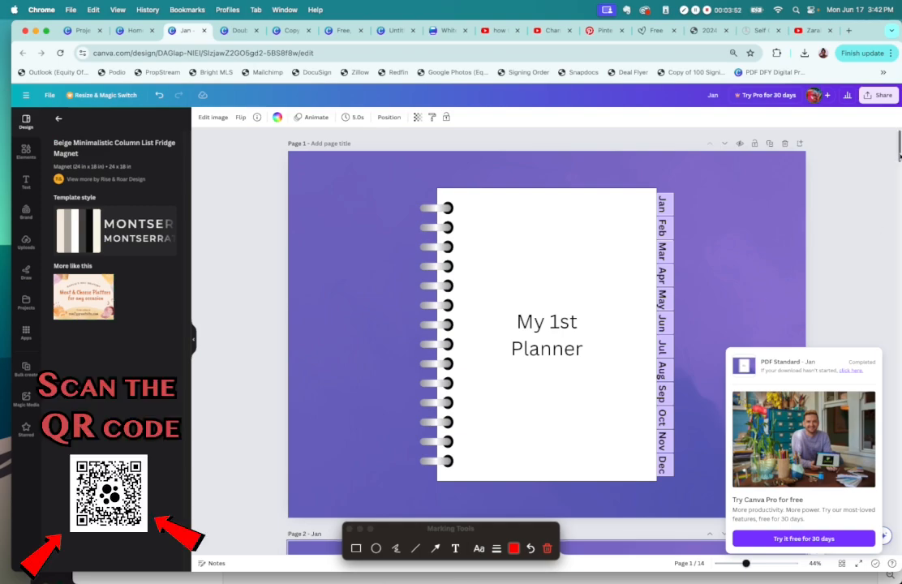
{"action": "scroll", "coordinate": [876, 229], "scroll_direction": "down", "scroll_amount": 20}
{"action": "scroll", "coordinate": [761, 301], "scroll_direction": "up", "scroll_amount": 20}
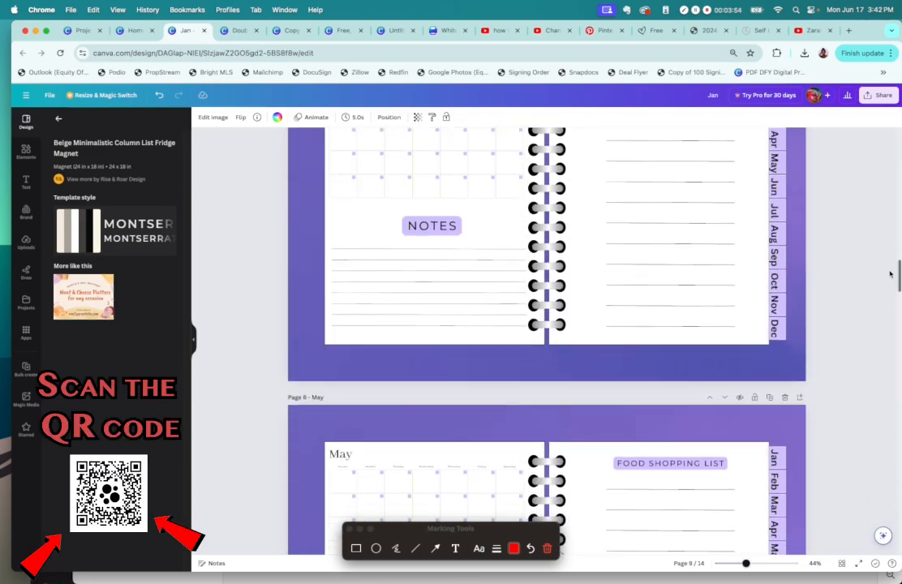